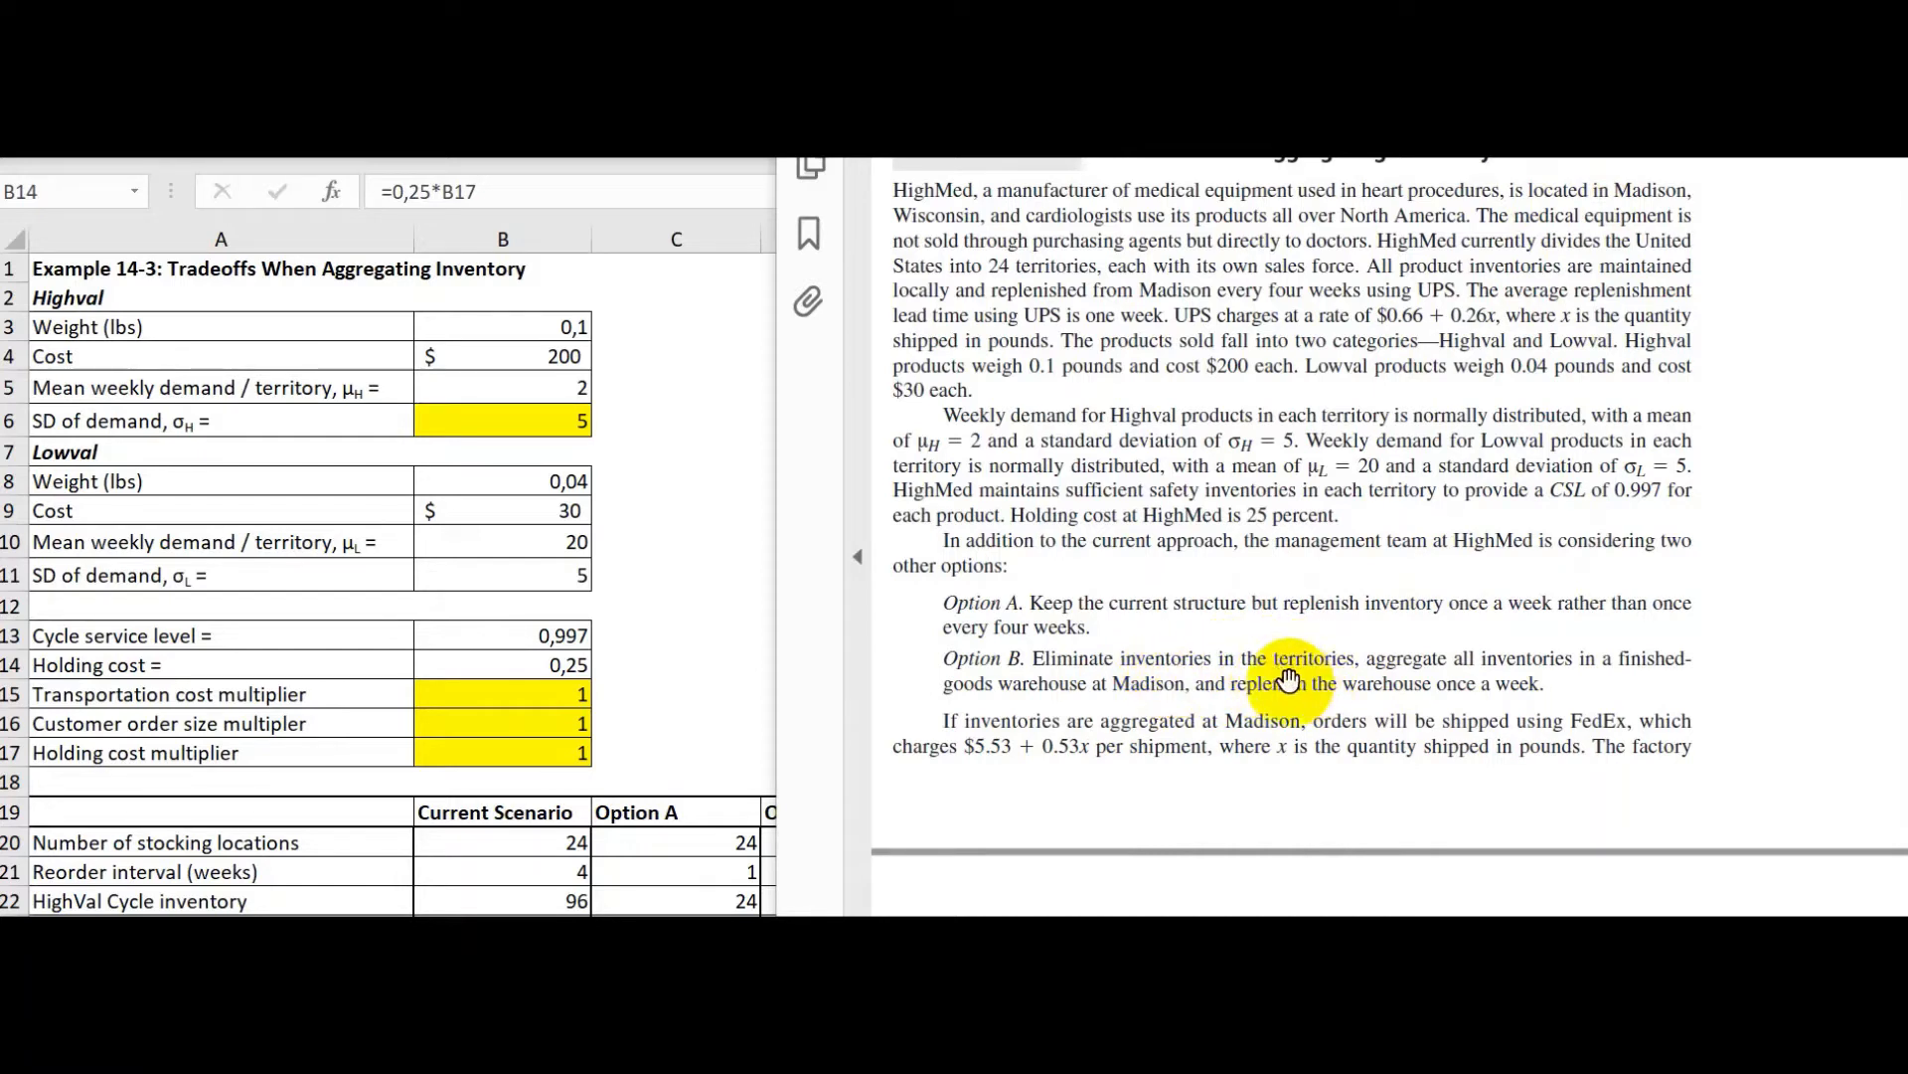
# Read the Option A and Option B descriptions, the FedEx shipping terms and the average customer order in the textbook example
pyautogui.scroll(-1, 1211, 563)
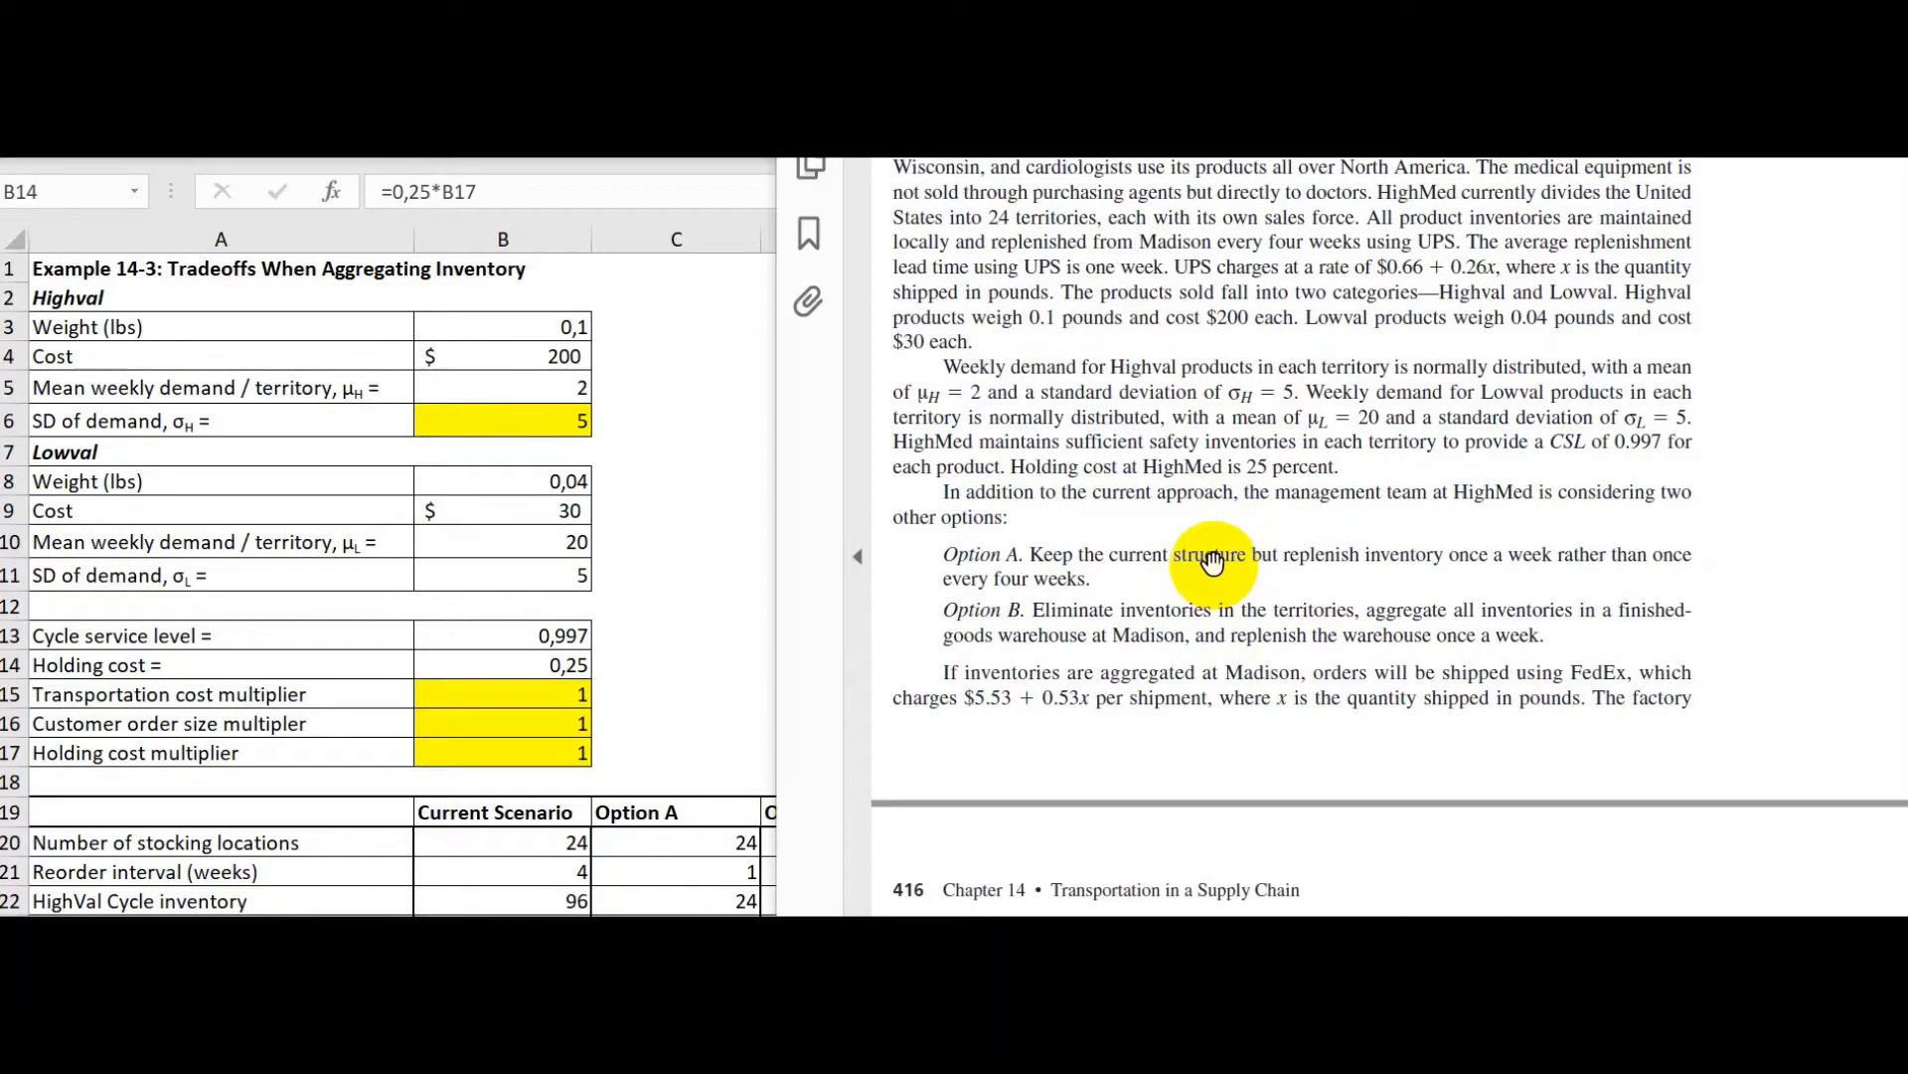
pyautogui.scroll(-2, 1212, 562)
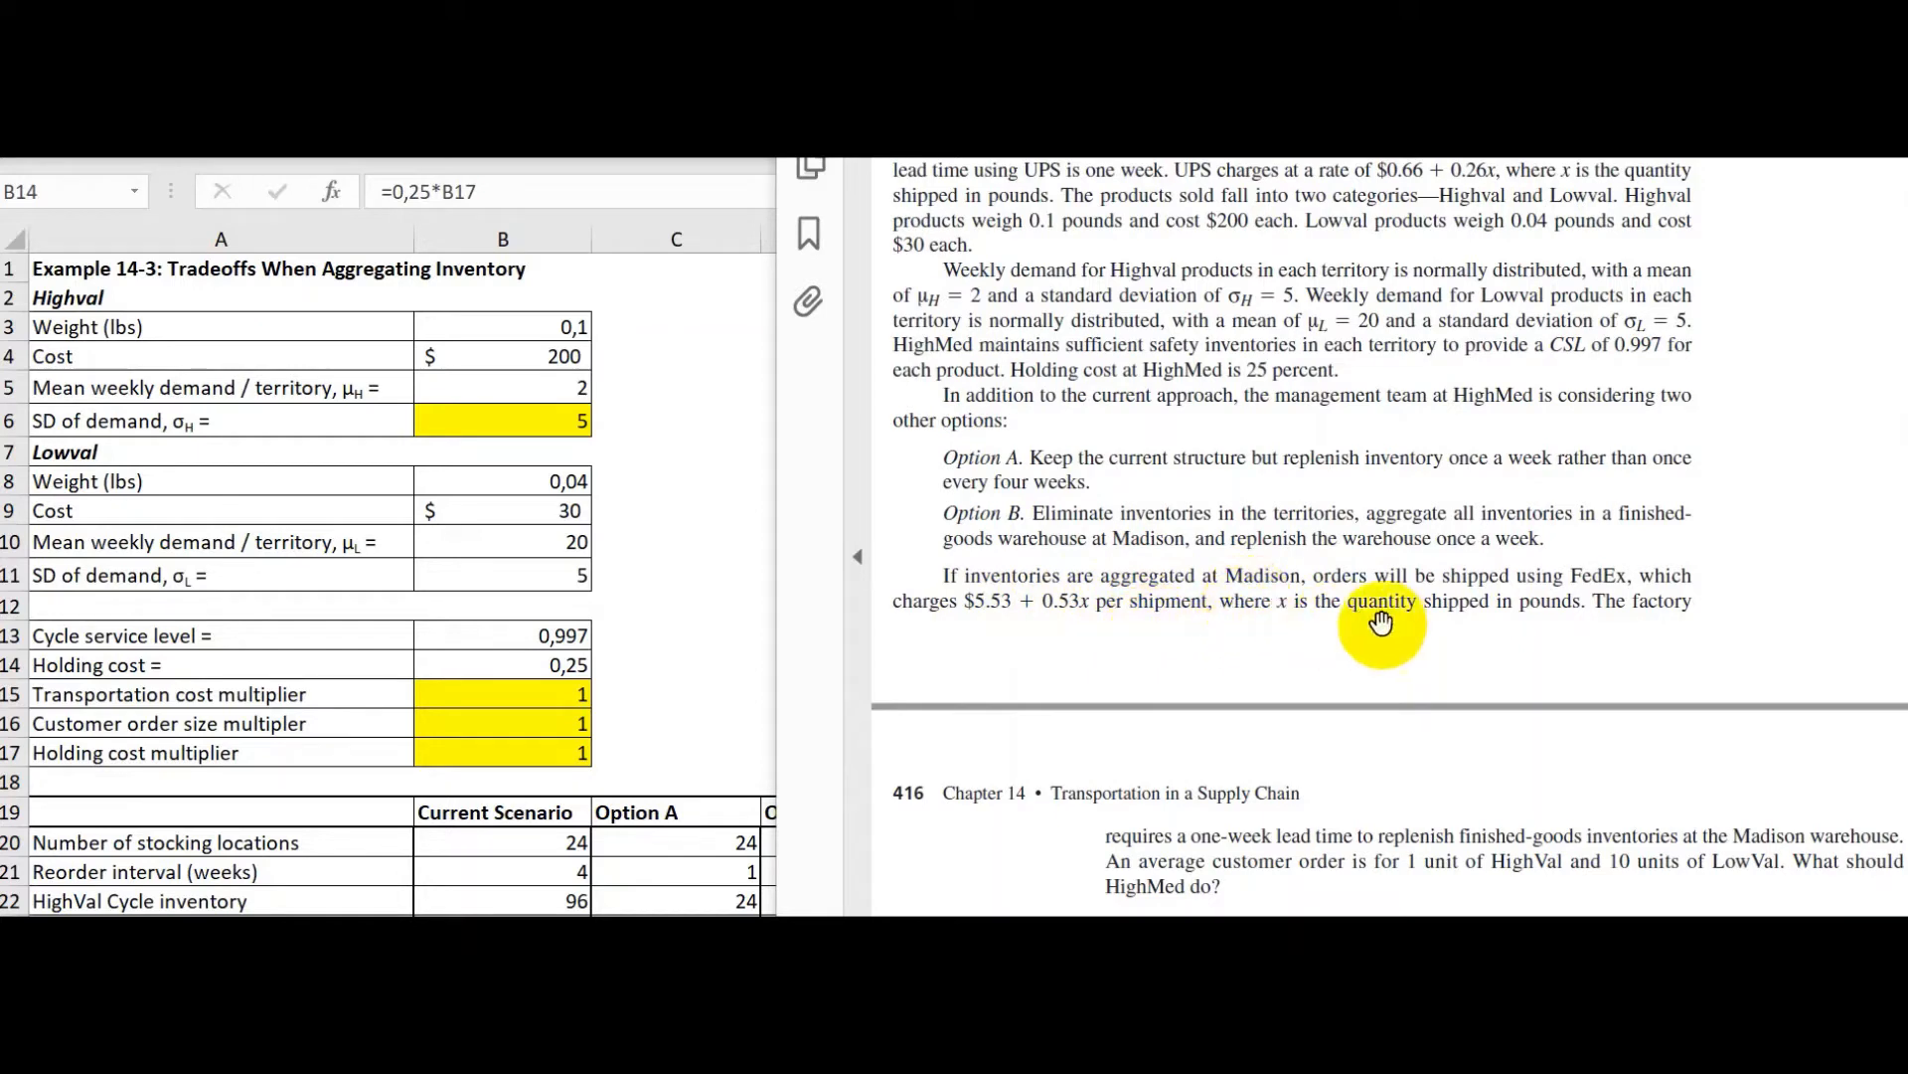
pyautogui.scroll(-1, 1496, 577)
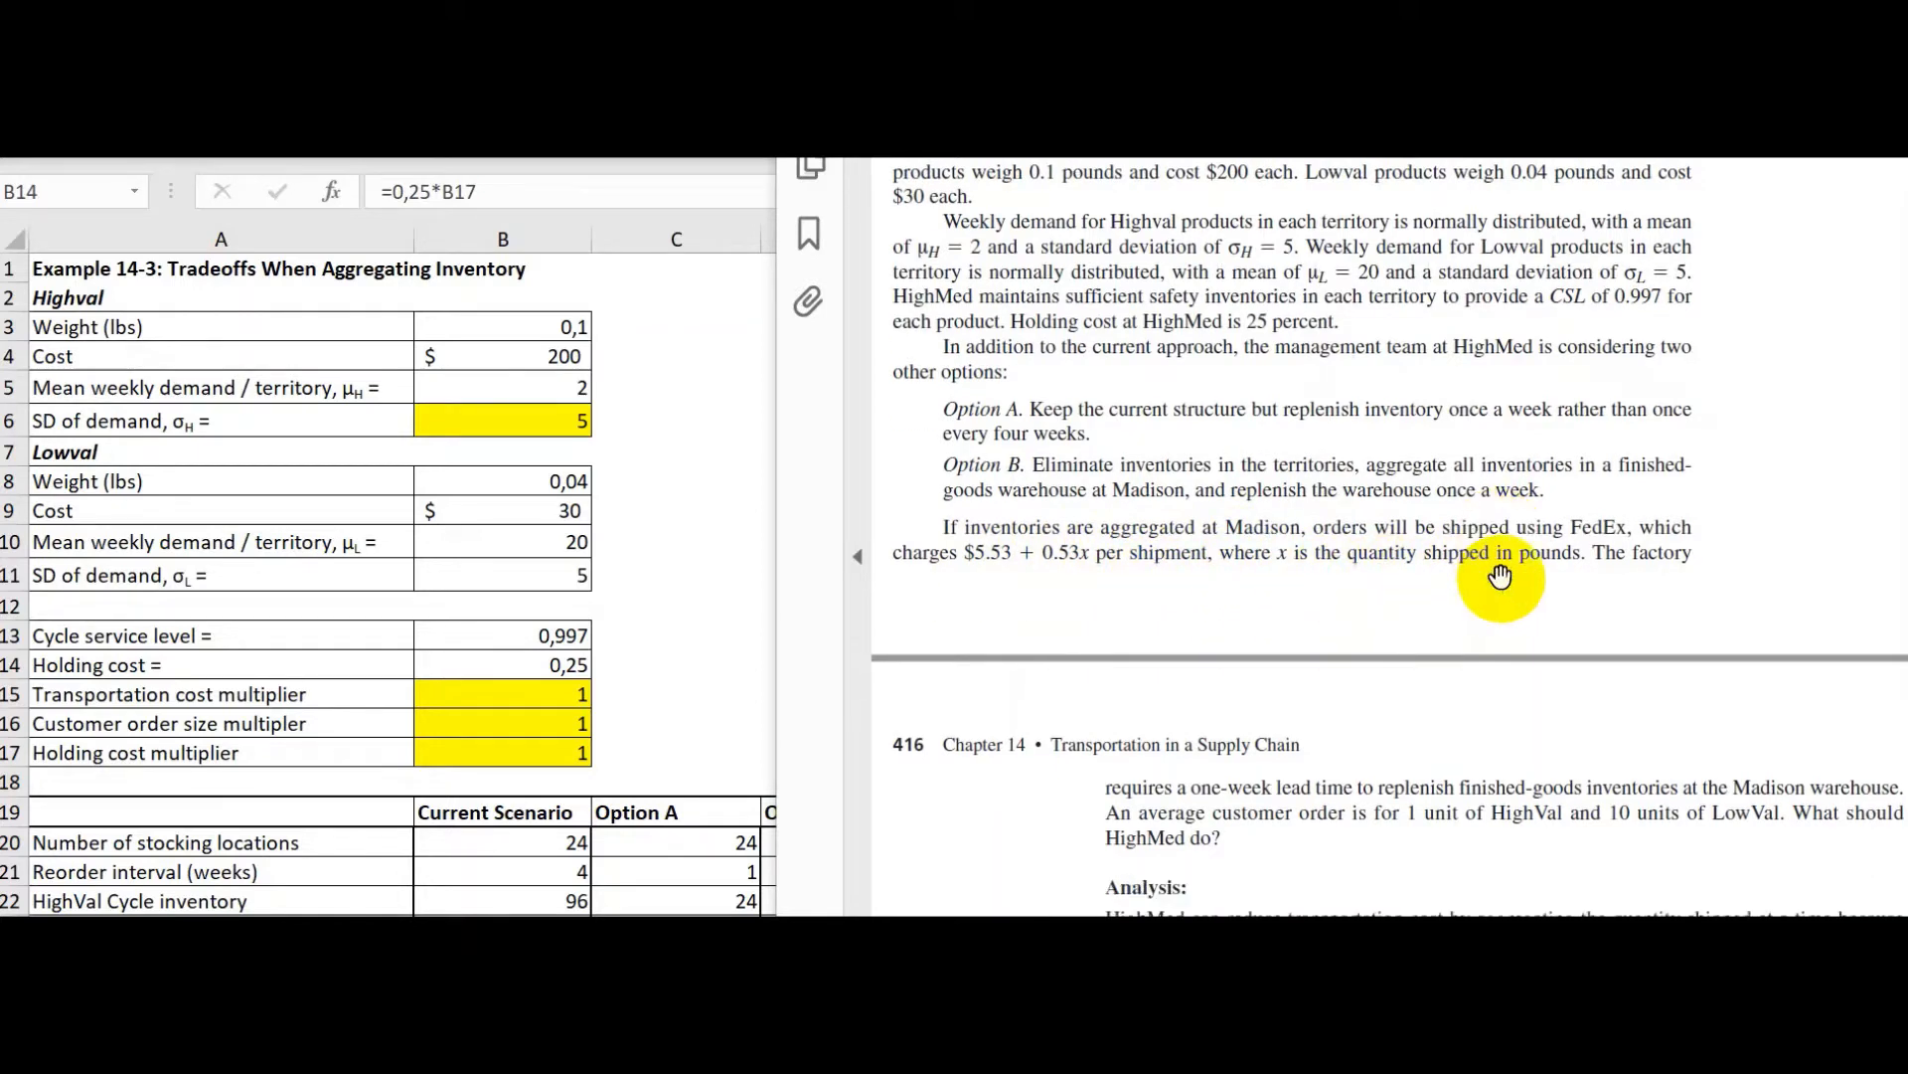
pyautogui.scroll(-3, 1598, 577)
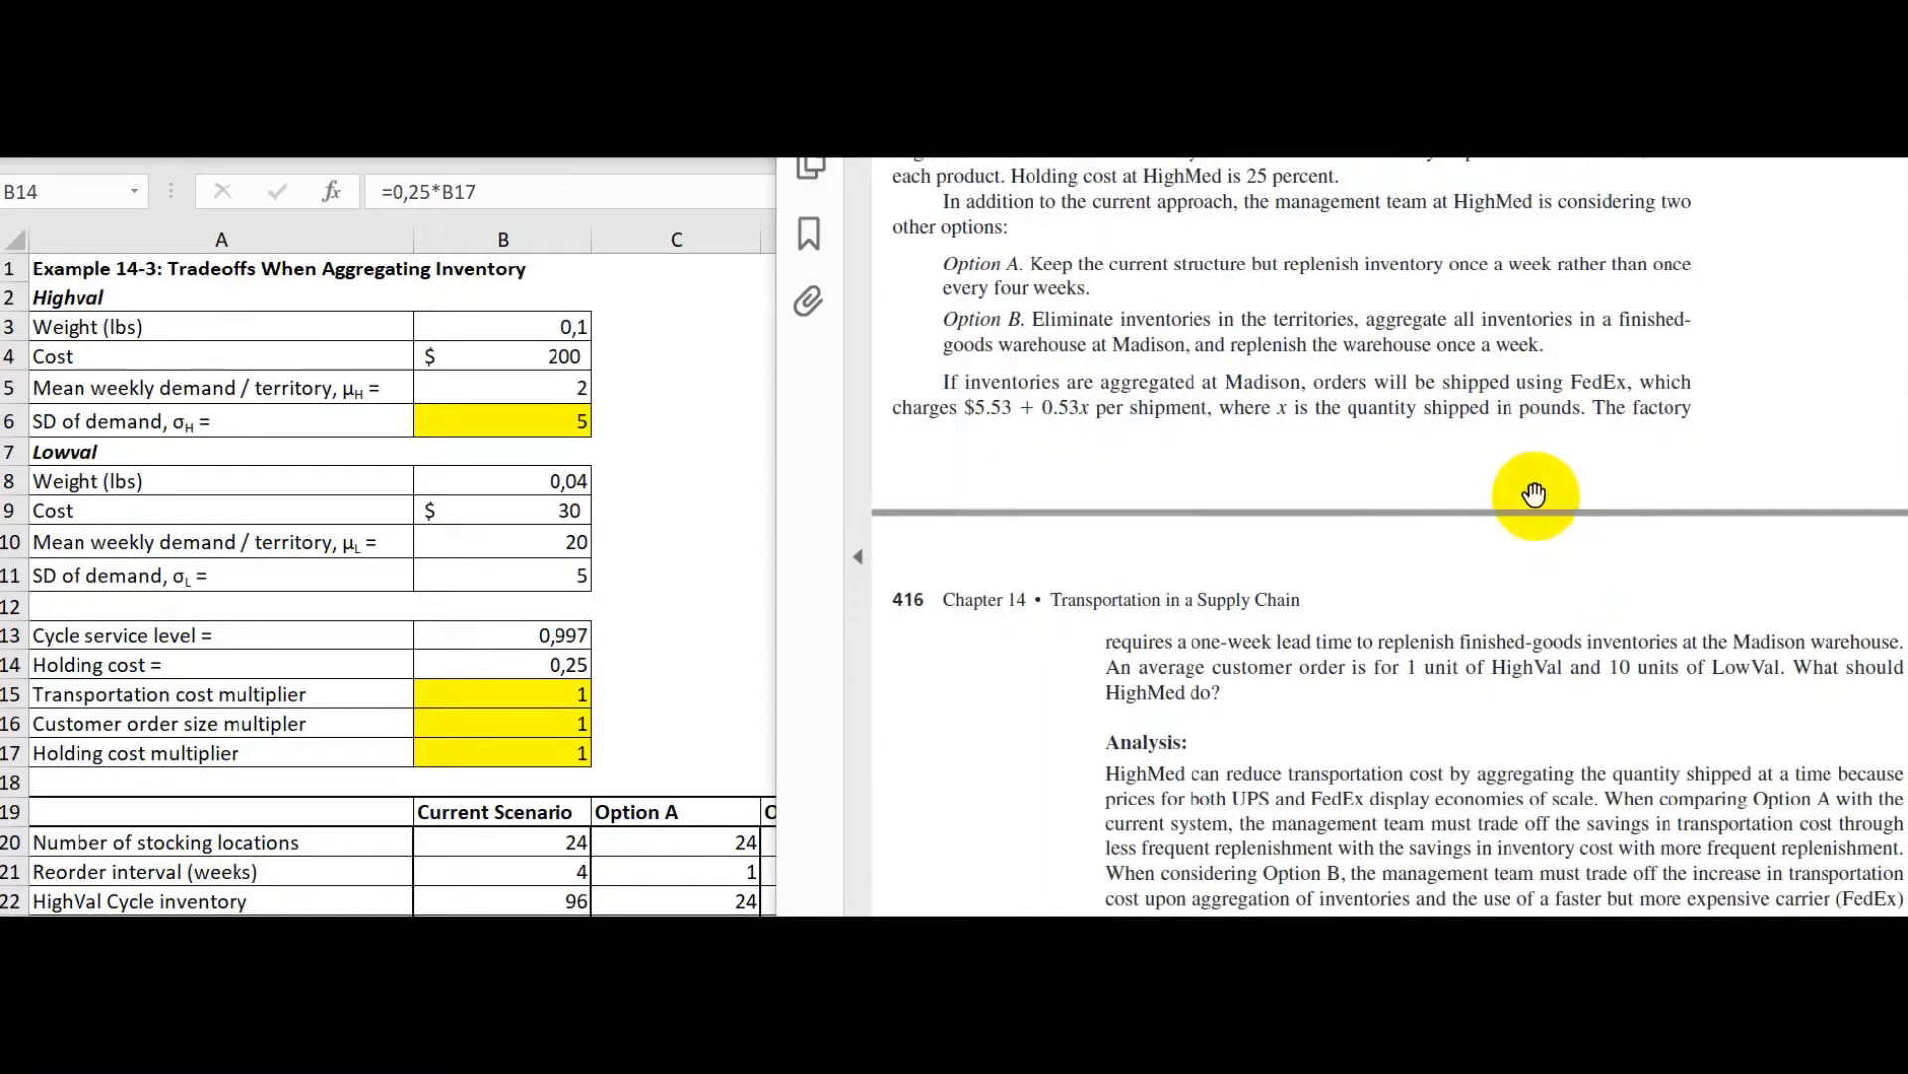
pyautogui.scroll(-1, 1451, 587)
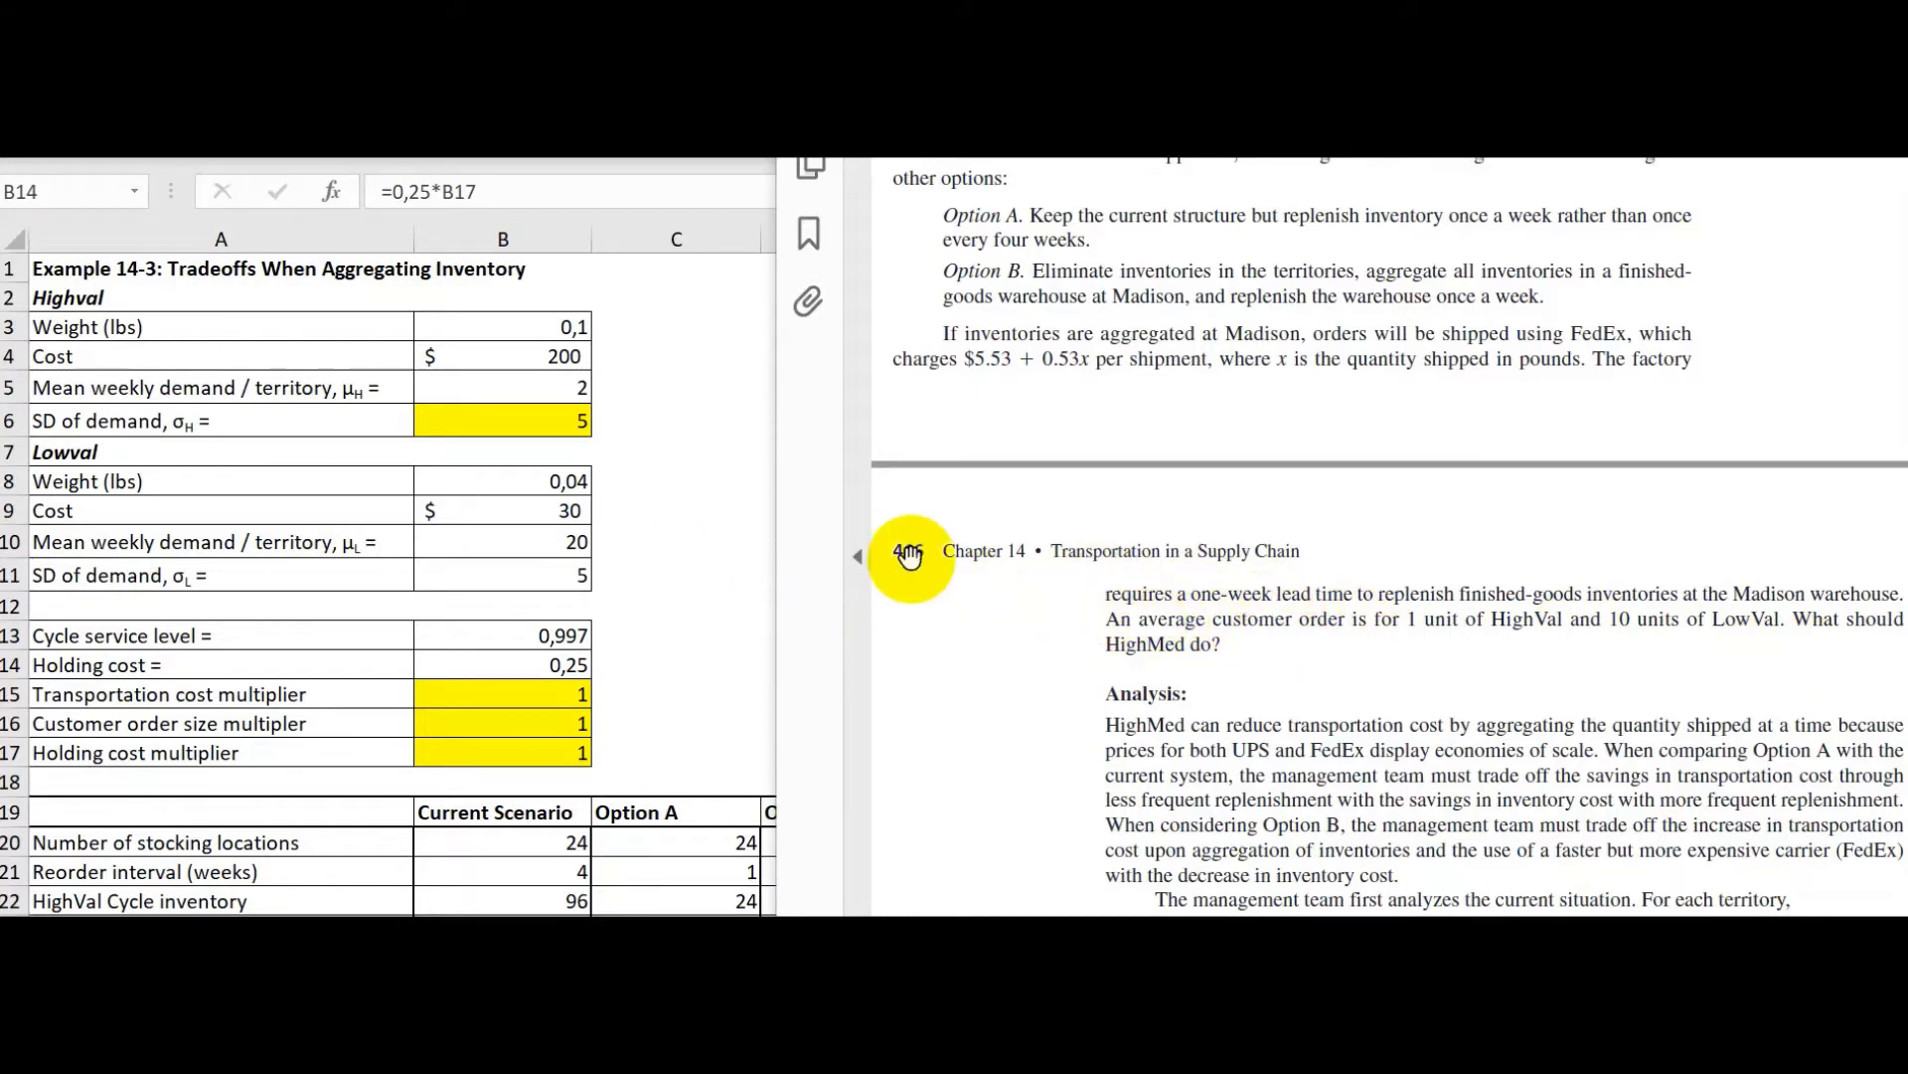
pyautogui.scroll(1, 1175, 610)
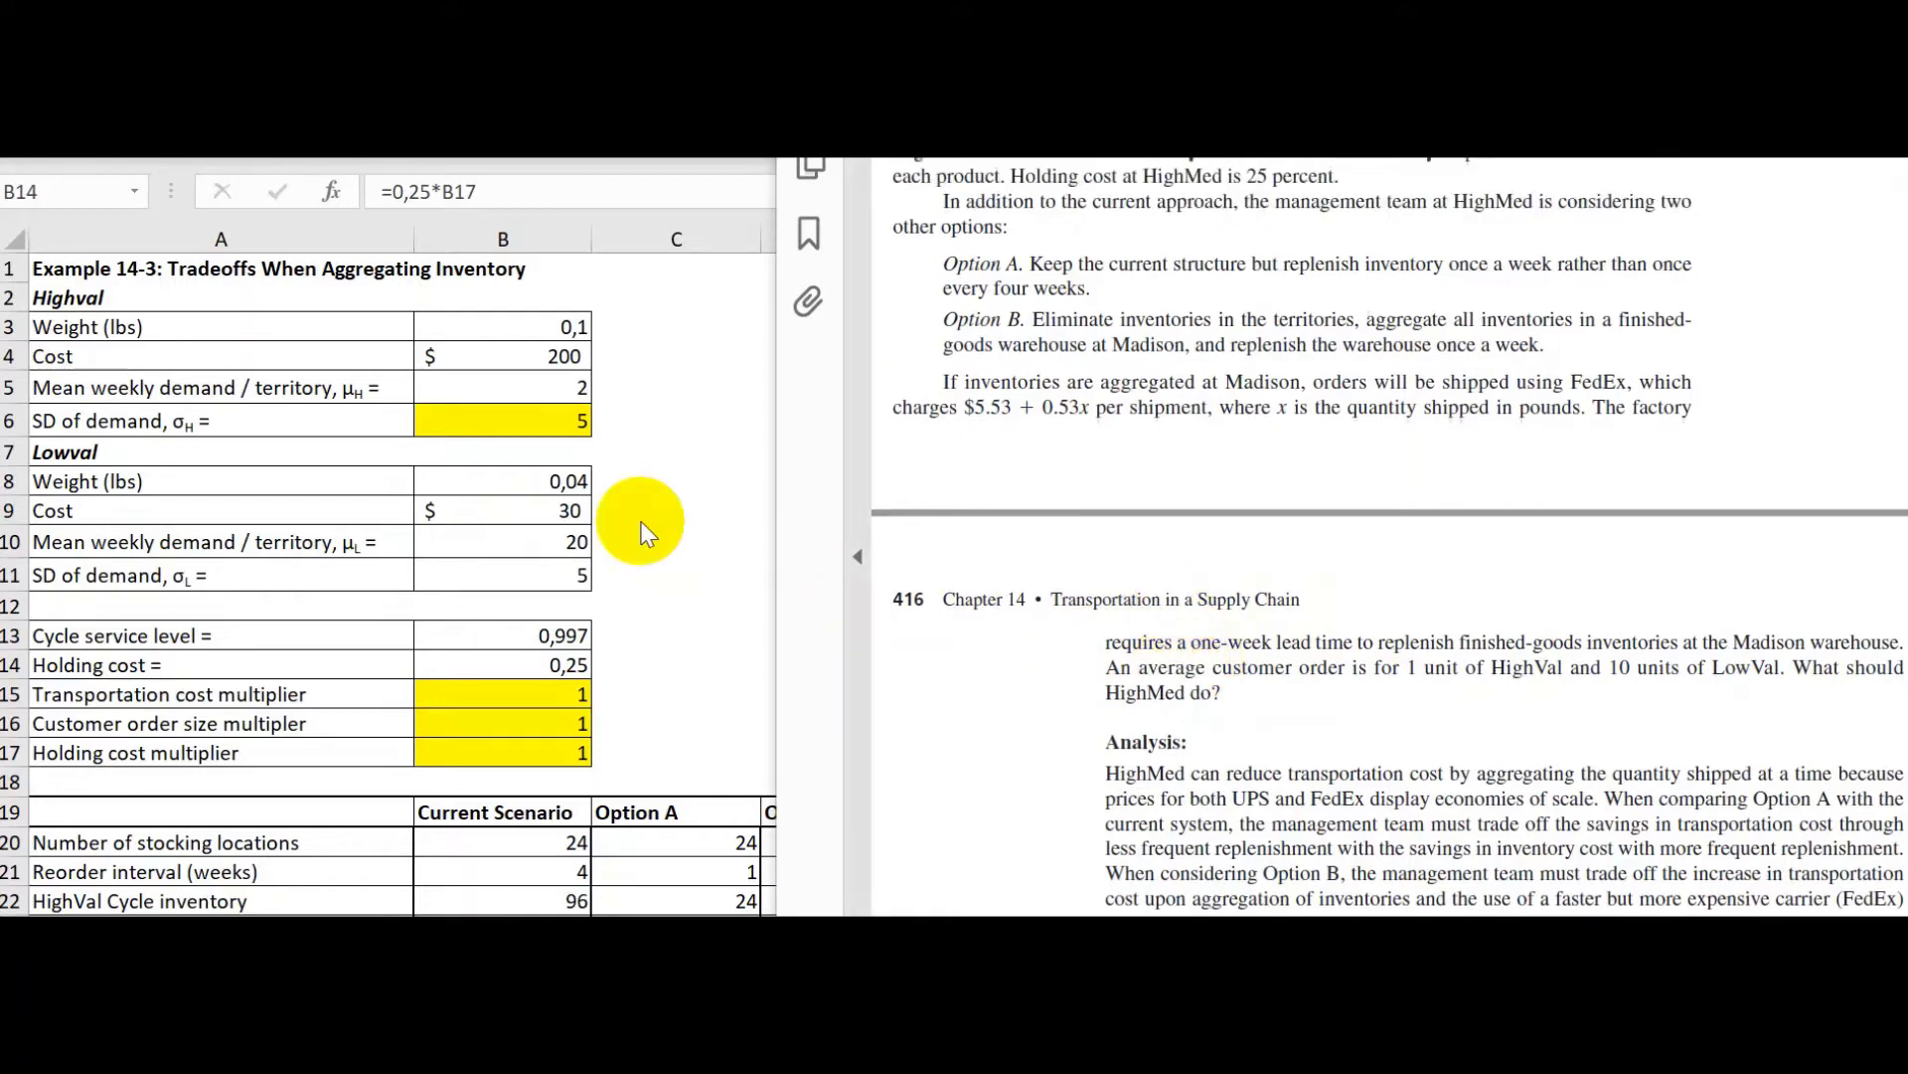
# Go back to the opening of the Example 14-3 problem statement in the textbook
pyautogui.click(308, 443)
pyautogui.click(1291, 398)
pyautogui.scroll(15, 1291, 408)
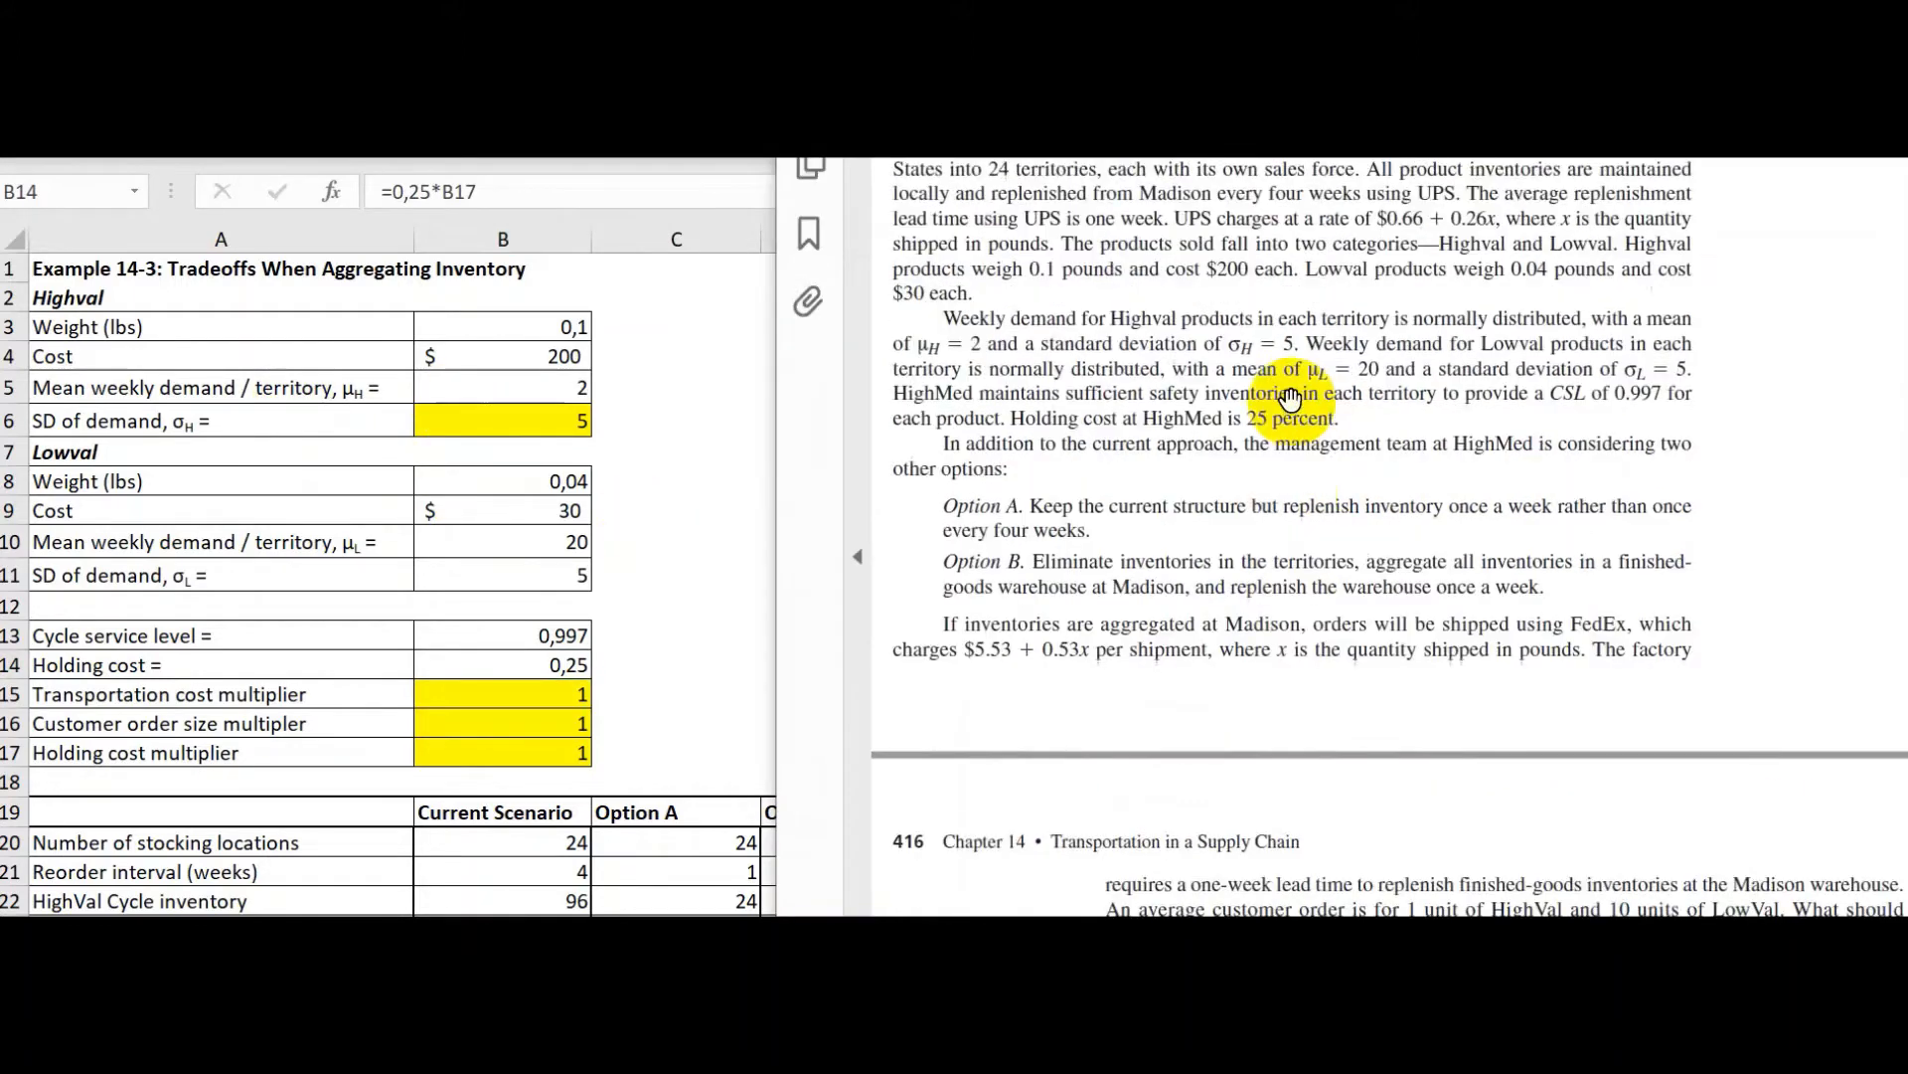
pyautogui.scroll(10, 1290, 417)
pyautogui.scroll(-18, 1288, 397)
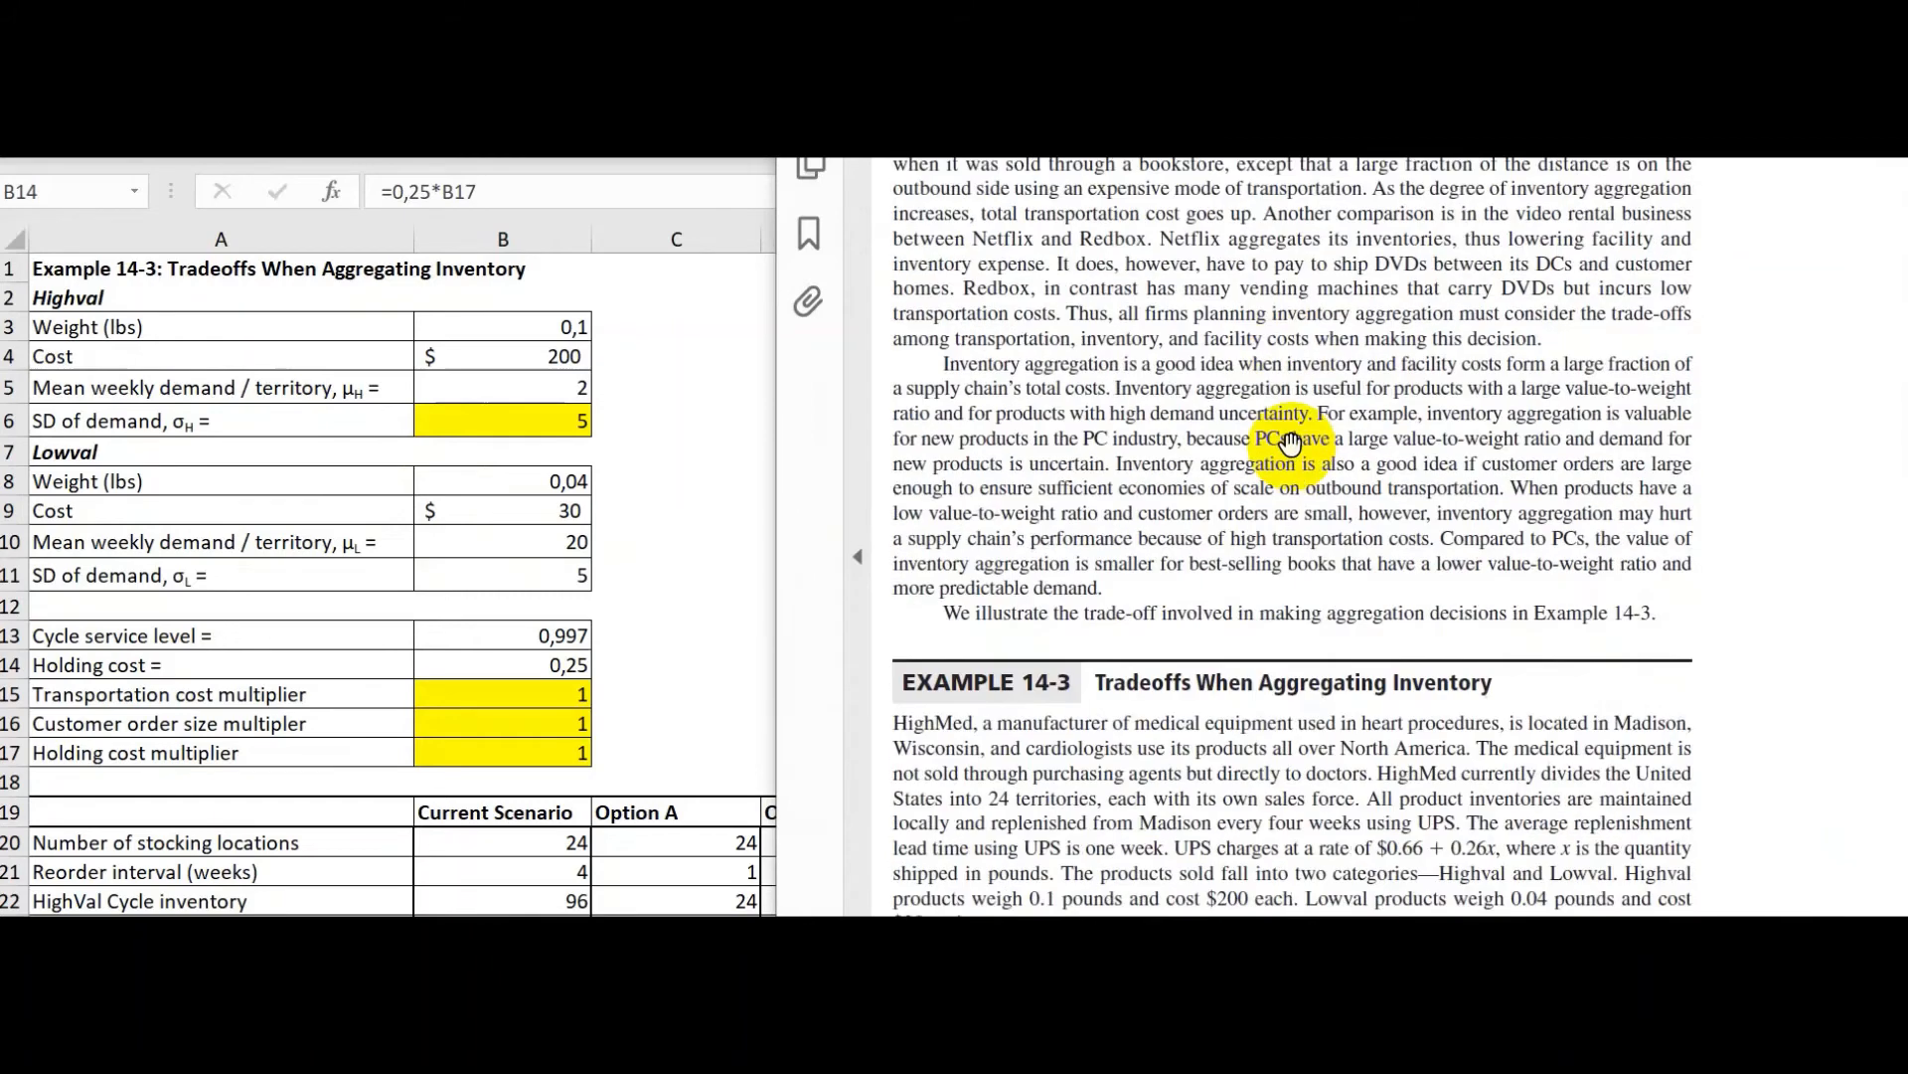
# Review the Highval weight, cost, mean weekly demand and standard deviation inputs in the worksheet
pyautogui.click(557, 383)
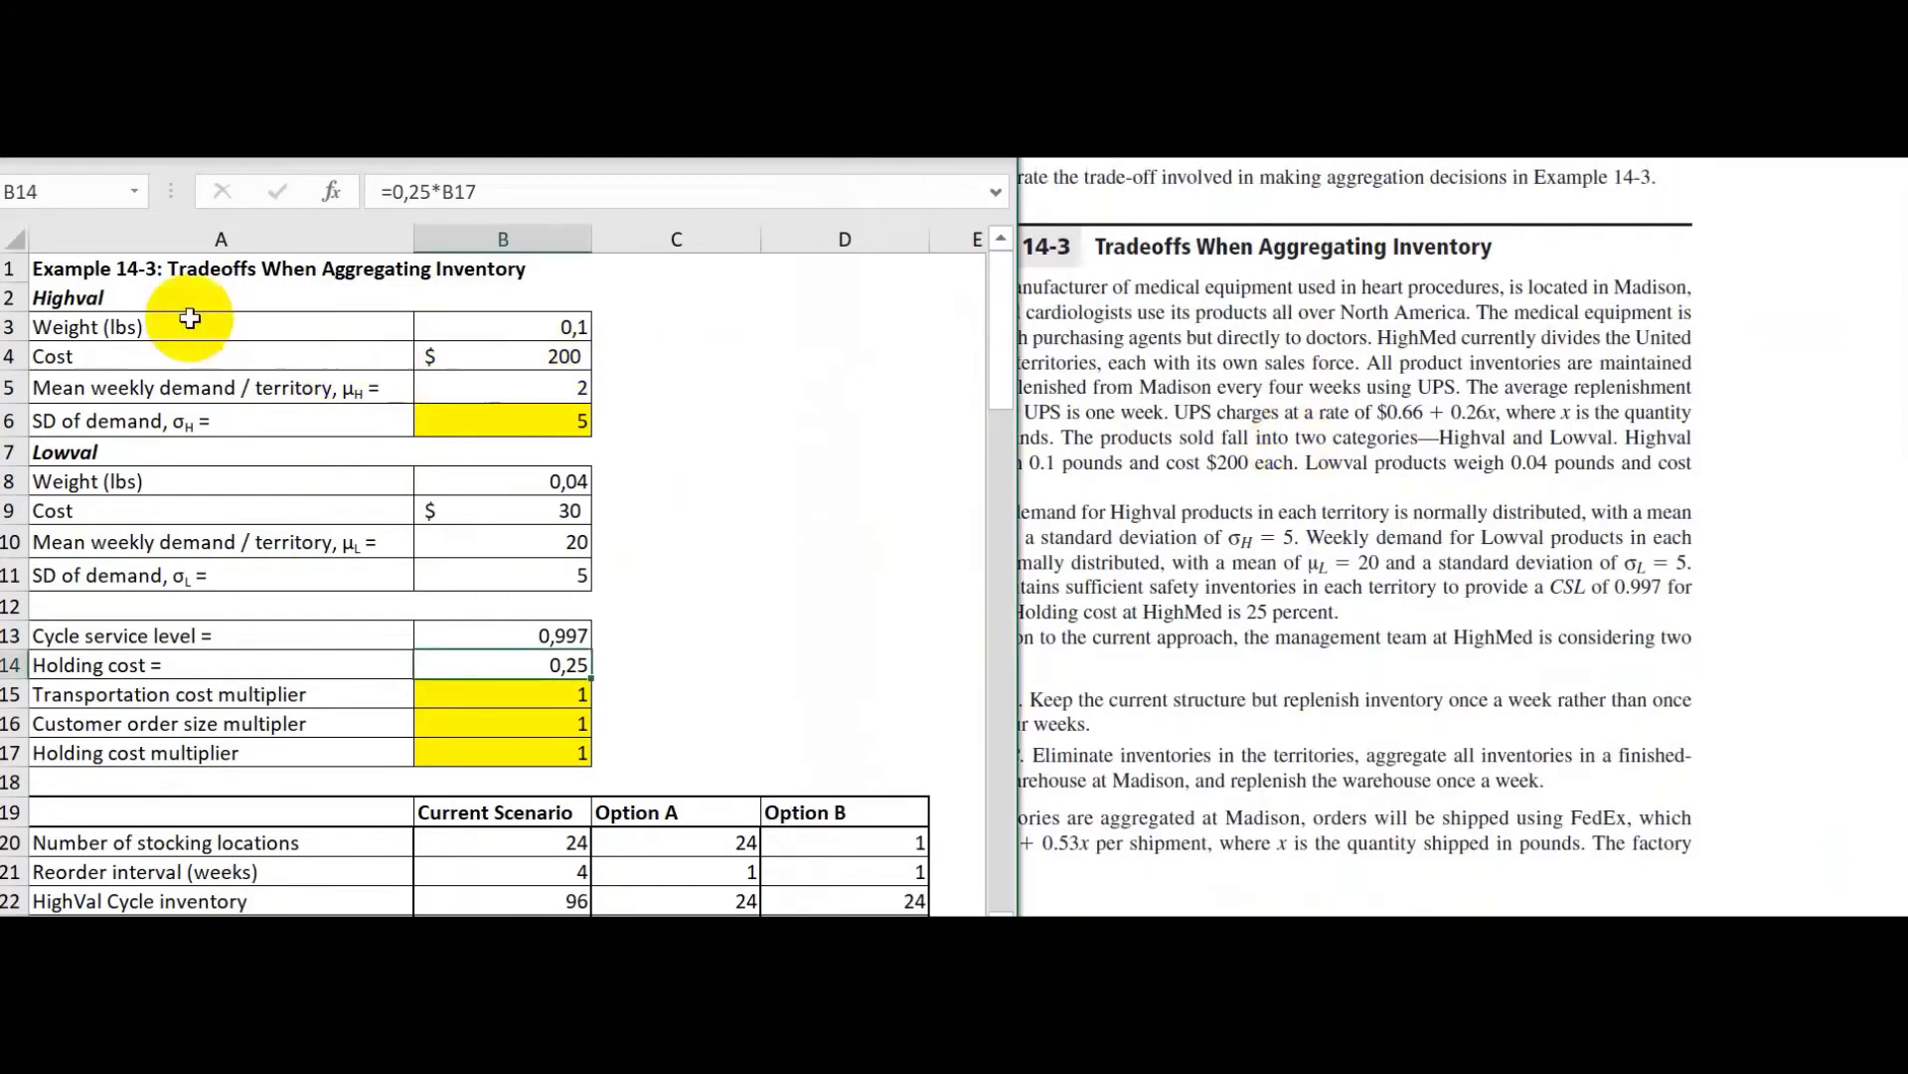
pyautogui.click(76, 298)
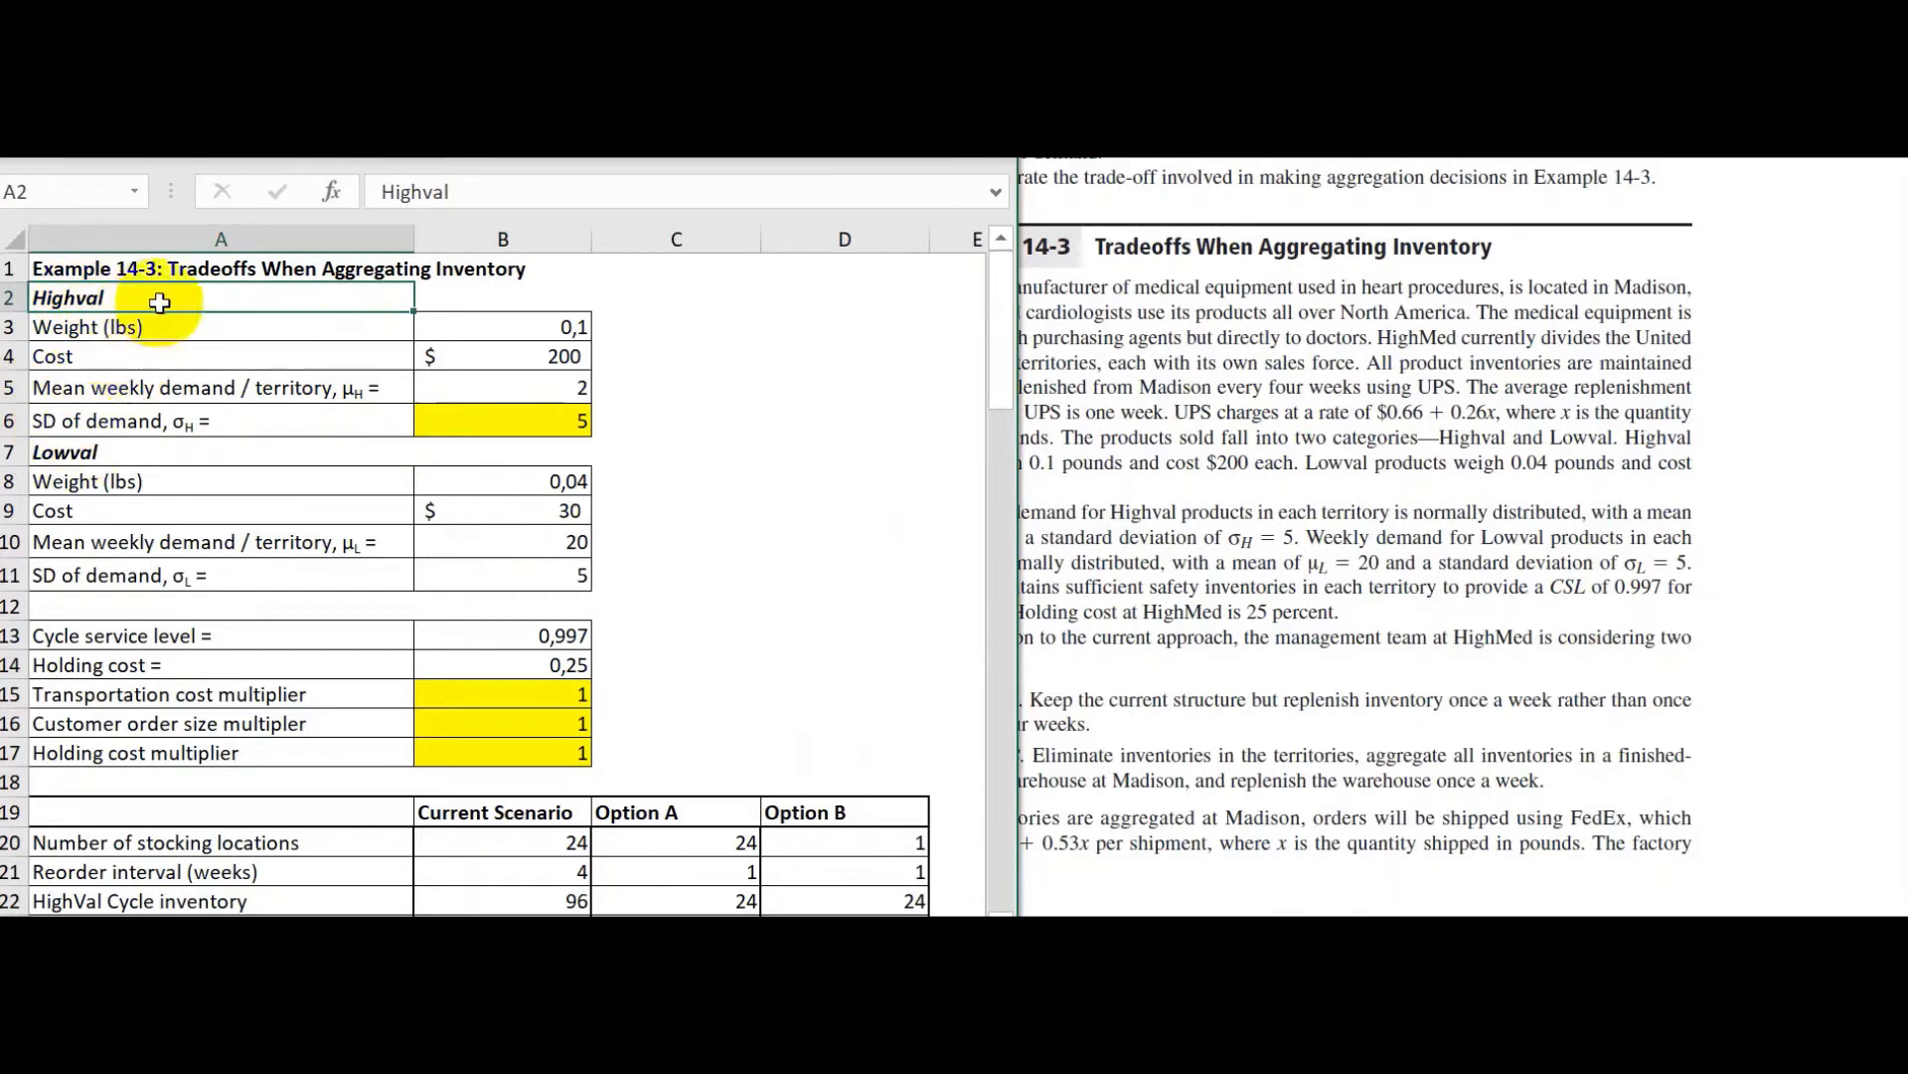
pyautogui.click(482, 329)
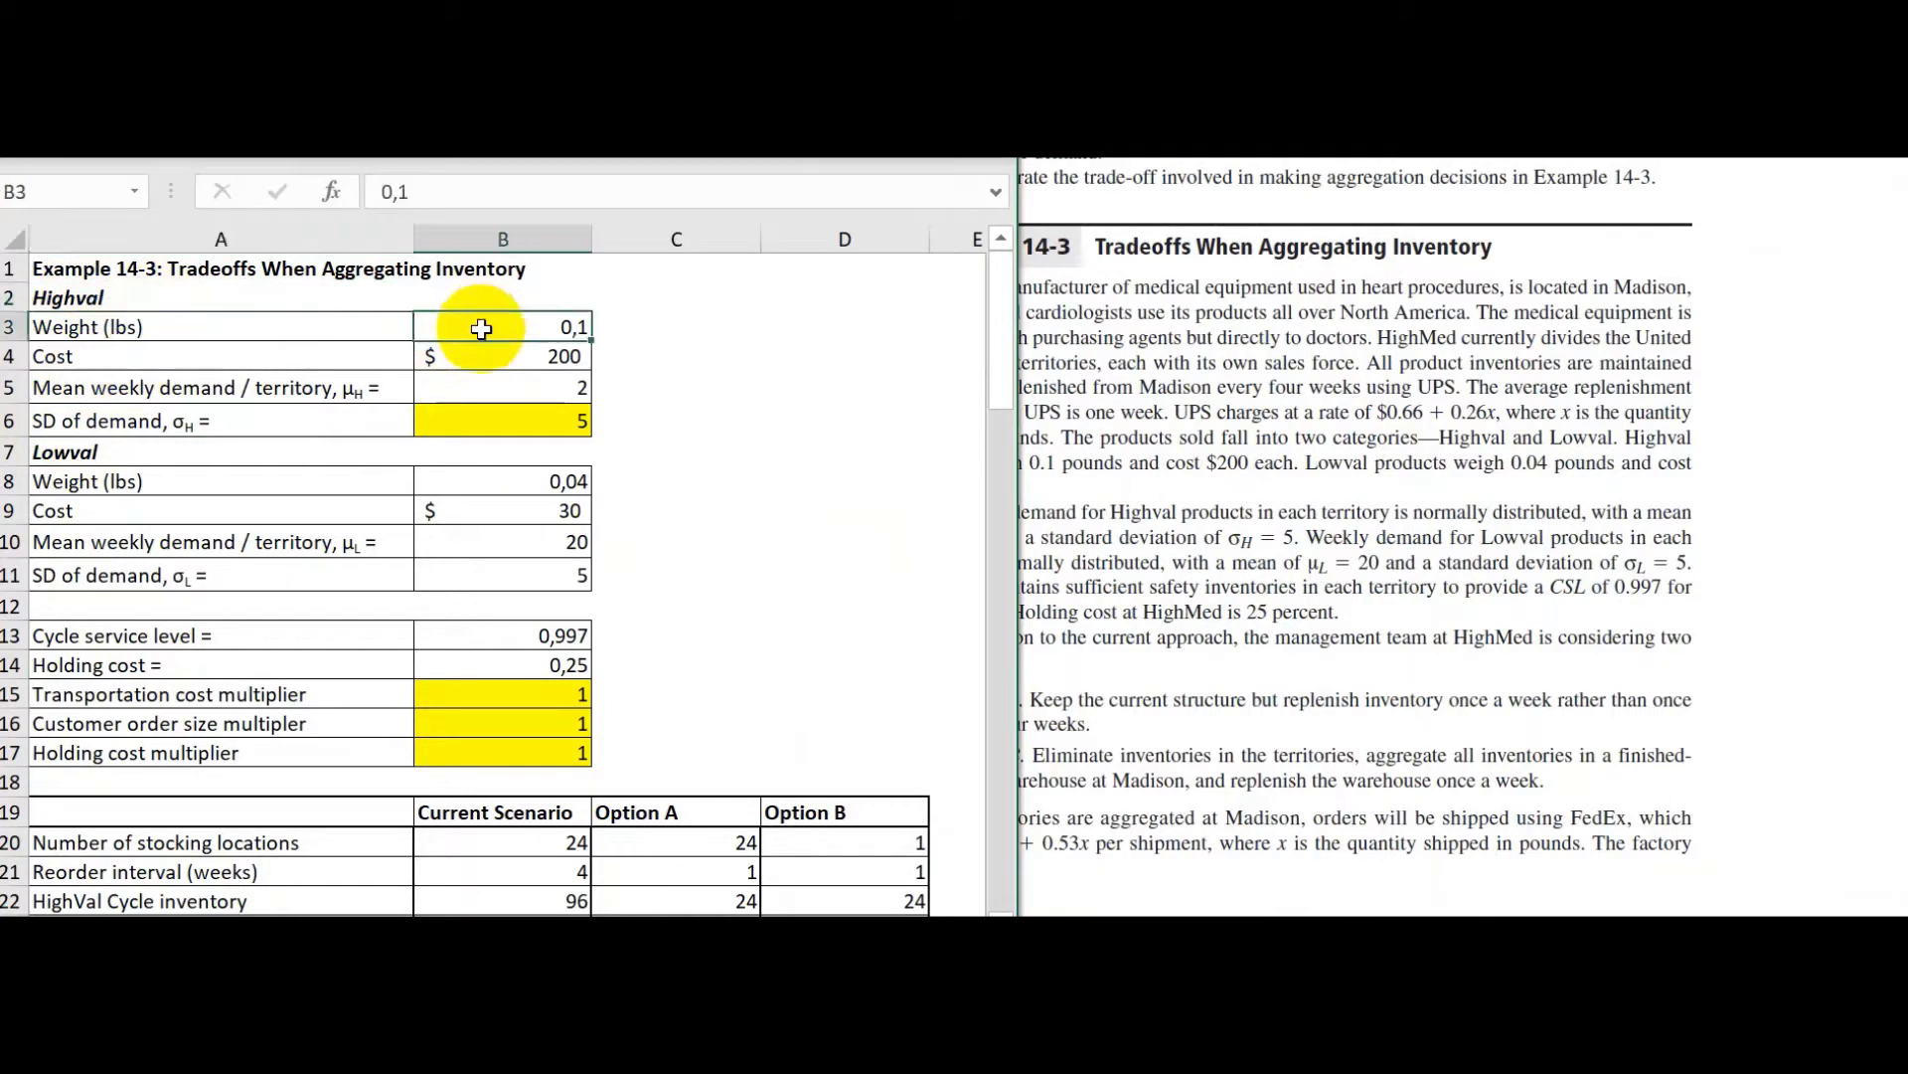
pyautogui.click(509, 361)
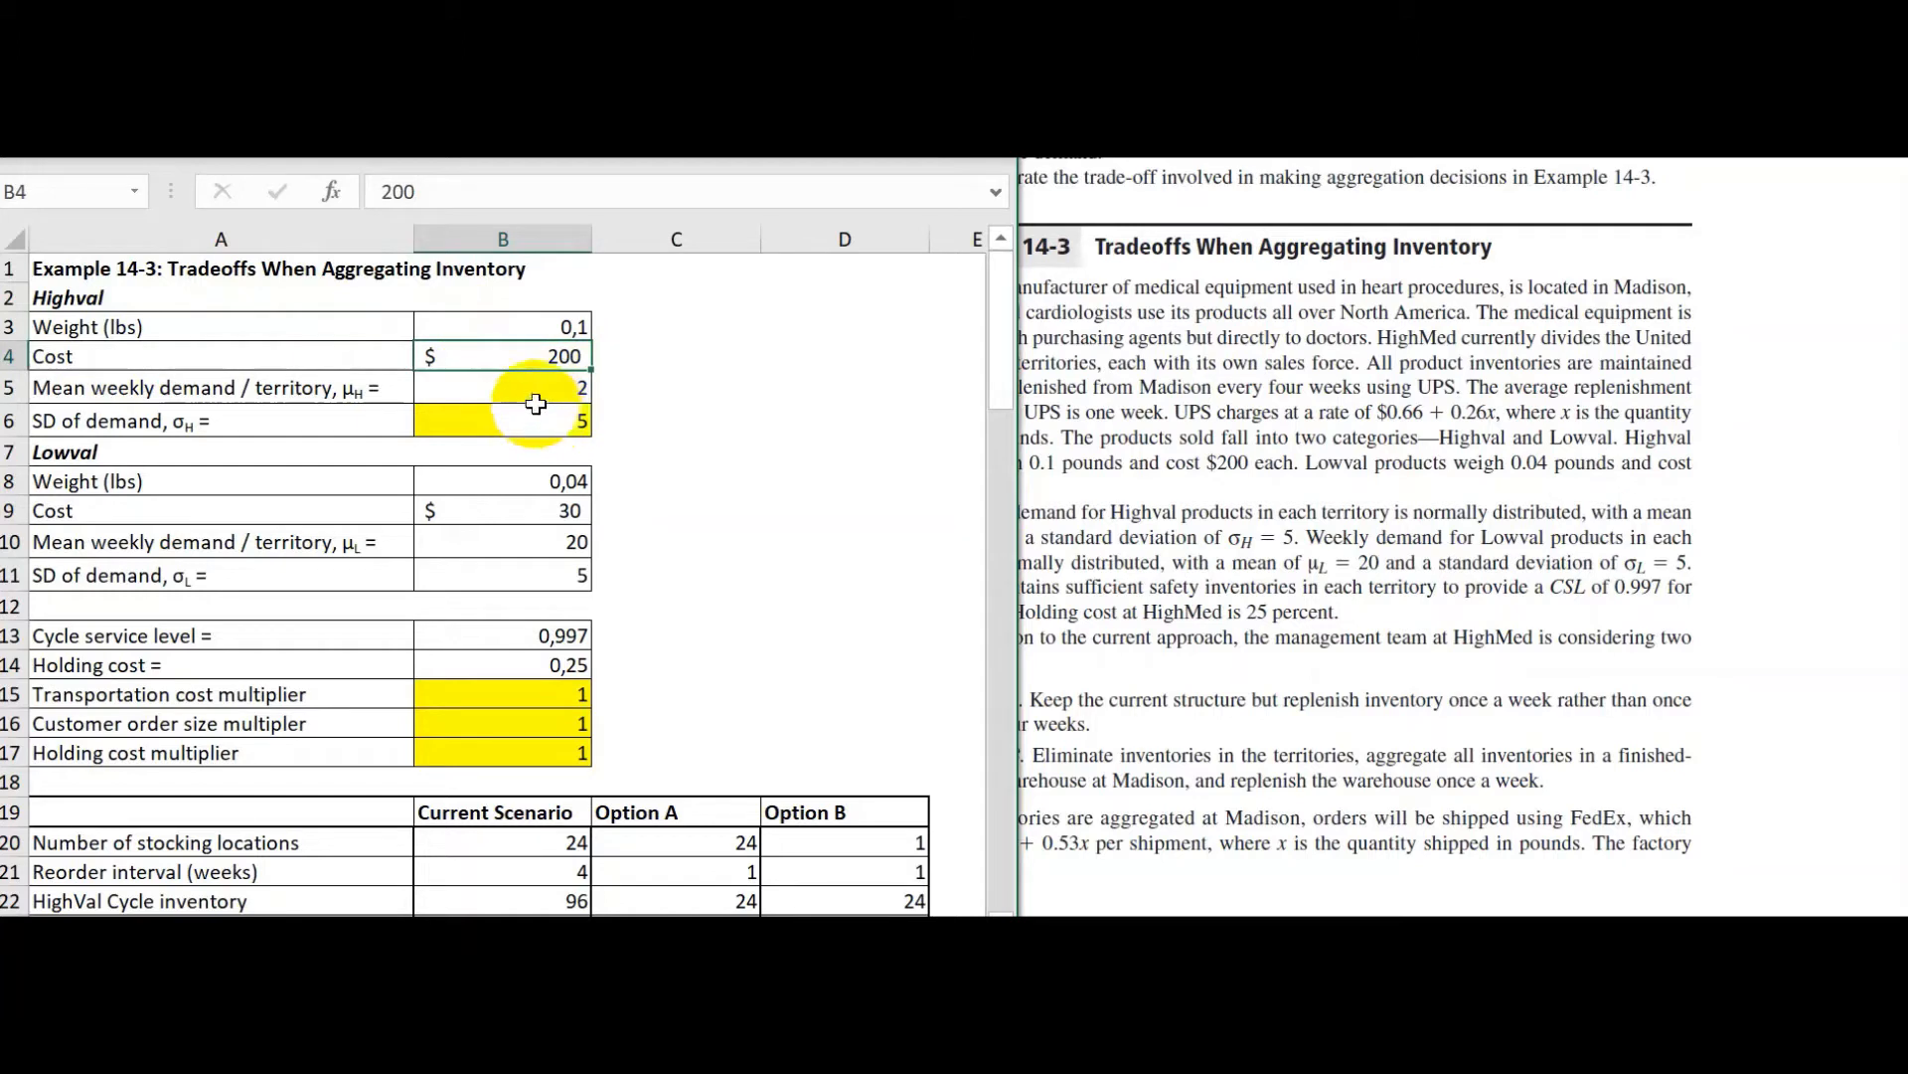
pyautogui.moveTo(537, 419); pyautogui.dragTo(536, 402)
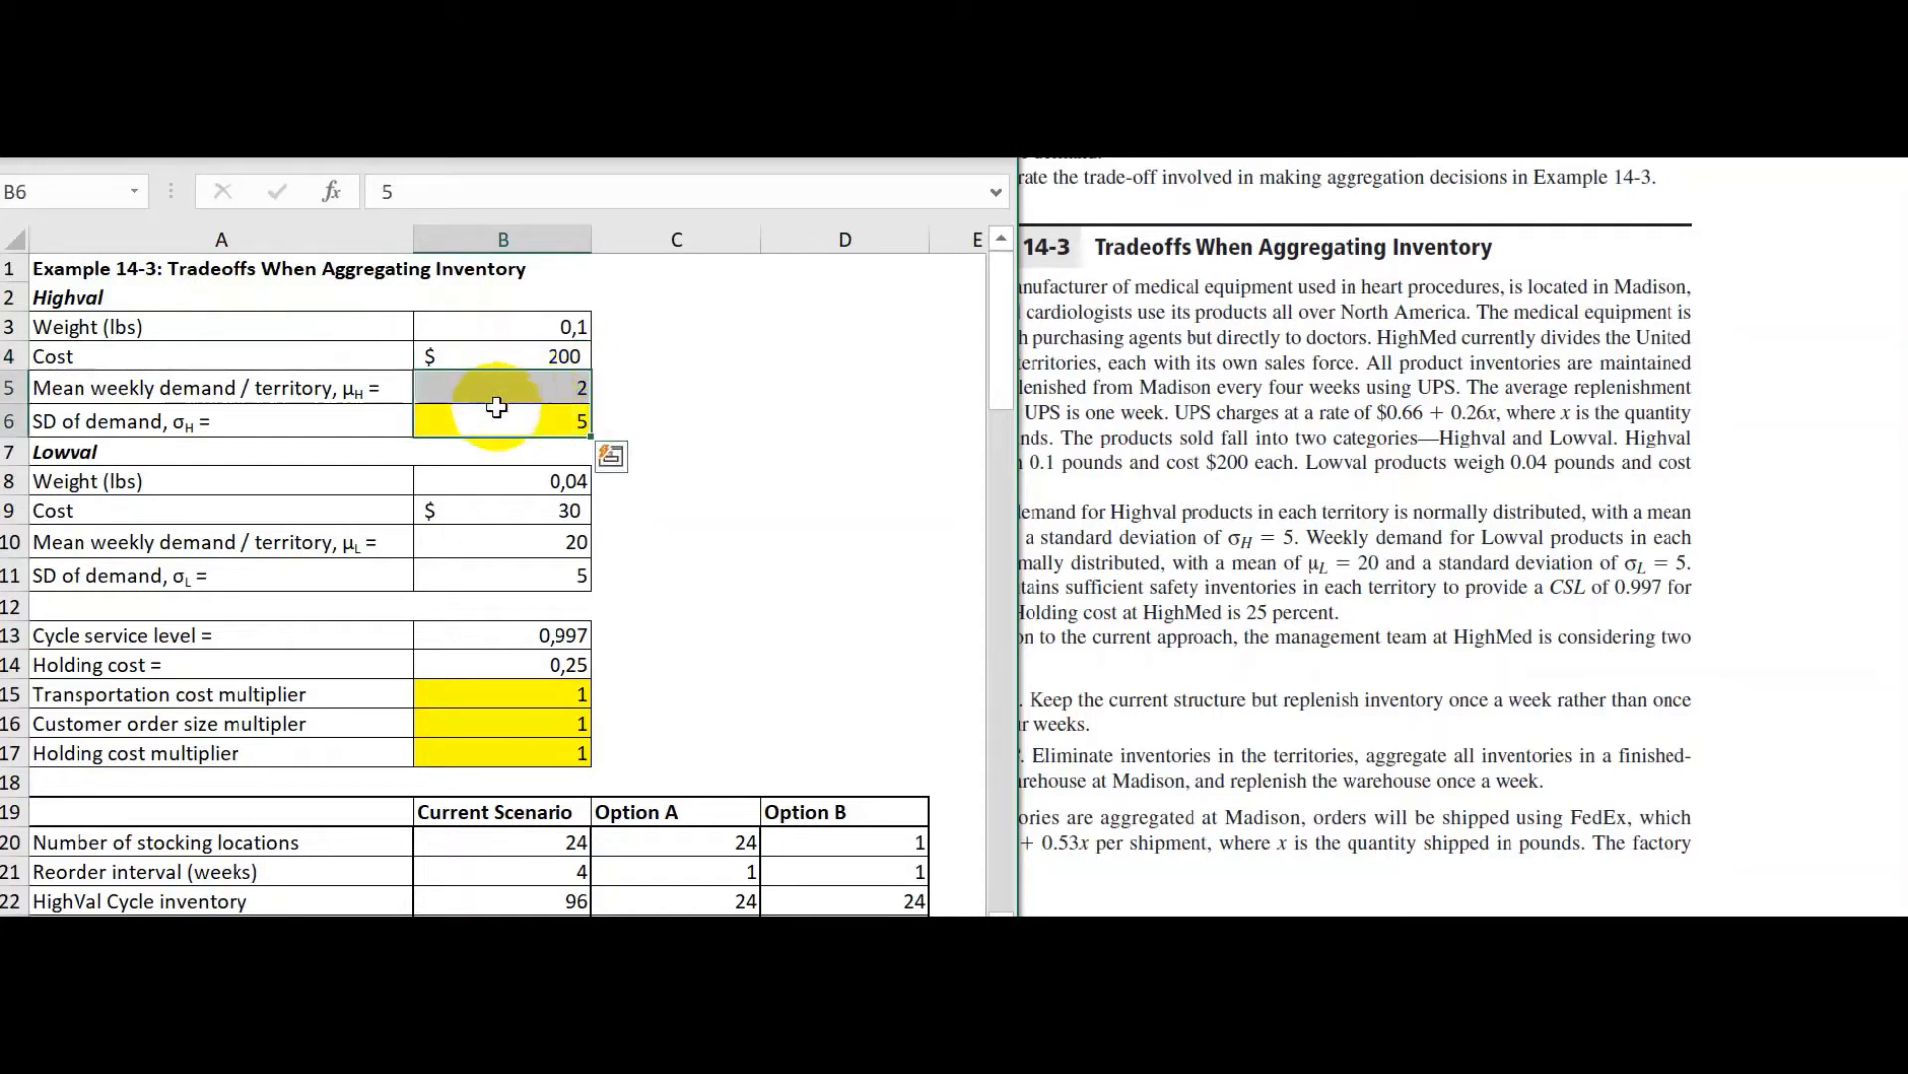
pyautogui.click(497, 423)
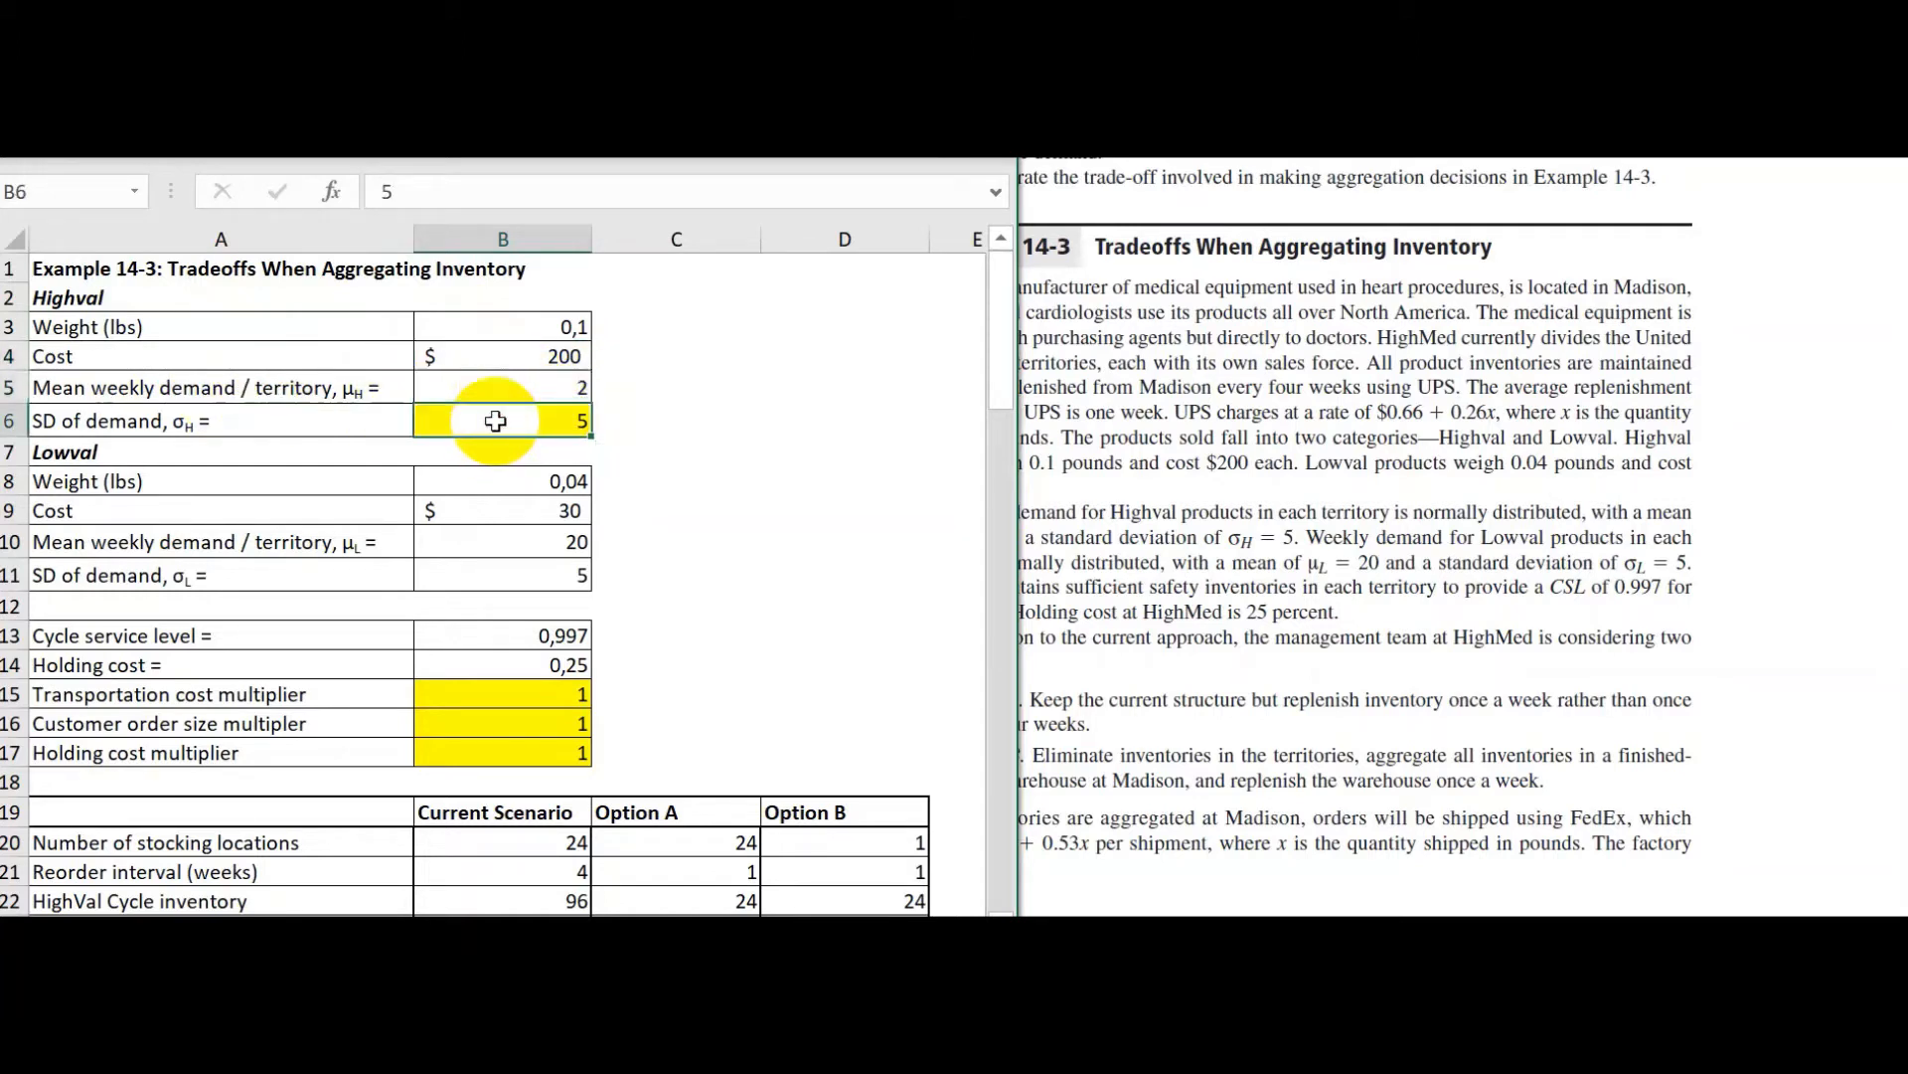
# Review the Lowval weight, cost, mean weekly demand and standard deviation inputs
pyautogui.click(491, 487)
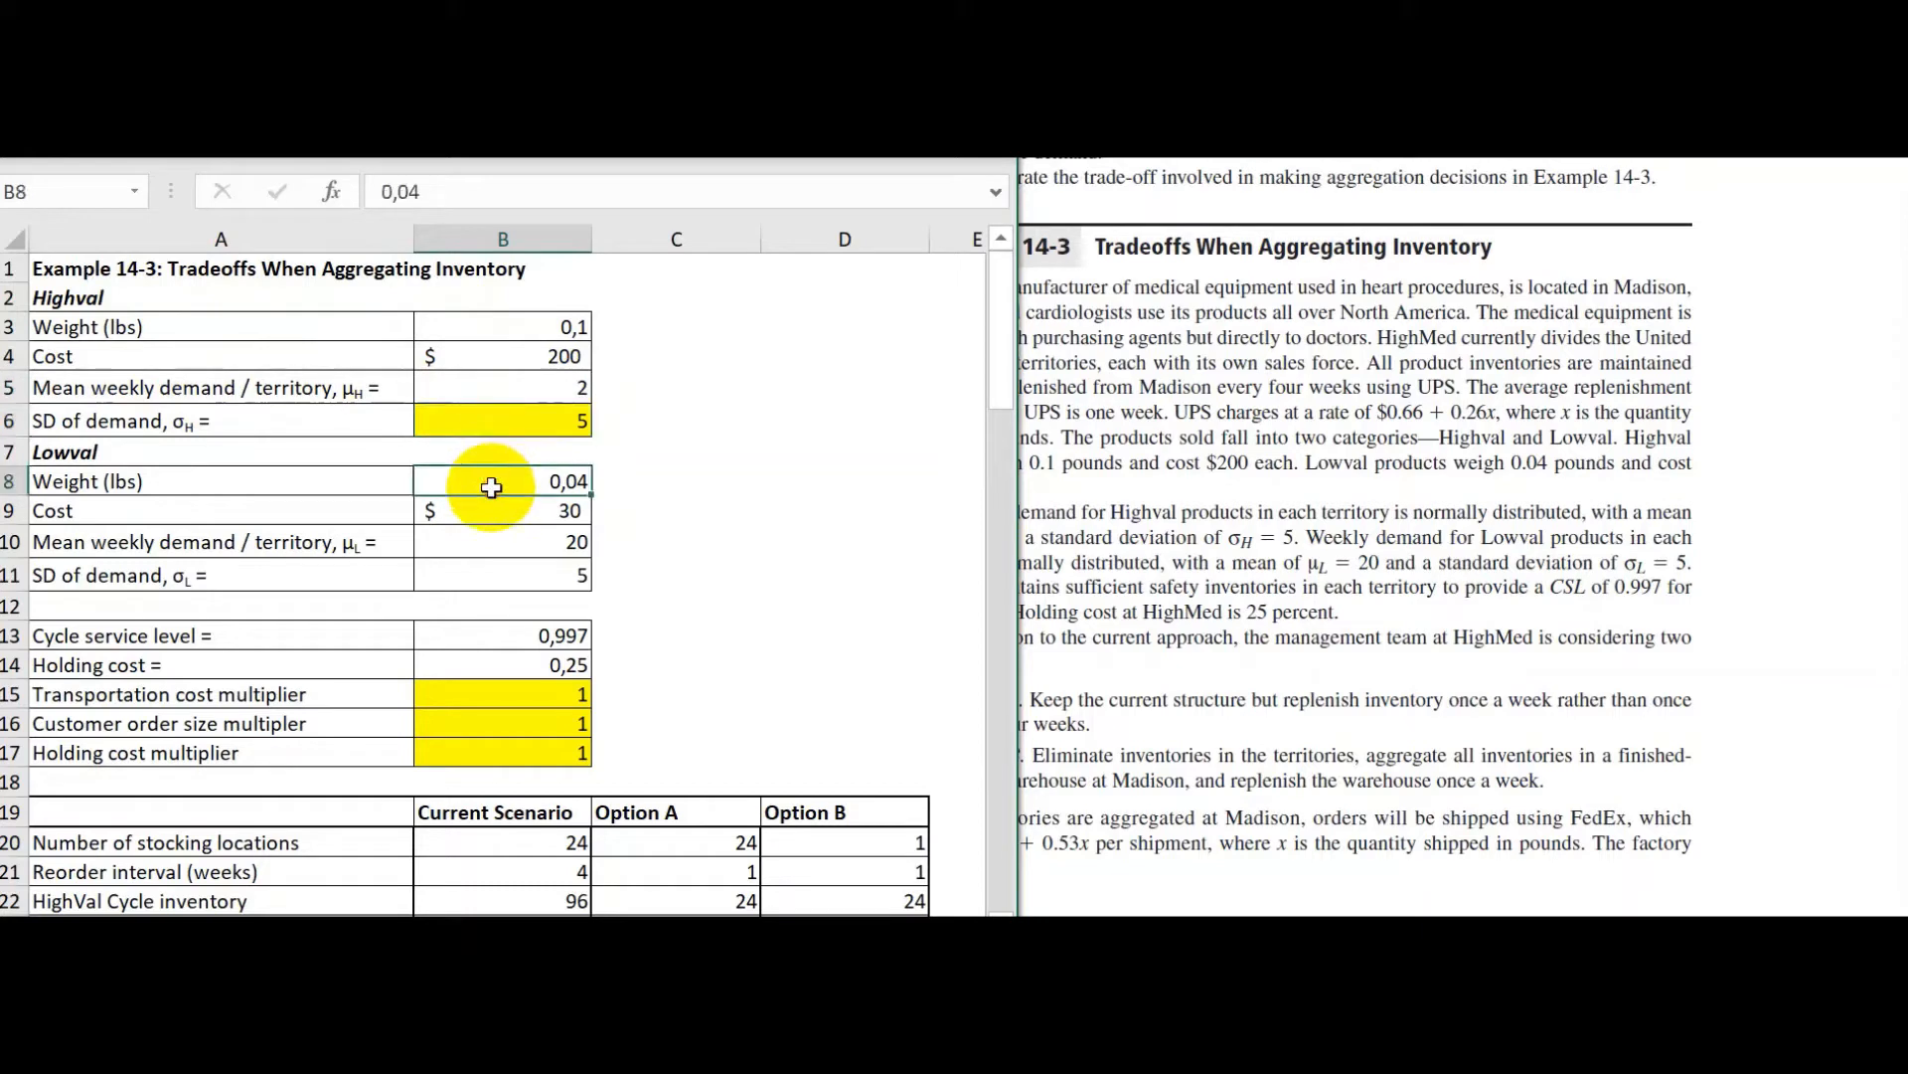
pyautogui.click(490, 511)
pyautogui.click(487, 543)
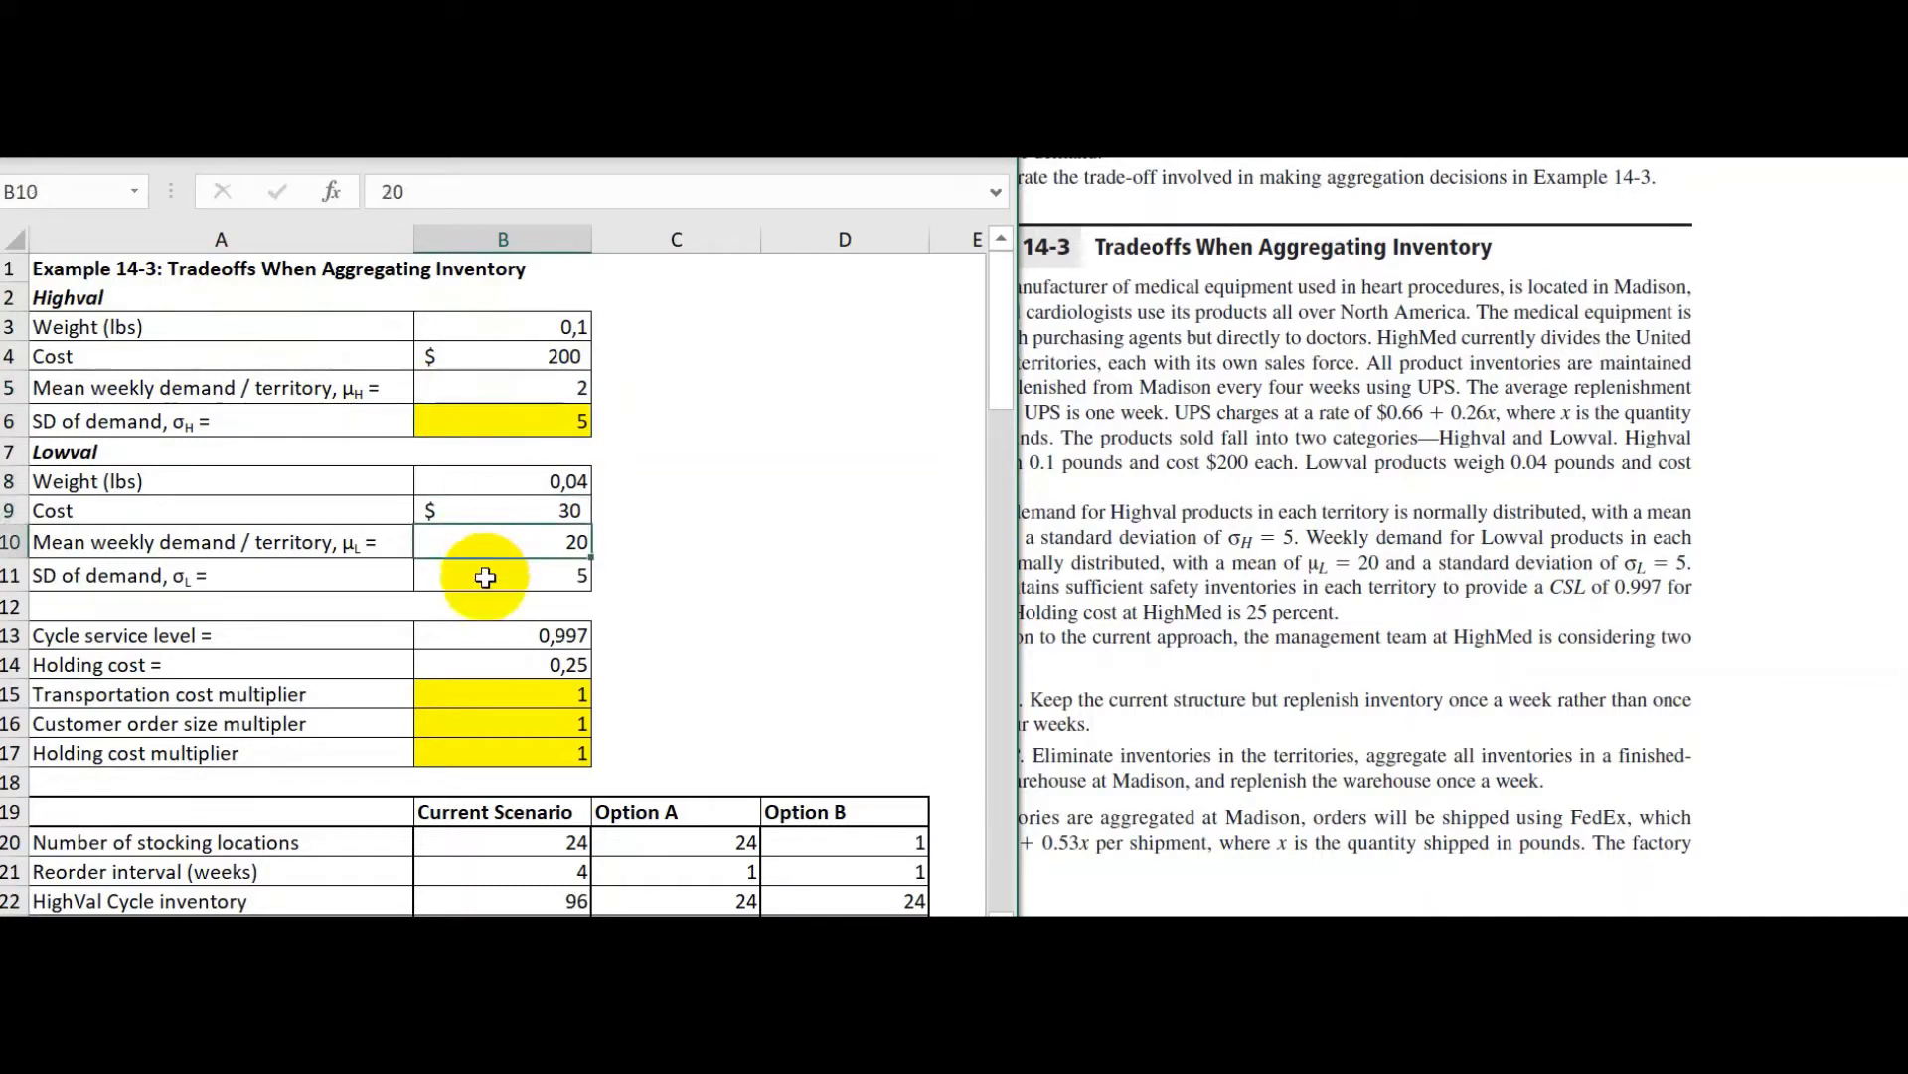
pyautogui.click(466, 580)
# Check the cycle service level and holding cost inputs, and look over the scenario comparison table below them
pyautogui.scroll(-1, 458, 581)
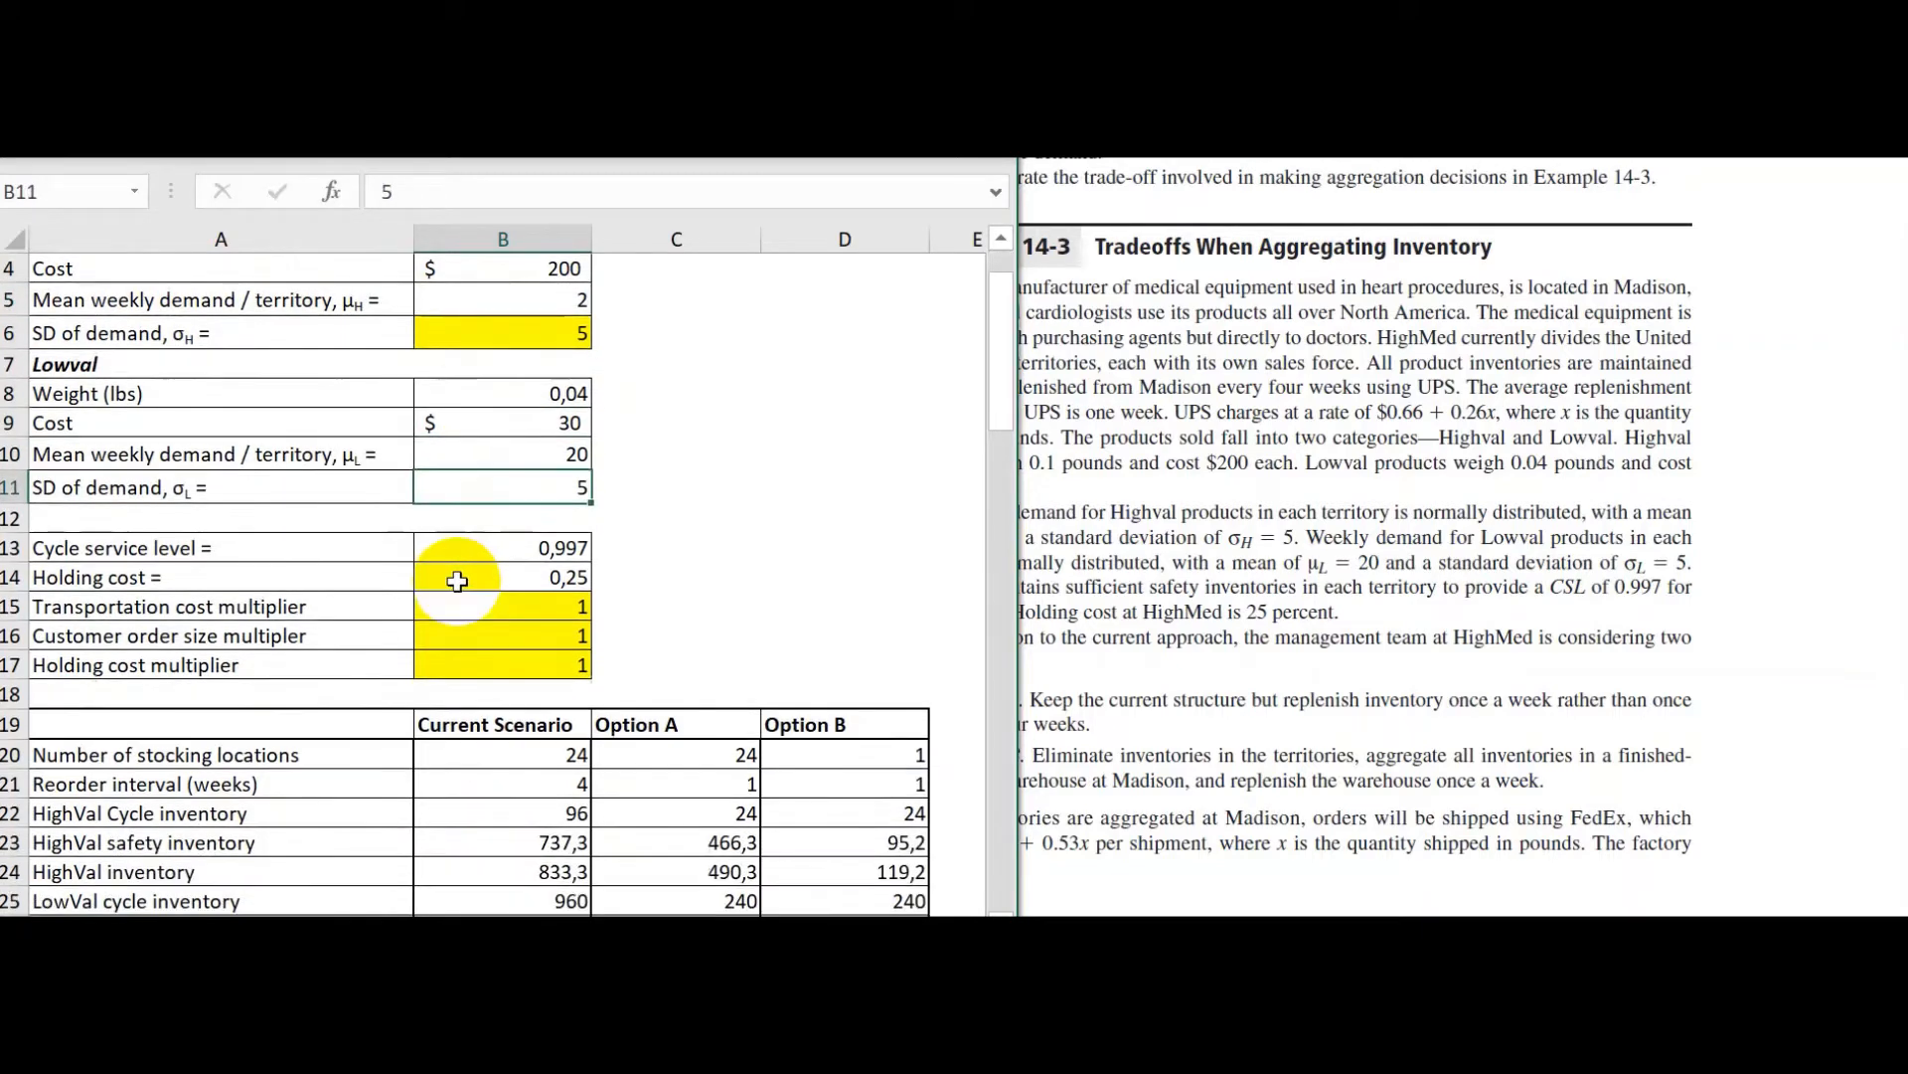
pyautogui.click(553, 548)
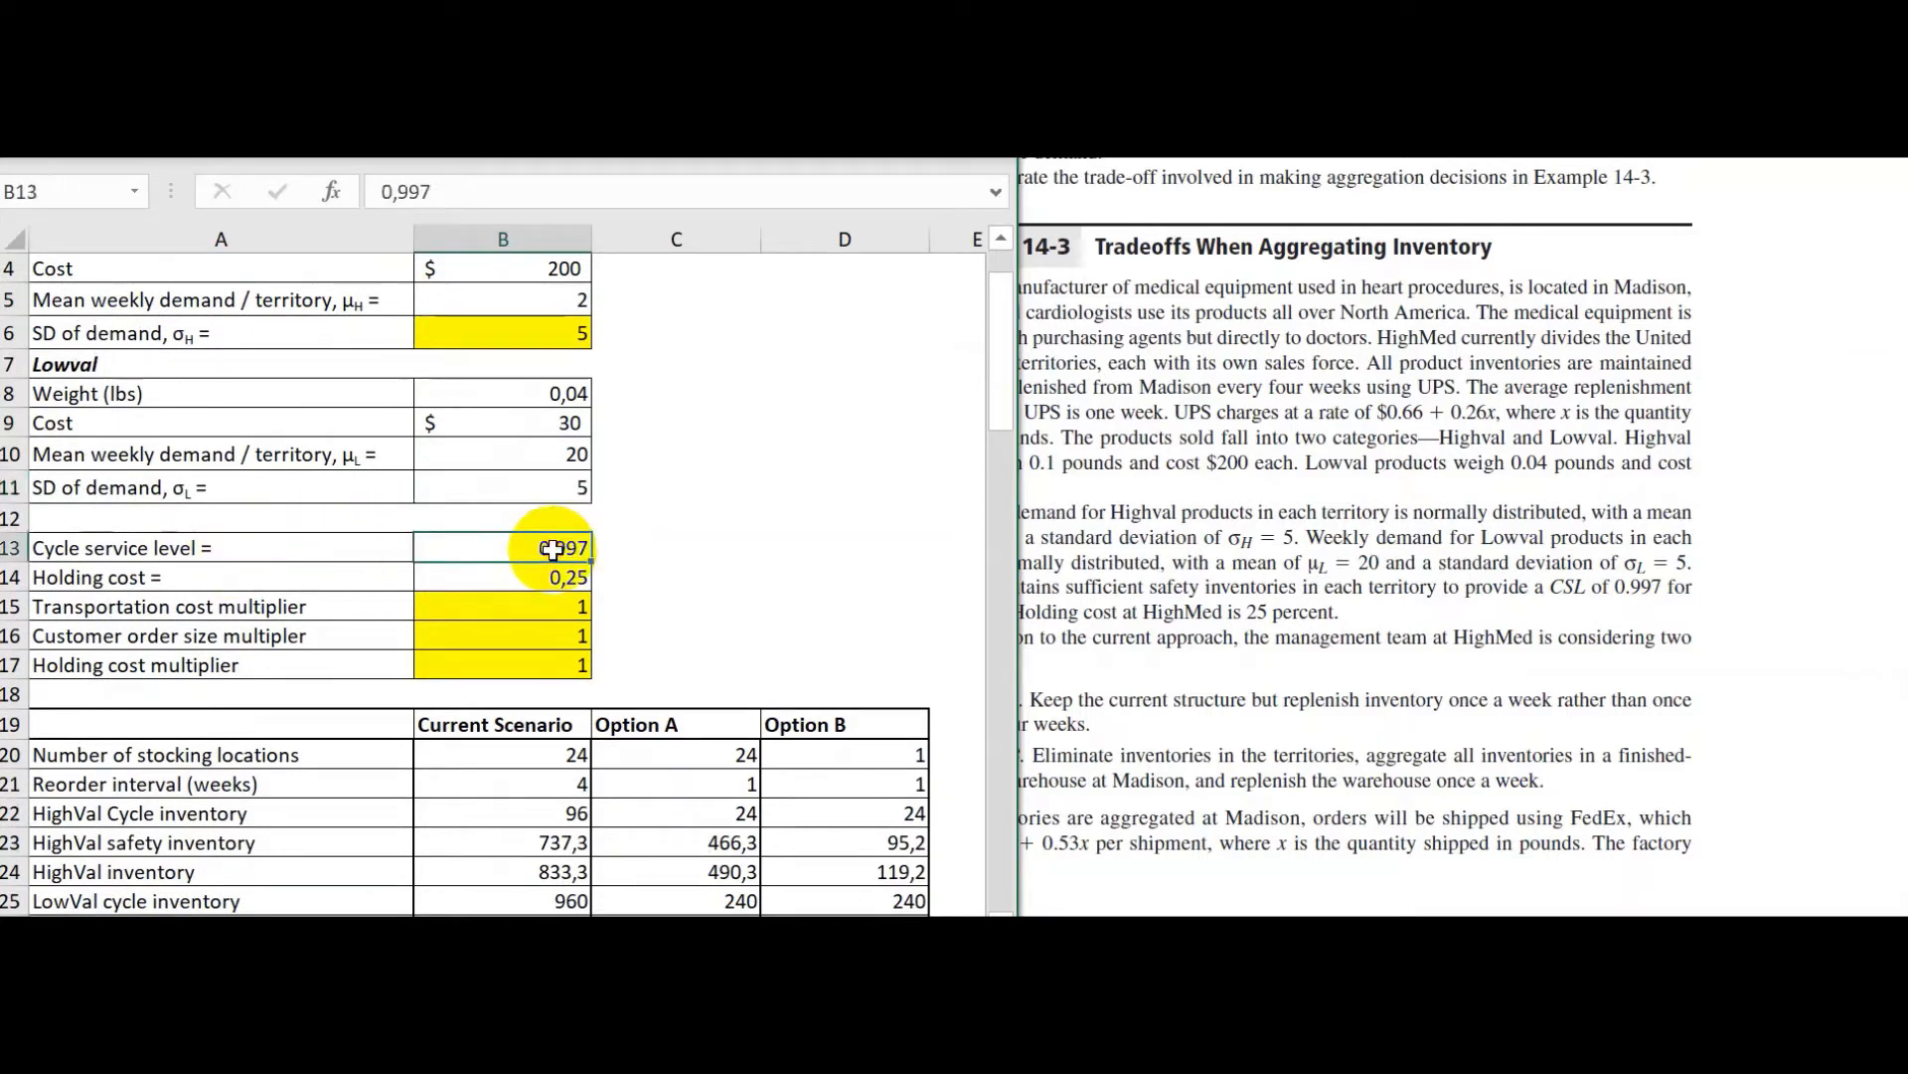
pyautogui.click(554, 579)
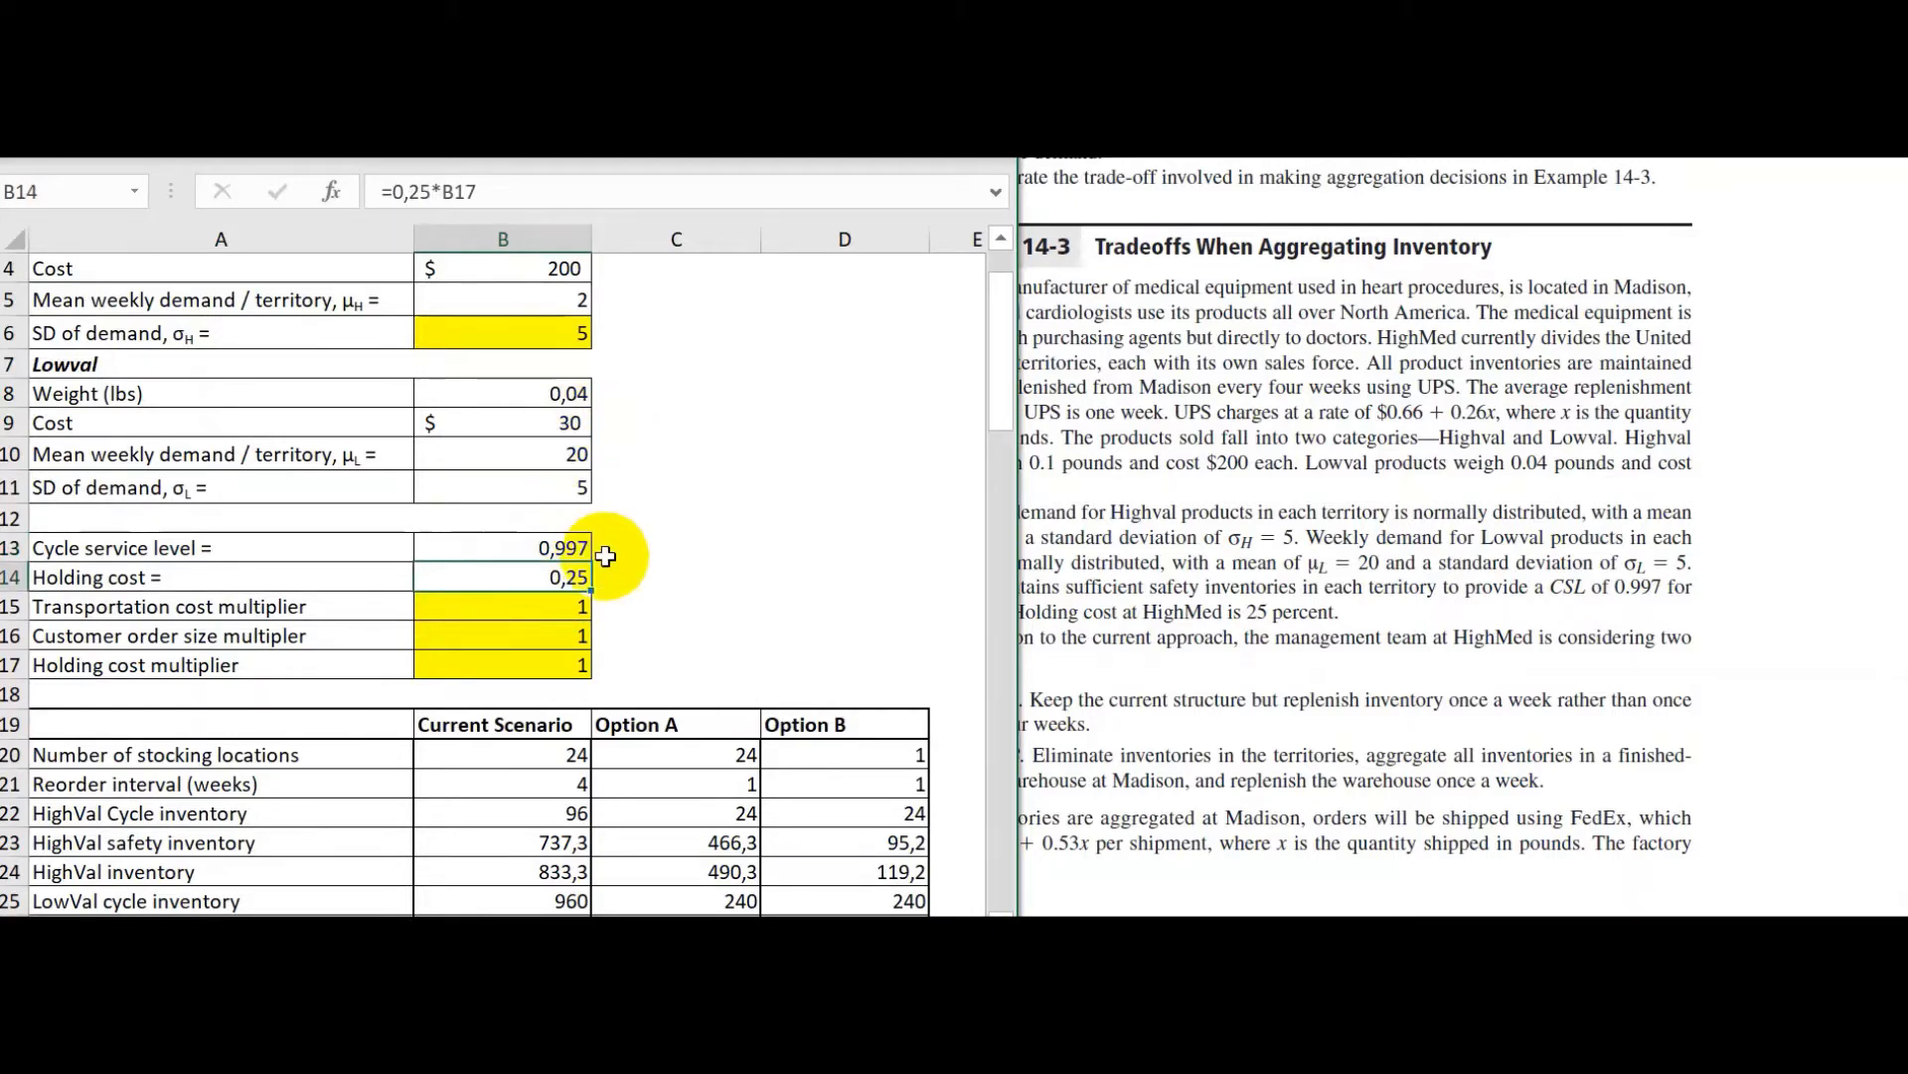
pyautogui.scroll(-1, 609, 546)
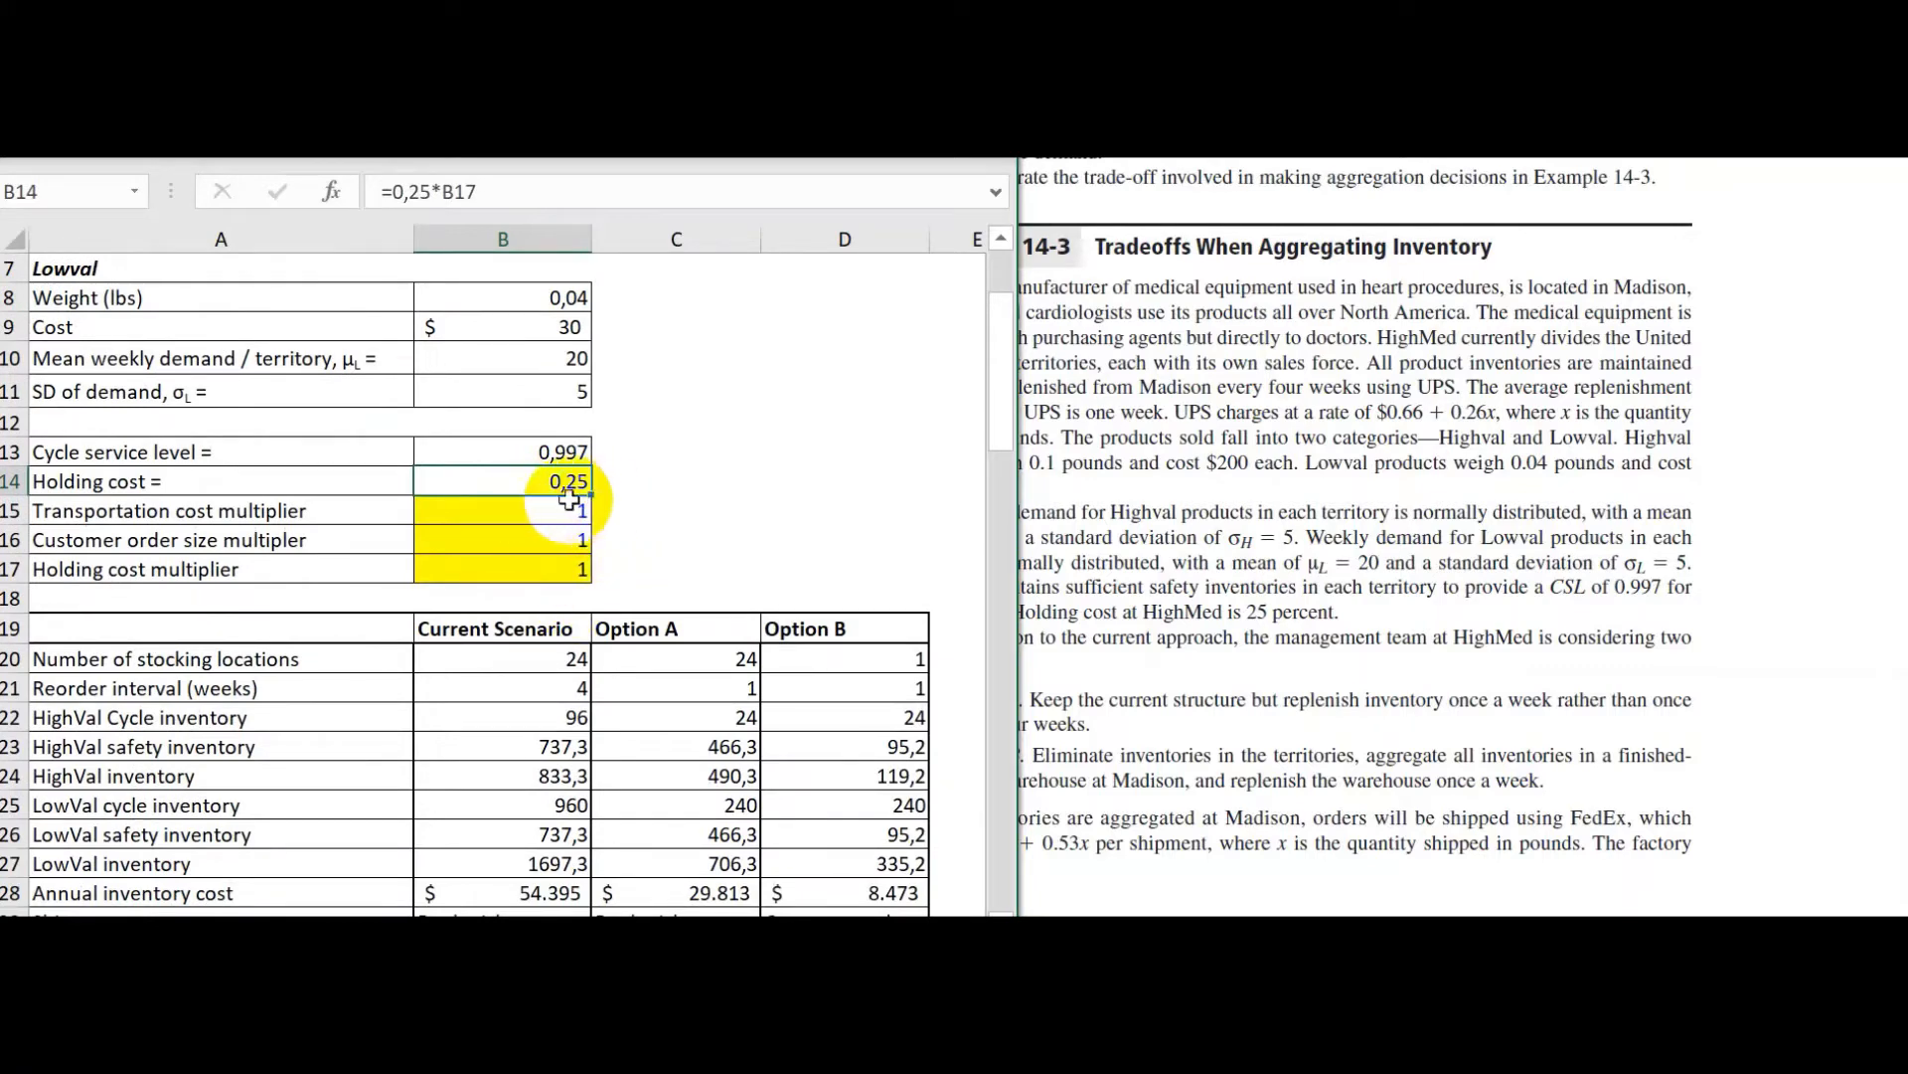
pyautogui.scroll(-3, 660, 528)
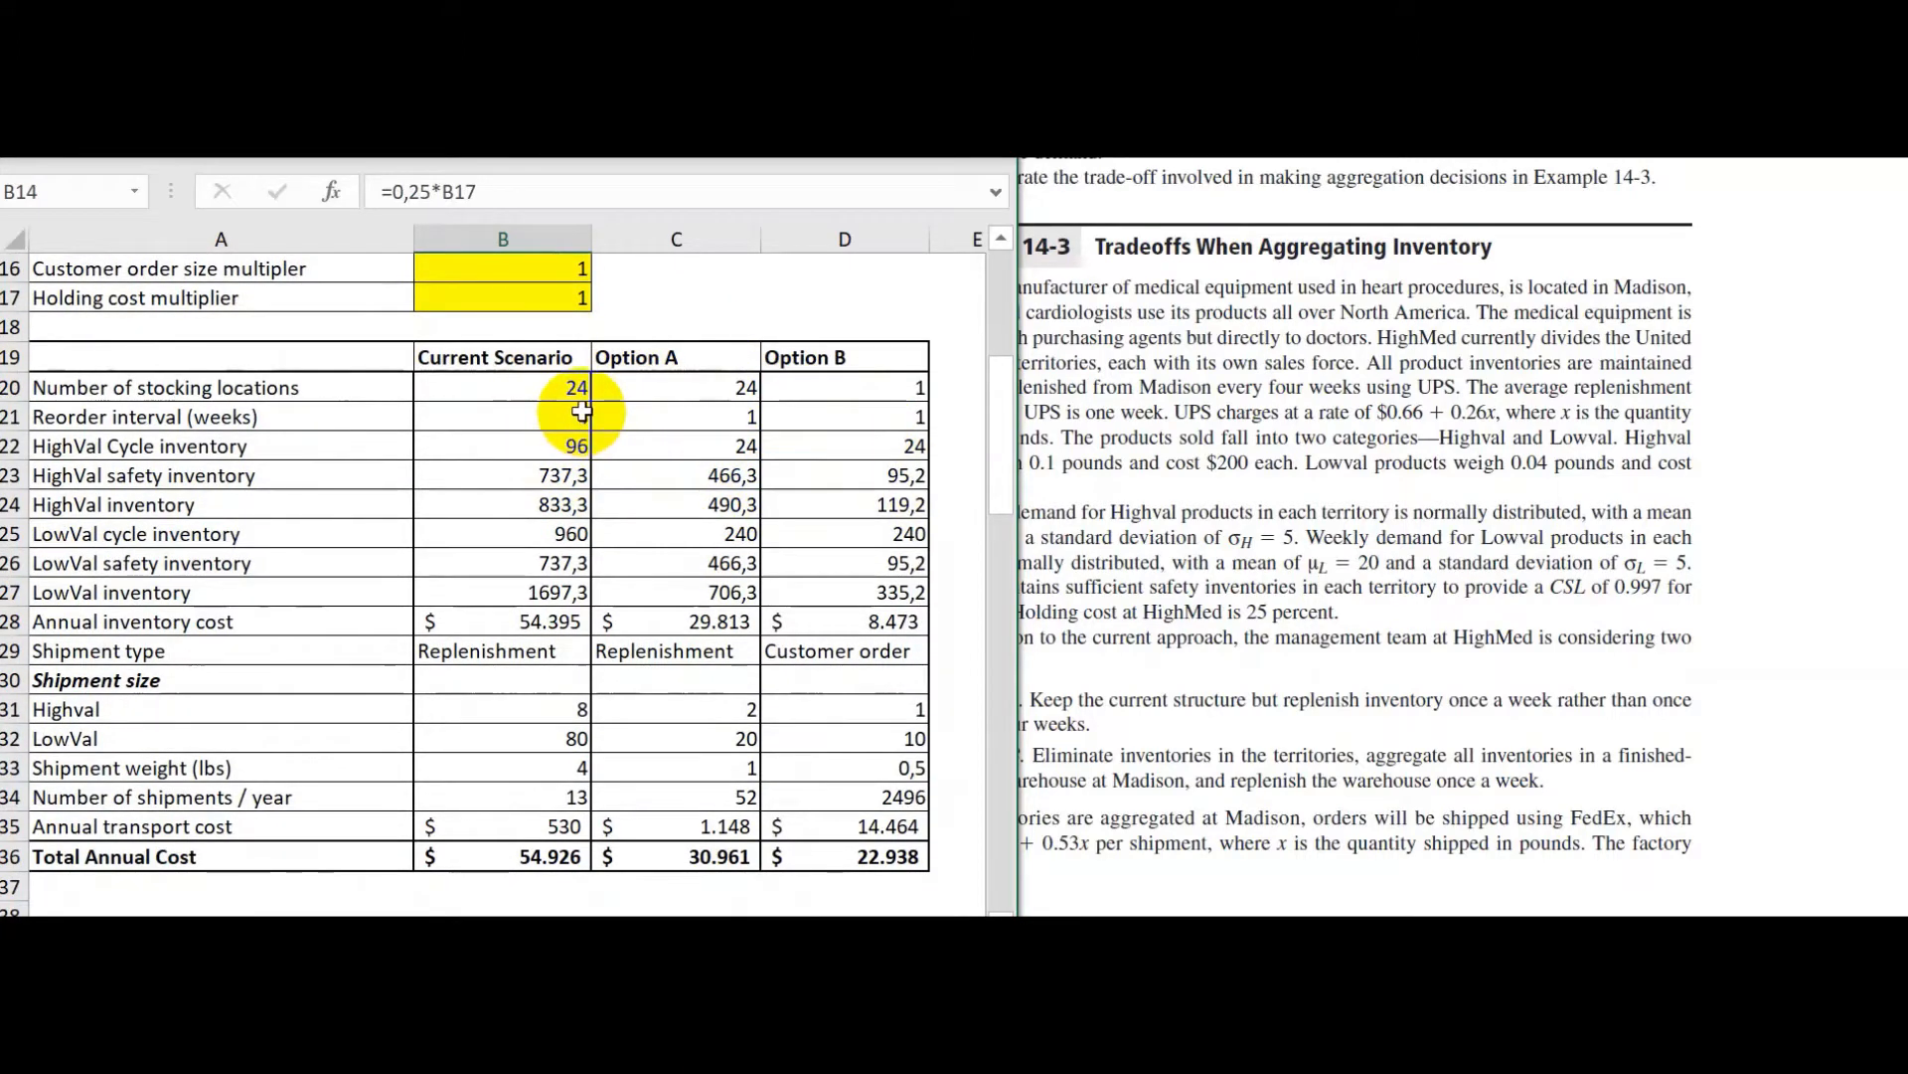
pyautogui.scroll(-1, 581, 412)
pyautogui.scroll(1, 583, 412)
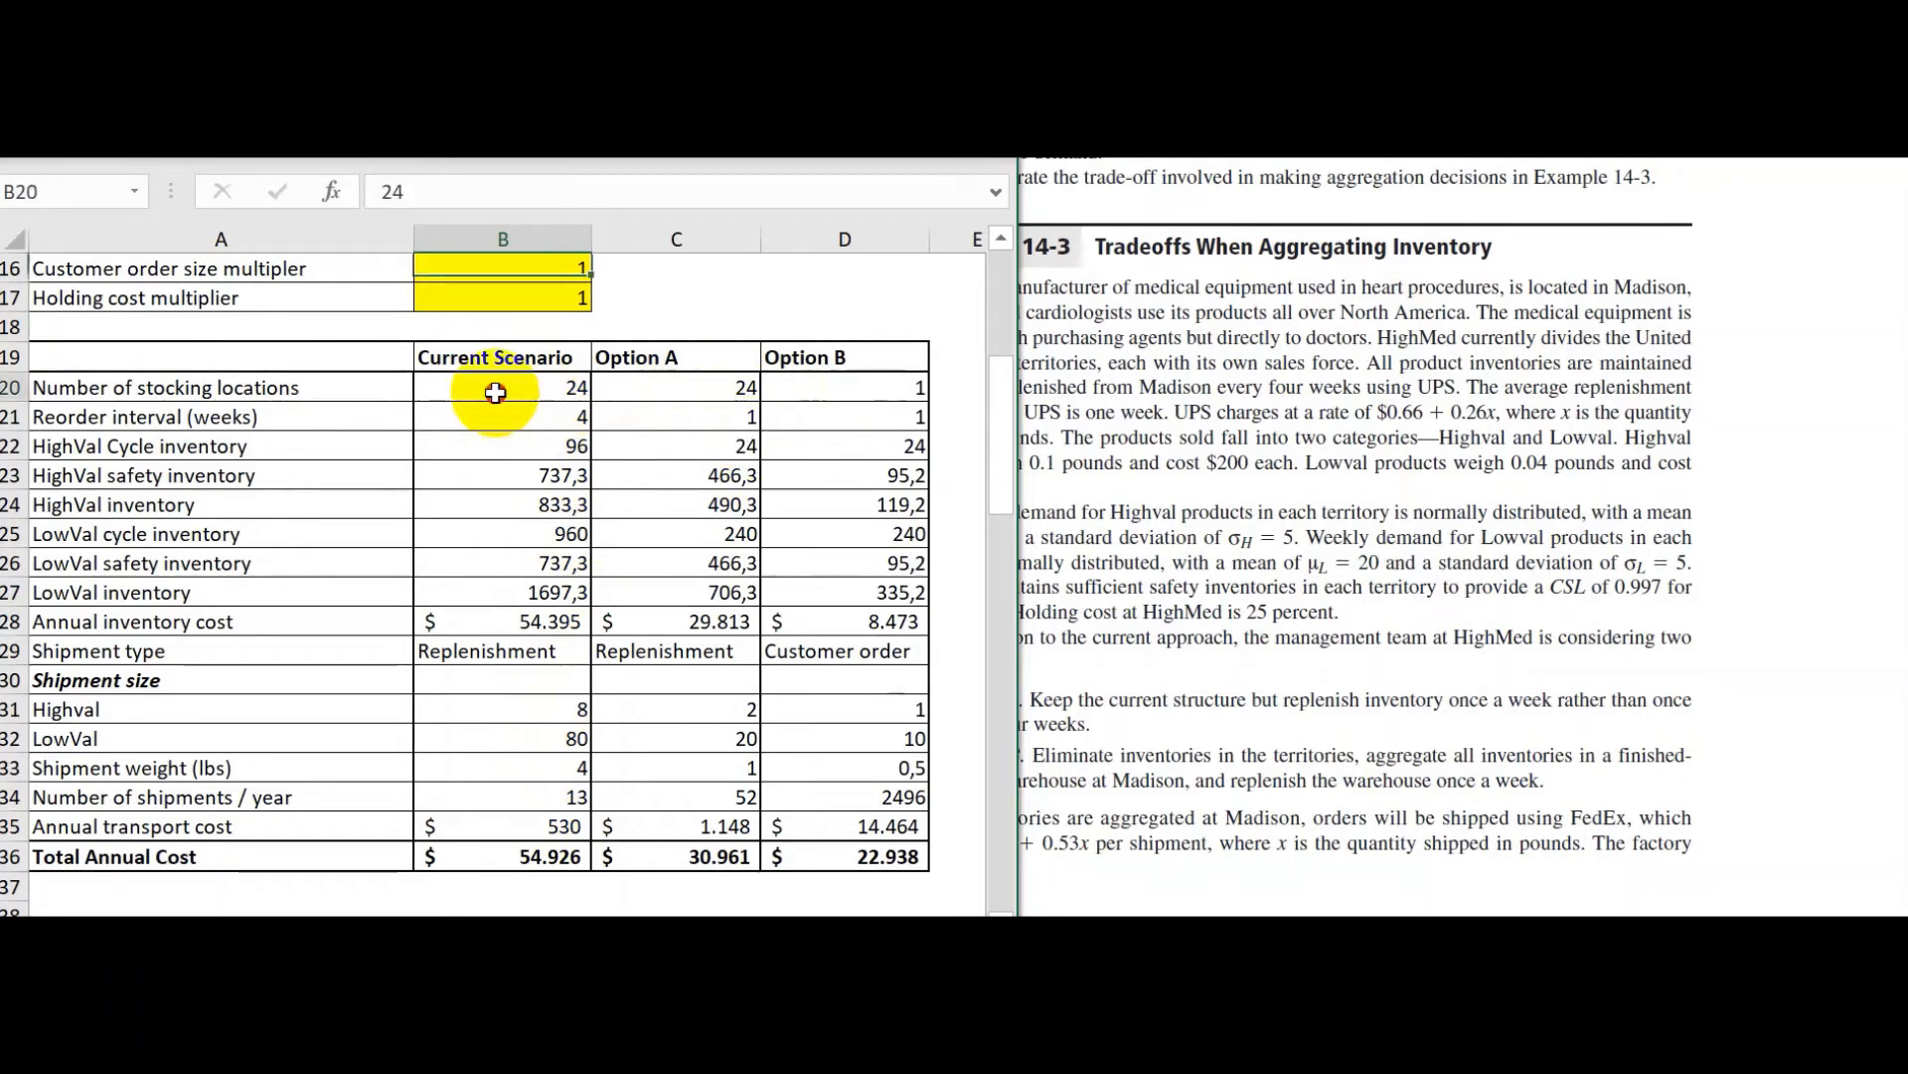
# Compare the current scenario's number of stocking locations and reorder interval with the replenishment options described in the textbook
pyautogui.click(495, 393)
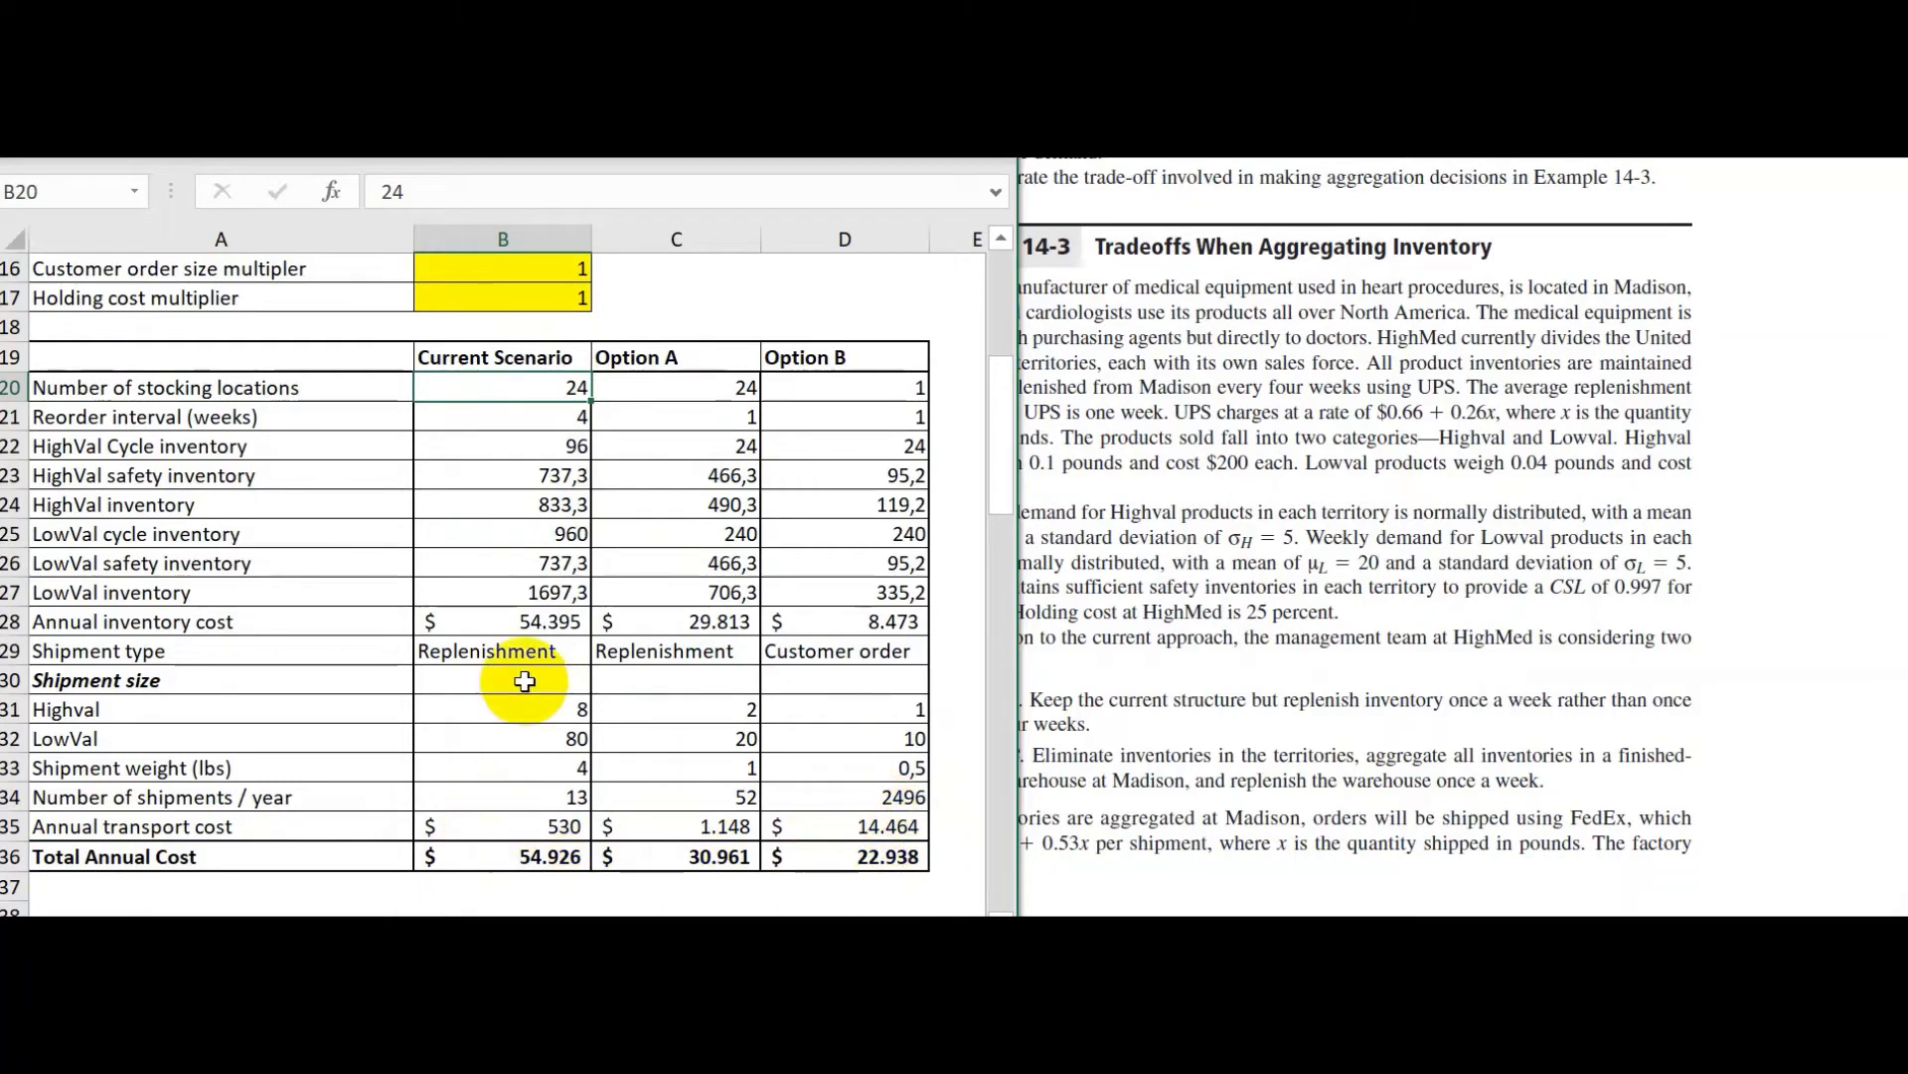
pyautogui.scroll(1, 496, 474)
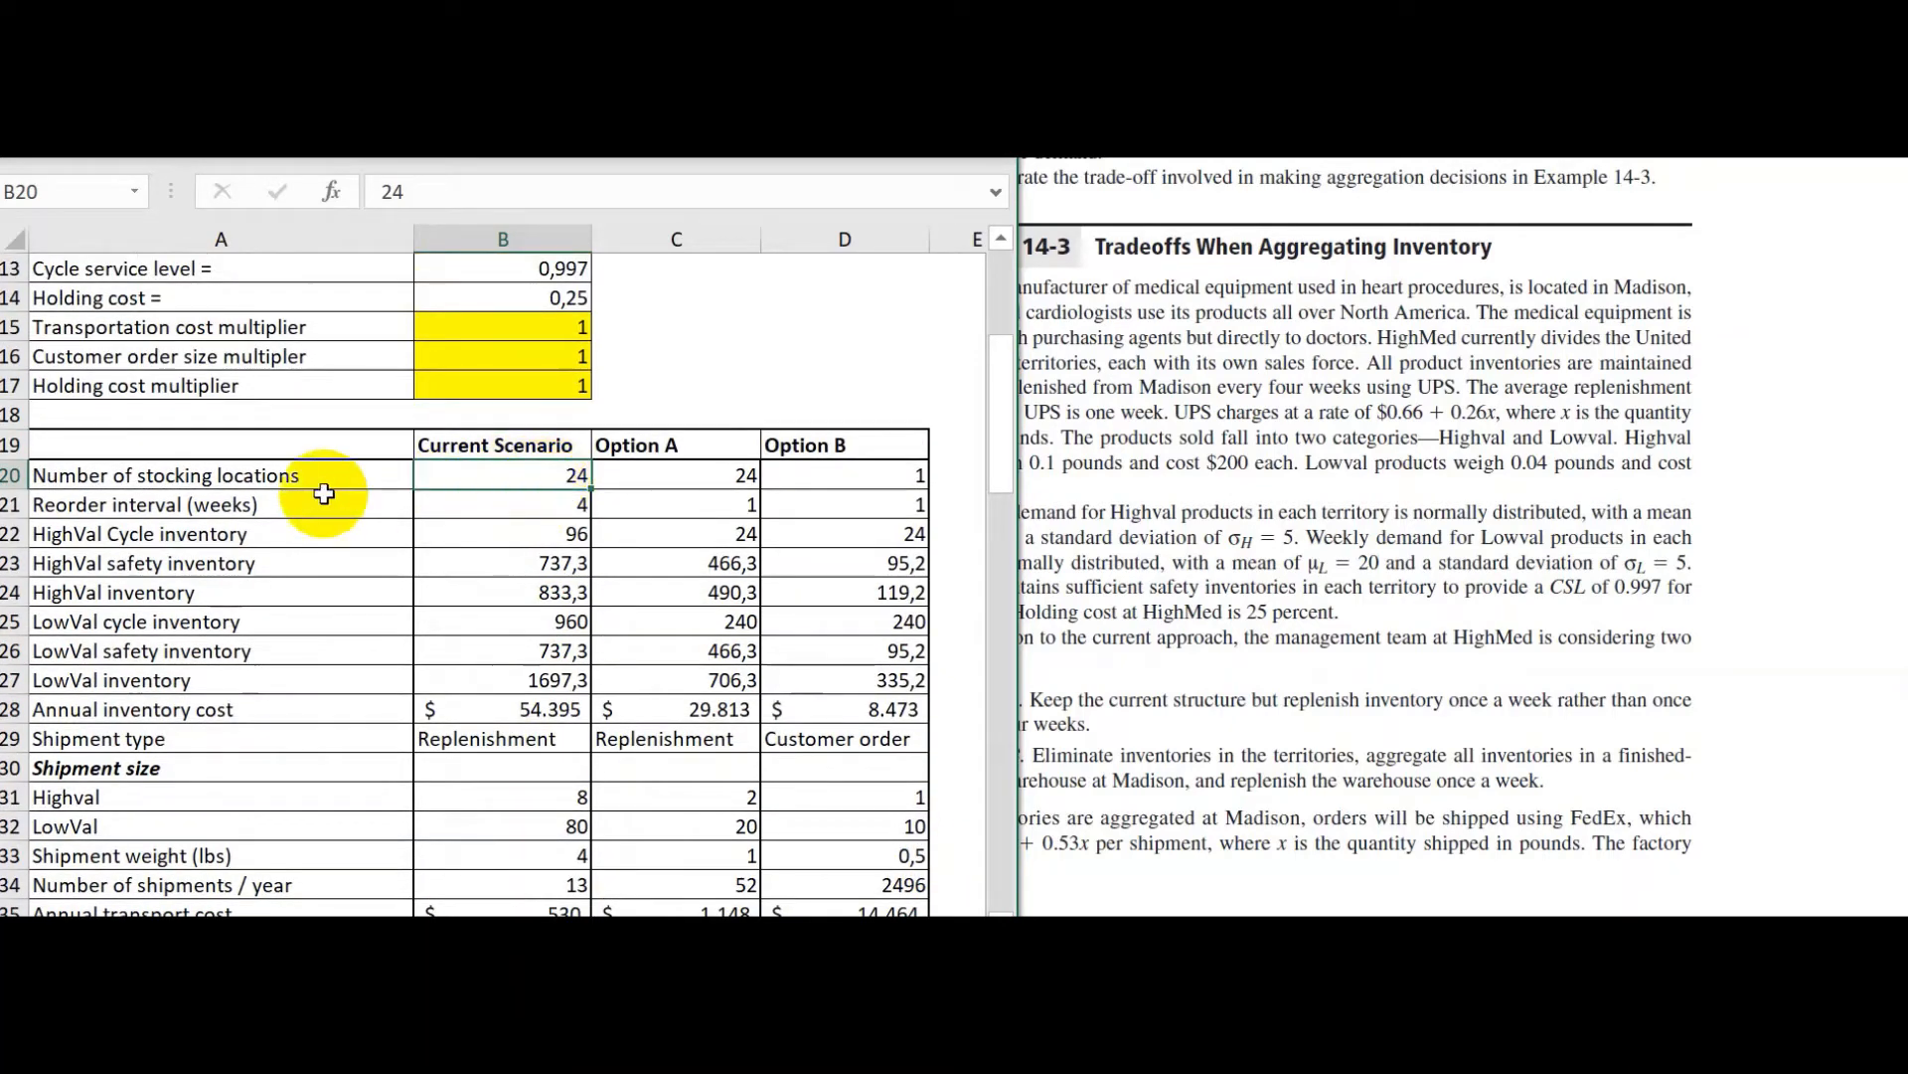
pyautogui.scroll(1, 551, 543)
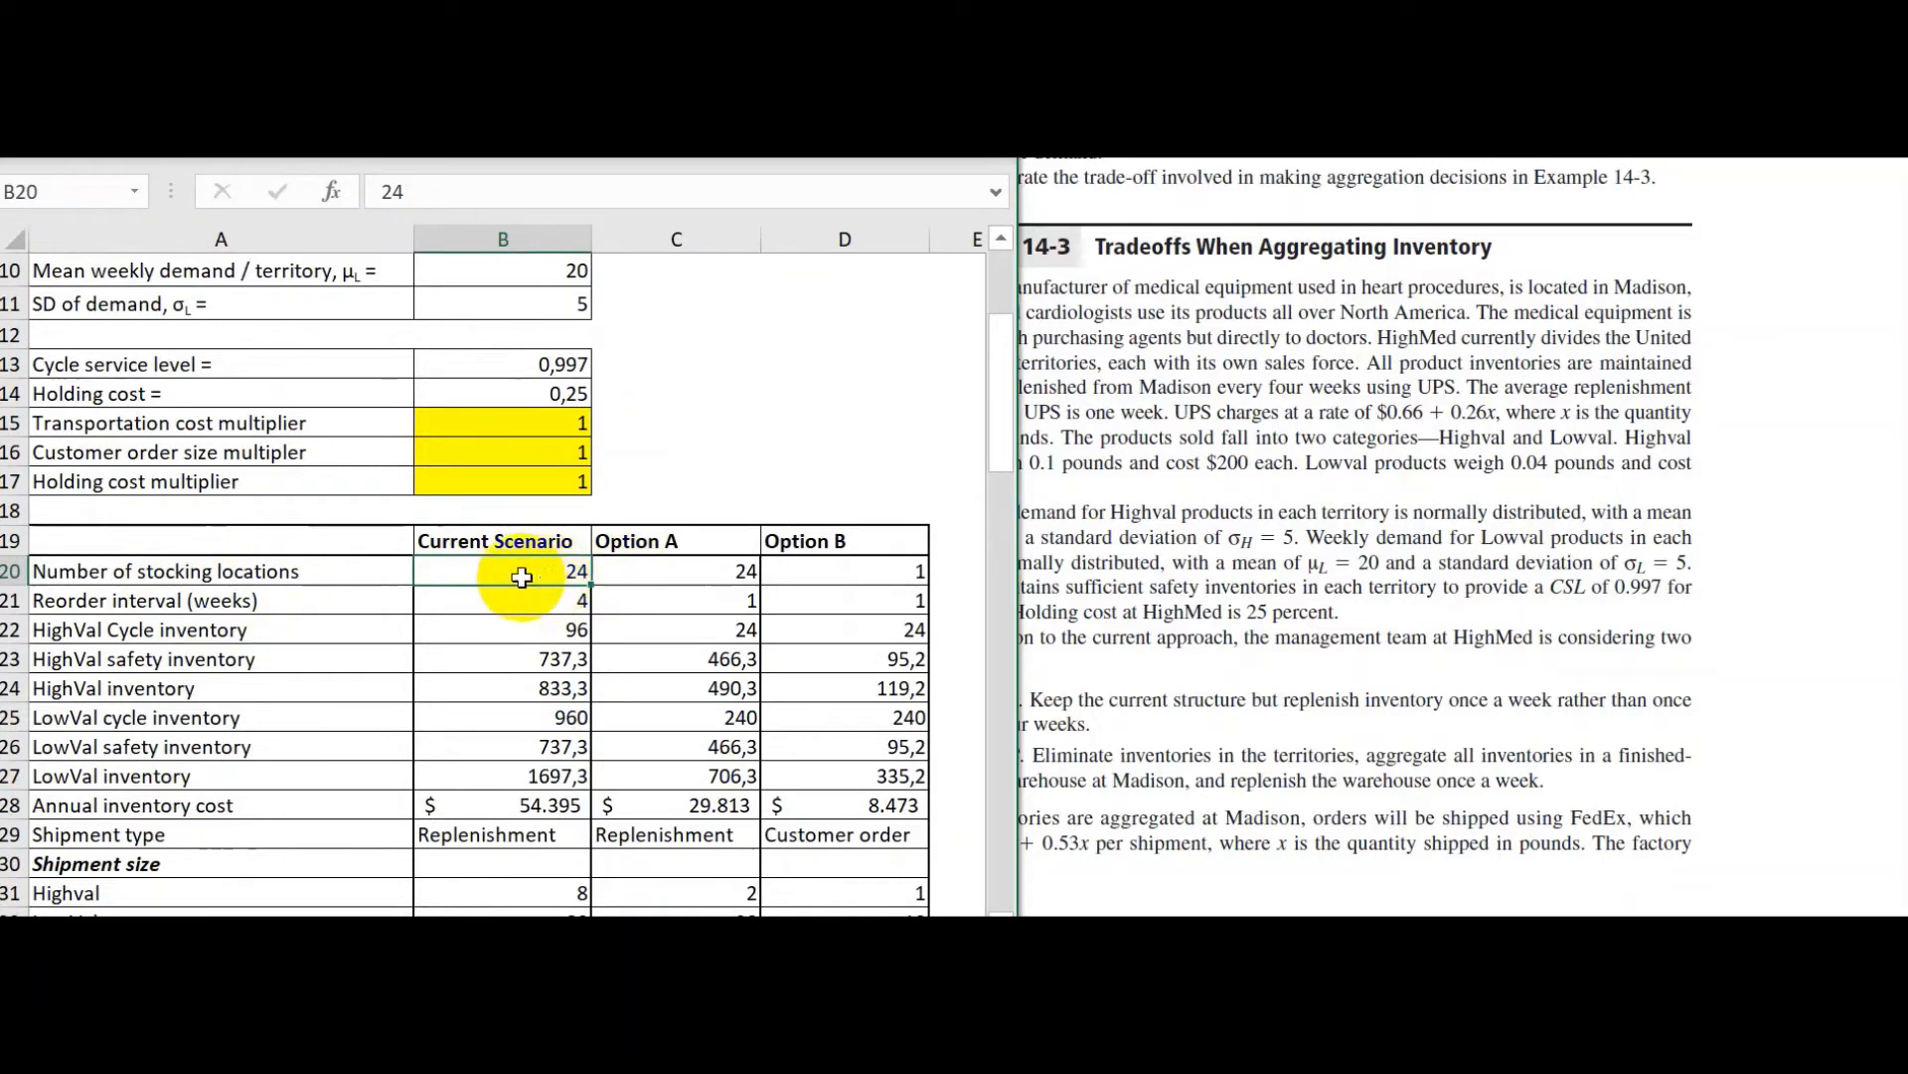
pyautogui.click(544, 604)
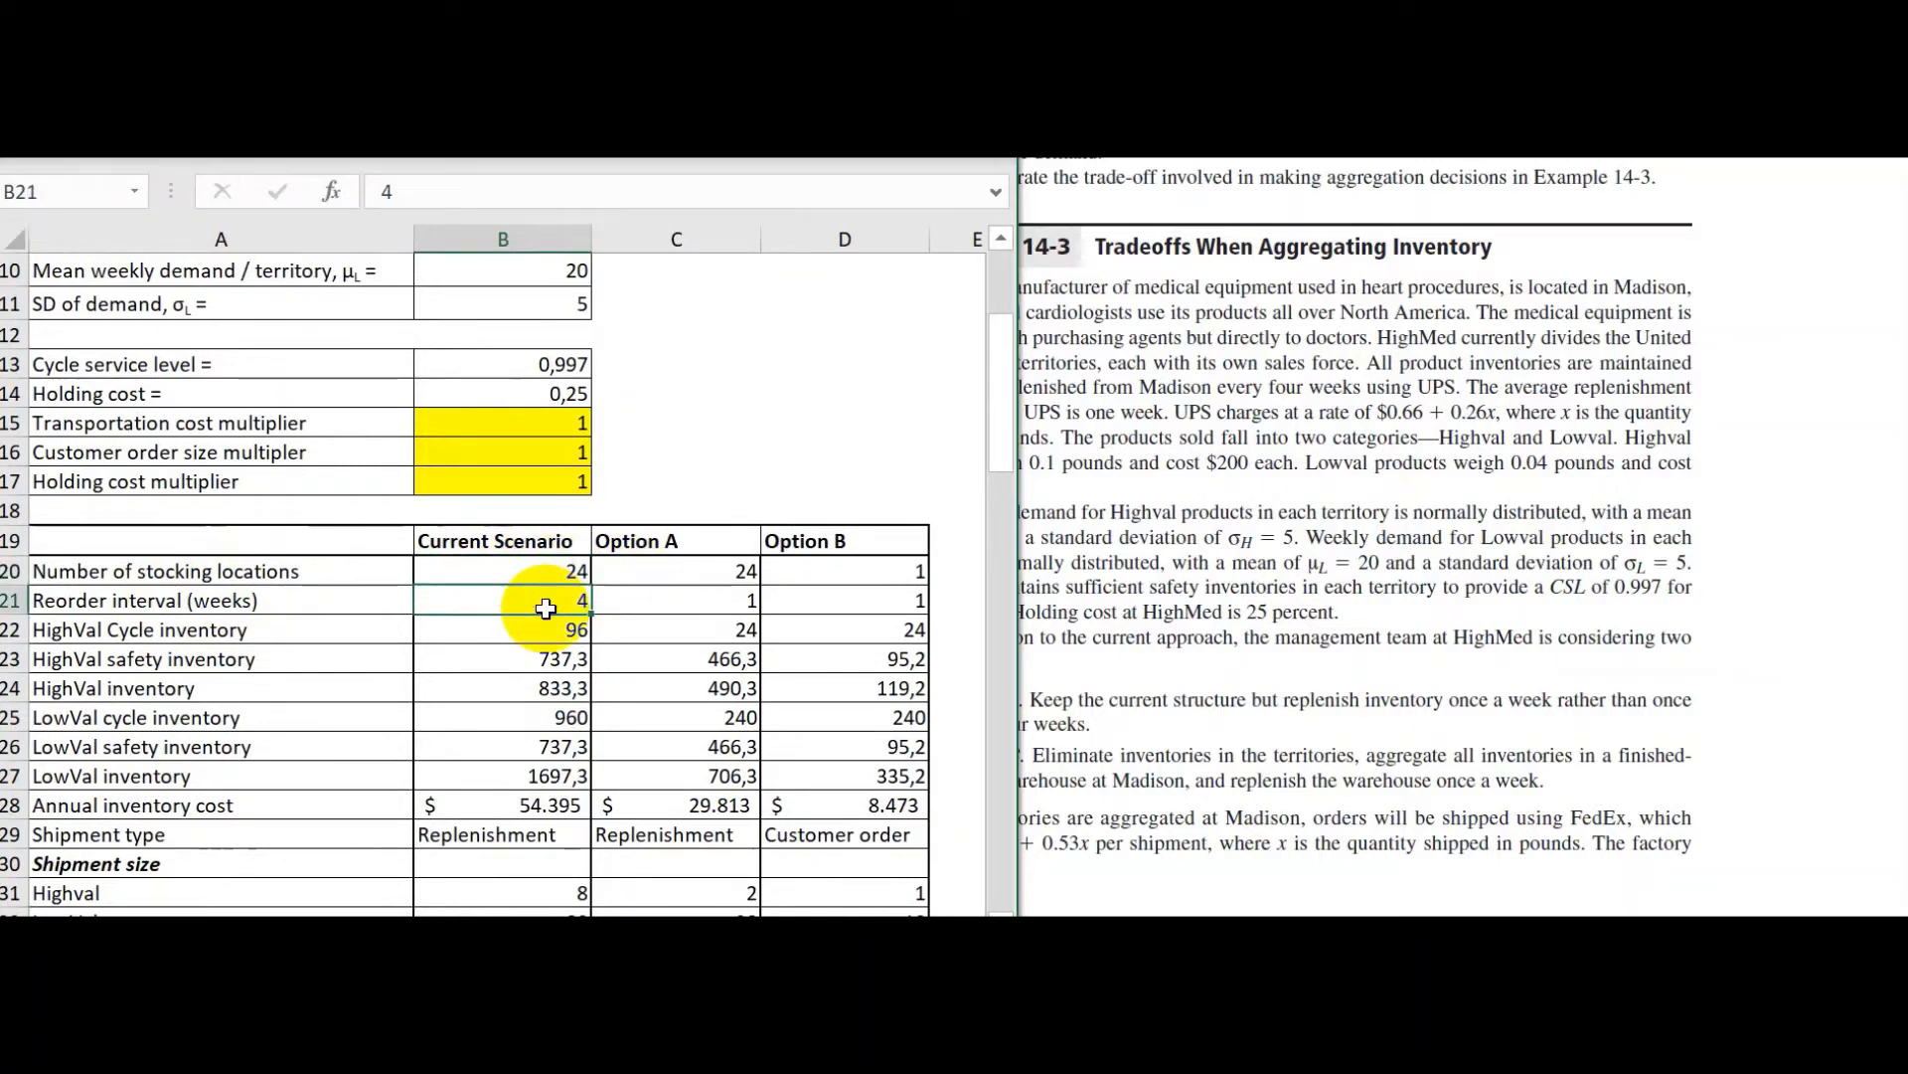
pyautogui.scroll(-4, 1208, 492)
pyautogui.click(1242, 537)
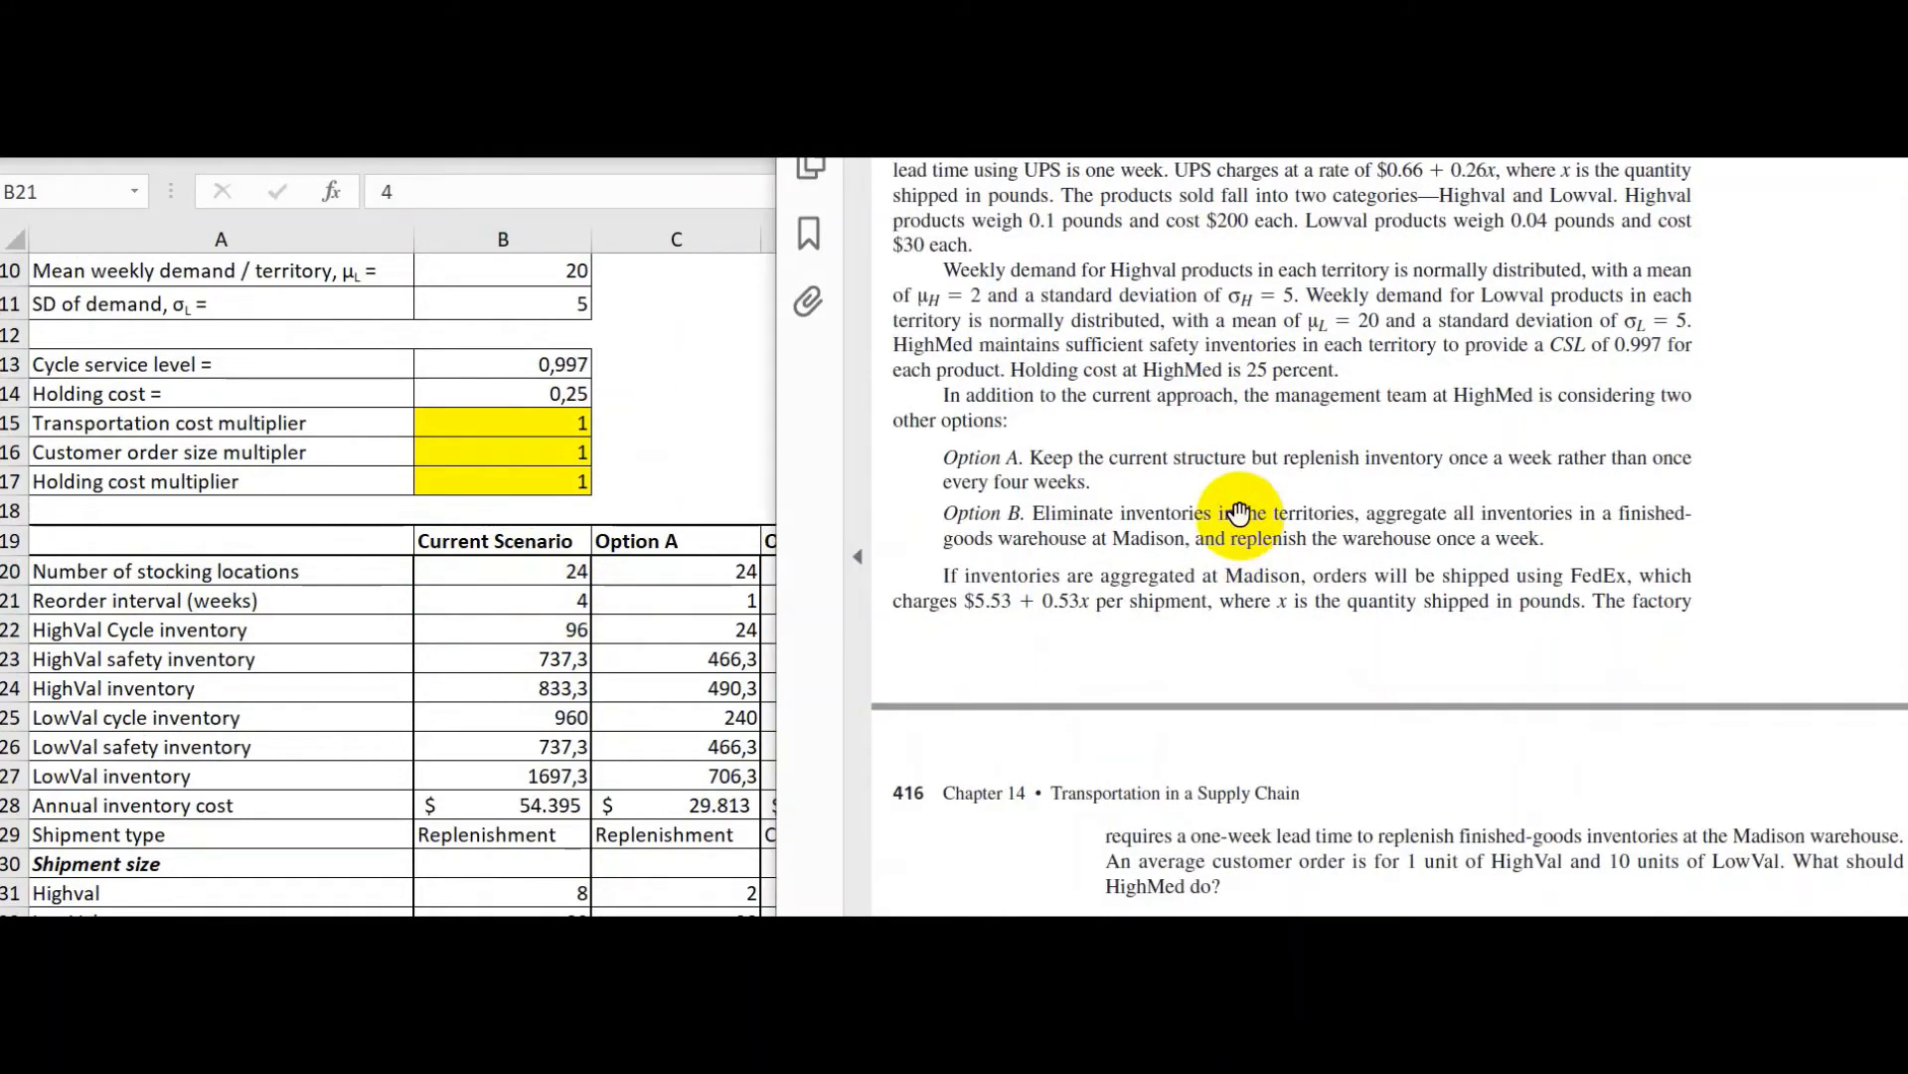
pyautogui.click(507, 599)
# Inspect which cells the current scenario's HighVal cycle inventory formula refers to, leaving the formula as it is
pyautogui.click(519, 632)
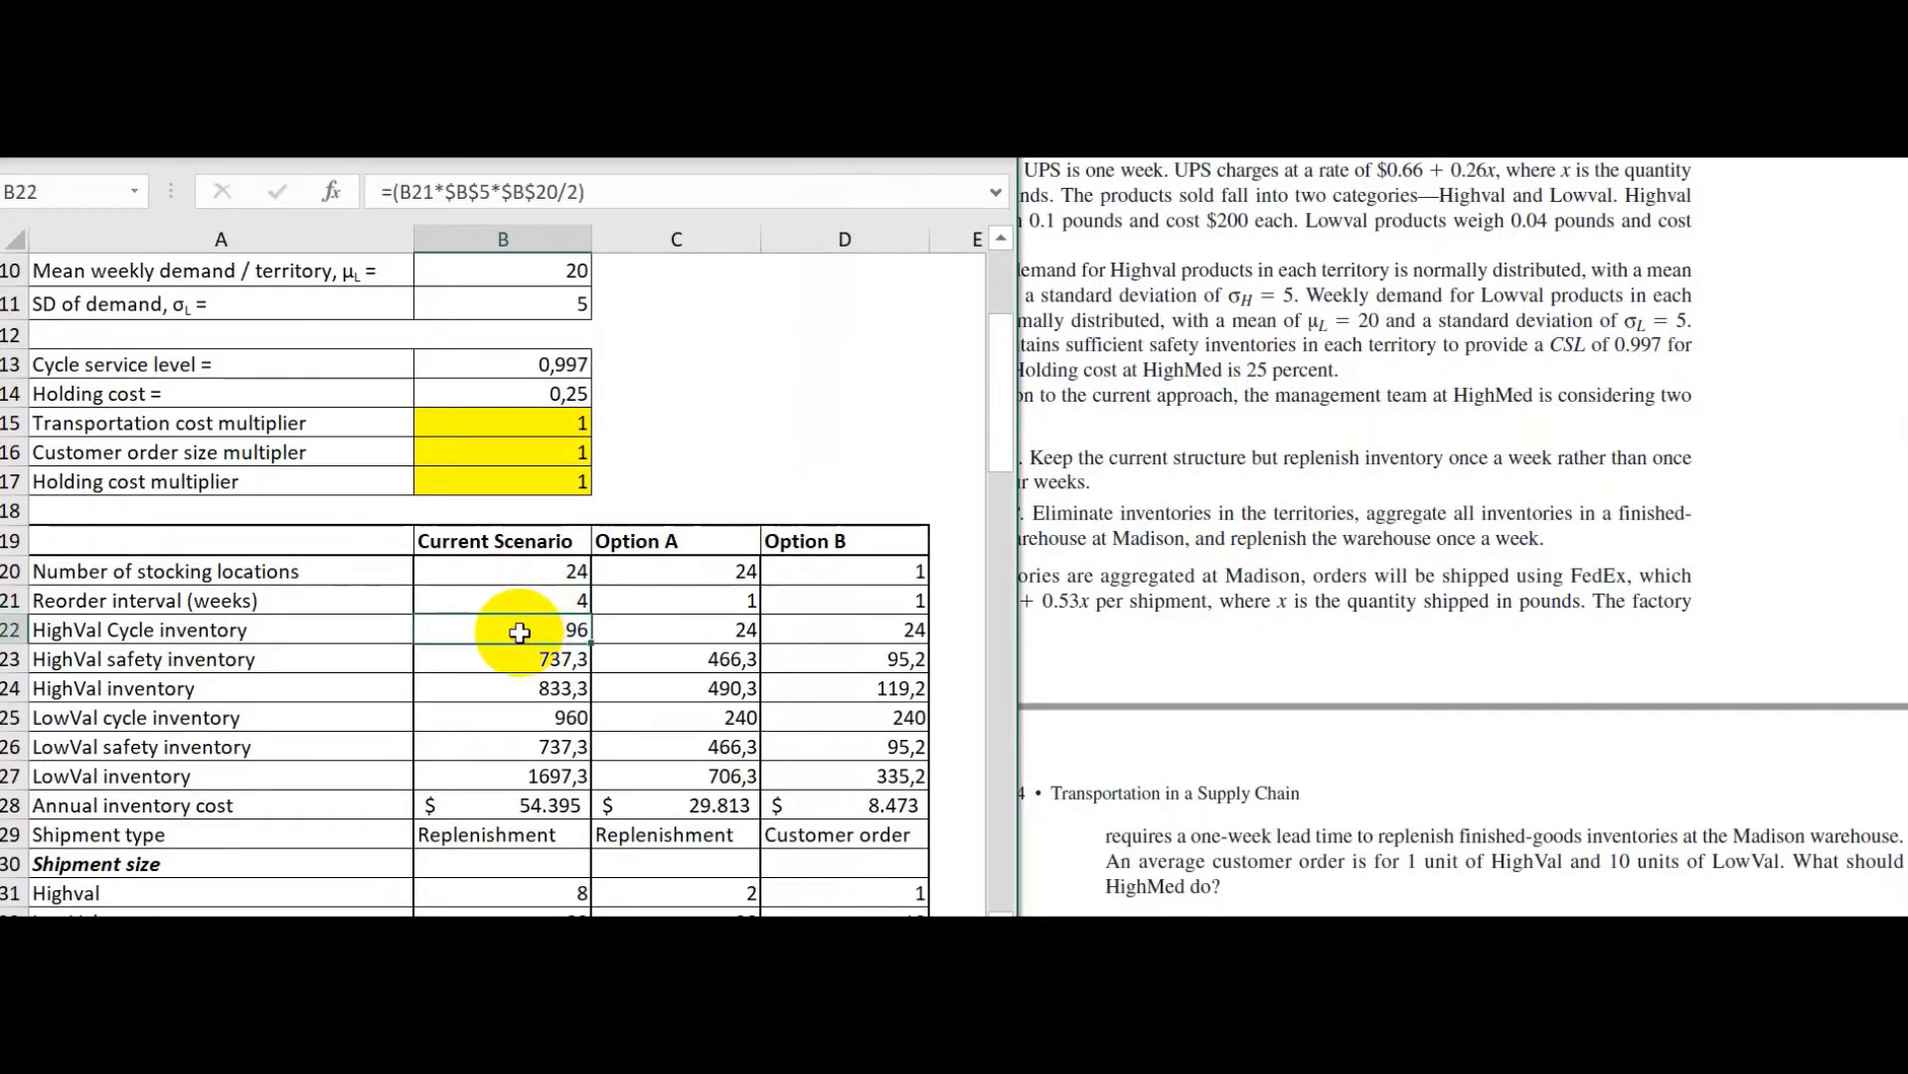
pyautogui.doubleClick(519, 632)
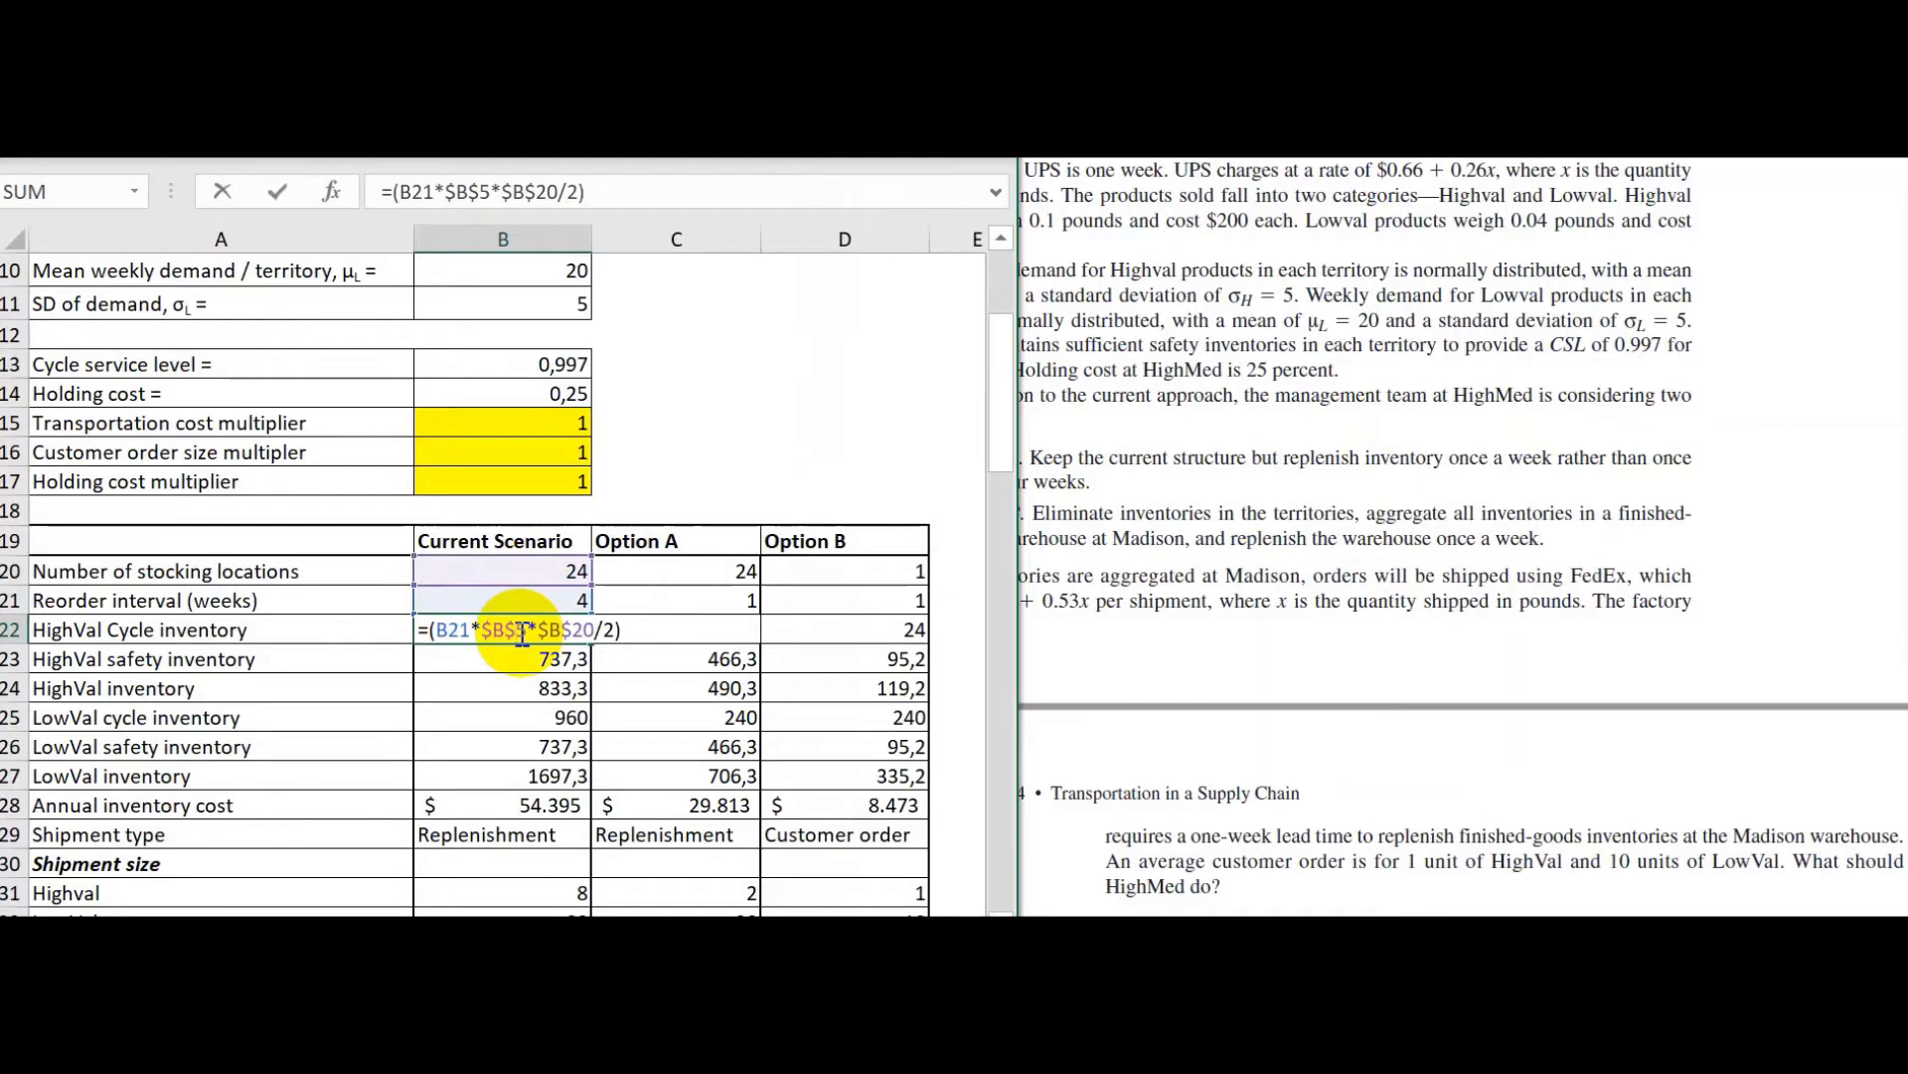
pyautogui.scroll(3, 566, 422)
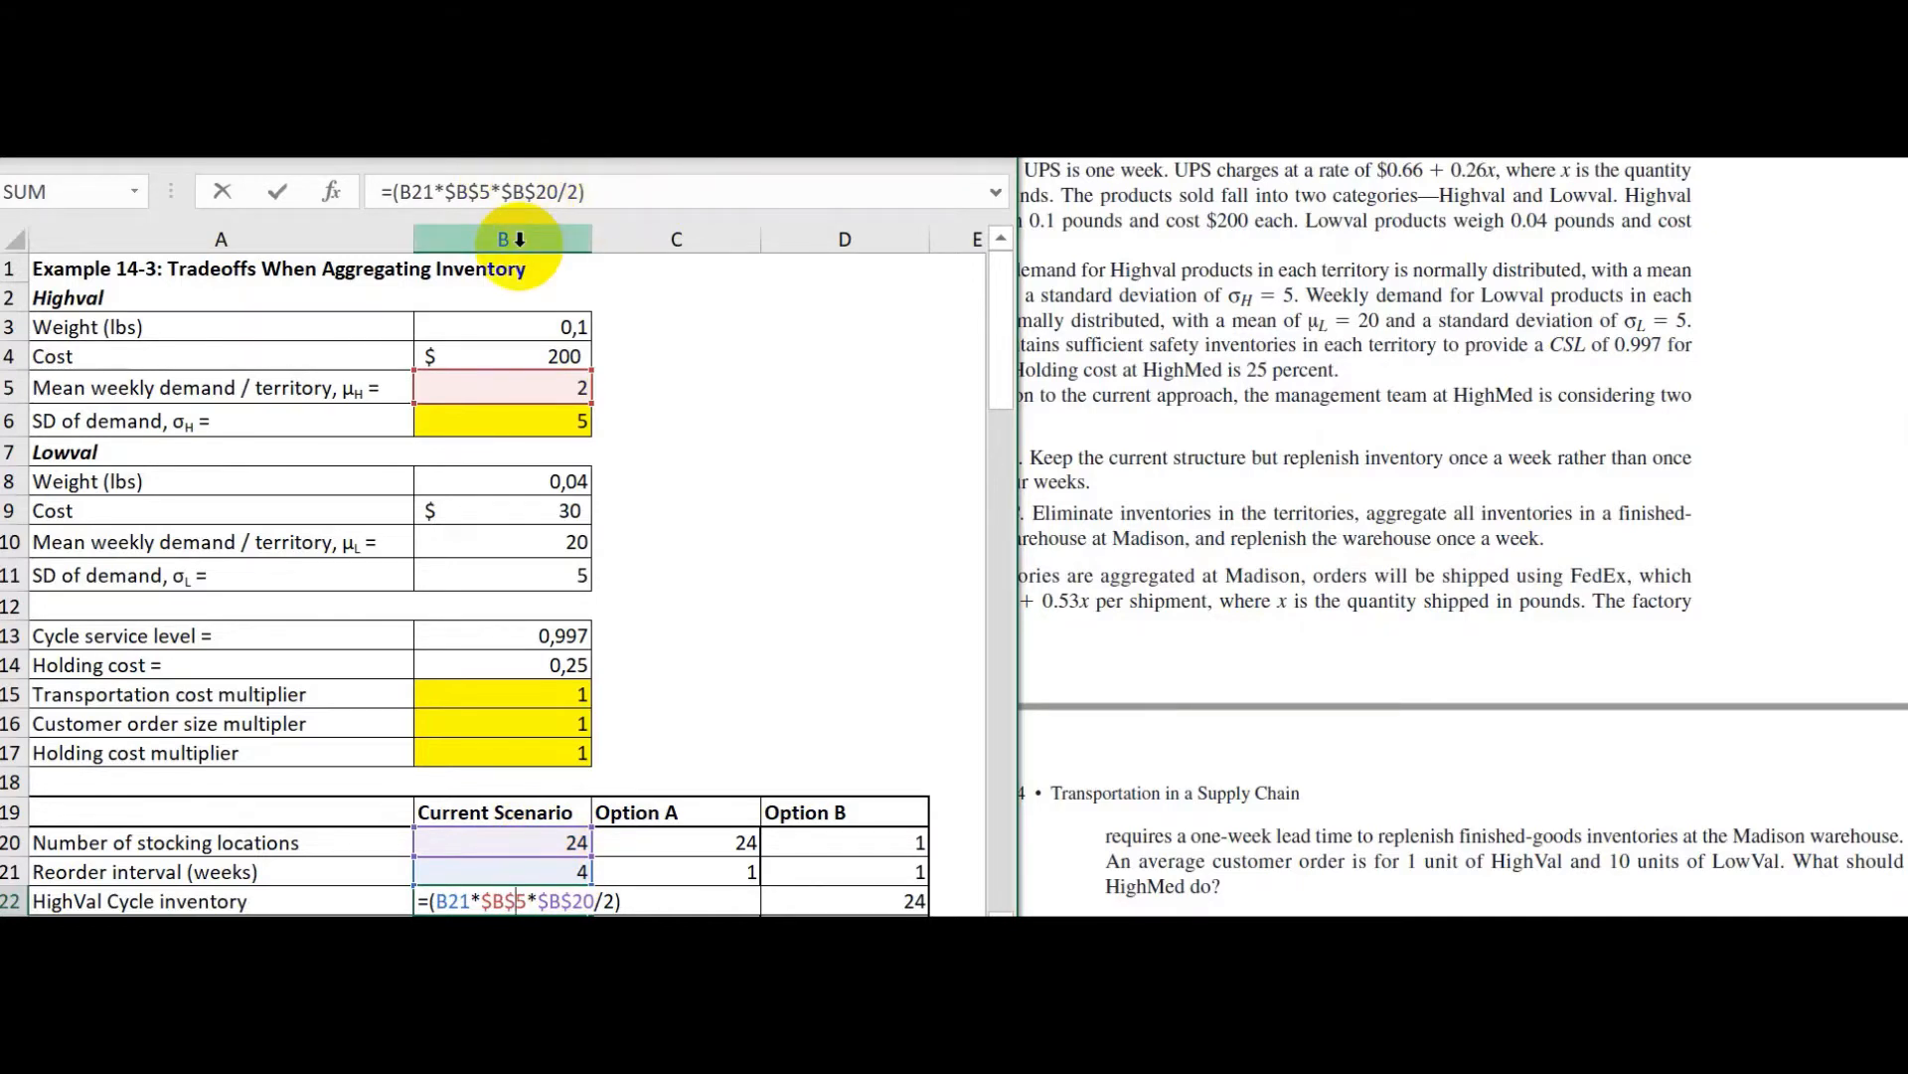
pyautogui.press('Escape')
# Examine the current scenario's HighVal safety inventory formula alongside the textbook's safety inventory calculation in the Analysis section
pyautogui.scroll(-1, 579, 741)
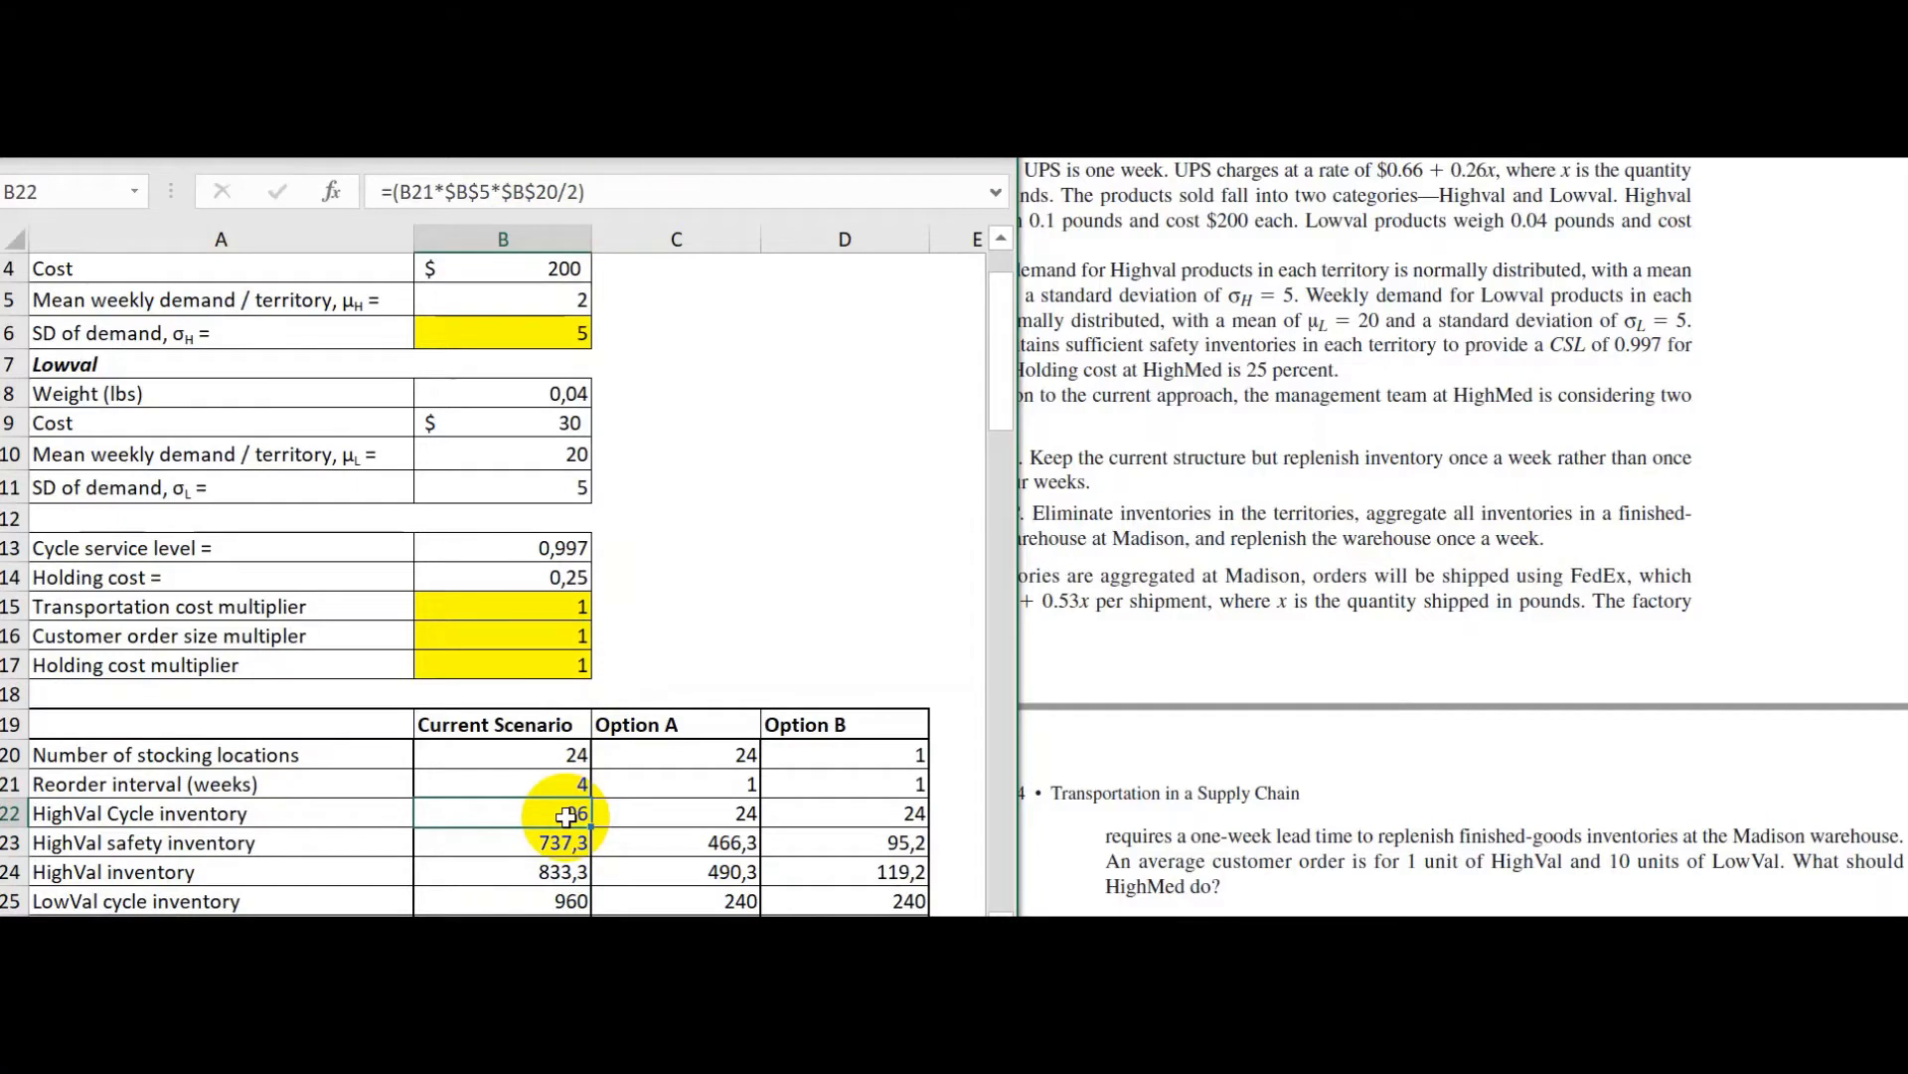
pyautogui.scroll(-1, 535, 800)
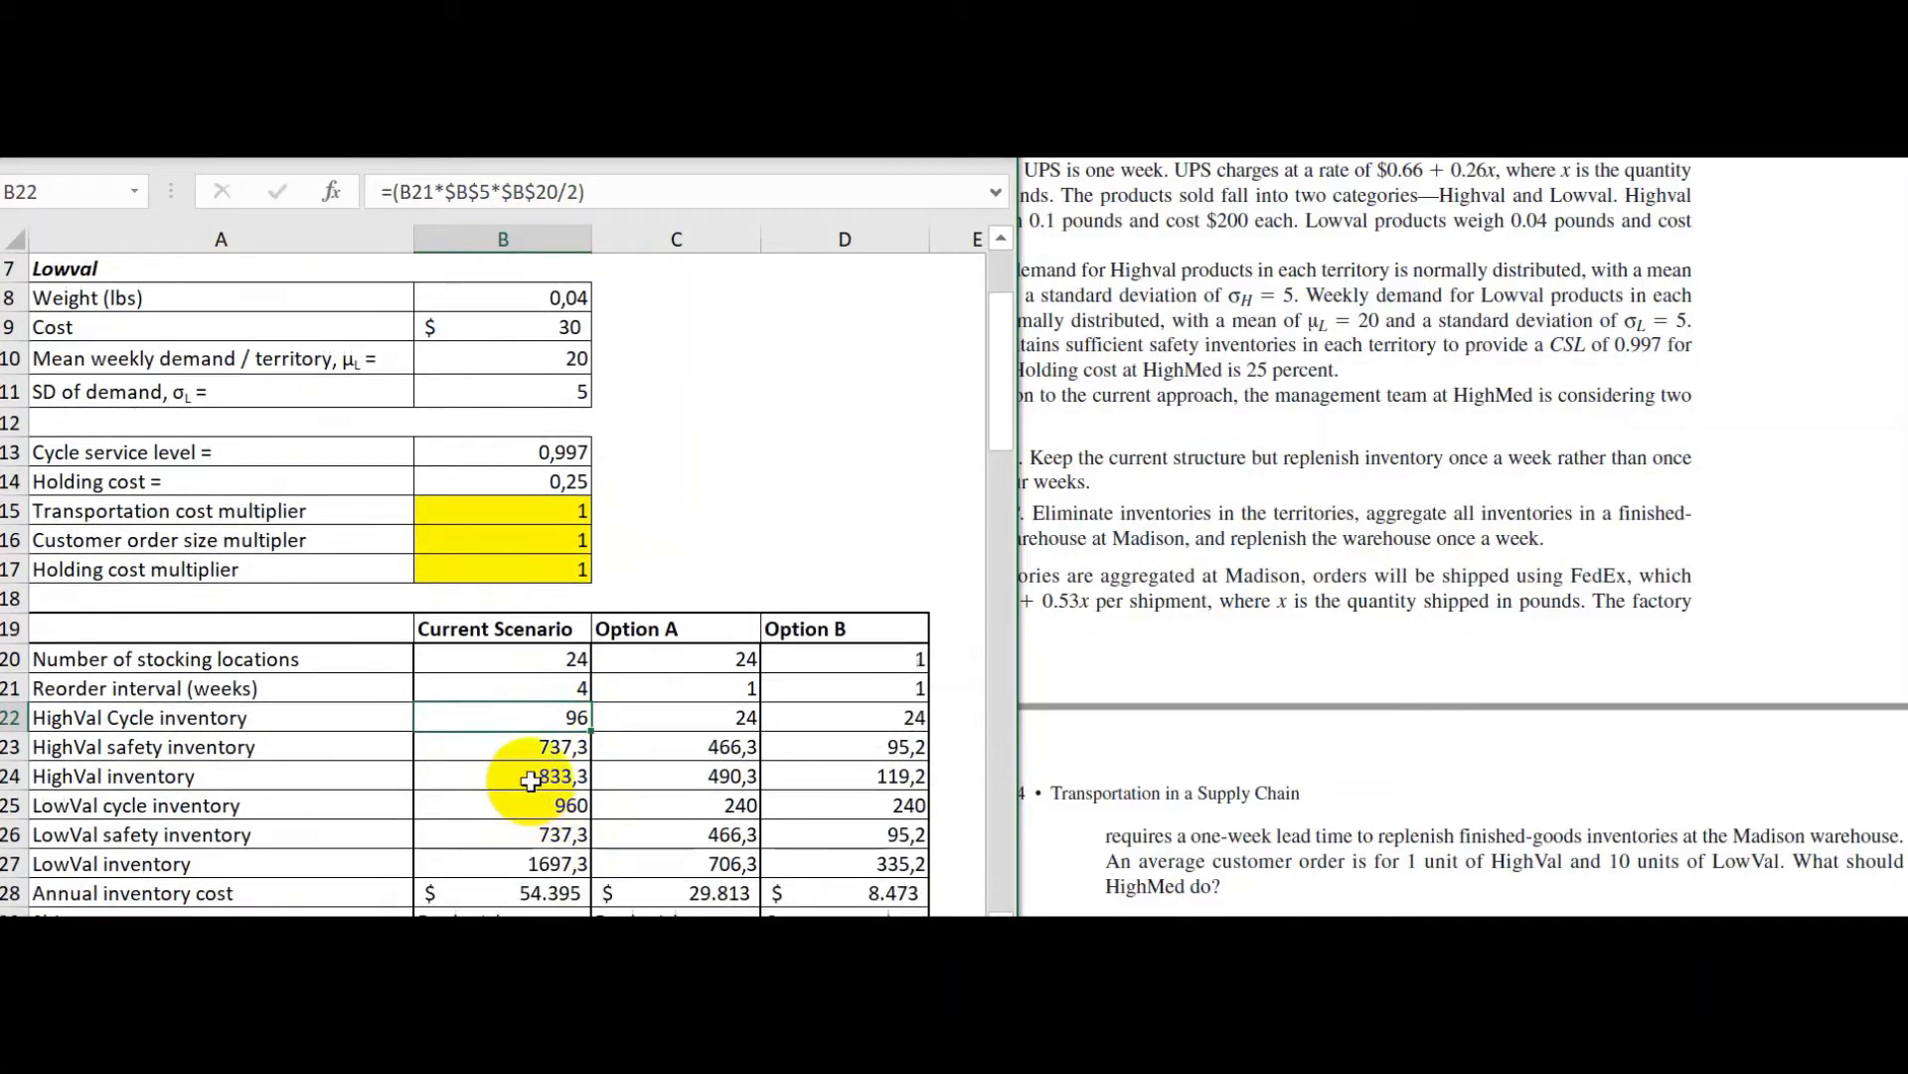
pyautogui.click(542, 752)
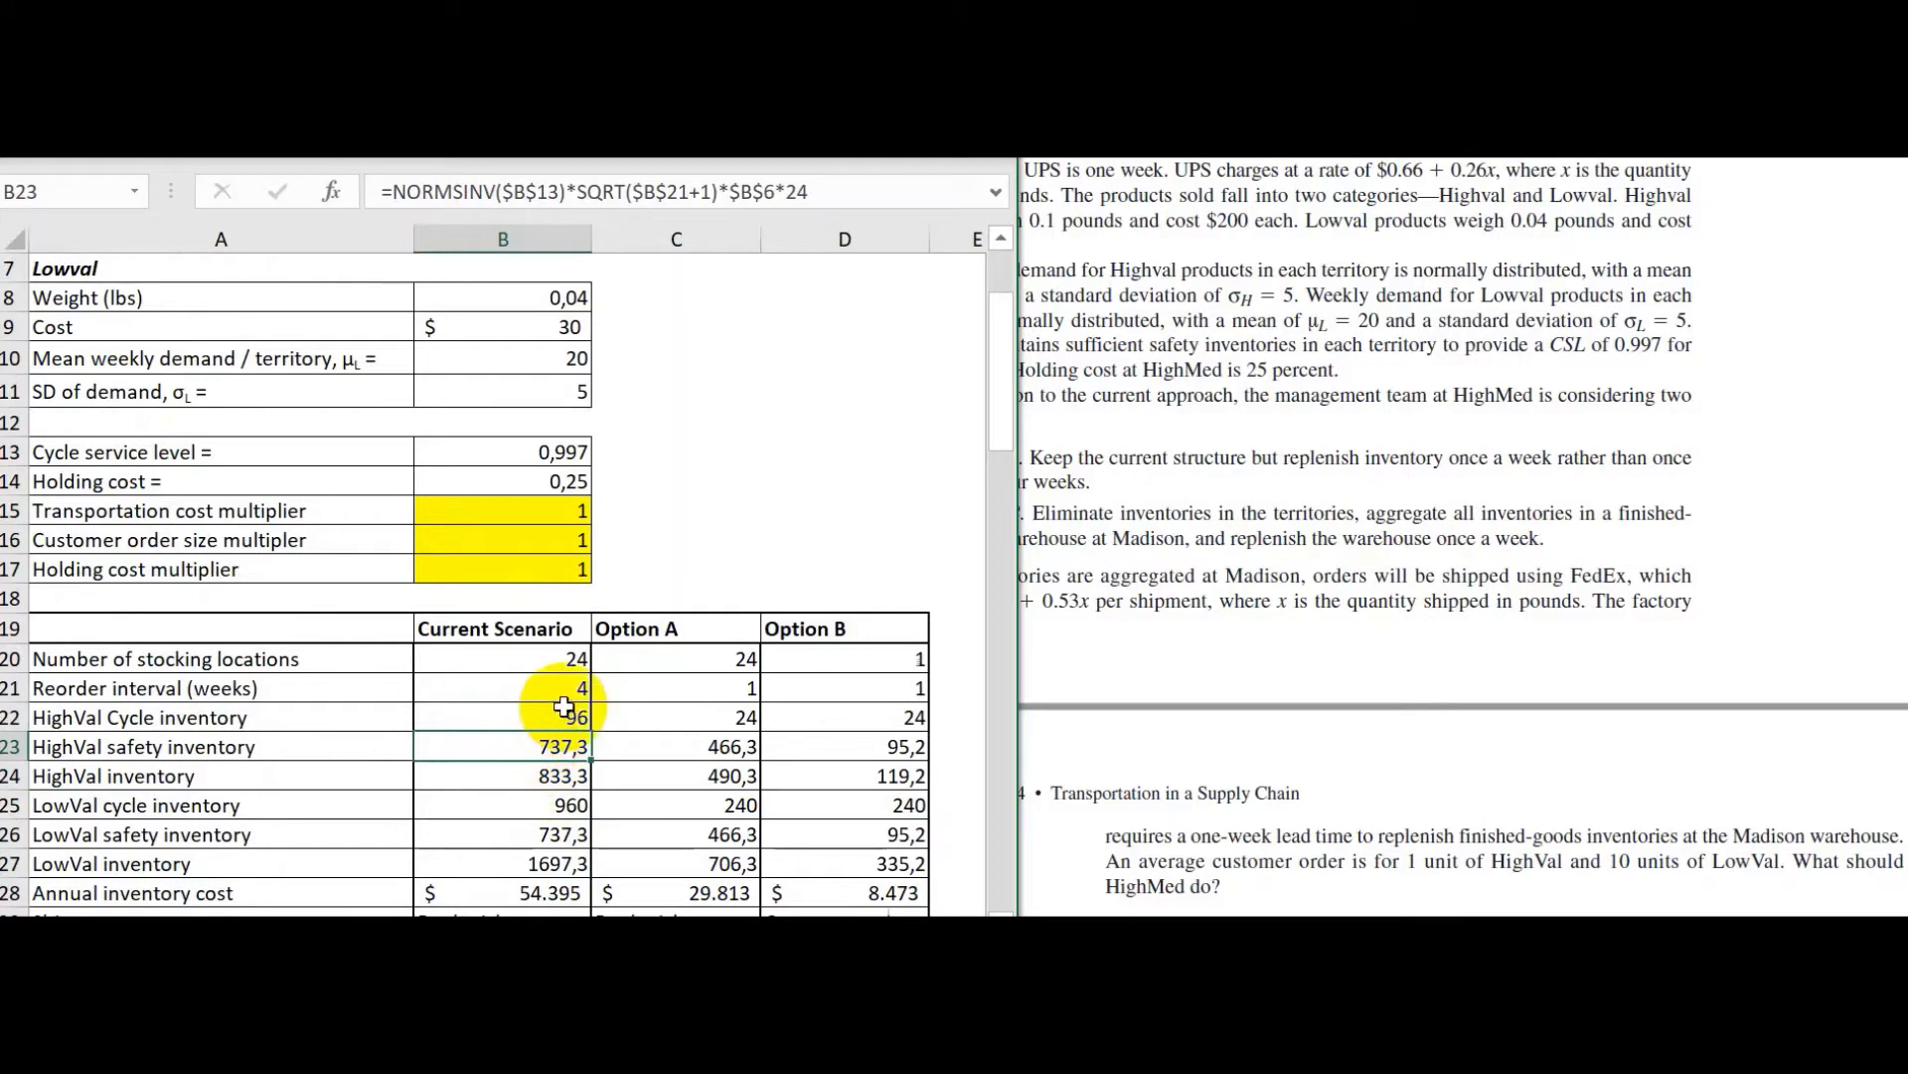
pyautogui.scroll(-2, 541, 736)
pyautogui.scroll(-3, 1327, 551)
pyautogui.scroll(-5, 1327, 551)
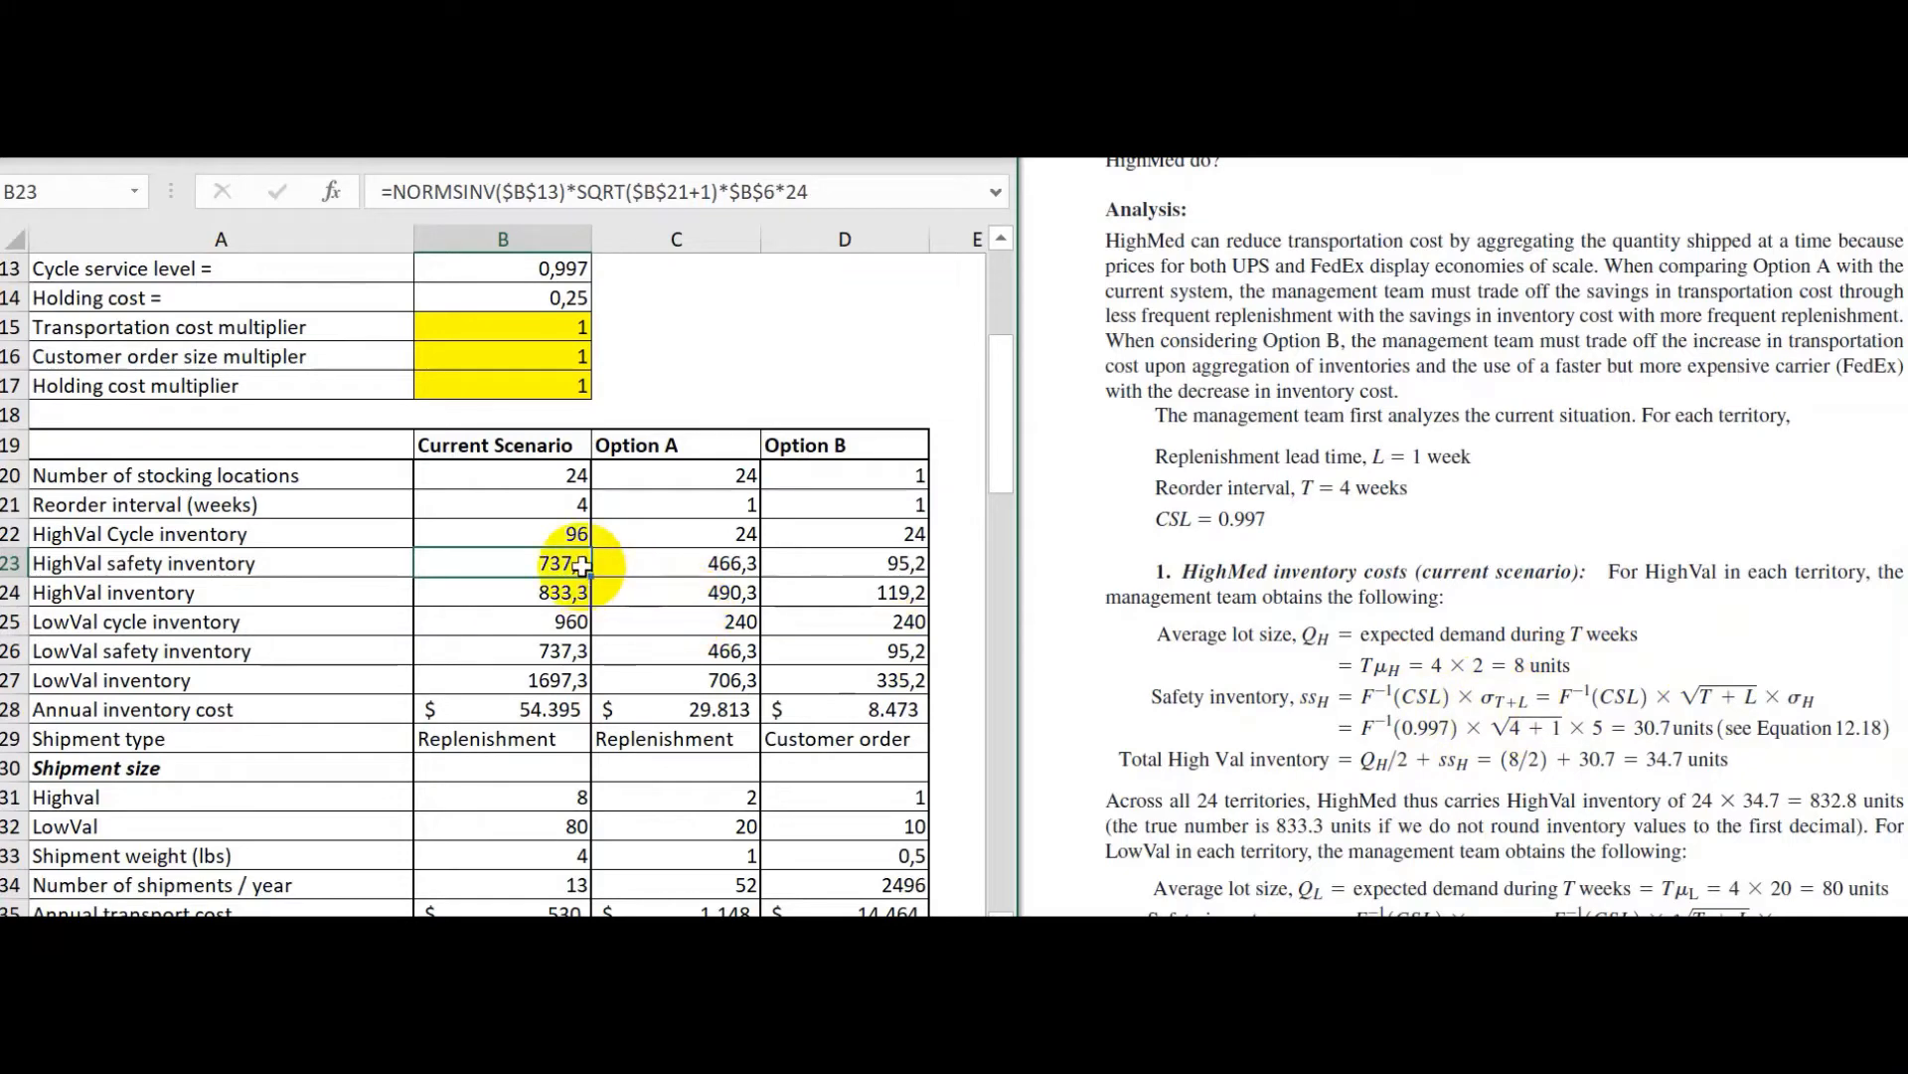
pyautogui.scroll(1, 581, 565)
pyautogui.scroll(1, 569, 563)
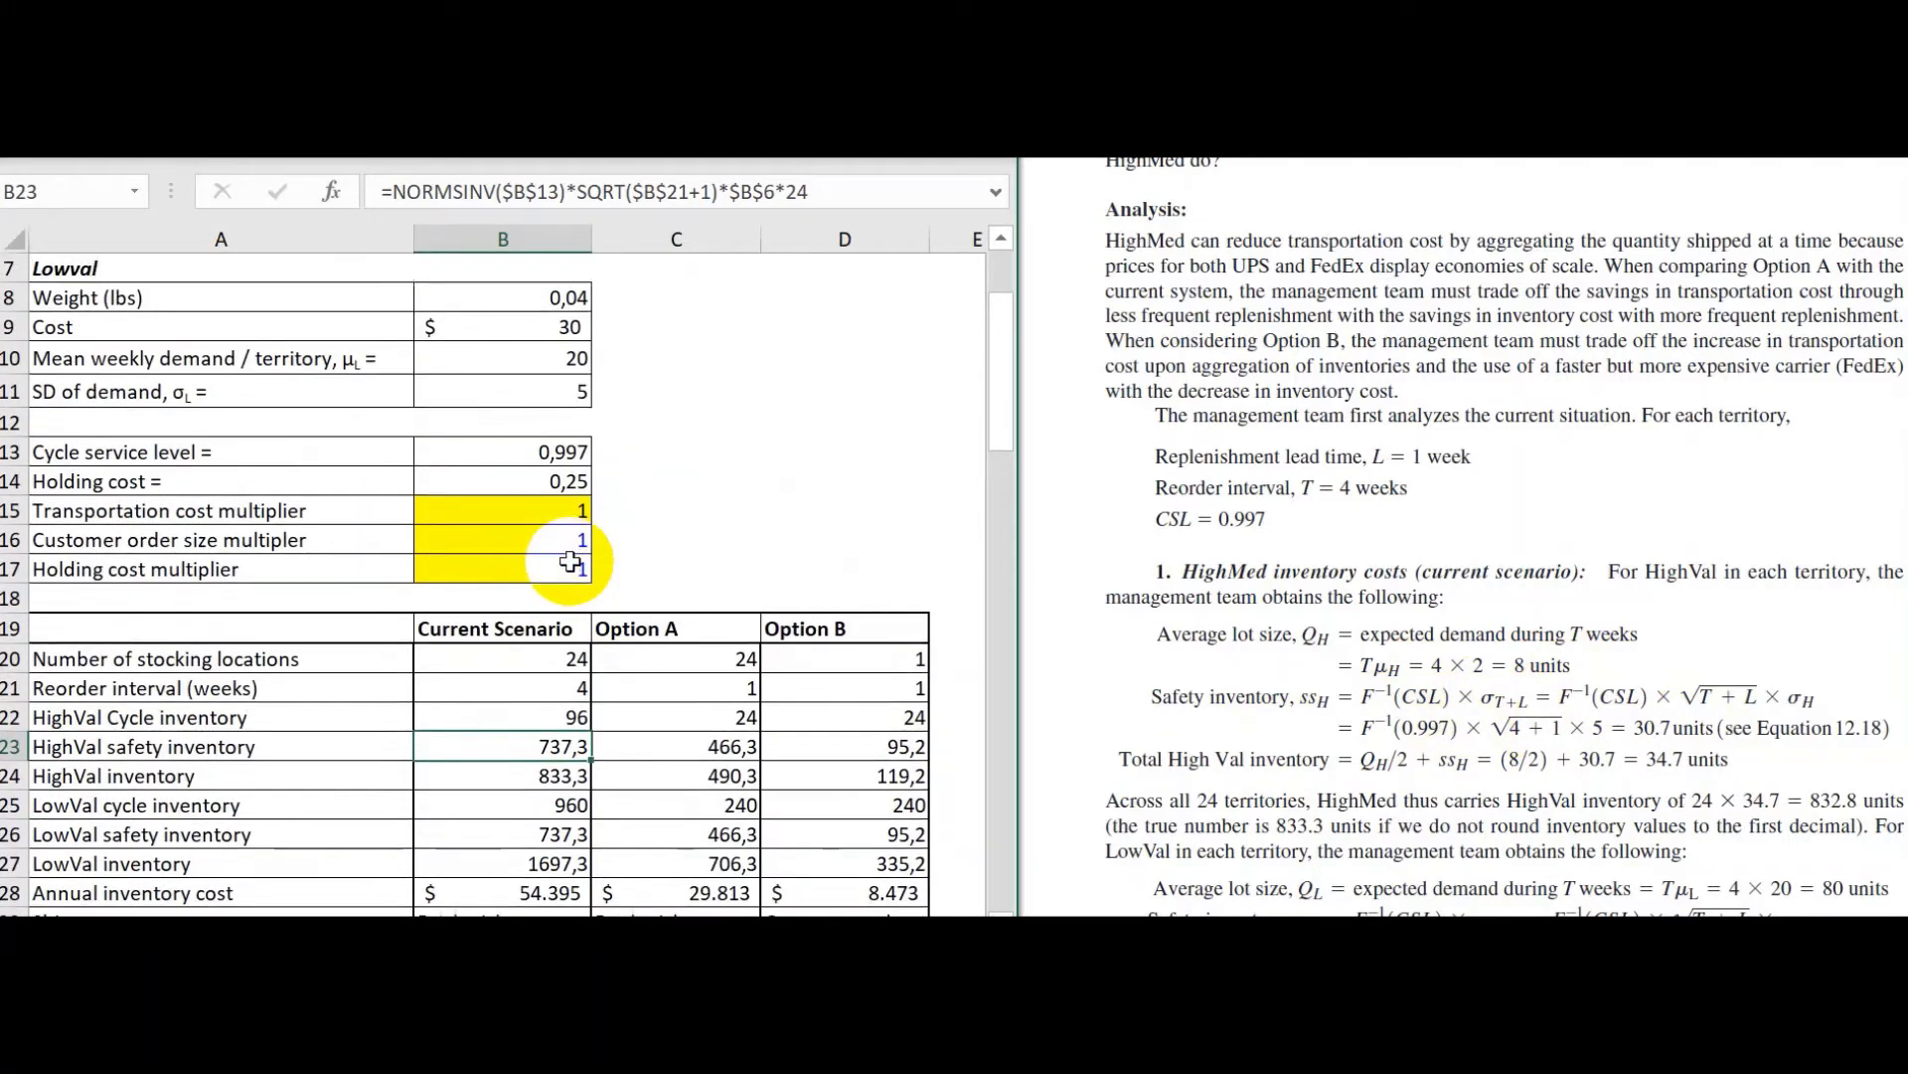
# Trace the current scenario's HighVal safety inventory formula to its cycle service level, reorder interval and HighVal SD of demand inputs, without editing it
pyautogui.scroll(-1, 570, 563)
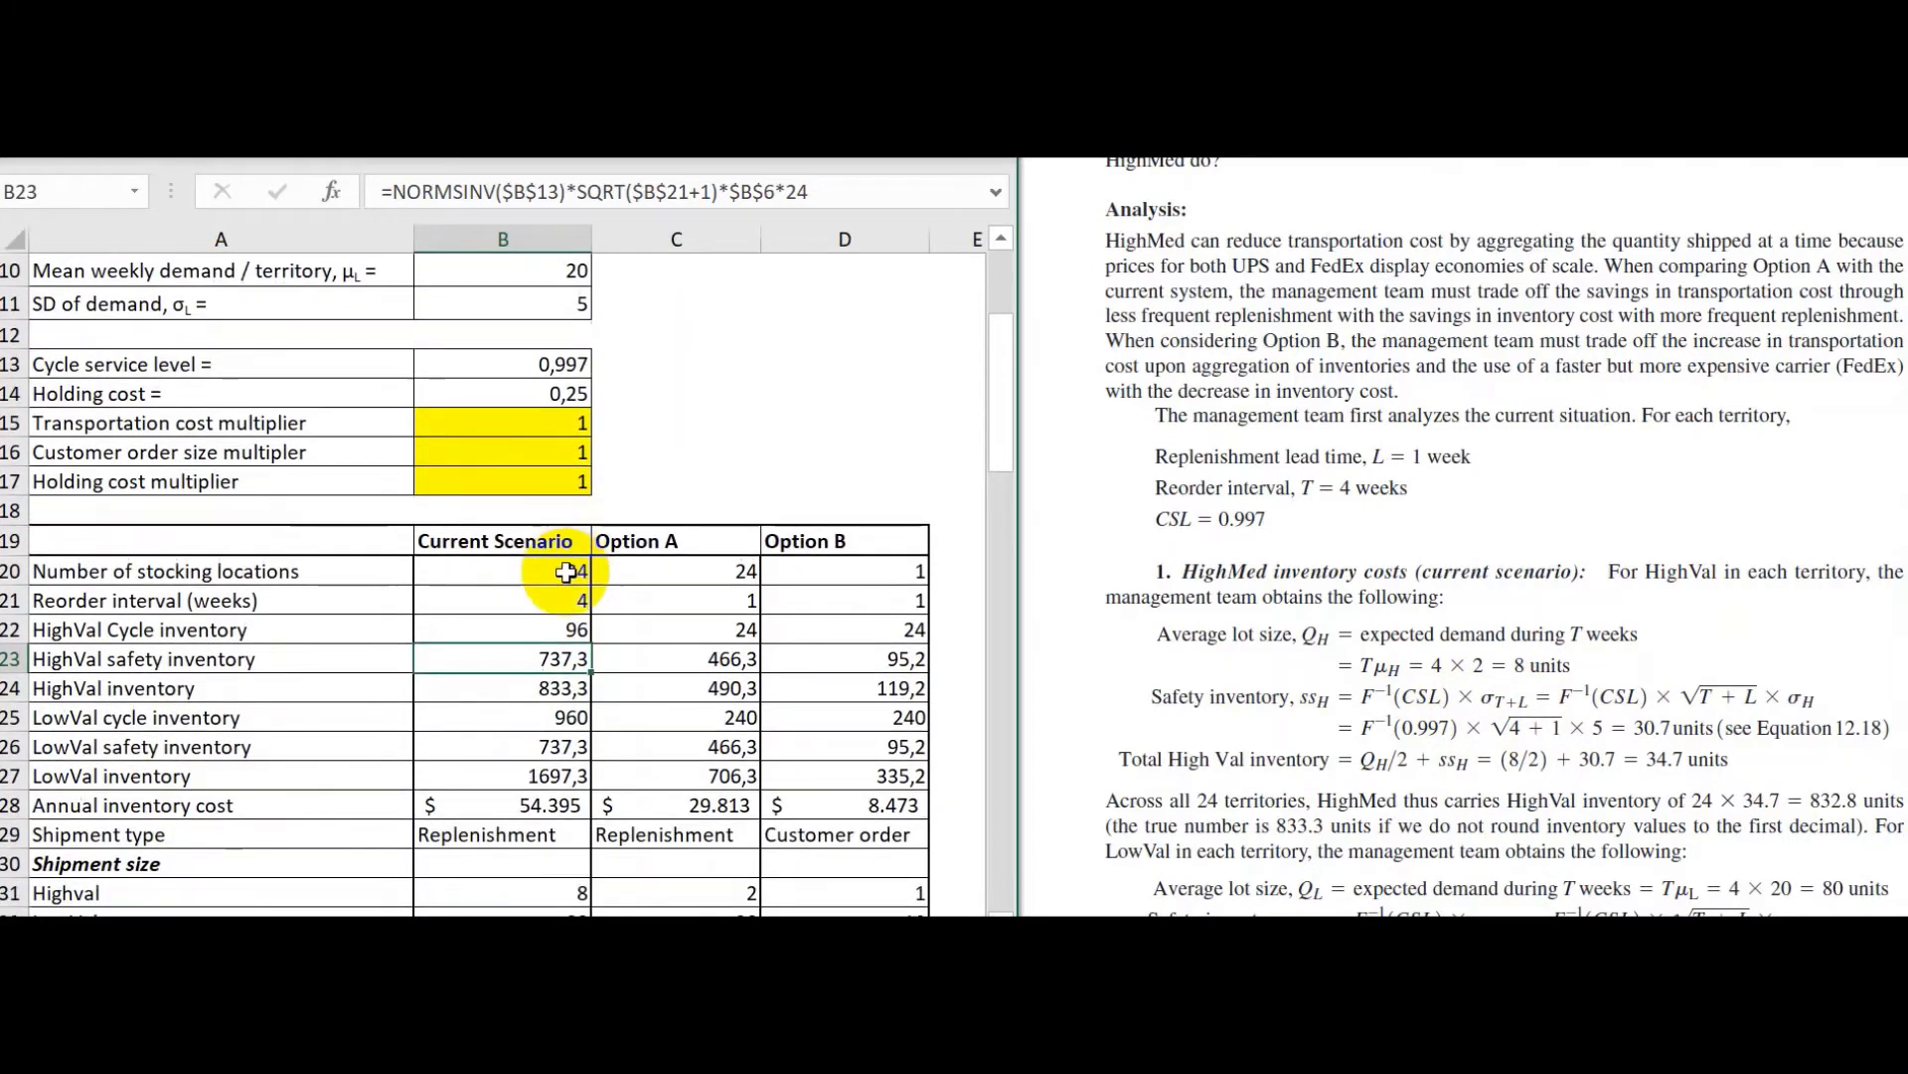
pyautogui.scroll(-1, 597, 696)
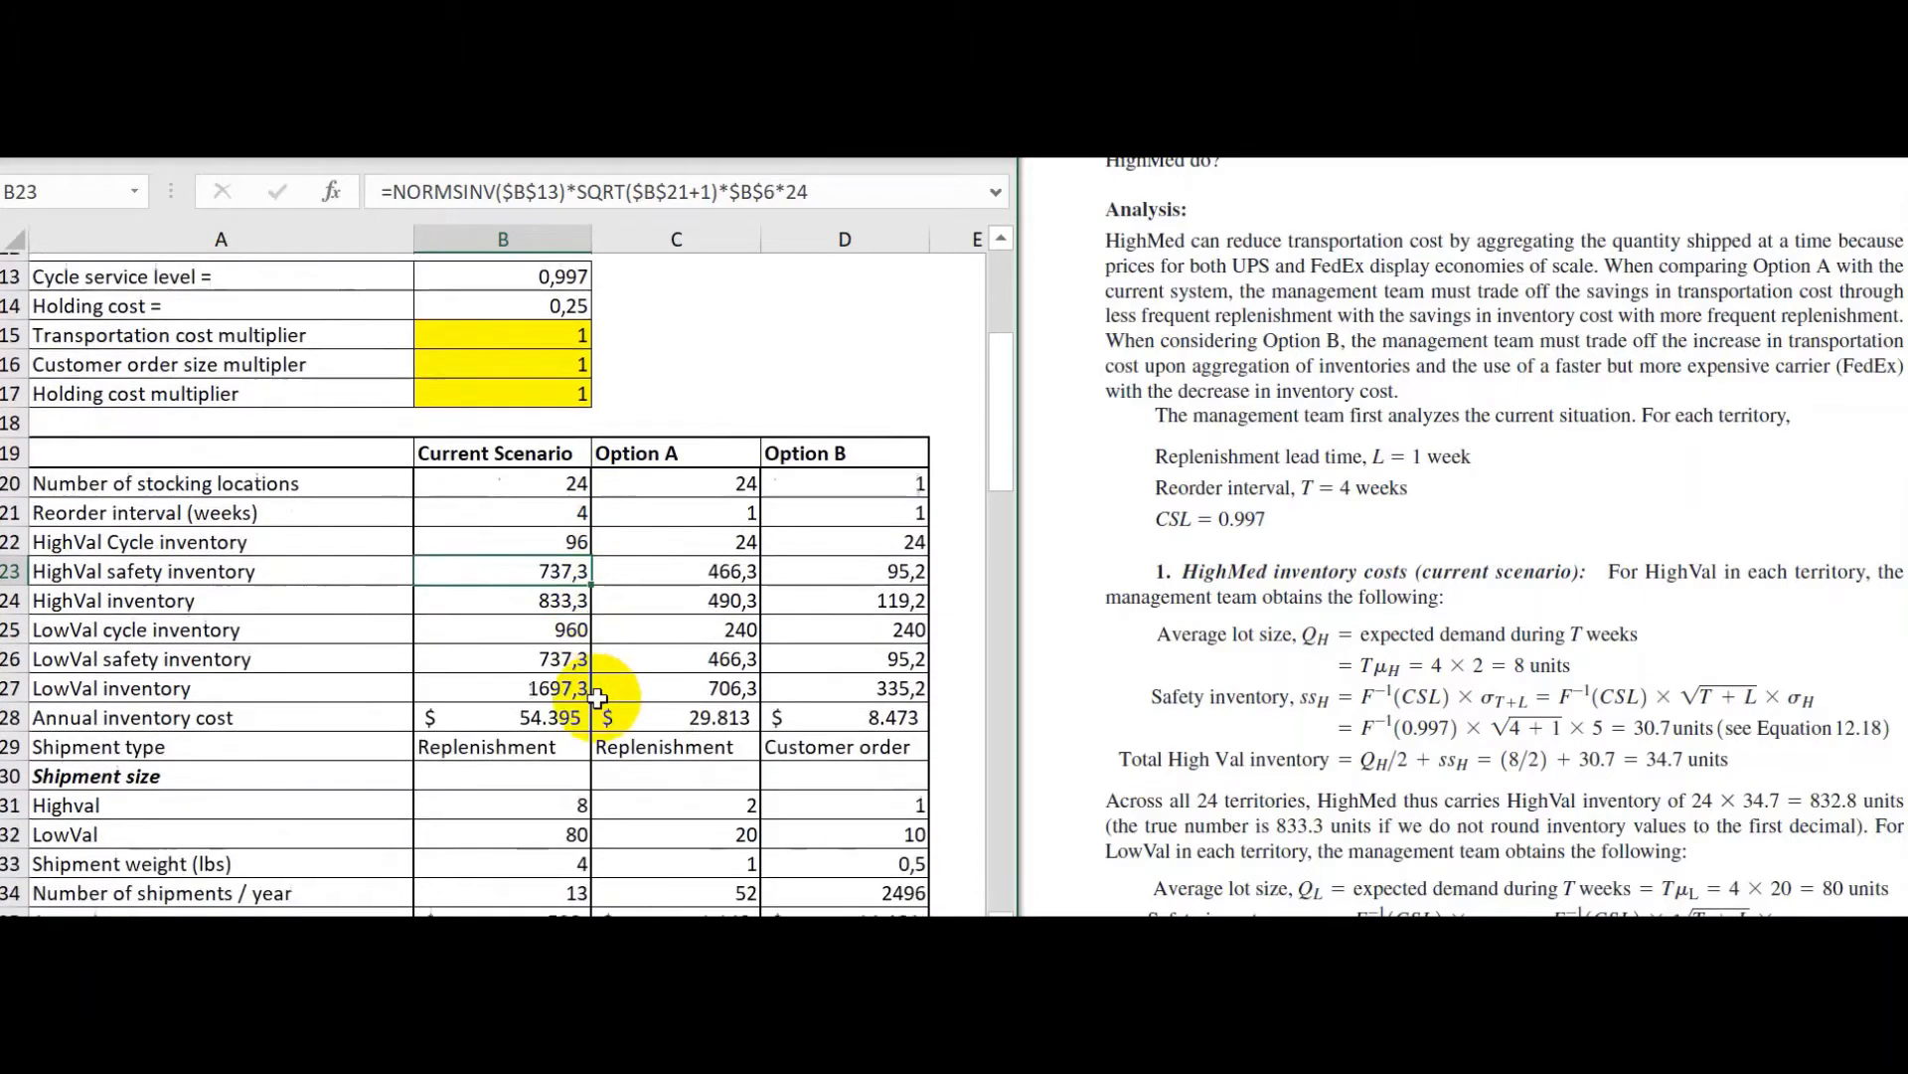
pyautogui.doubleClick(542, 563)
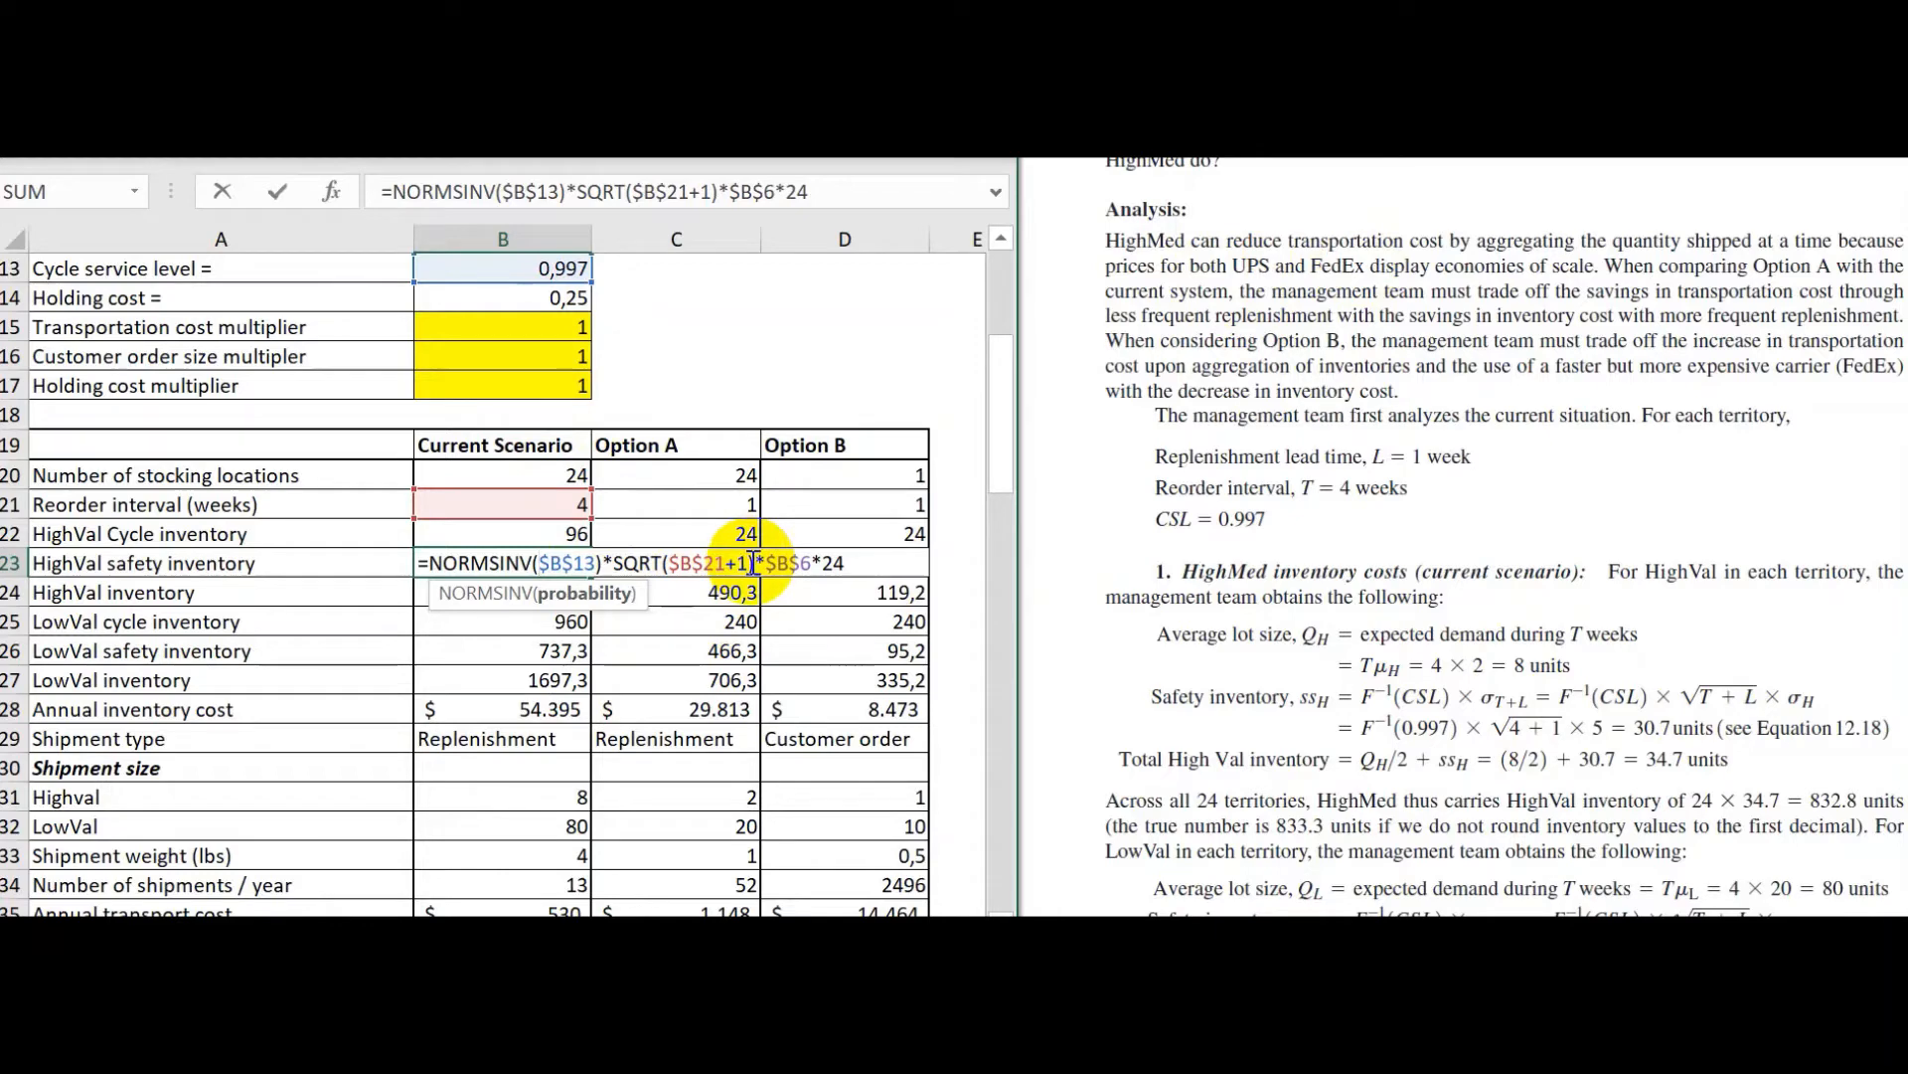
pyautogui.scroll(3, 502, 341)
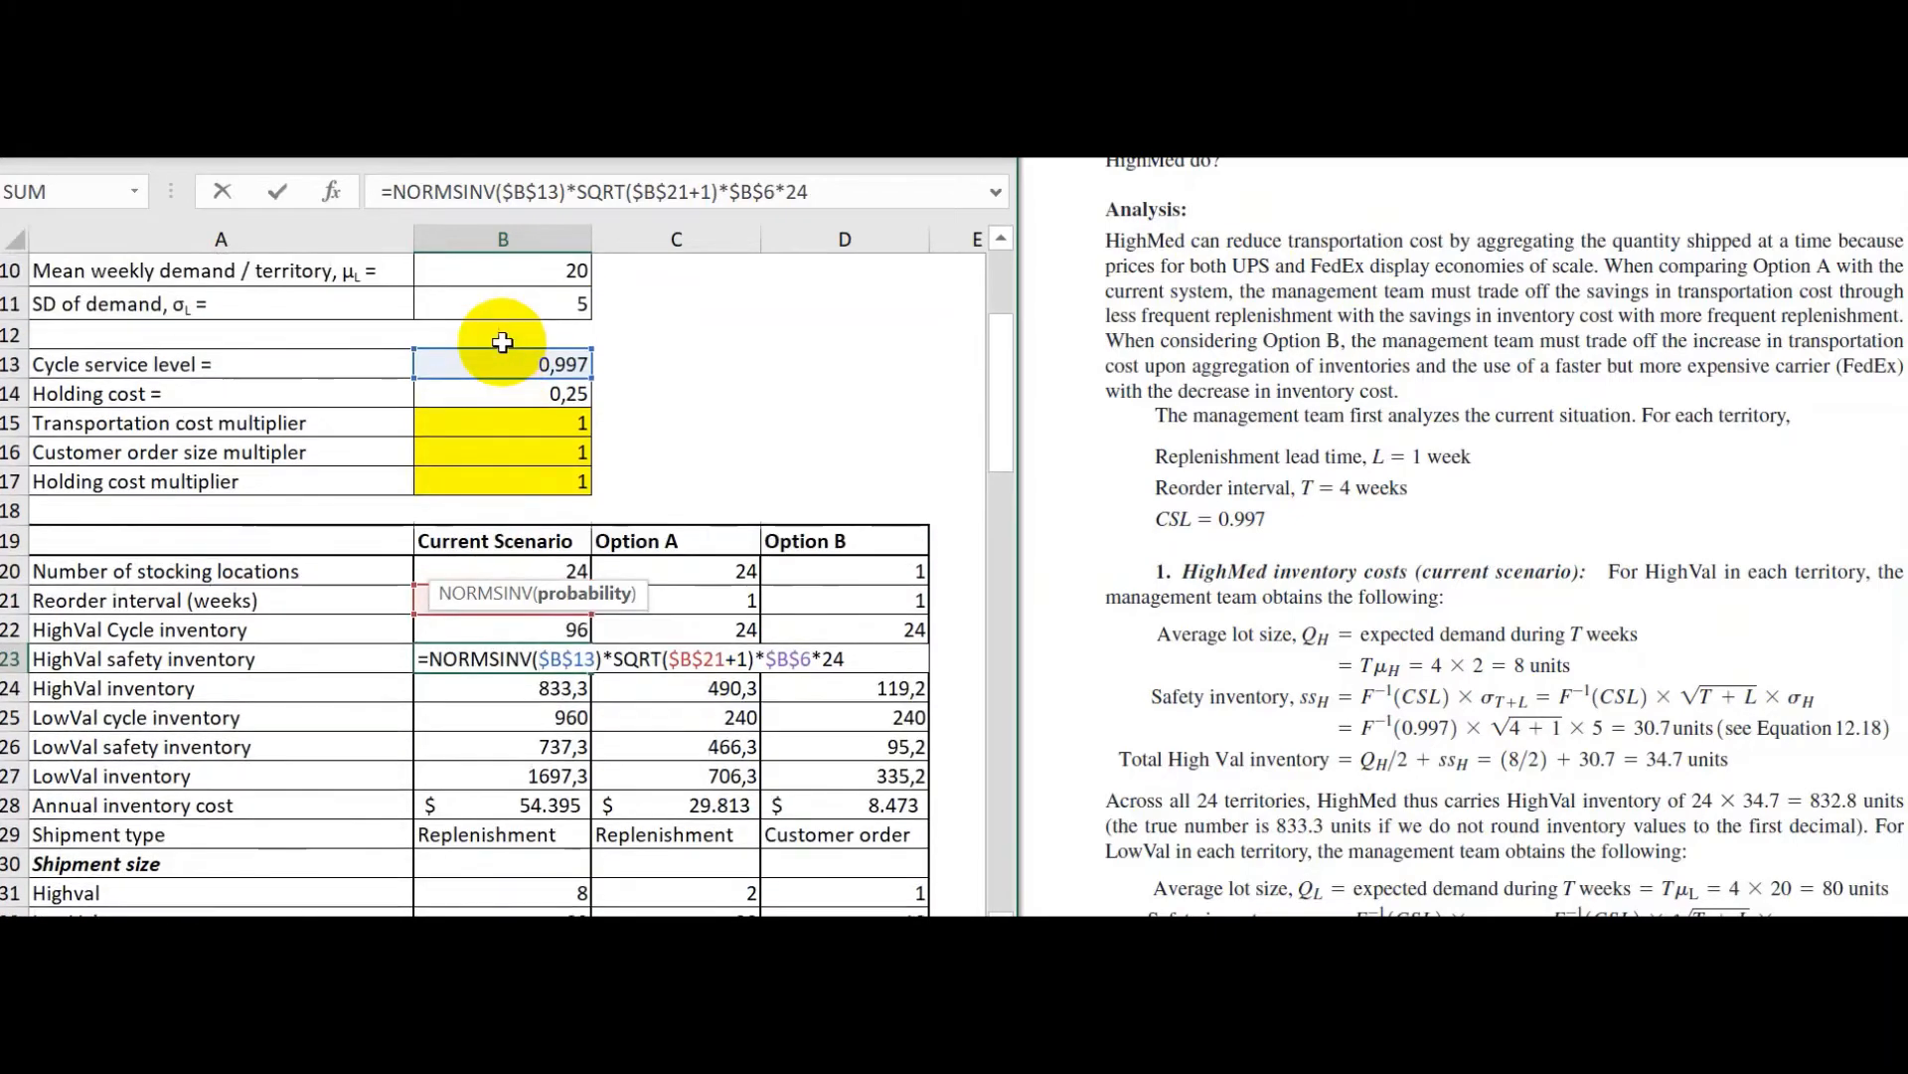
pyautogui.scroll(1, 502, 341)
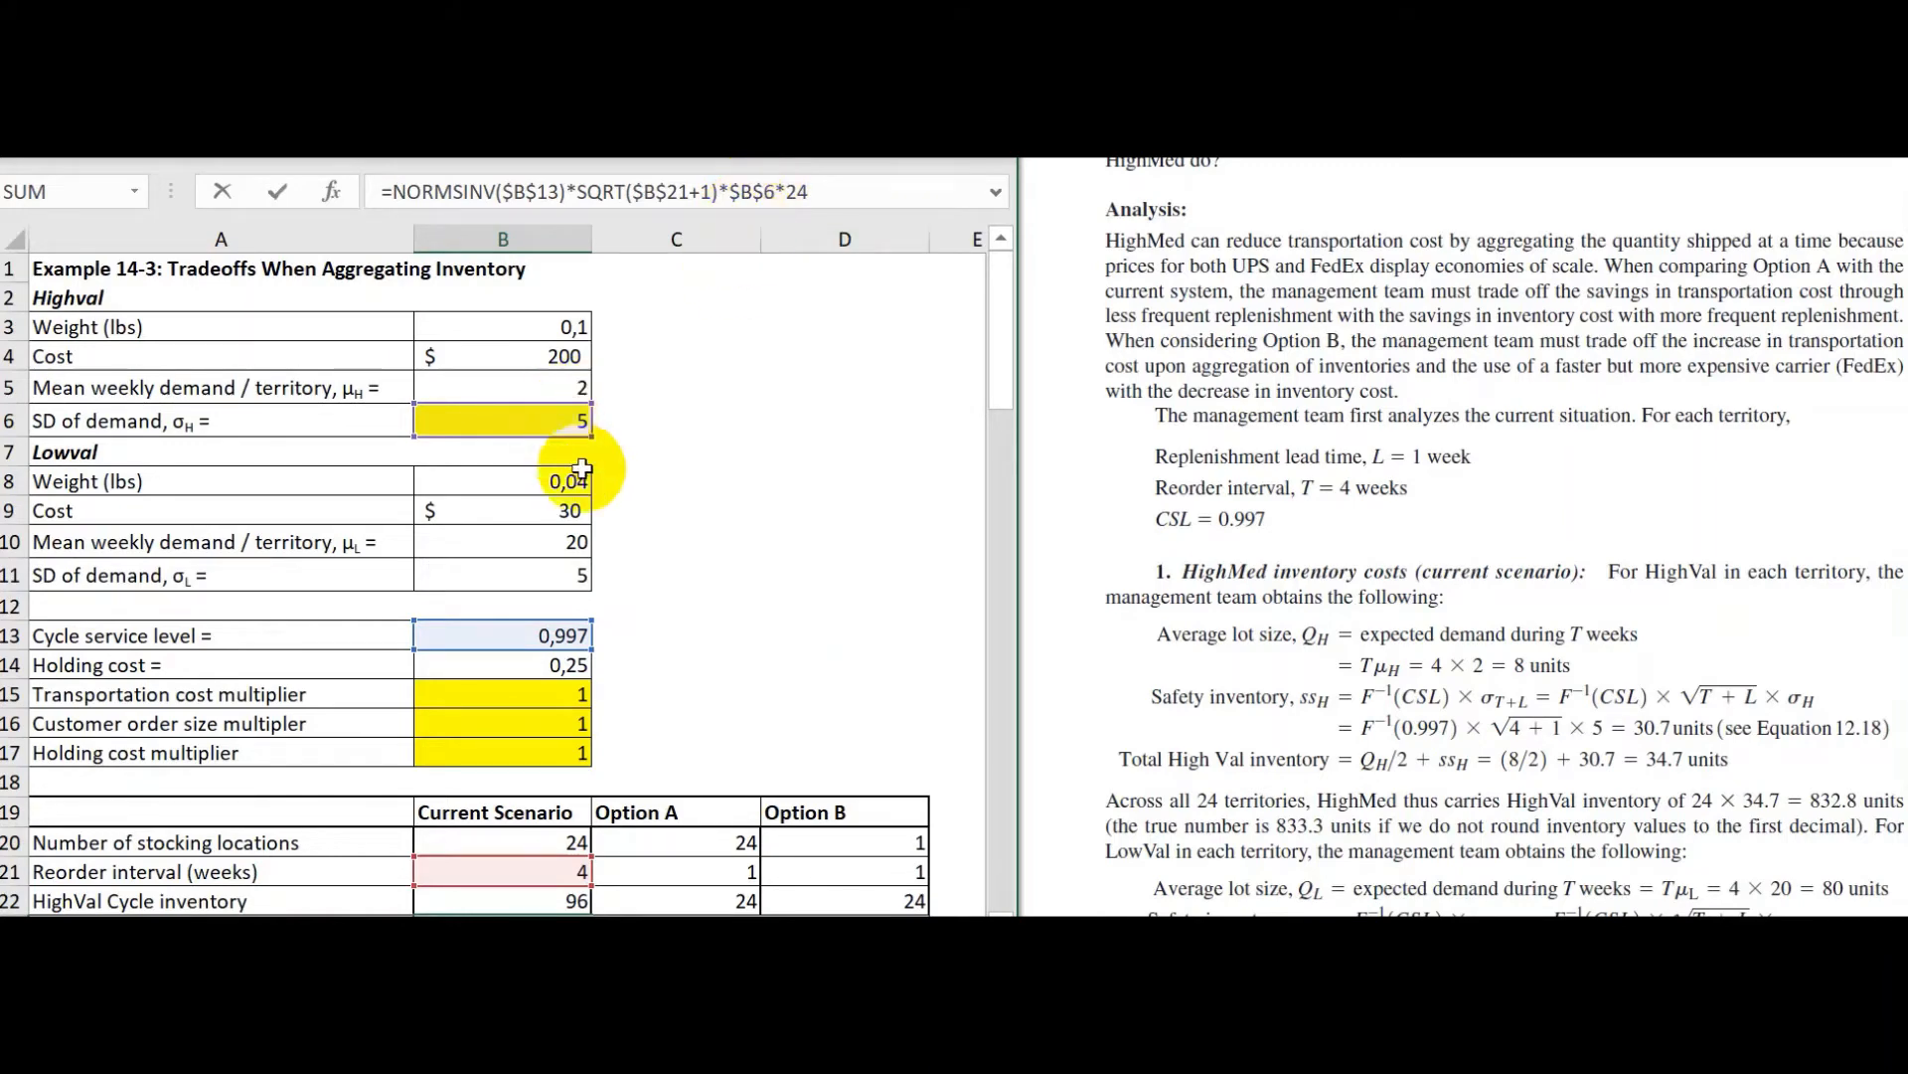
pyautogui.scroll(-3, 552, 524)
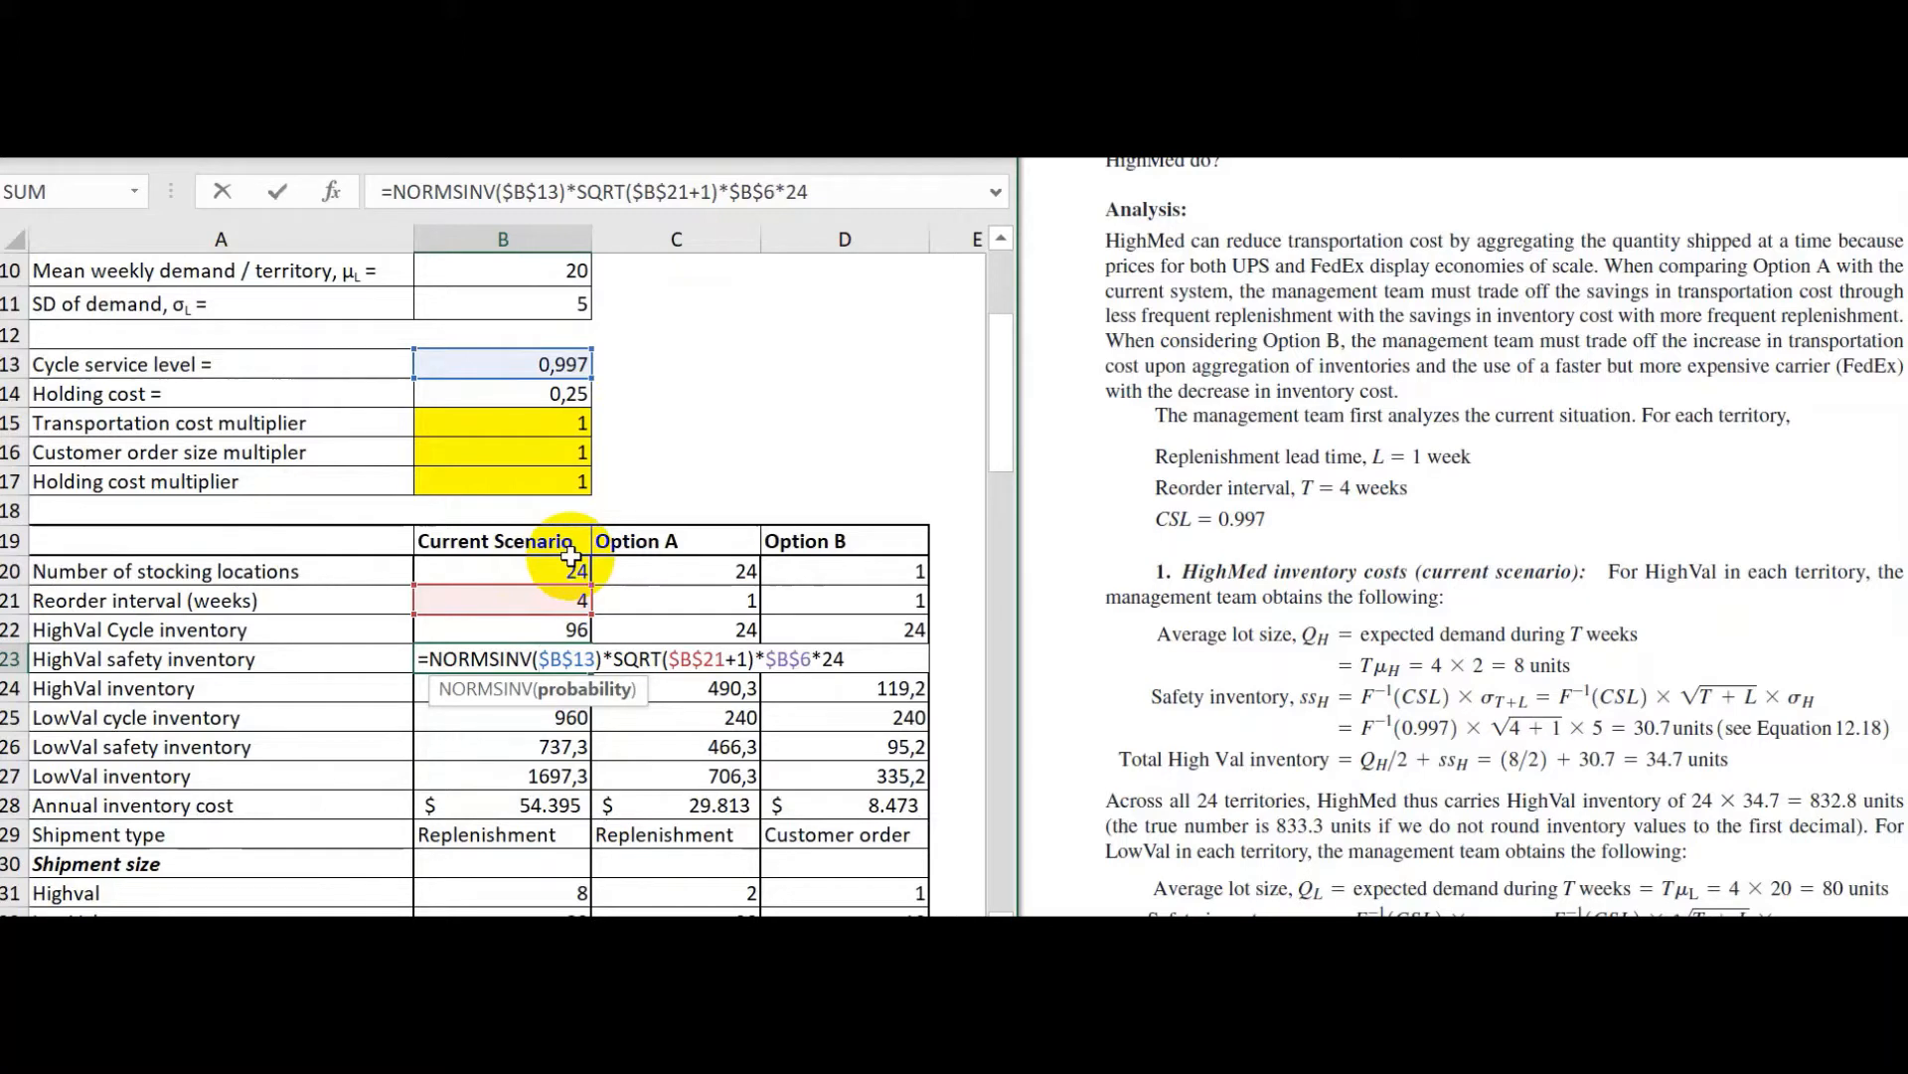
pyautogui.press('Escape')
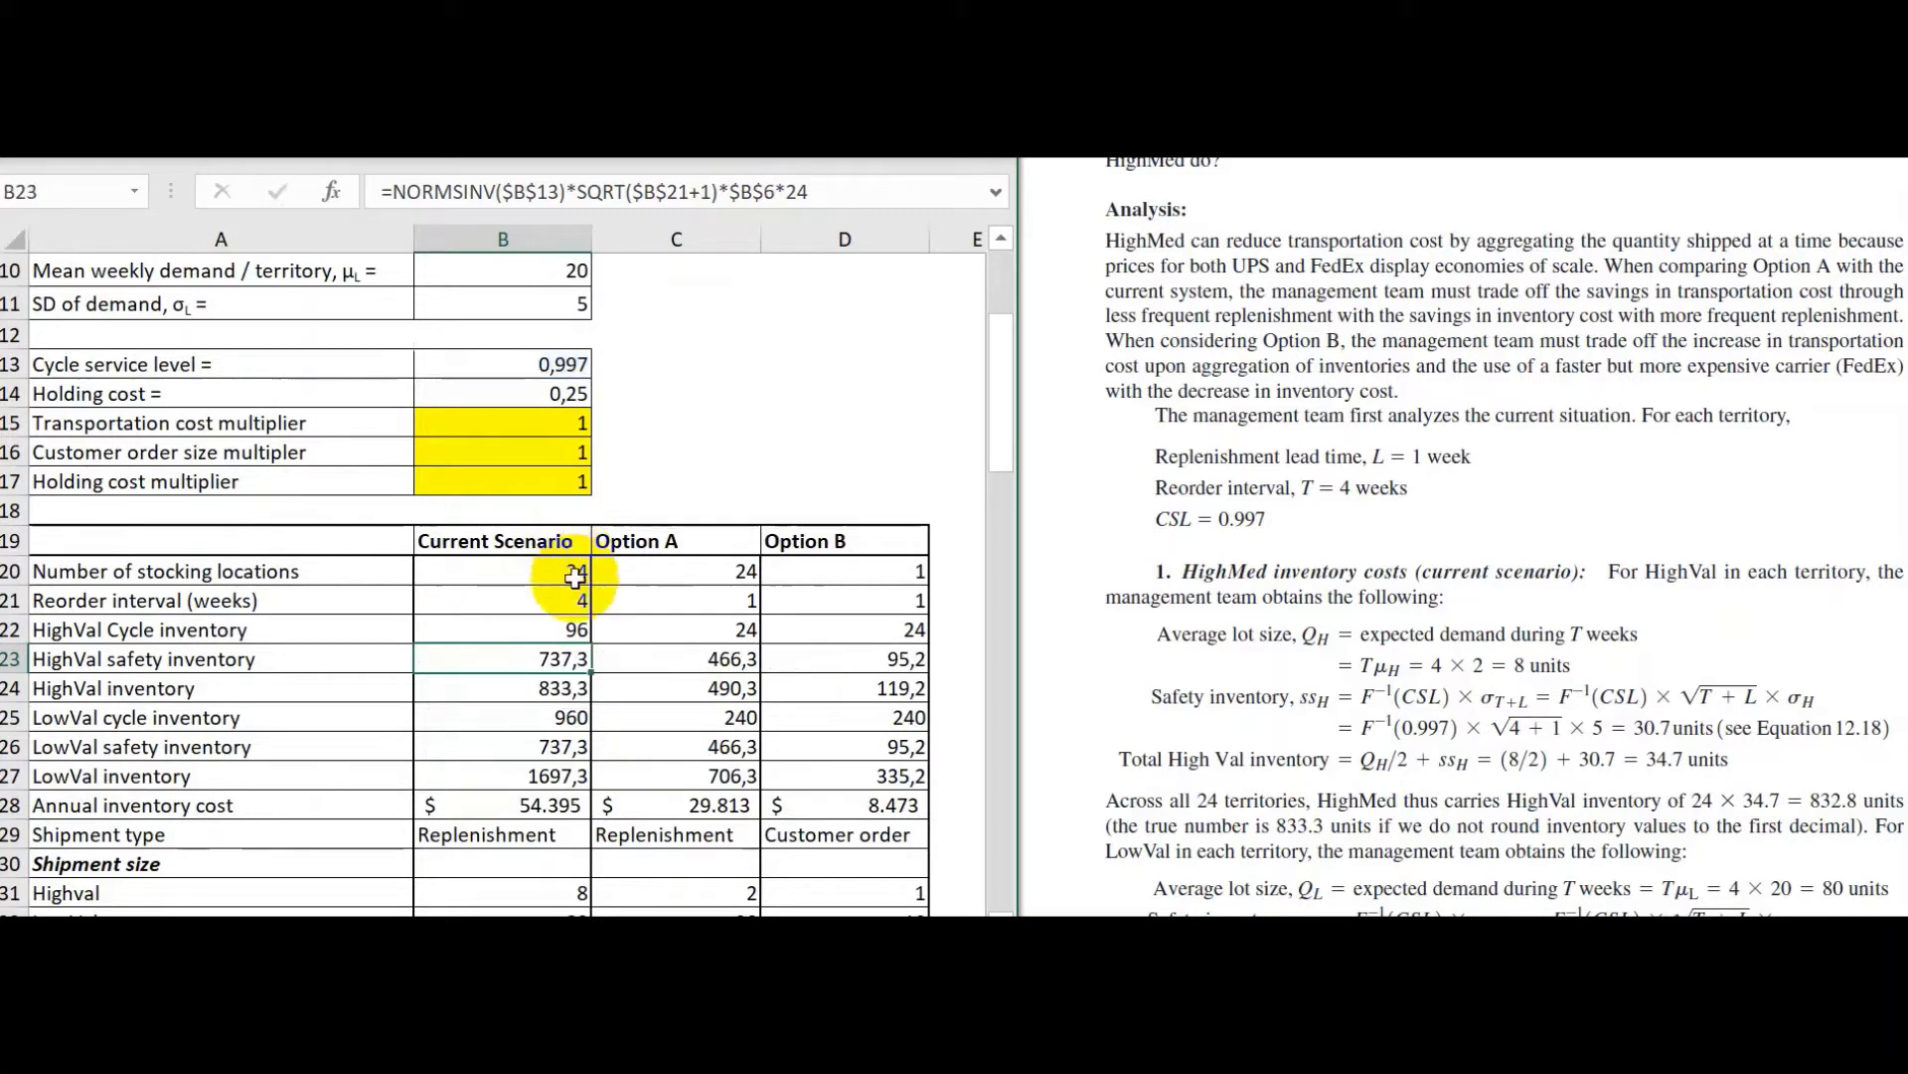
# Inspect how the current scenario's HighVal inventory formula combines the cycle and safety inventory cells, without editing it
pyautogui.click(560, 687)
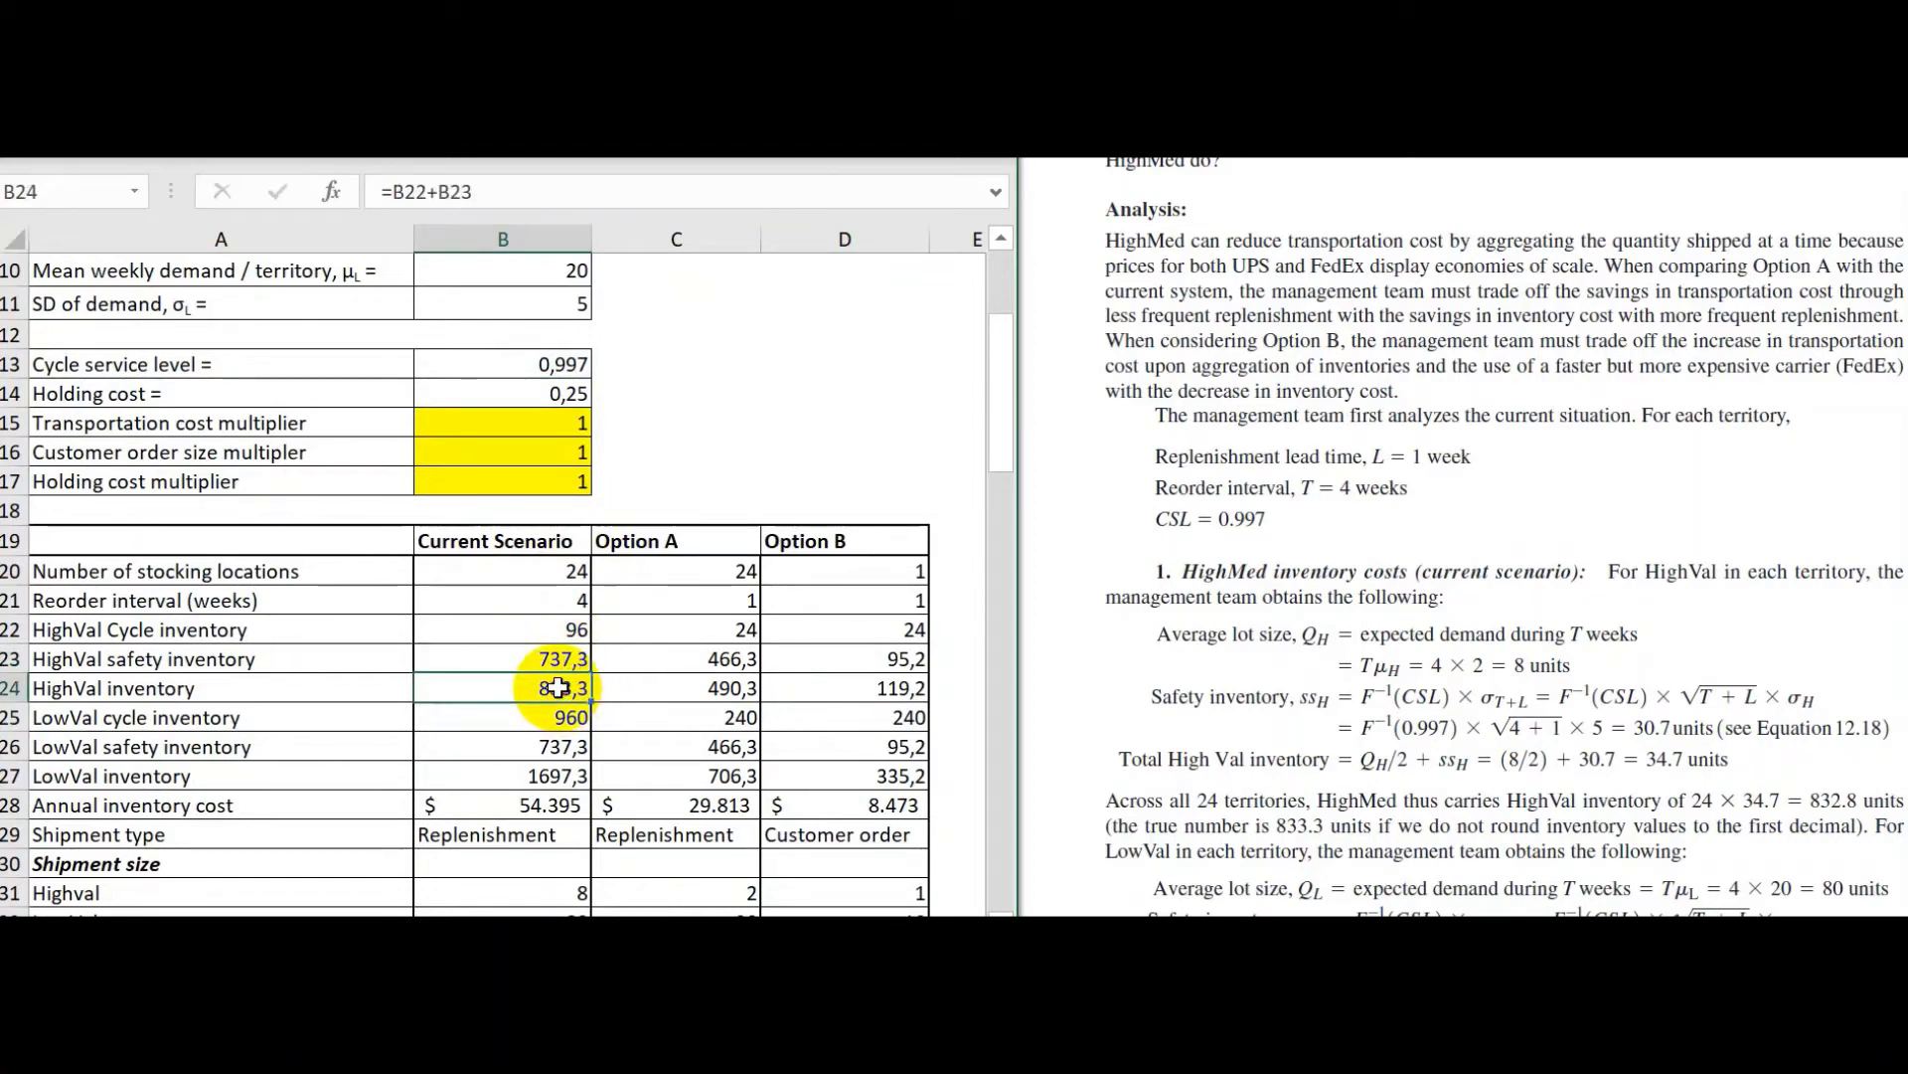
pyautogui.doubleClick(560, 688)
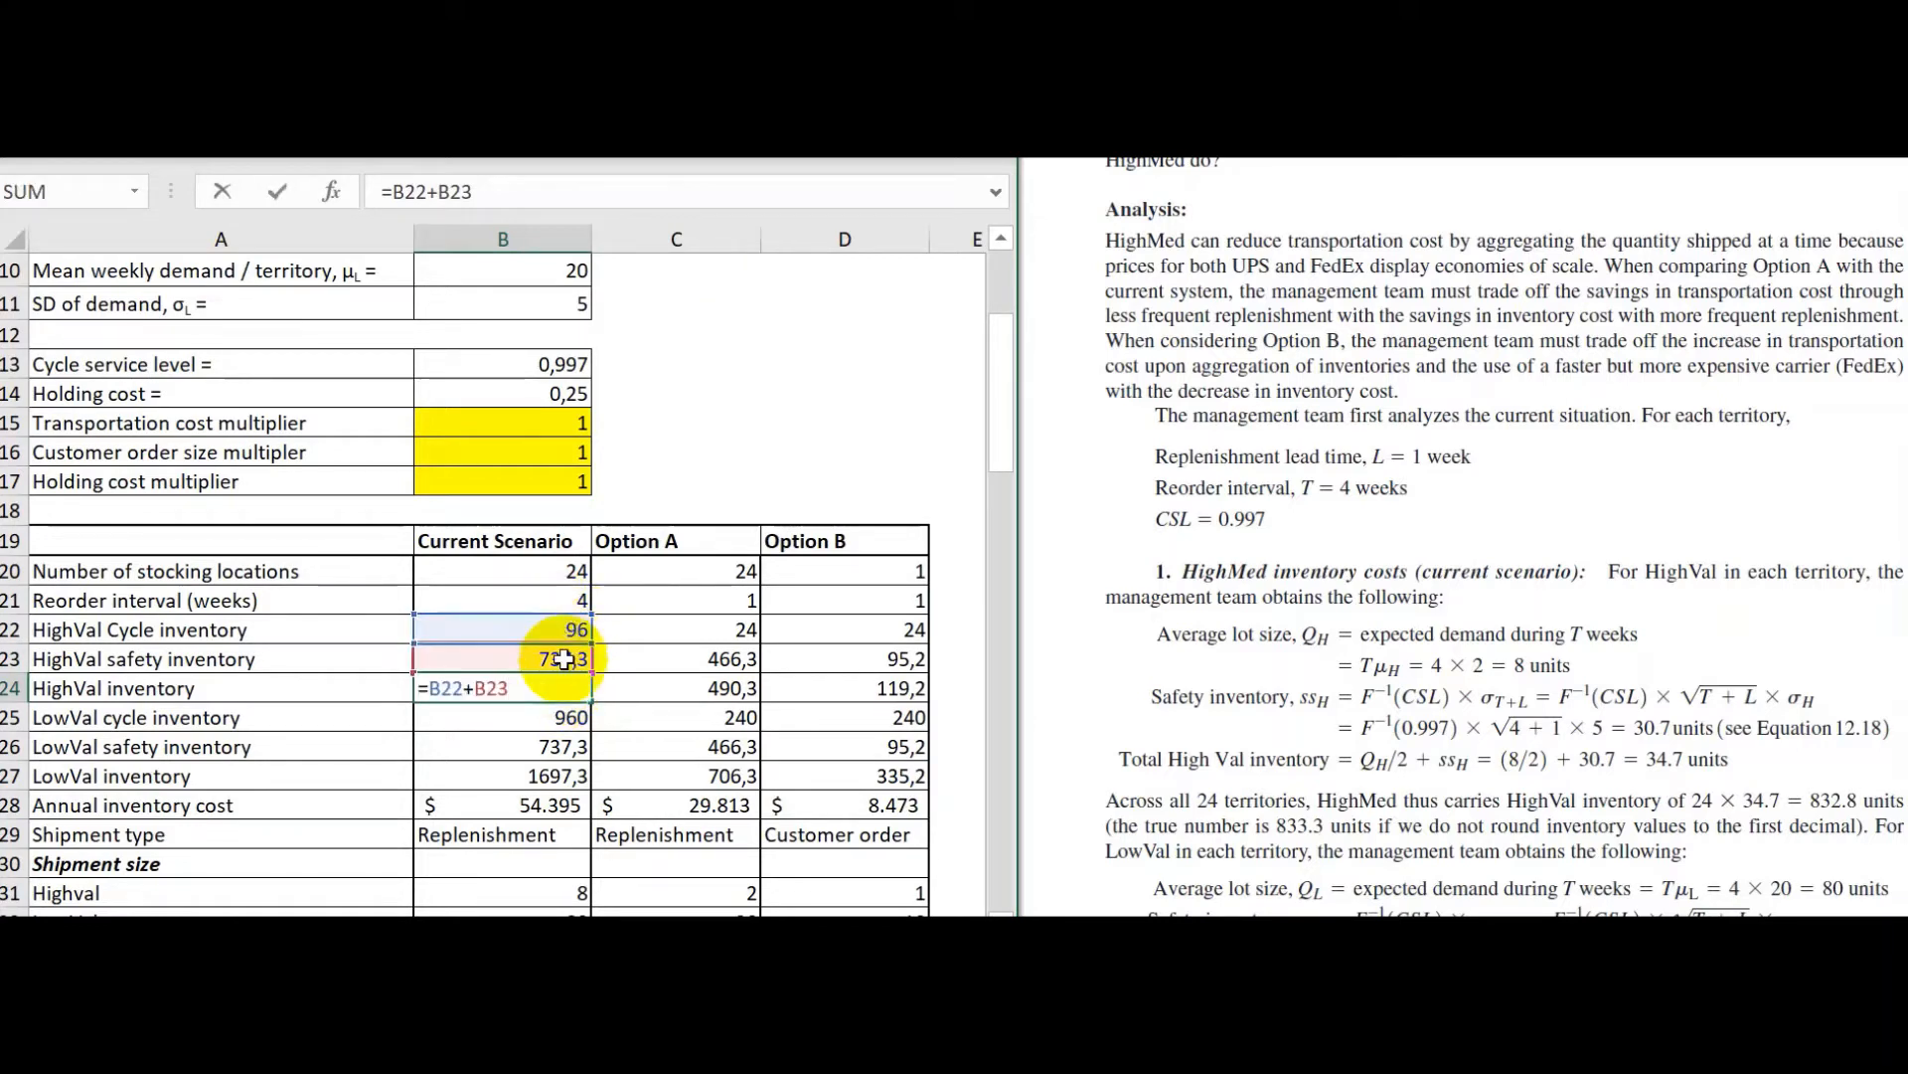
pyautogui.press('Escape')
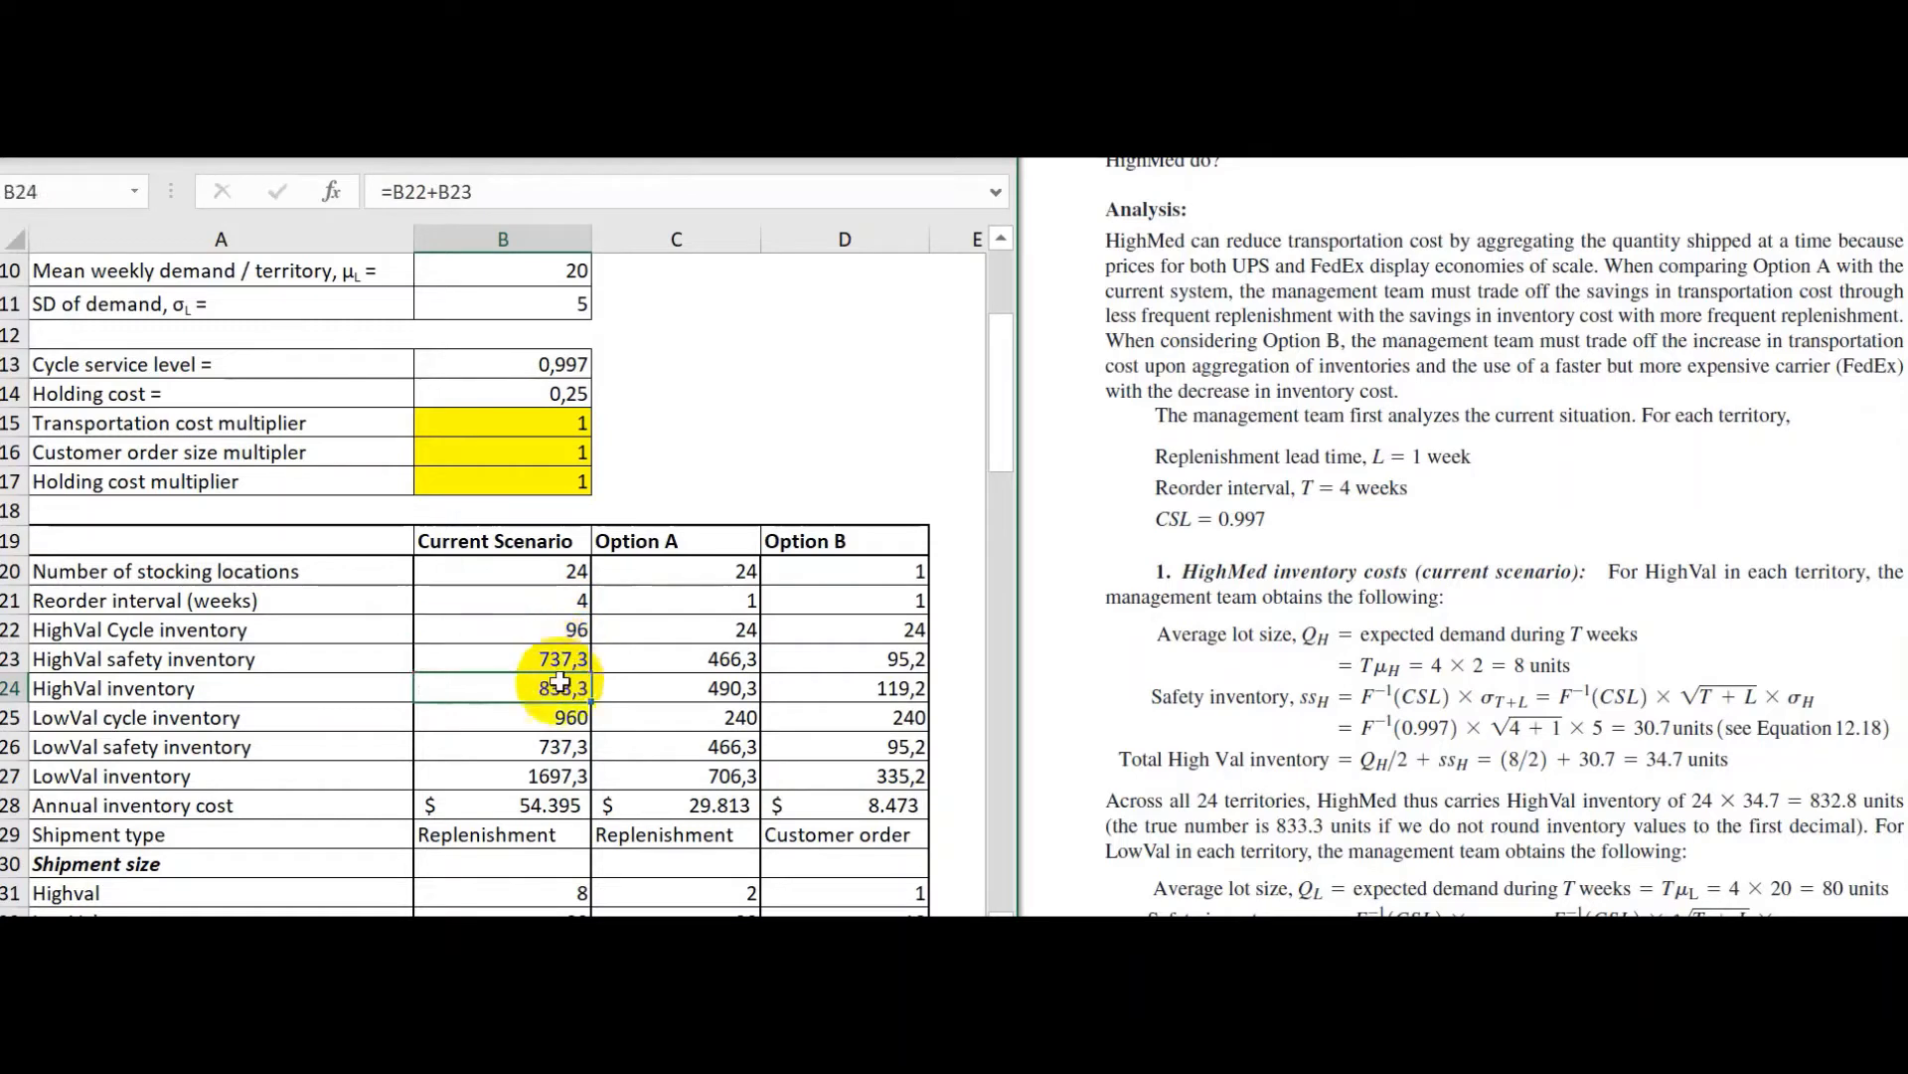
# Trace the current scenario's LowVal cycle inventory formula to the LowVal mean weekly demand, reorder interval and number of stocking locations
pyautogui.click(554, 717)
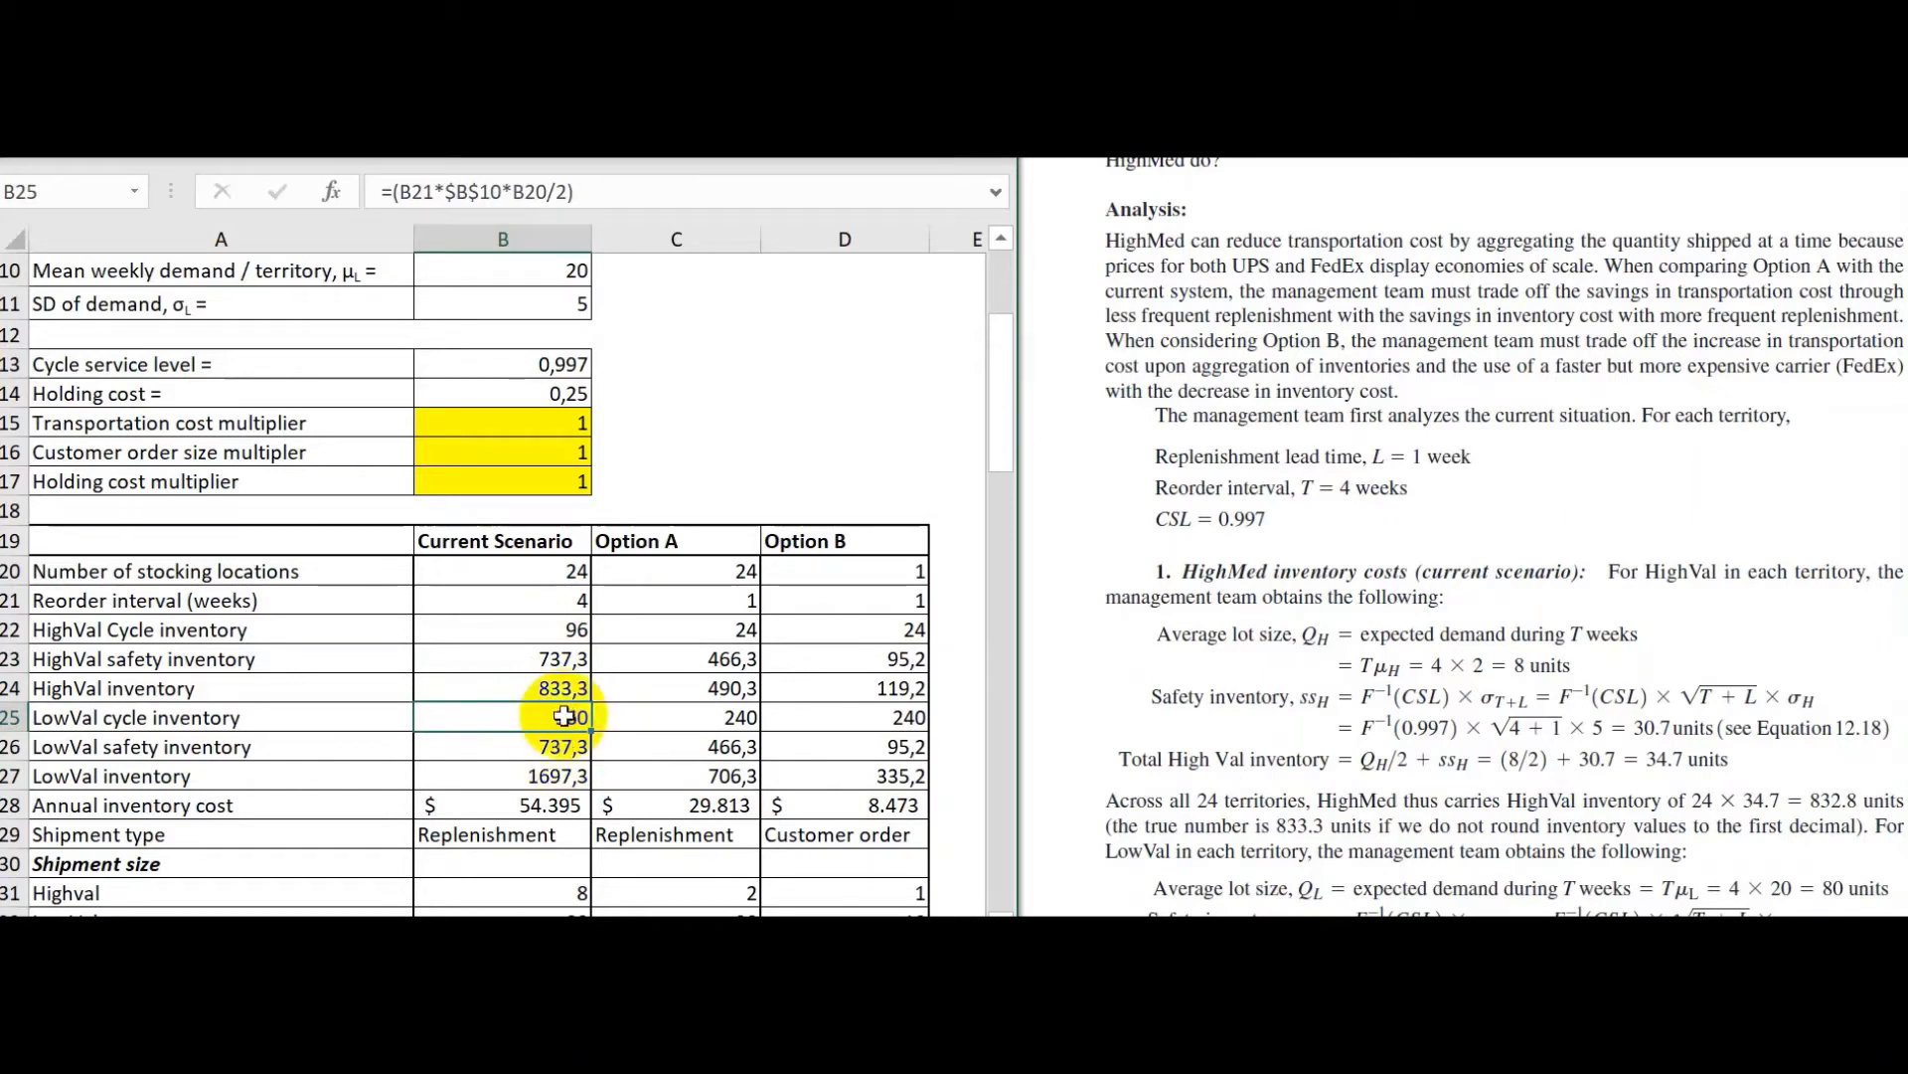
pyautogui.doubleClick(562, 718)
pyautogui.scroll(1, 505, 395)
pyautogui.scroll(3, 505, 395)
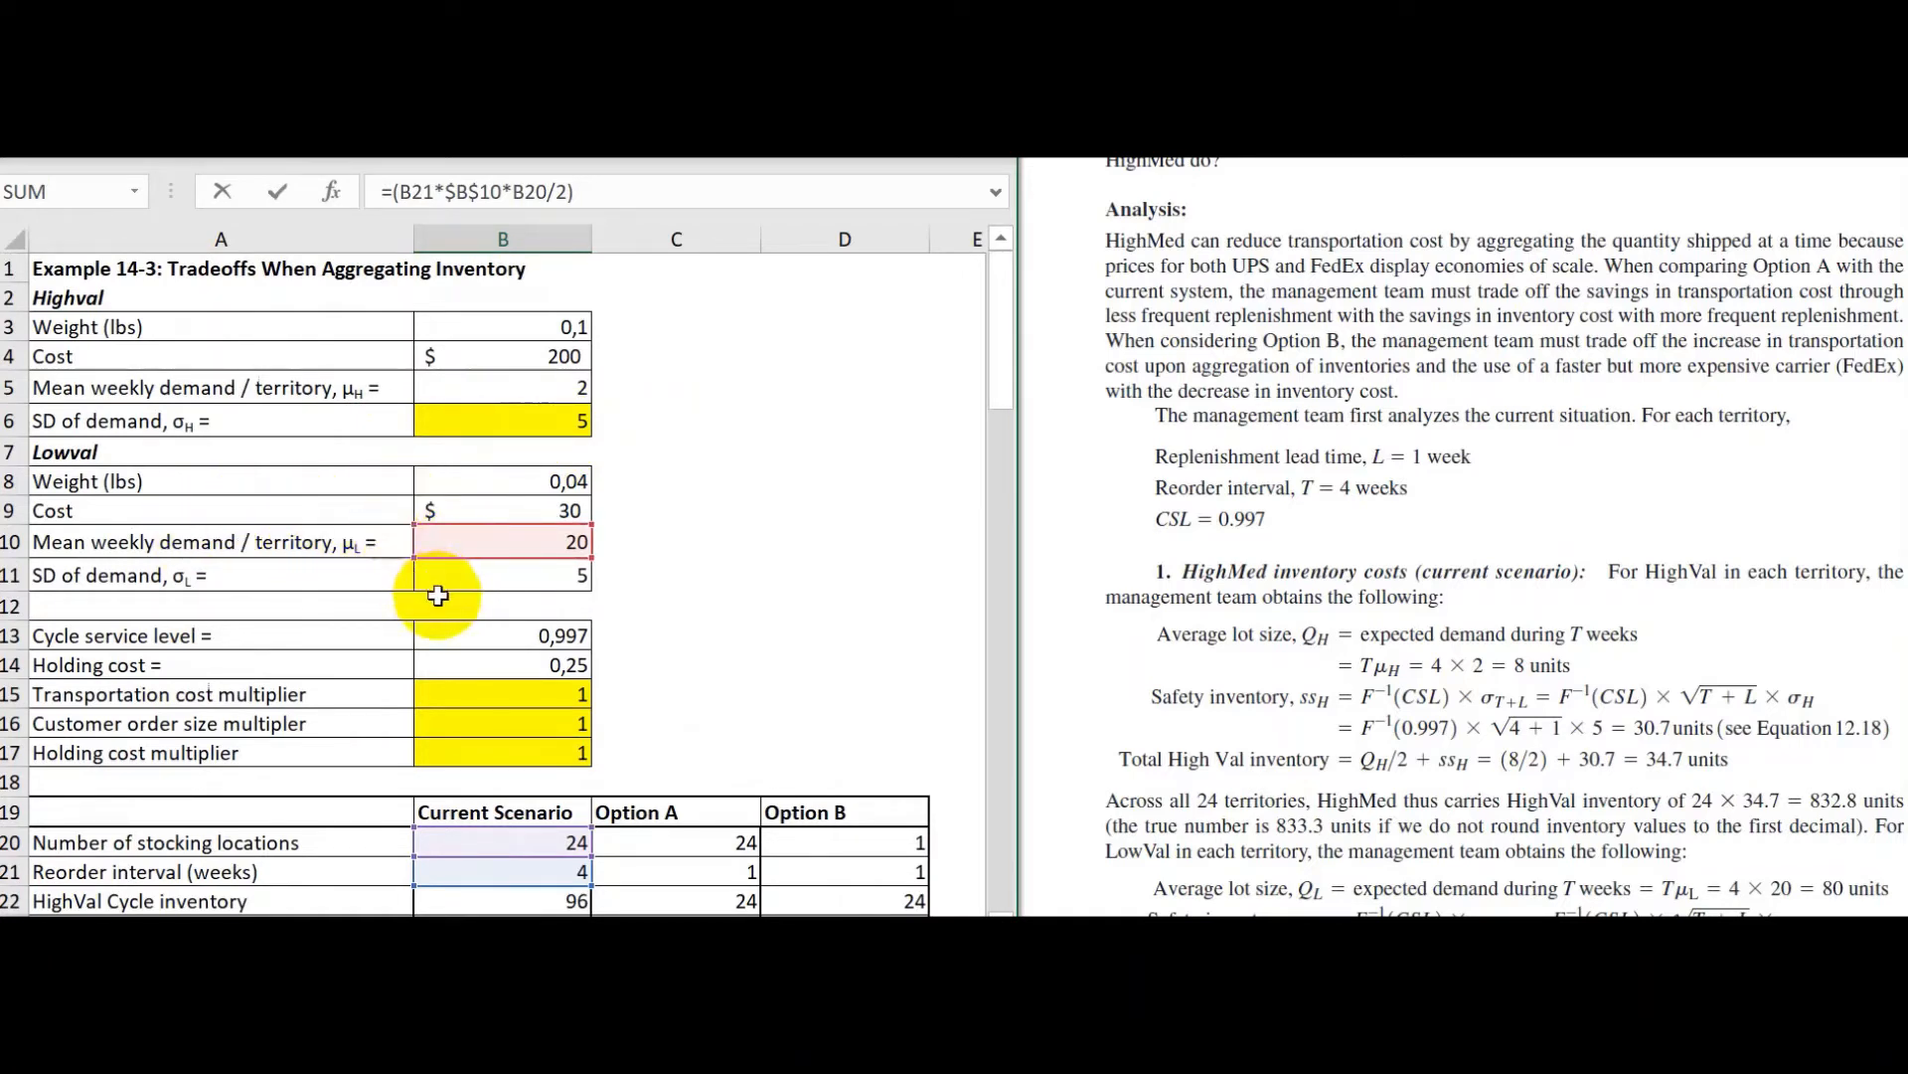
pyautogui.scroll(-1, 426, 507)
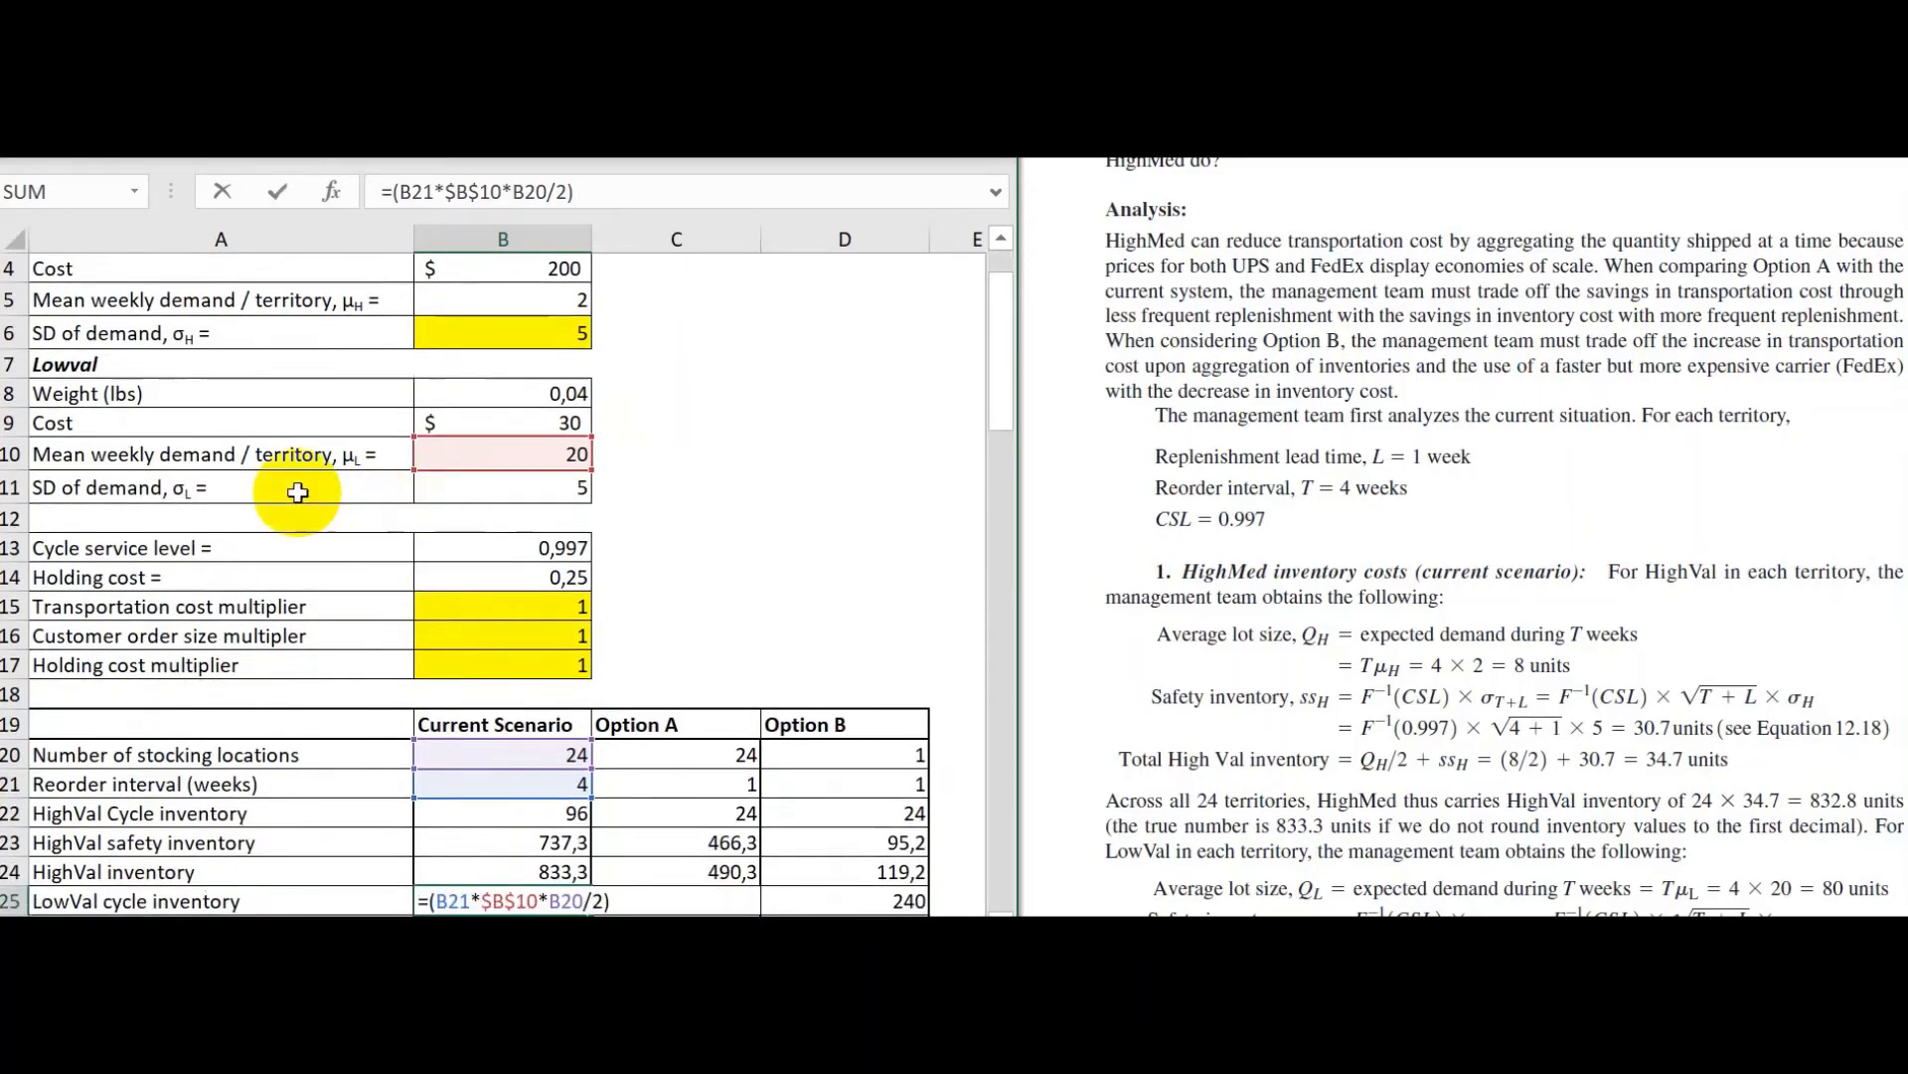
pyautogui.scroll(1, 511, 448)
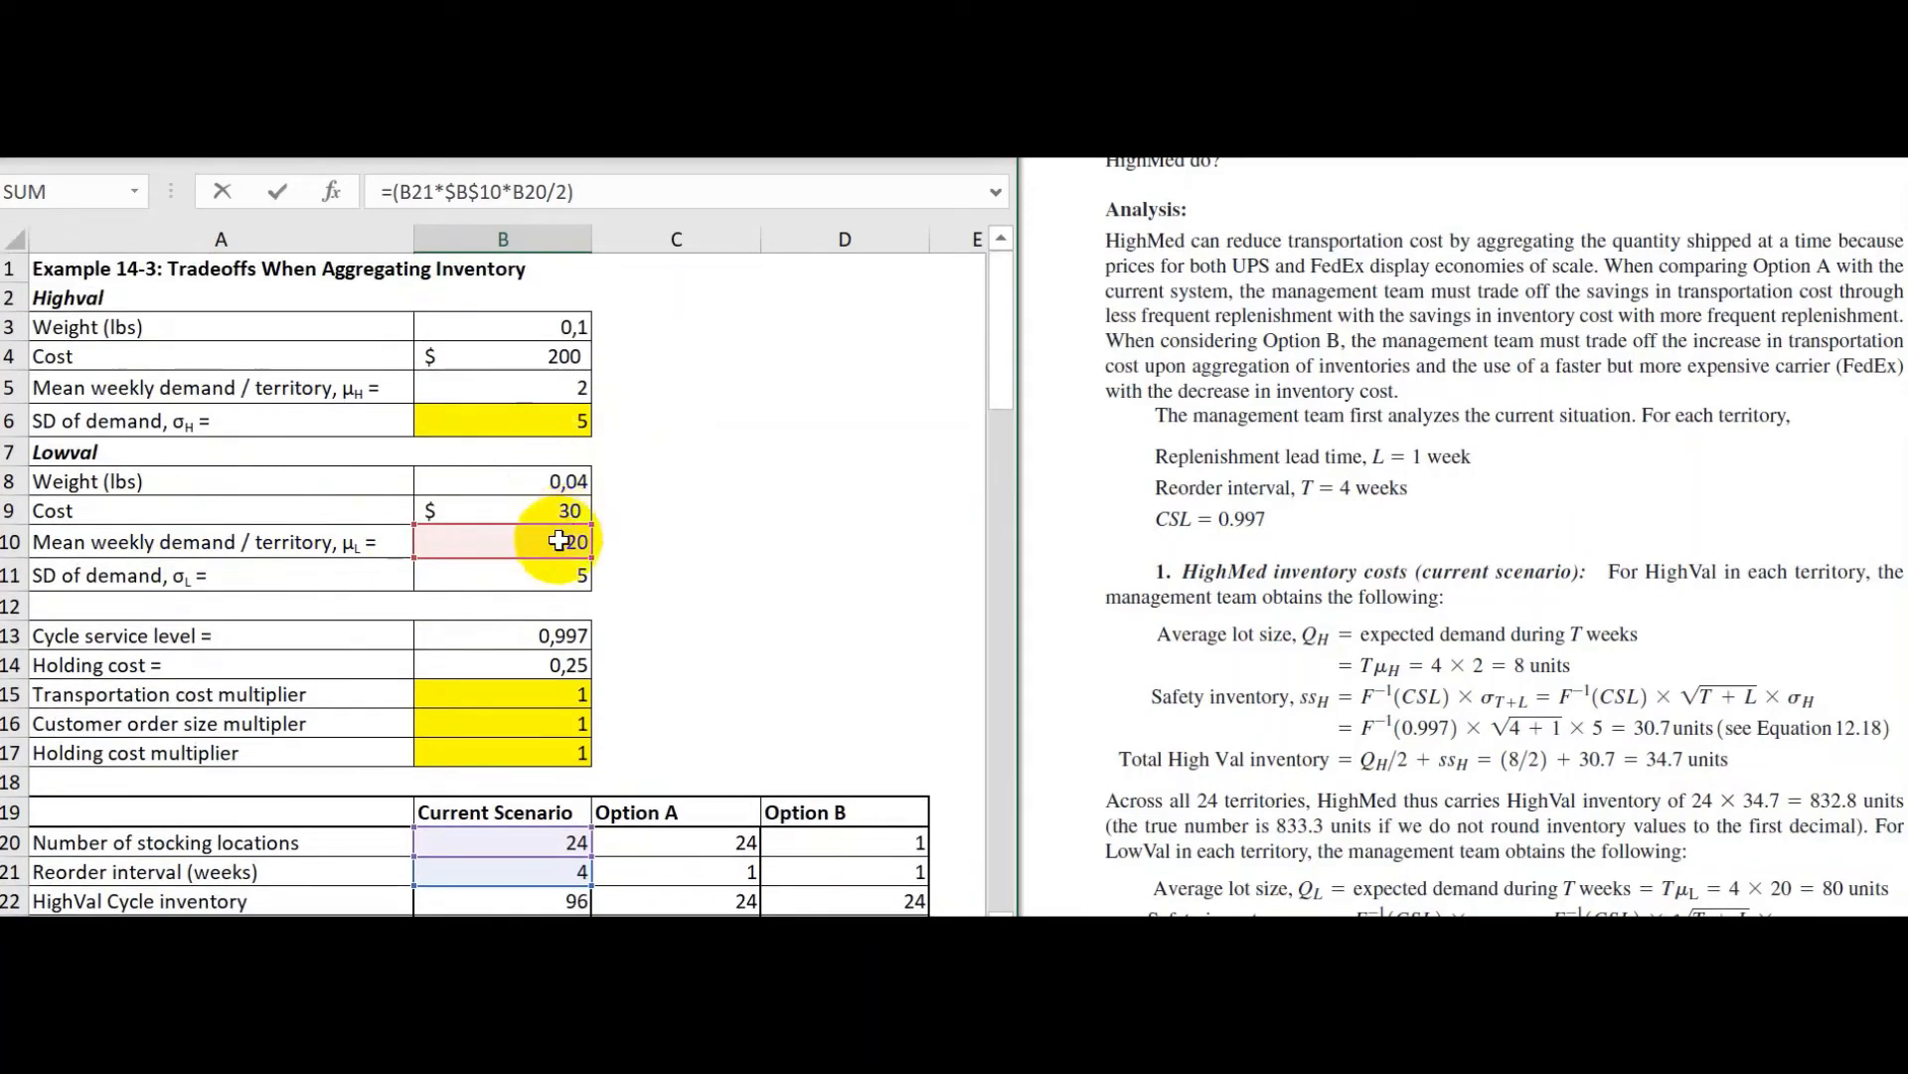
pyautogui.scroll(-2, 551, 548)
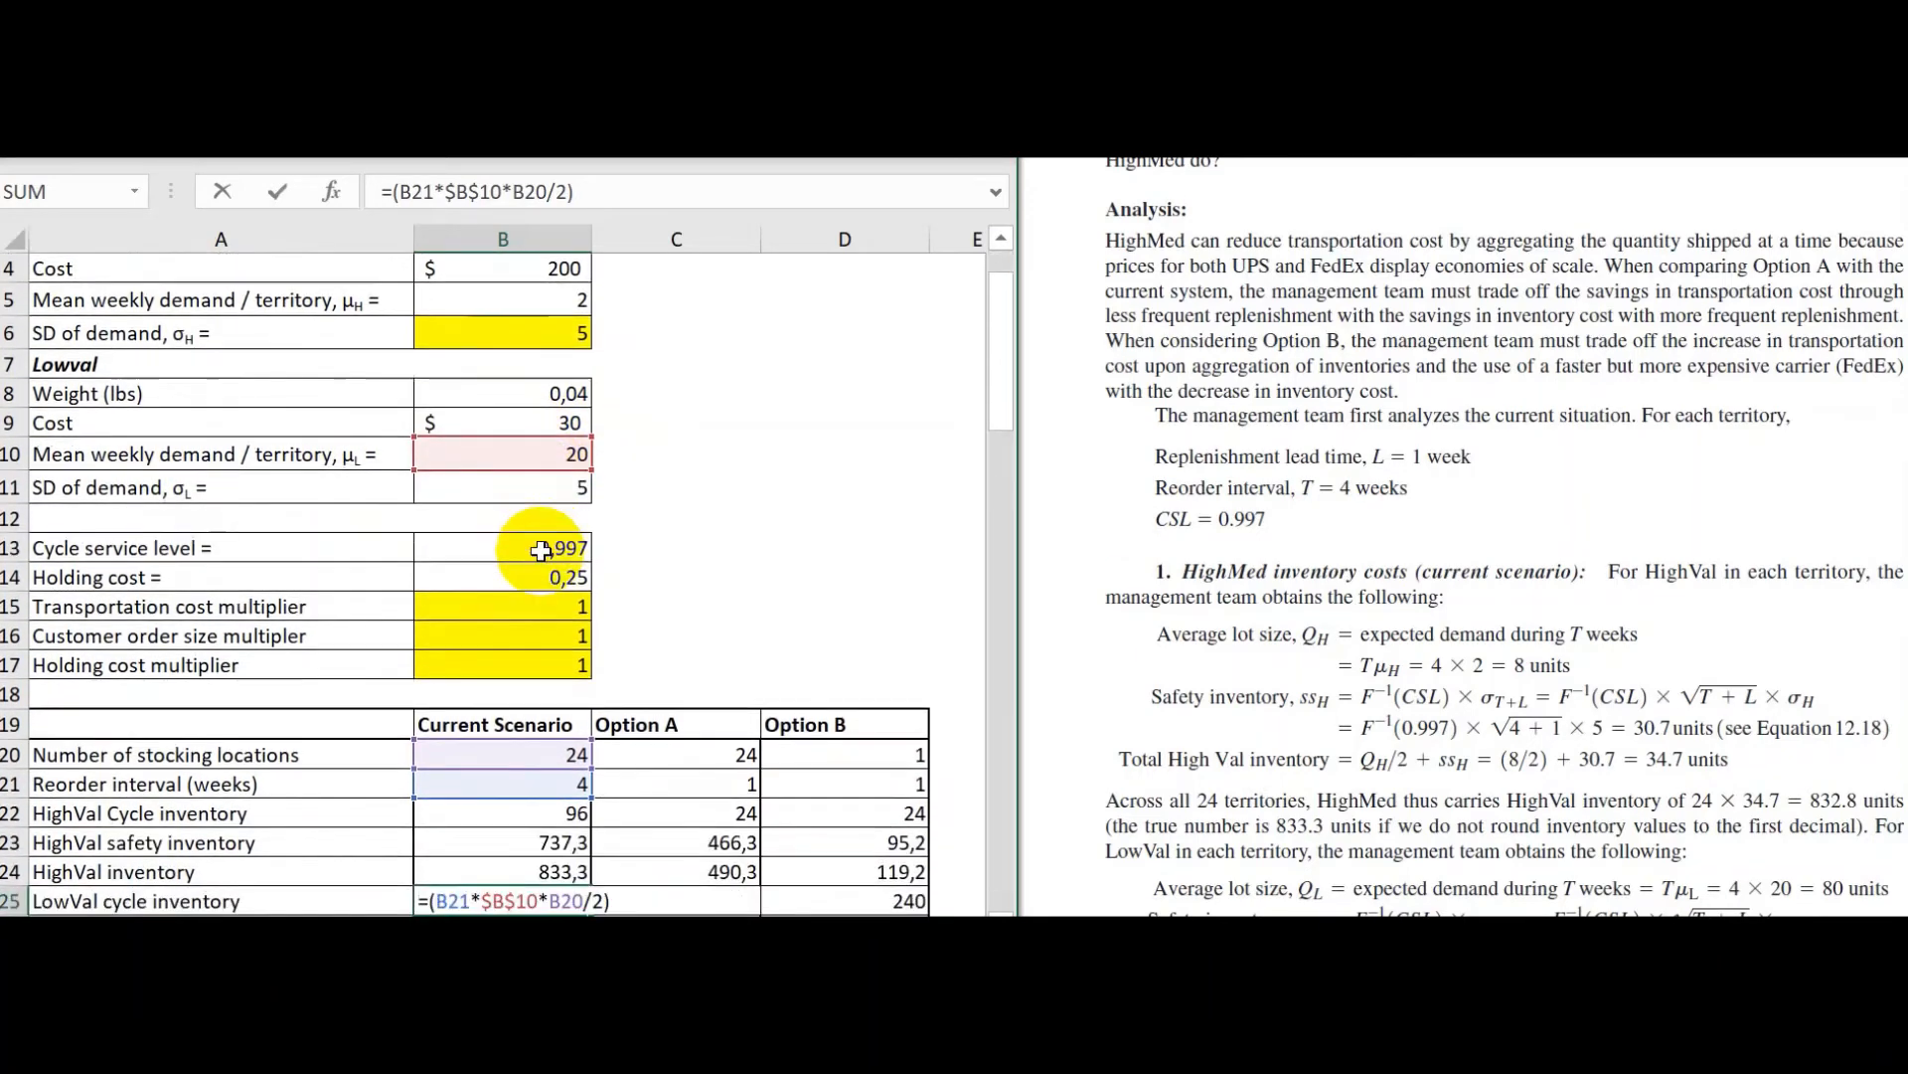
pyautogui.scroll(-1, 538, 563)
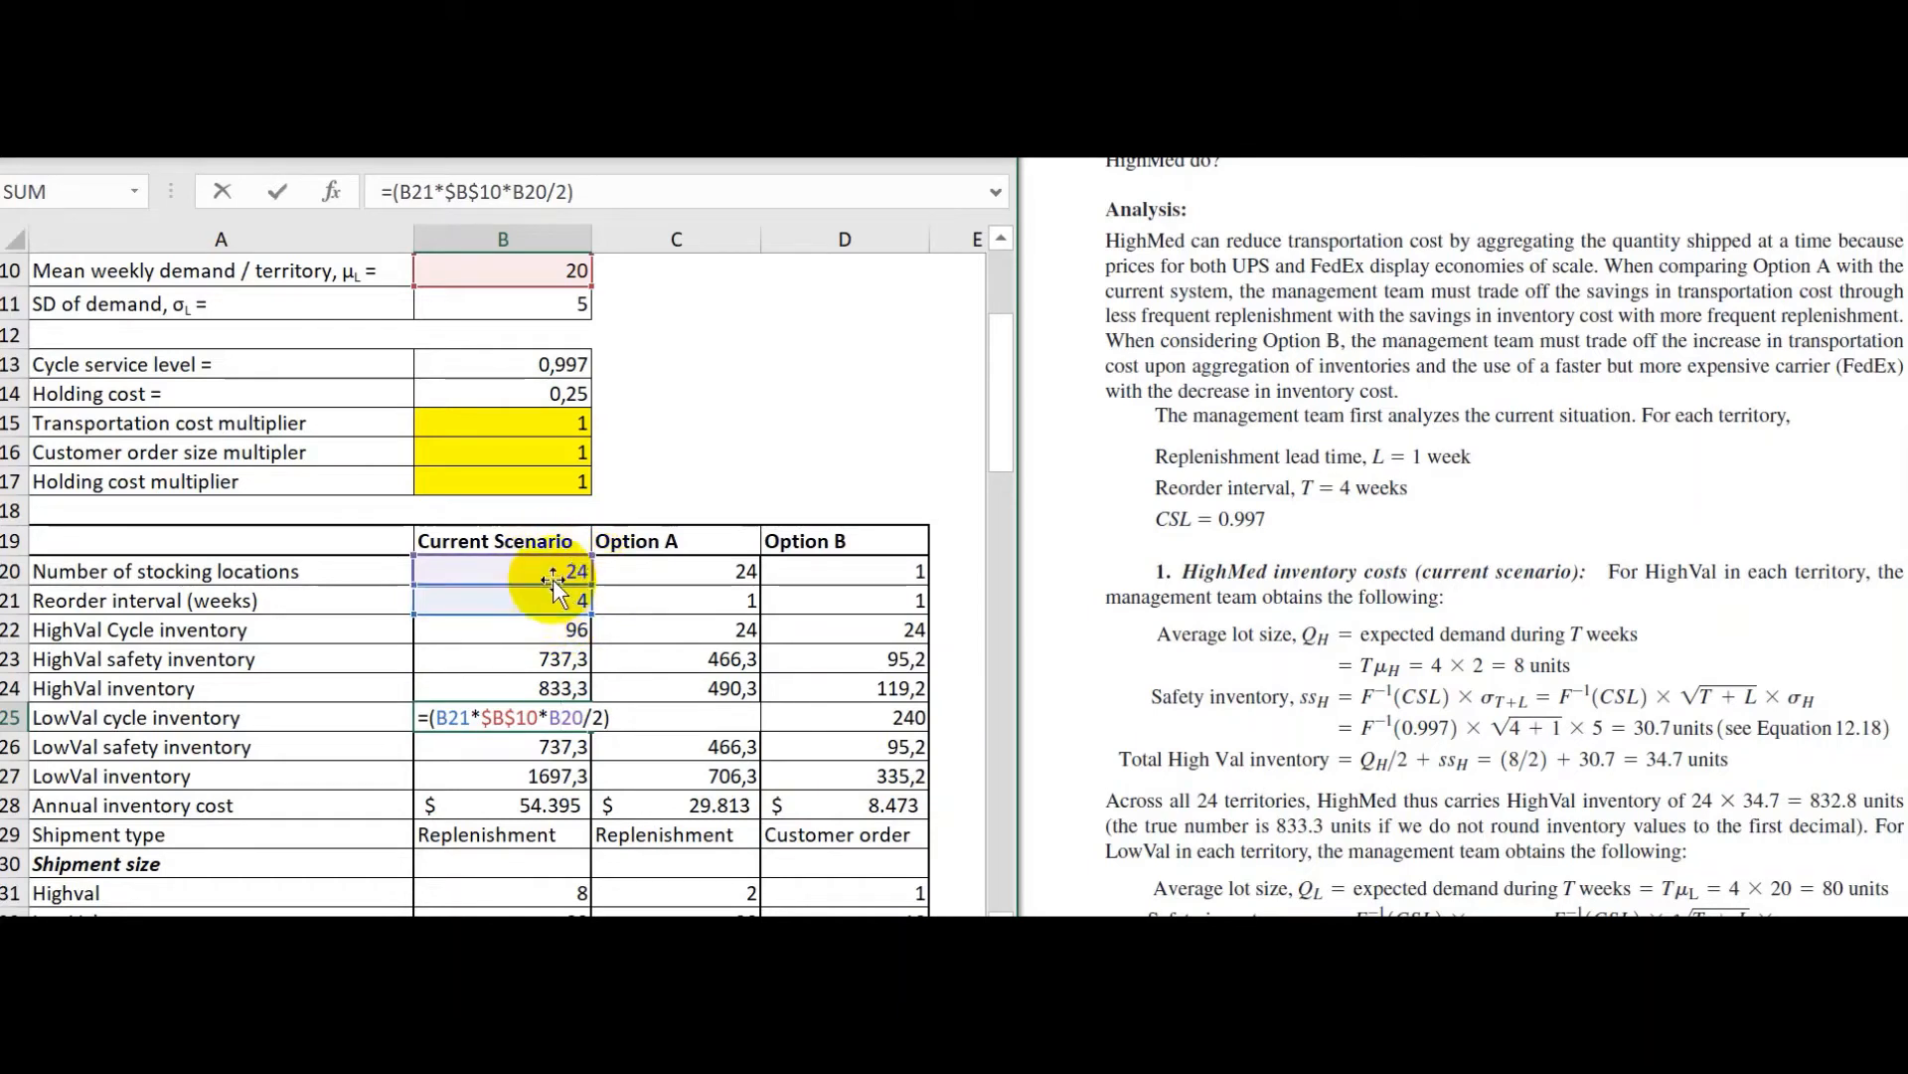
pyautogui.hotkey('ctrl', 'Return')
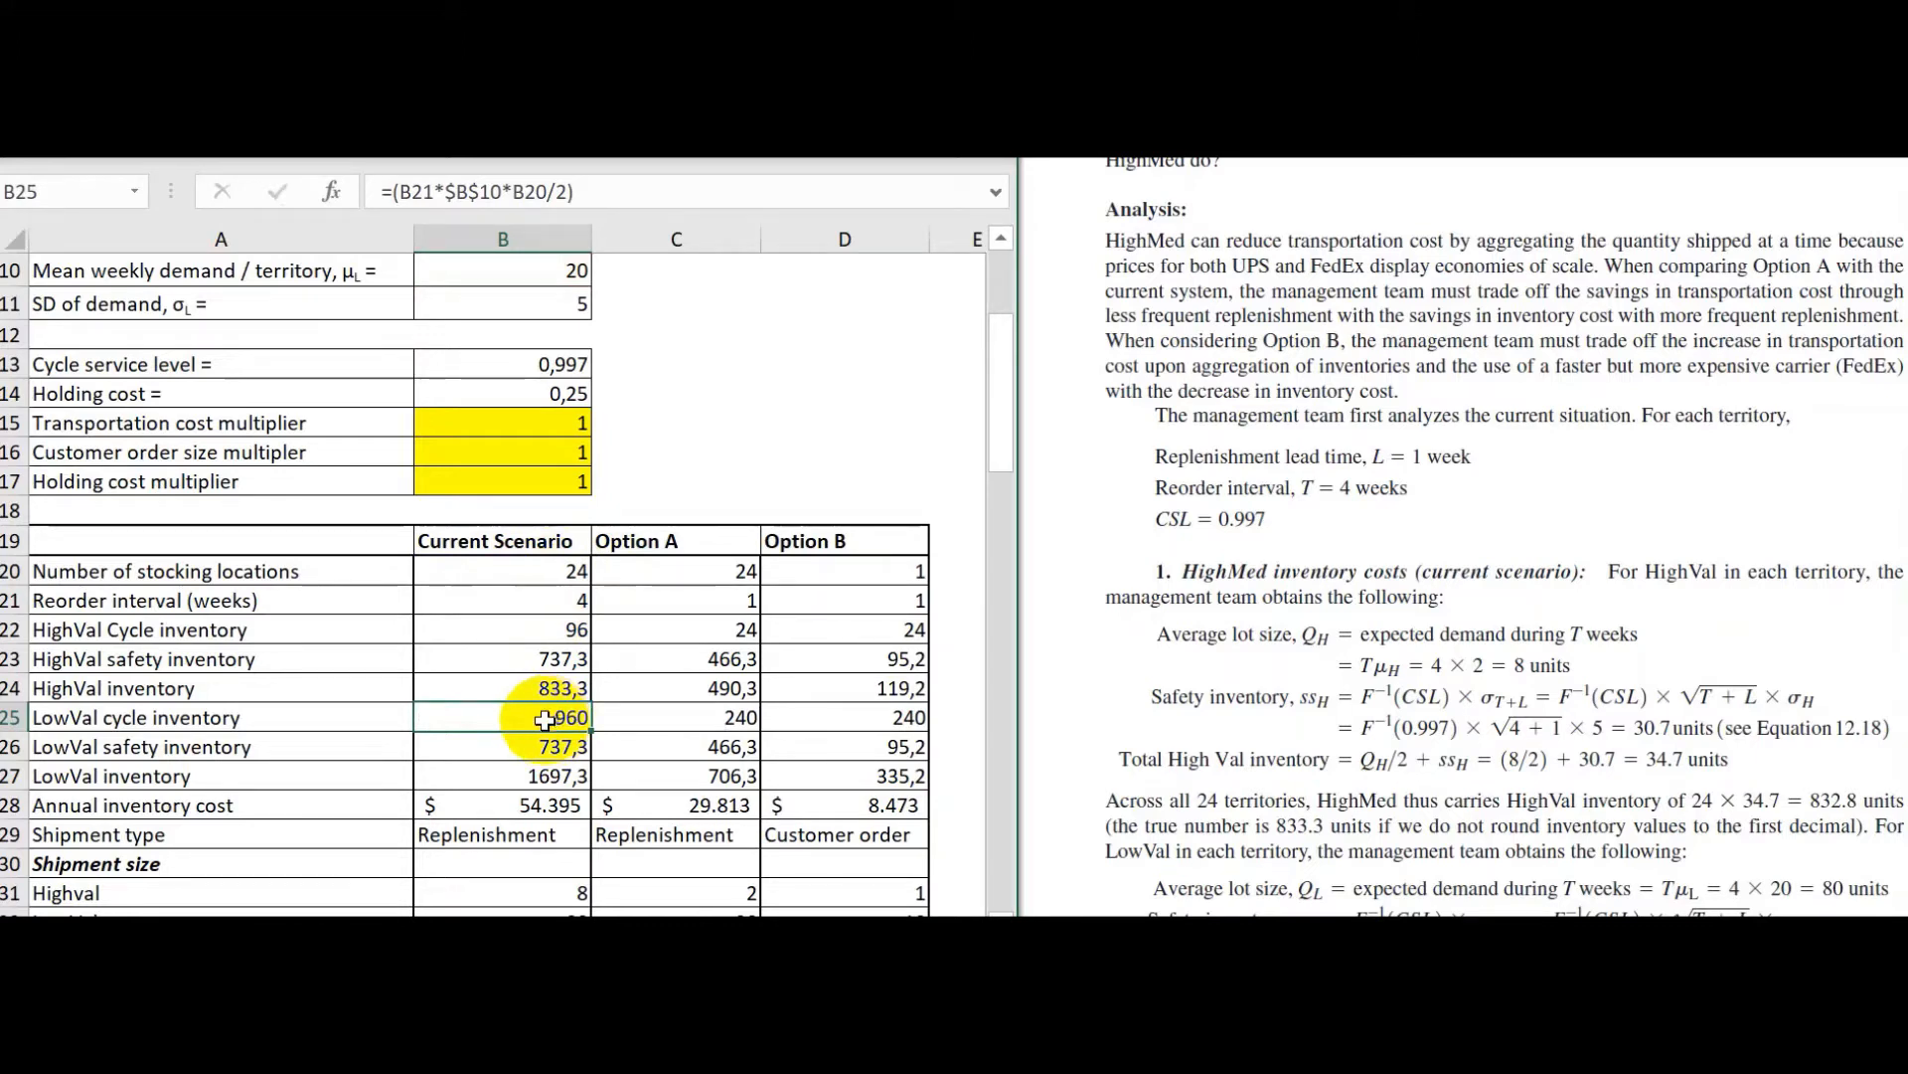
# Inspect which cells the current scenario's LowVal safety inventory formula refers to, without editing it
pyautogui.click(548, 749)
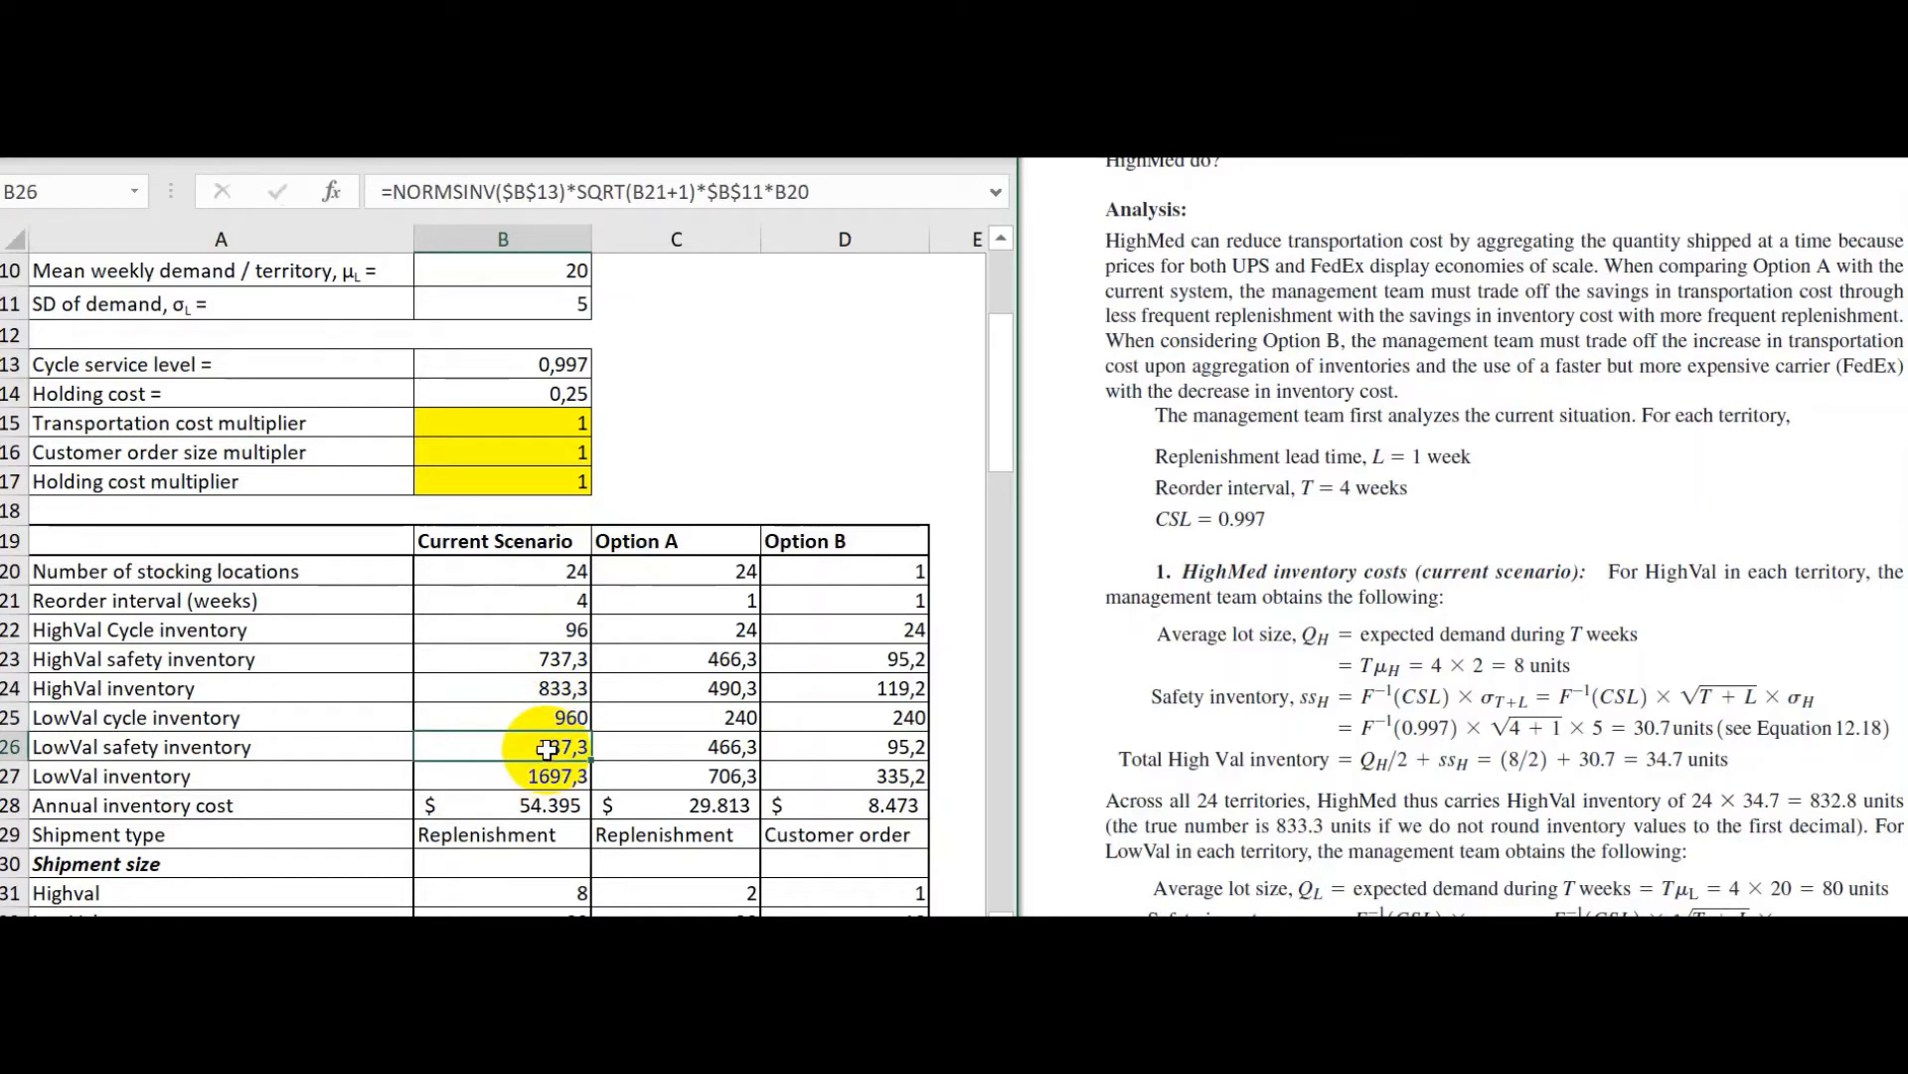
pyautogui.doubleClick(548, 748)
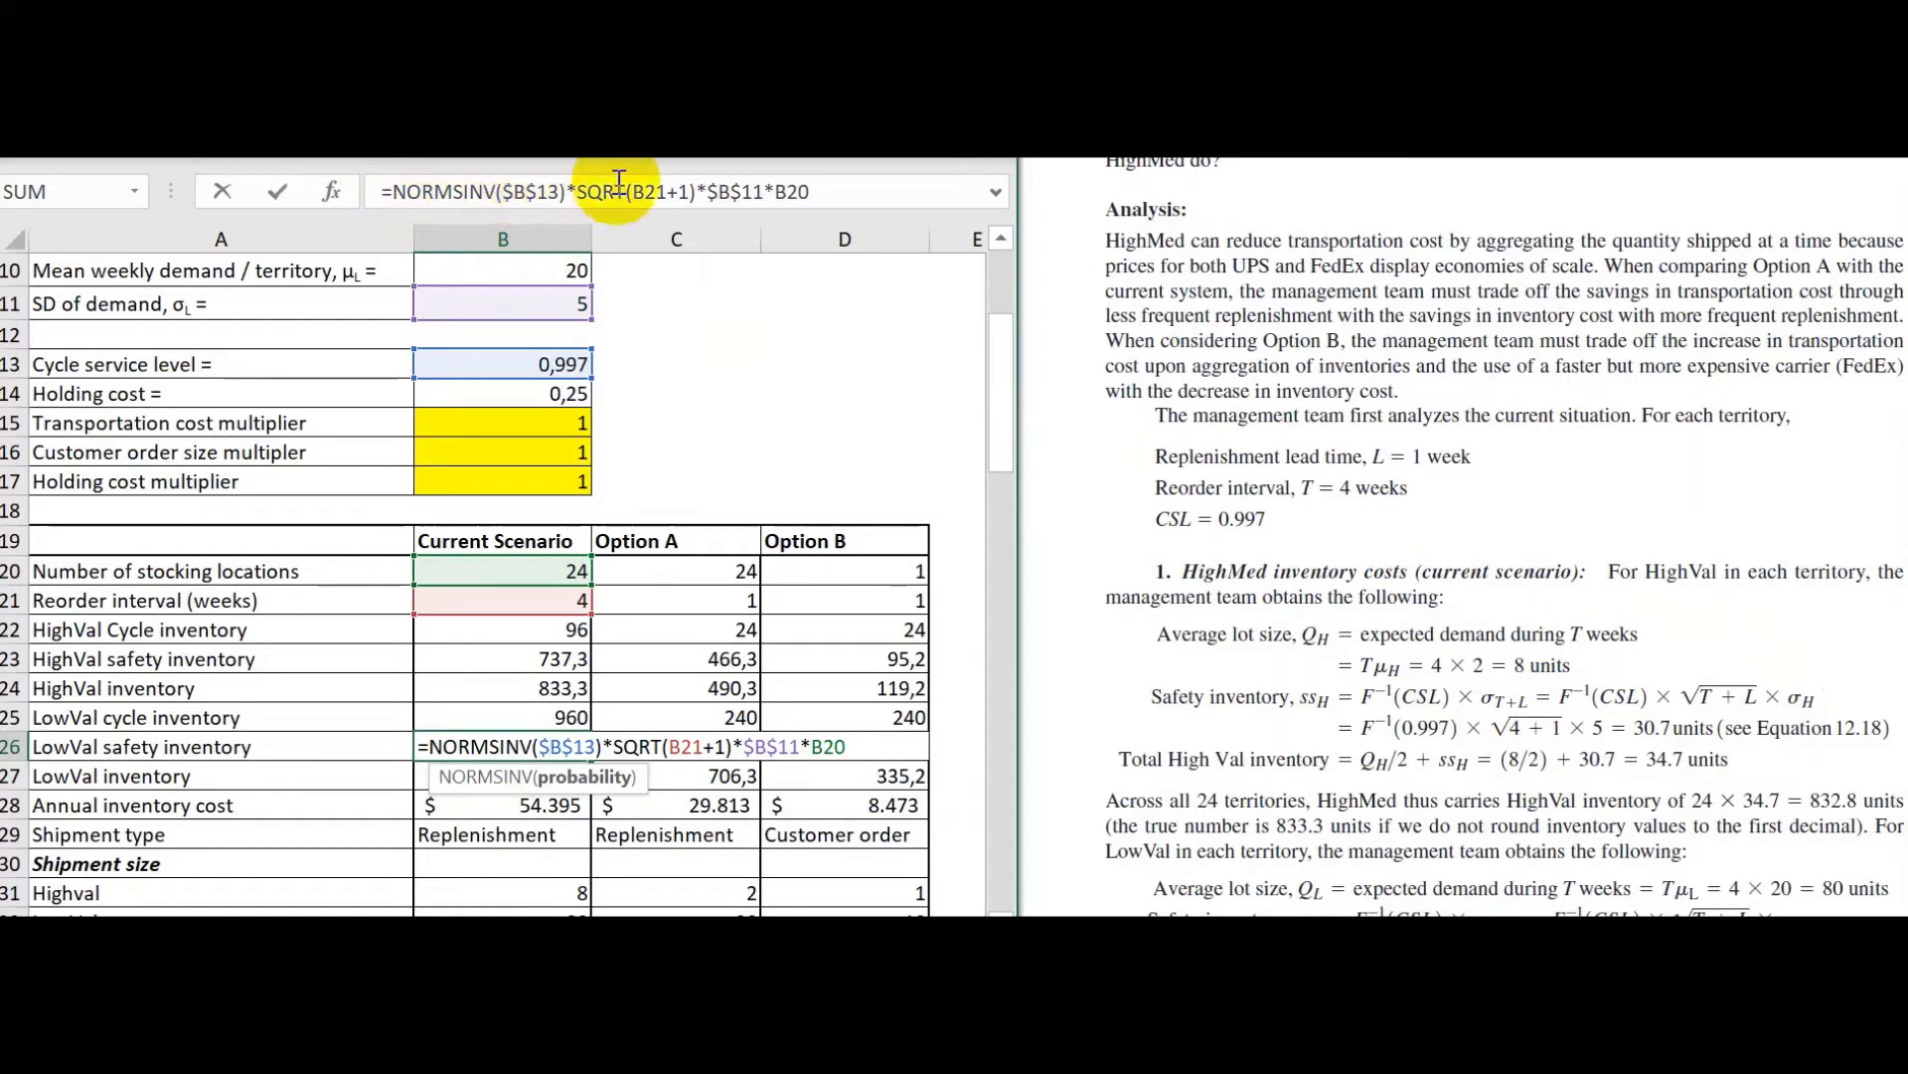
pyautogui.press('Escape')
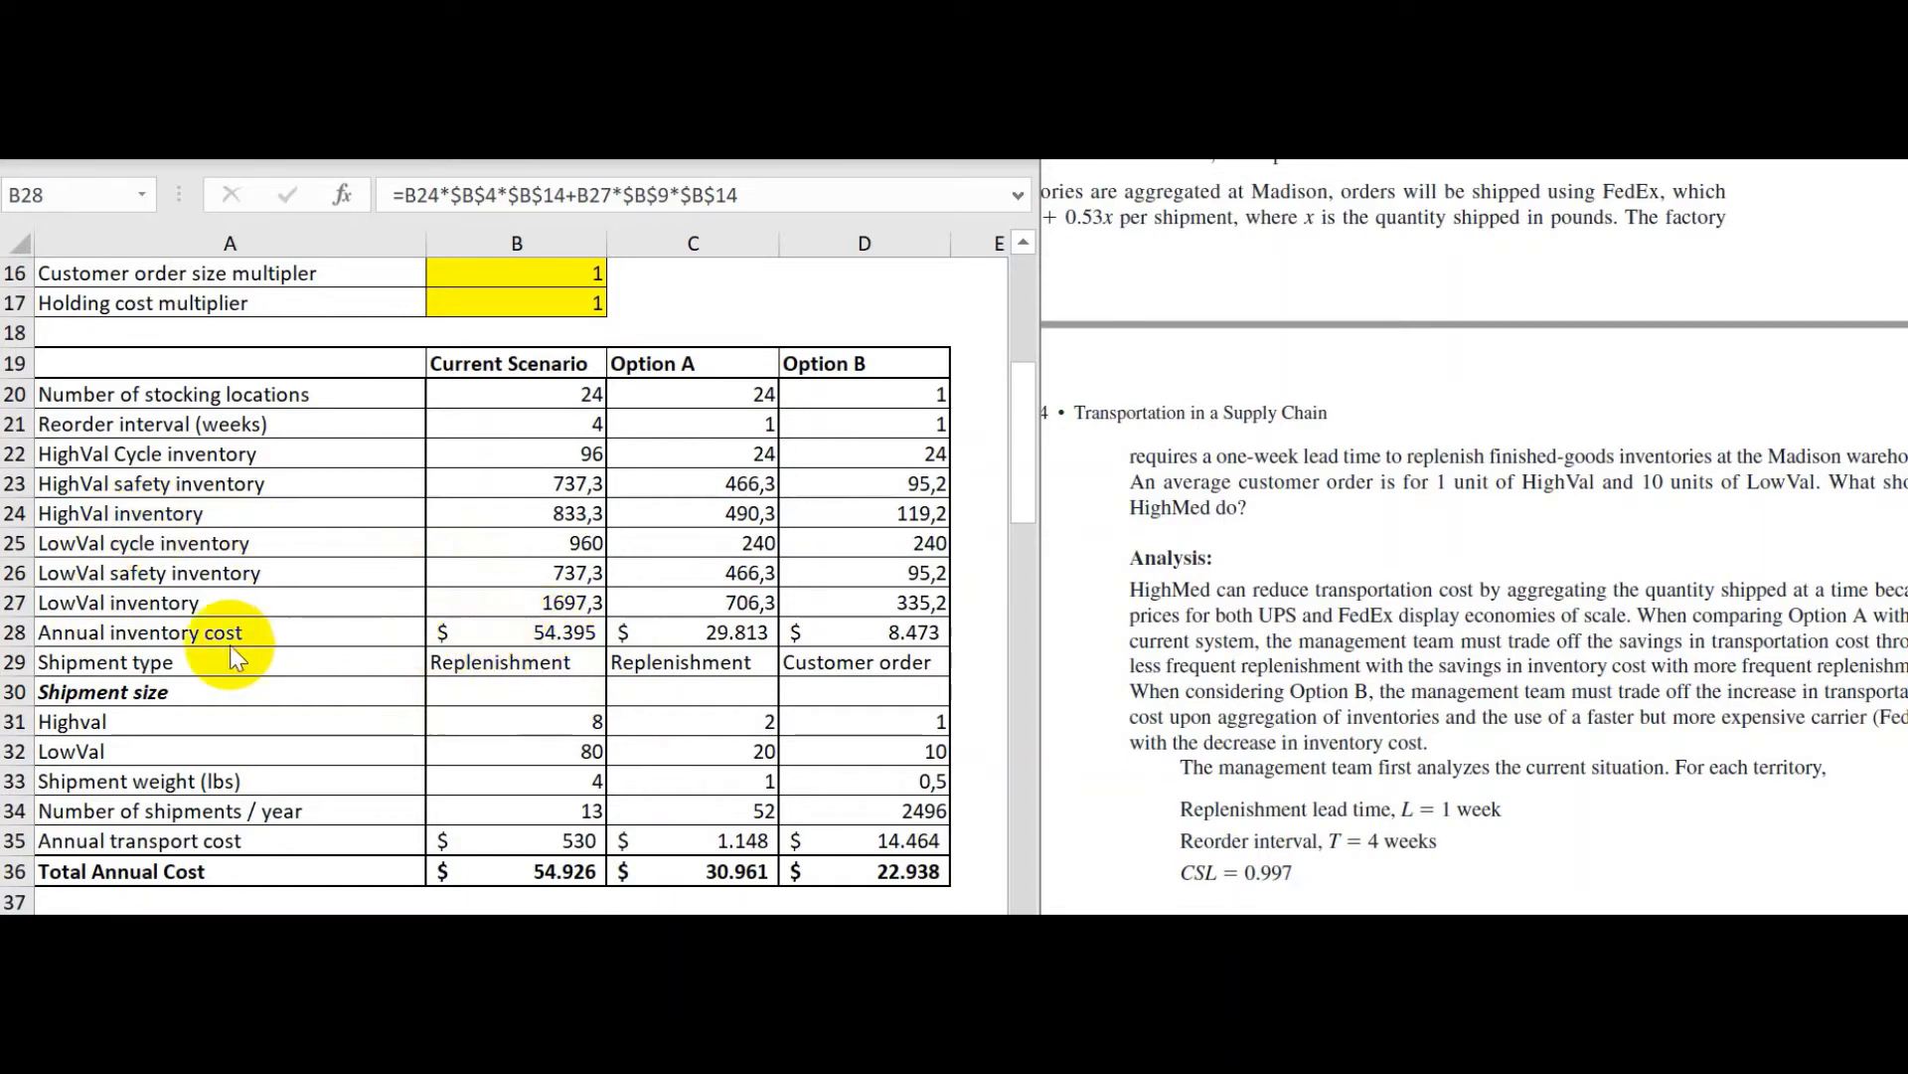
# Highlight the HighVal term B24*$B$4*$B$14 in the current scenario's annual inventory cost formula and trace it to its HighVal inventory, cost and holding cost cells
pyautogui.click(548, 633)
pyautogui.doubleClick(548, 633)
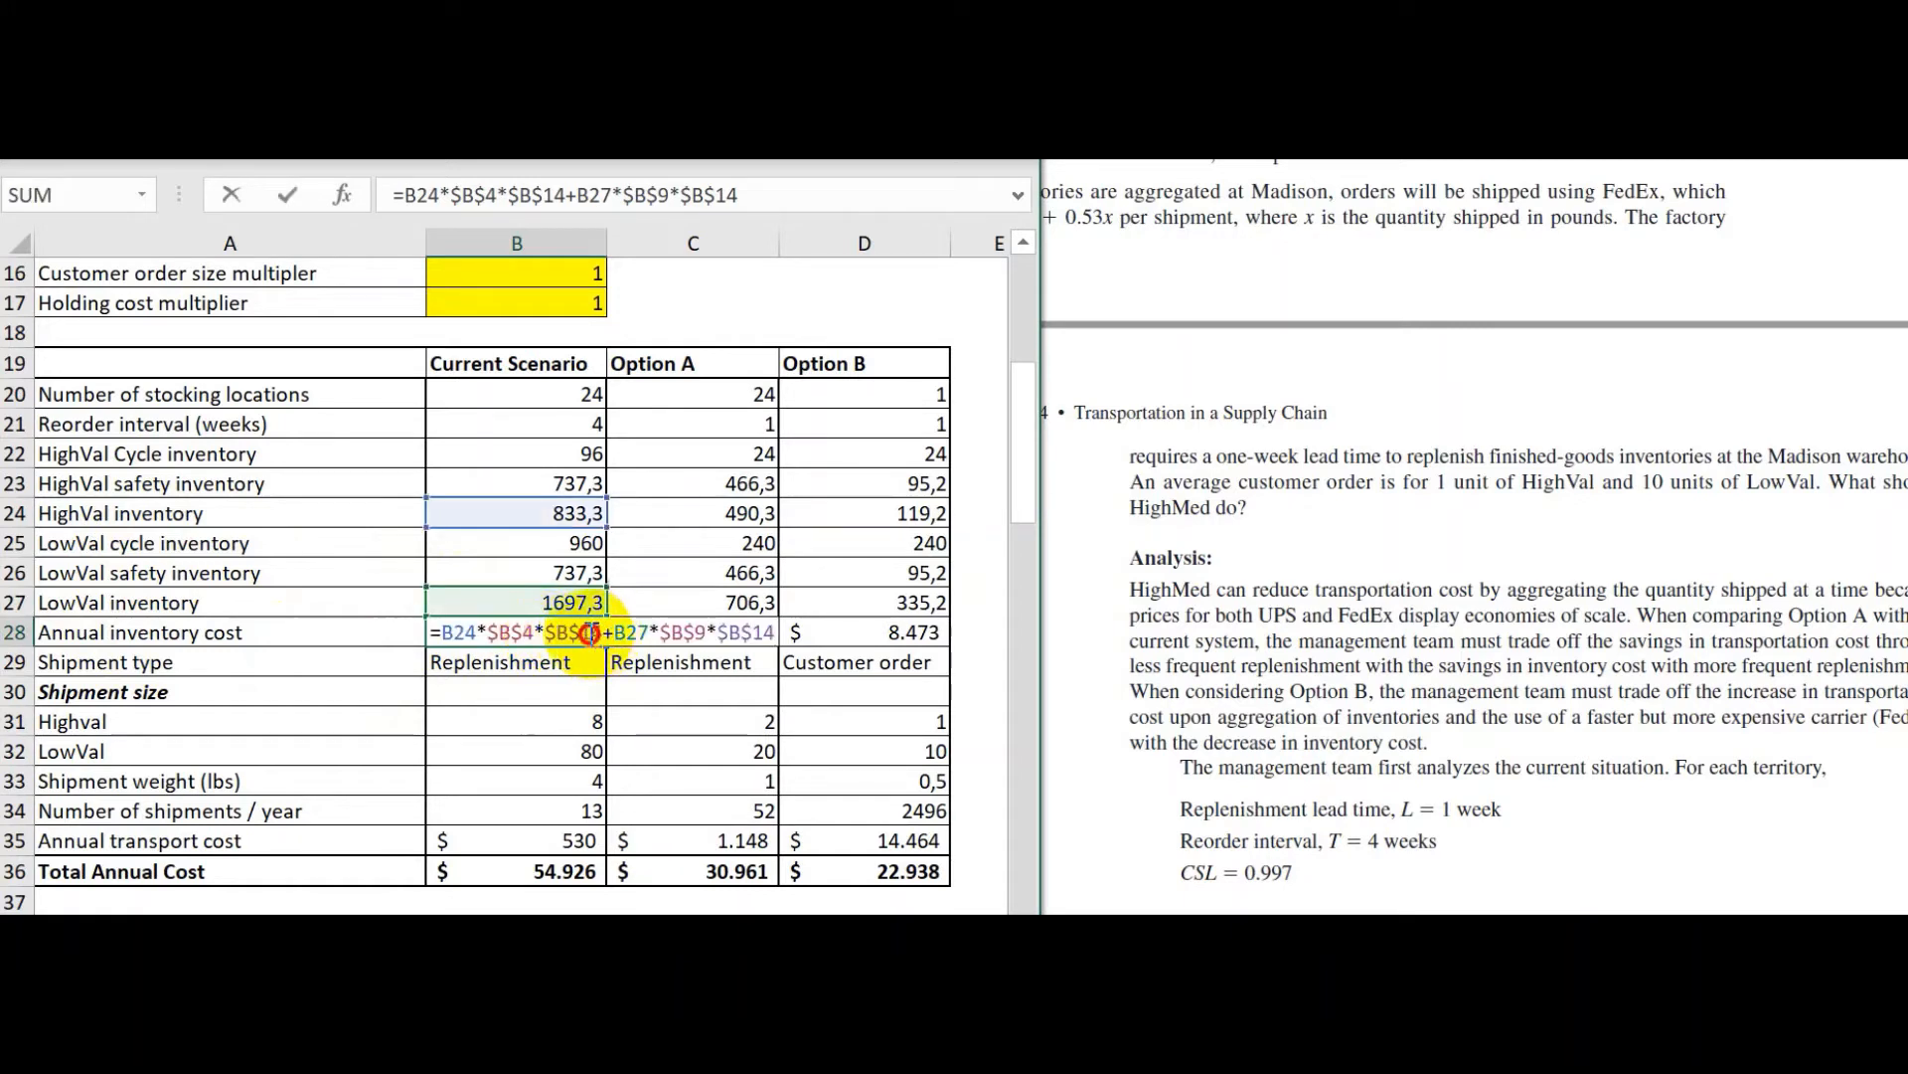
pyautogui.moveTo(589, 633); pyautogui.dragTo(460, 637)
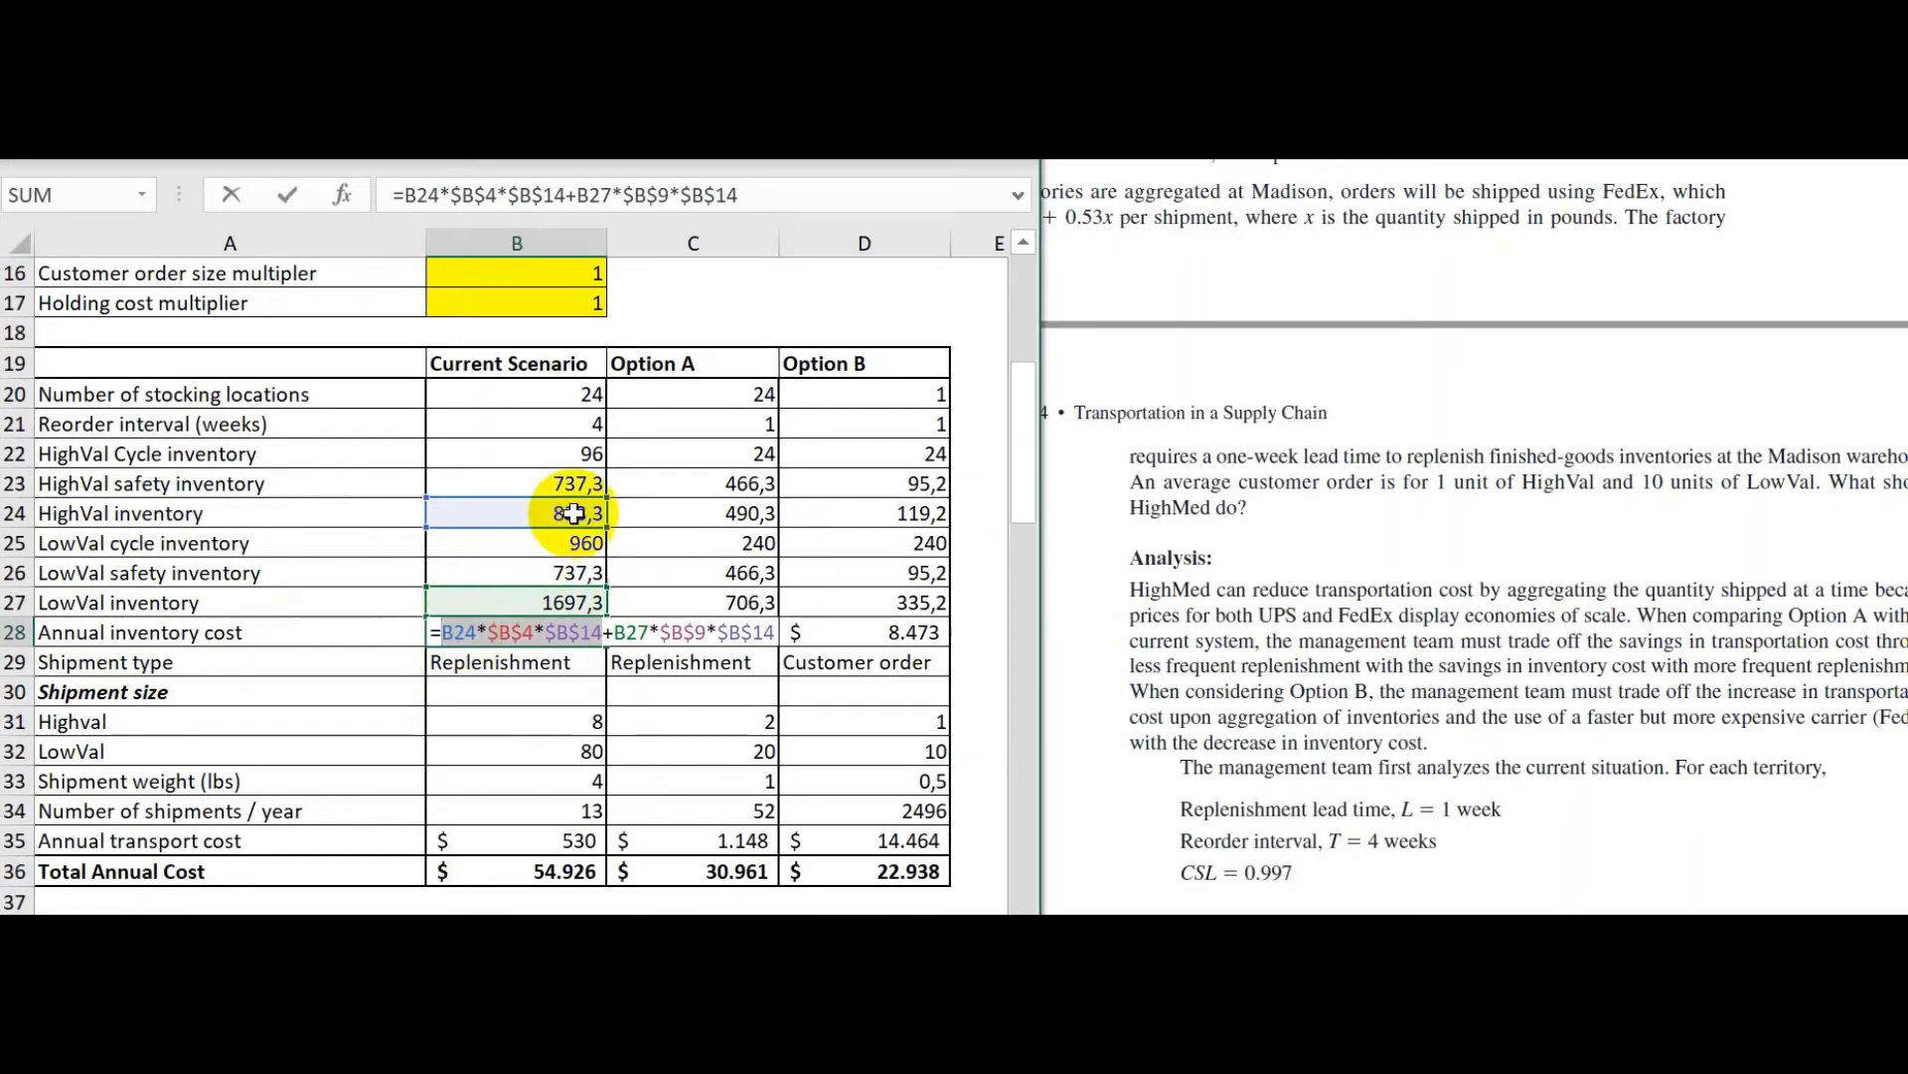
pyautogui.scroll(3, 575, 513)
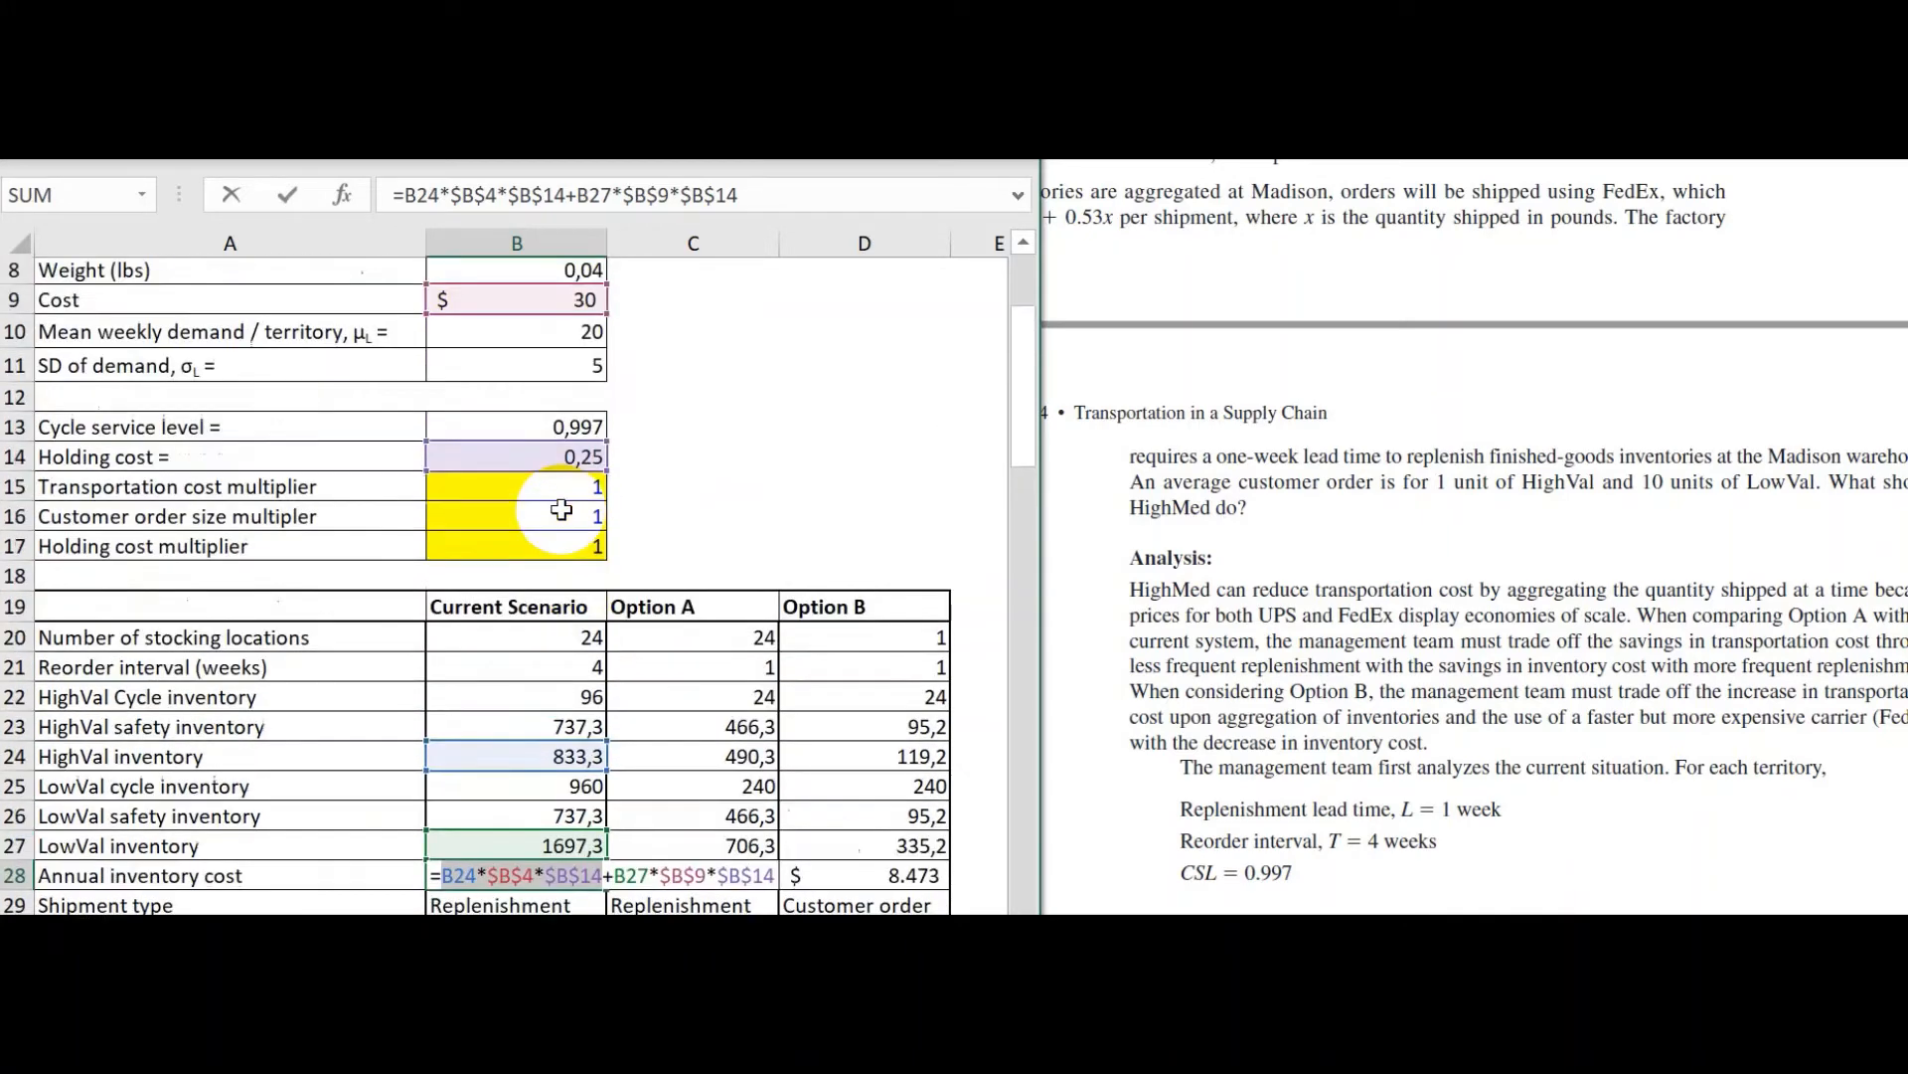
pyautogui.scroll(2, 562, 367)
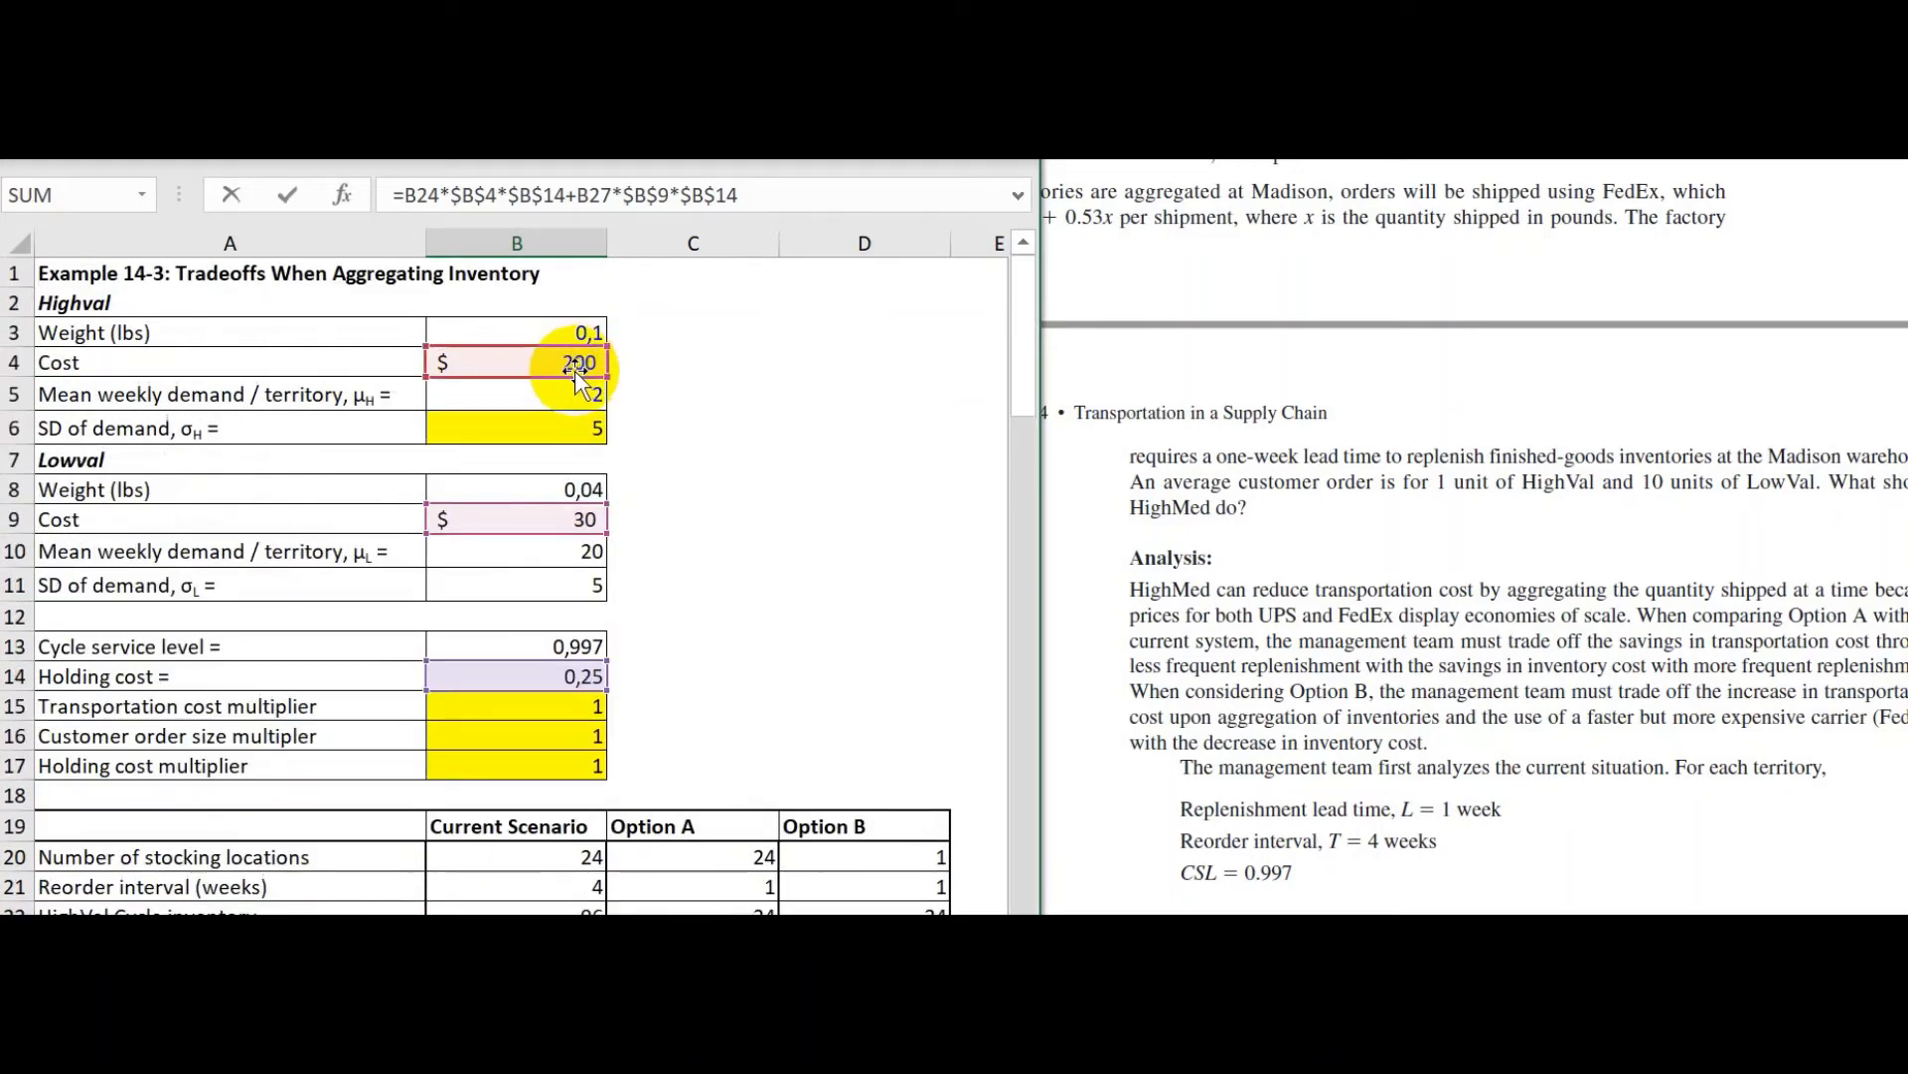
pyautogui.scroll(-4, 575, 370)
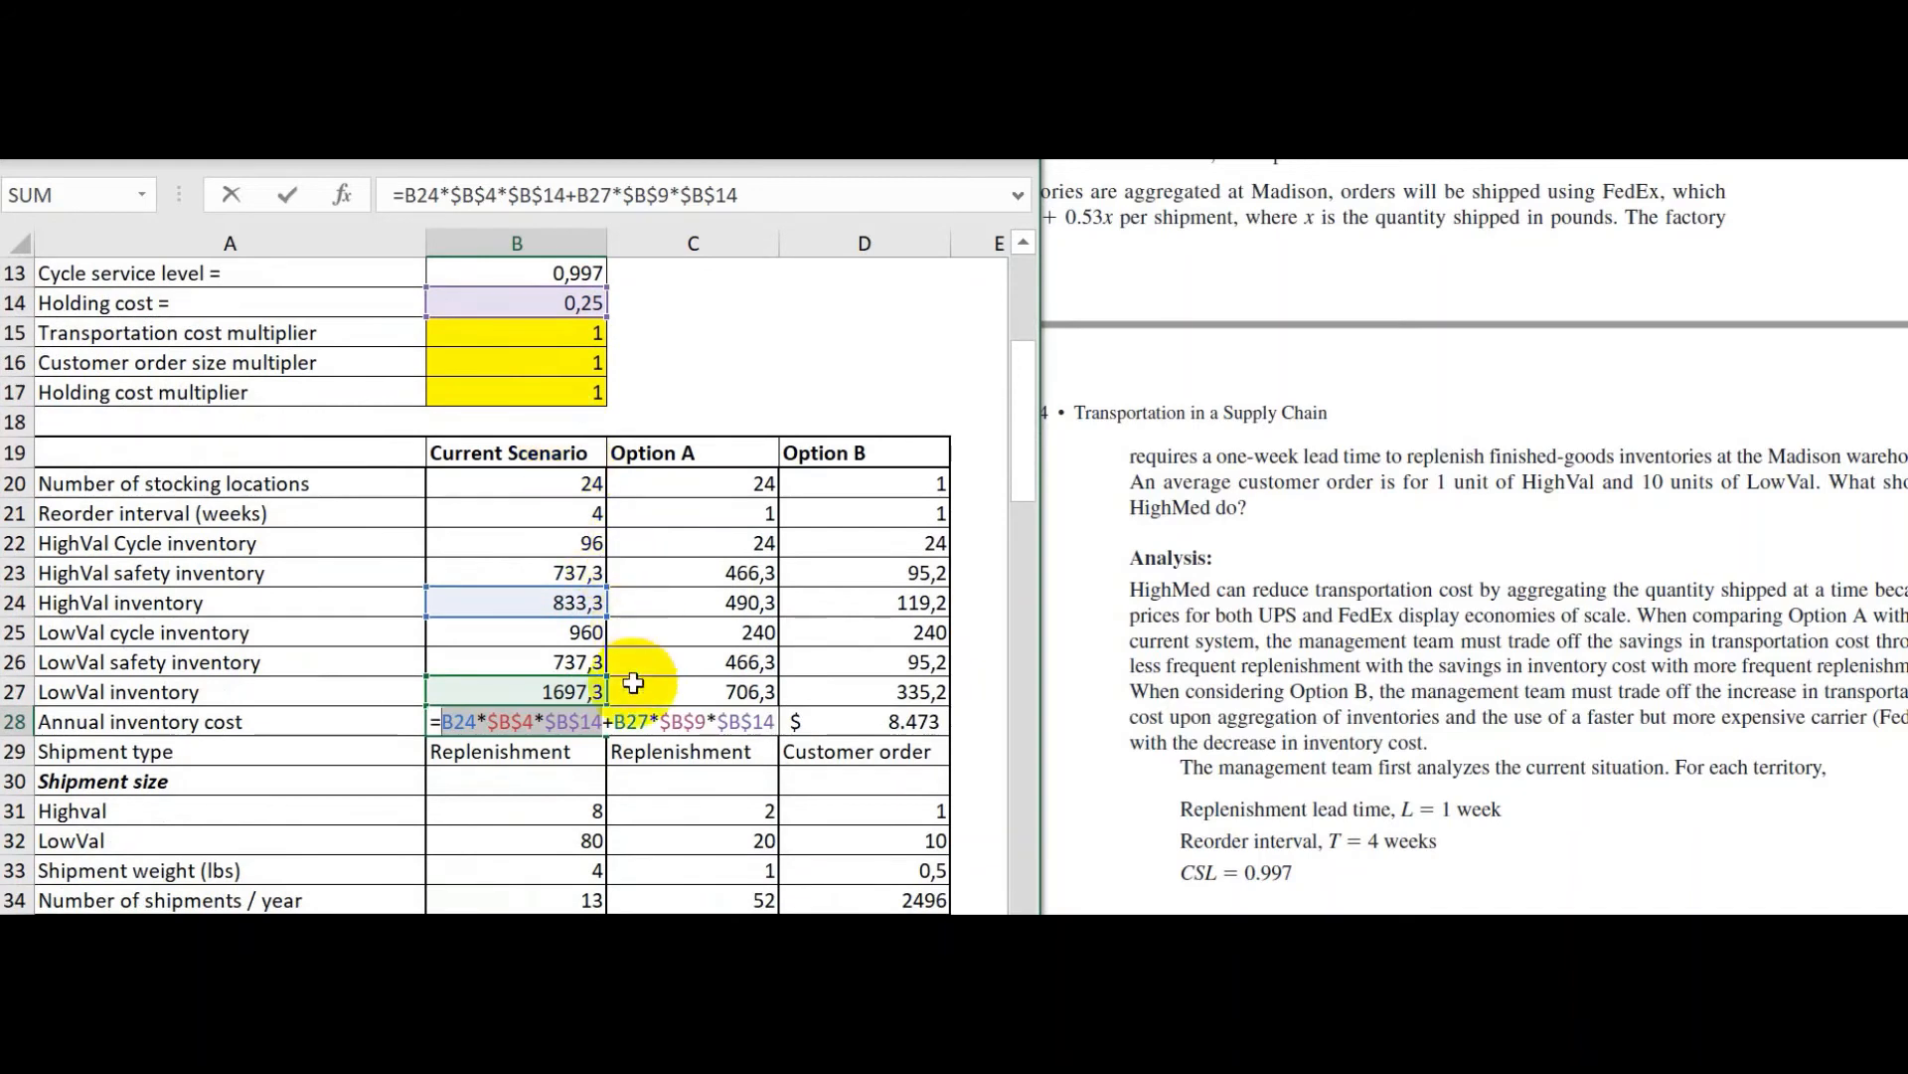
# Highlight the LowVal term B27*$B$9*$B$14 in the annual inventory cost formula, trace its input cells, and close the formula without editing it
pyautogui.moveTo(611, 721); pyautogui.dragTo(770, 722)
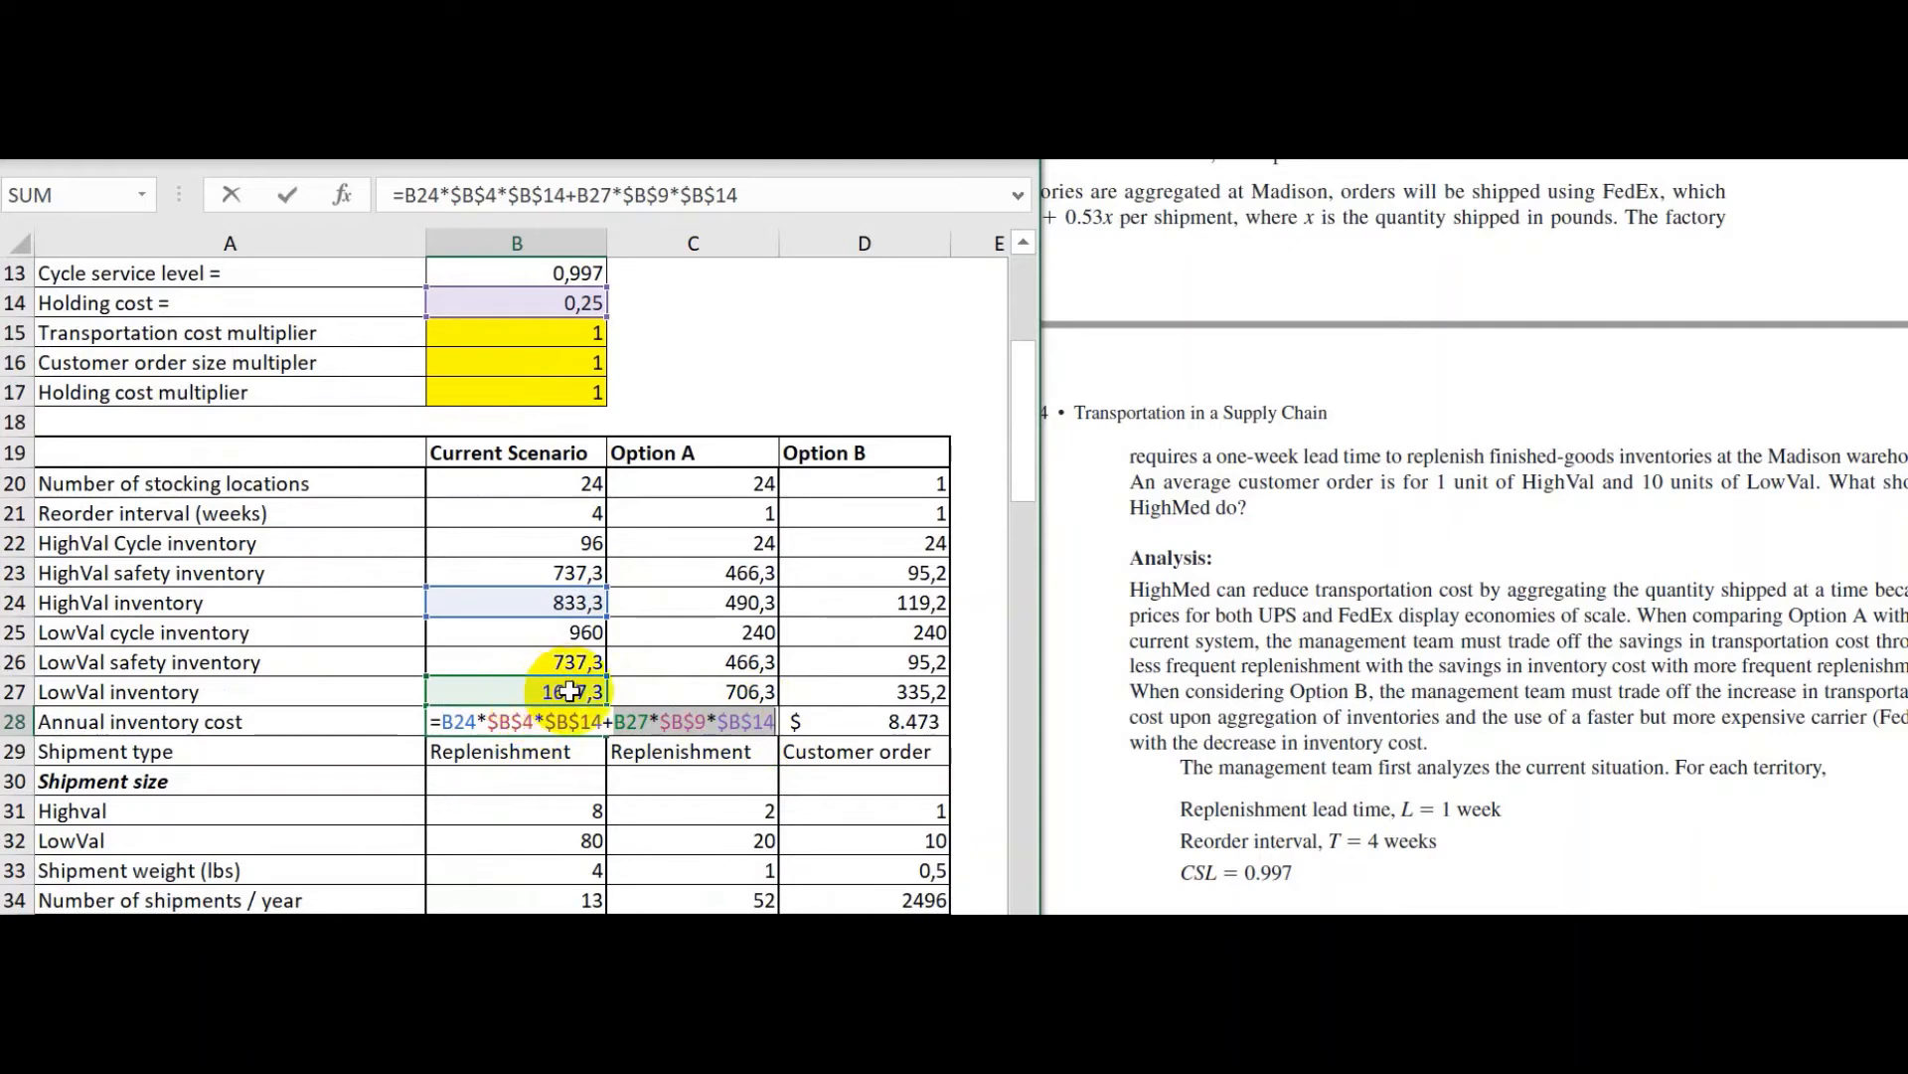
pyautogui.scroll(1, 497, 545)
pyautogui.scroll(2, 497, 545)
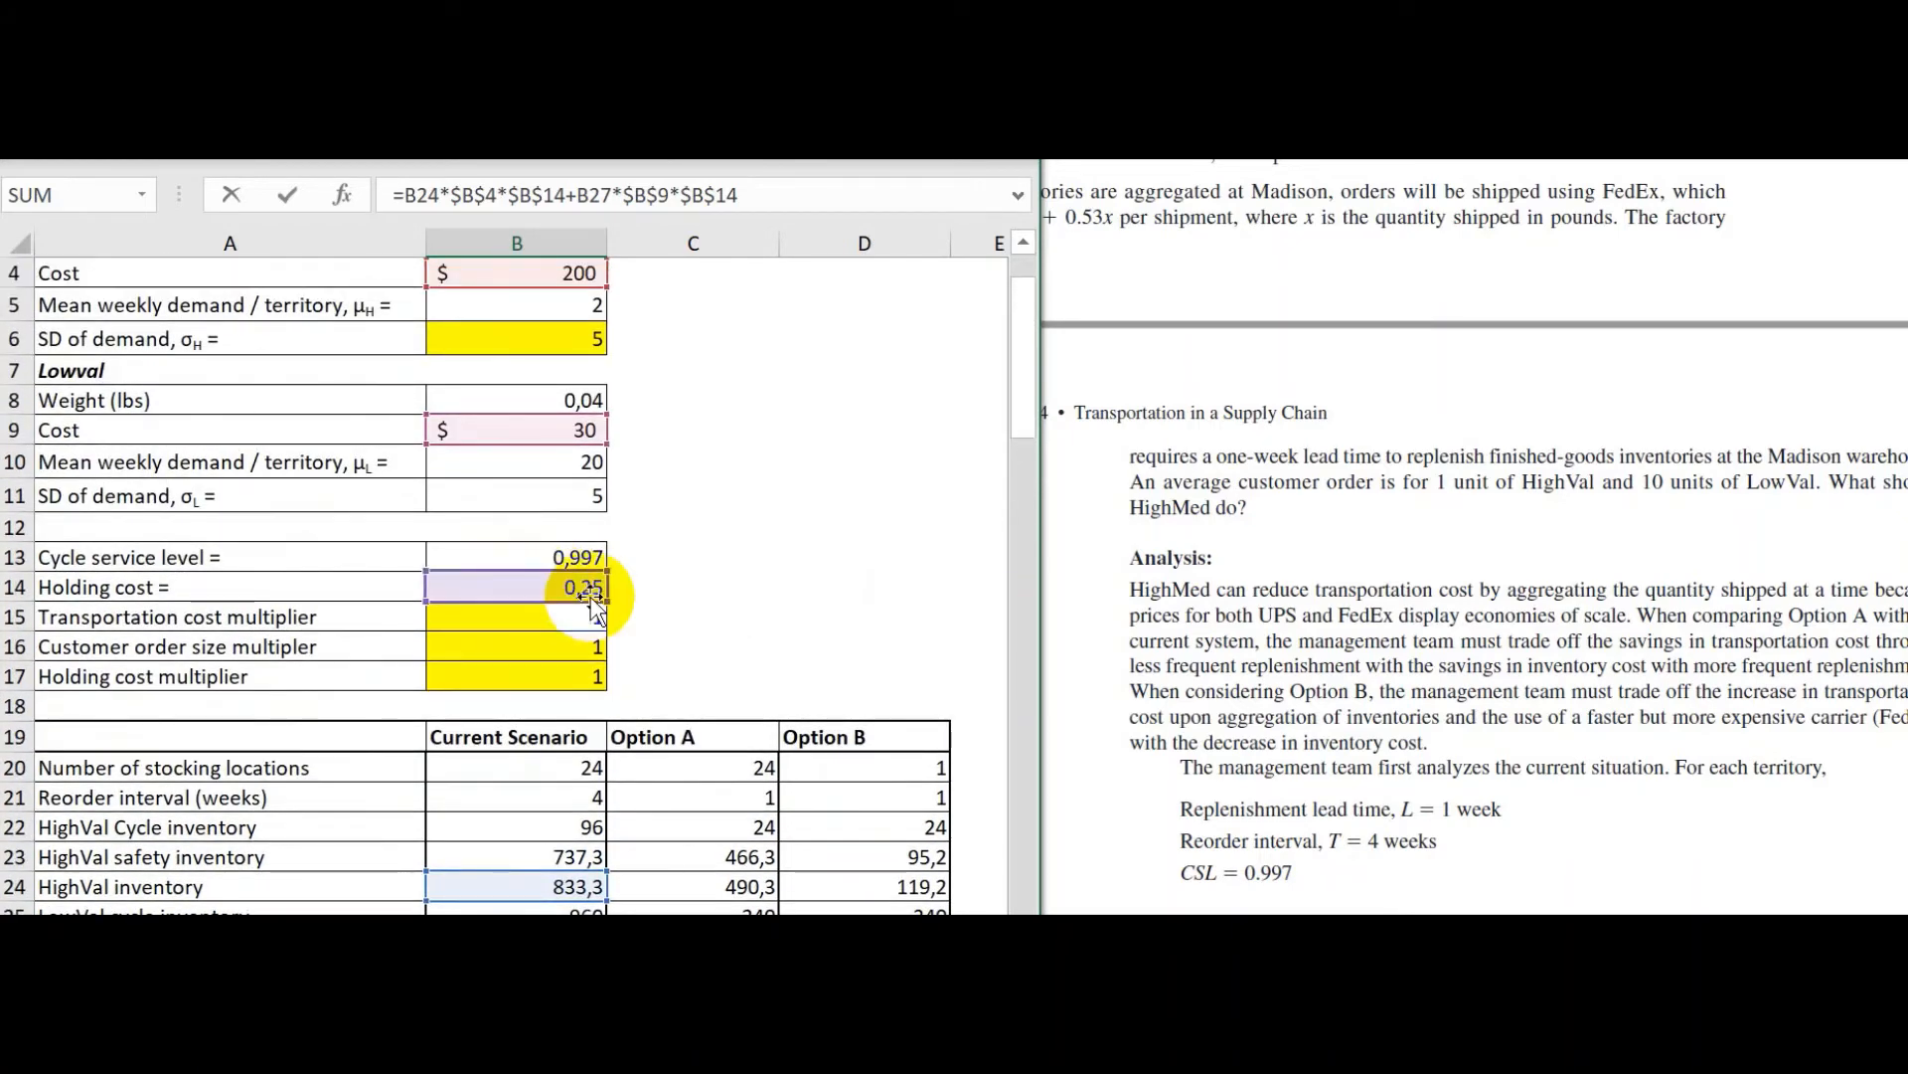
pyautogui.scroll(-2, 656, 688)
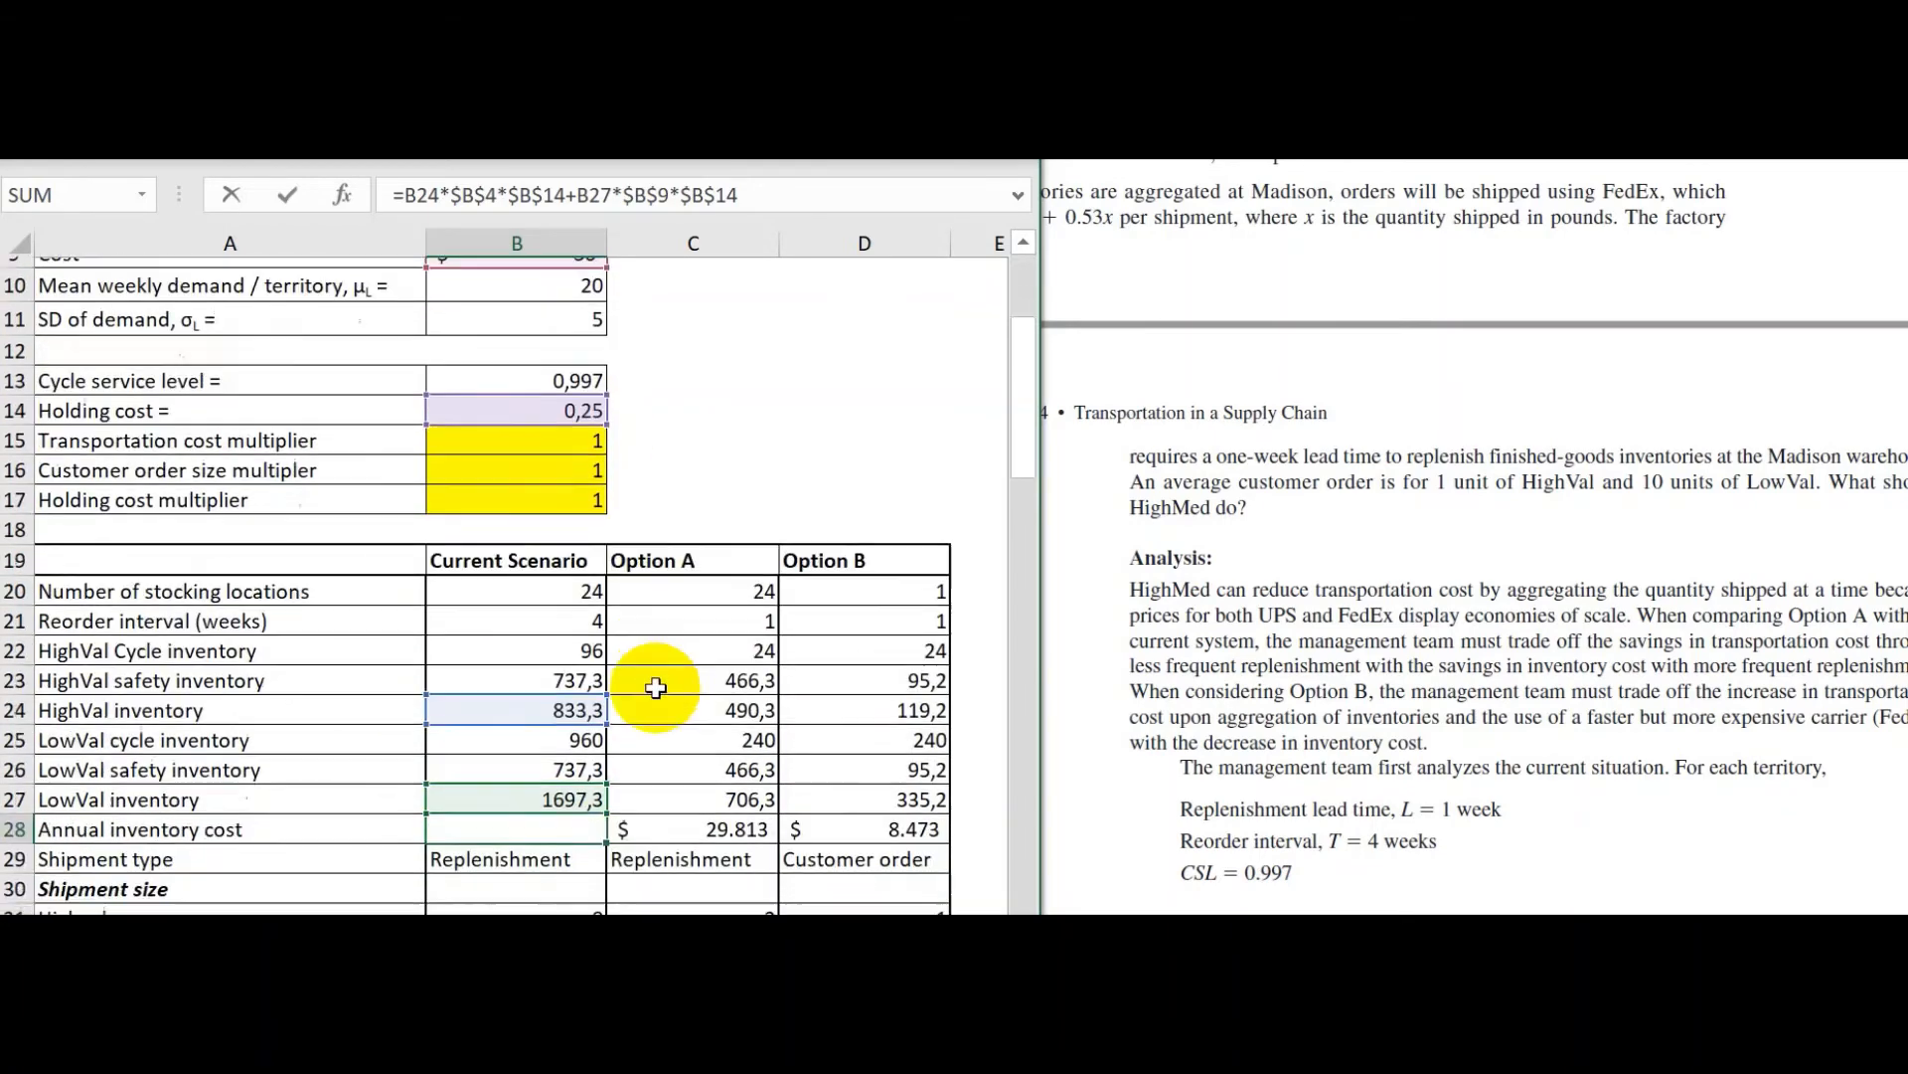
pyautogui.scroll(-1, 656, 687)
pyautogui.hotkey('ctrl', 'Return')
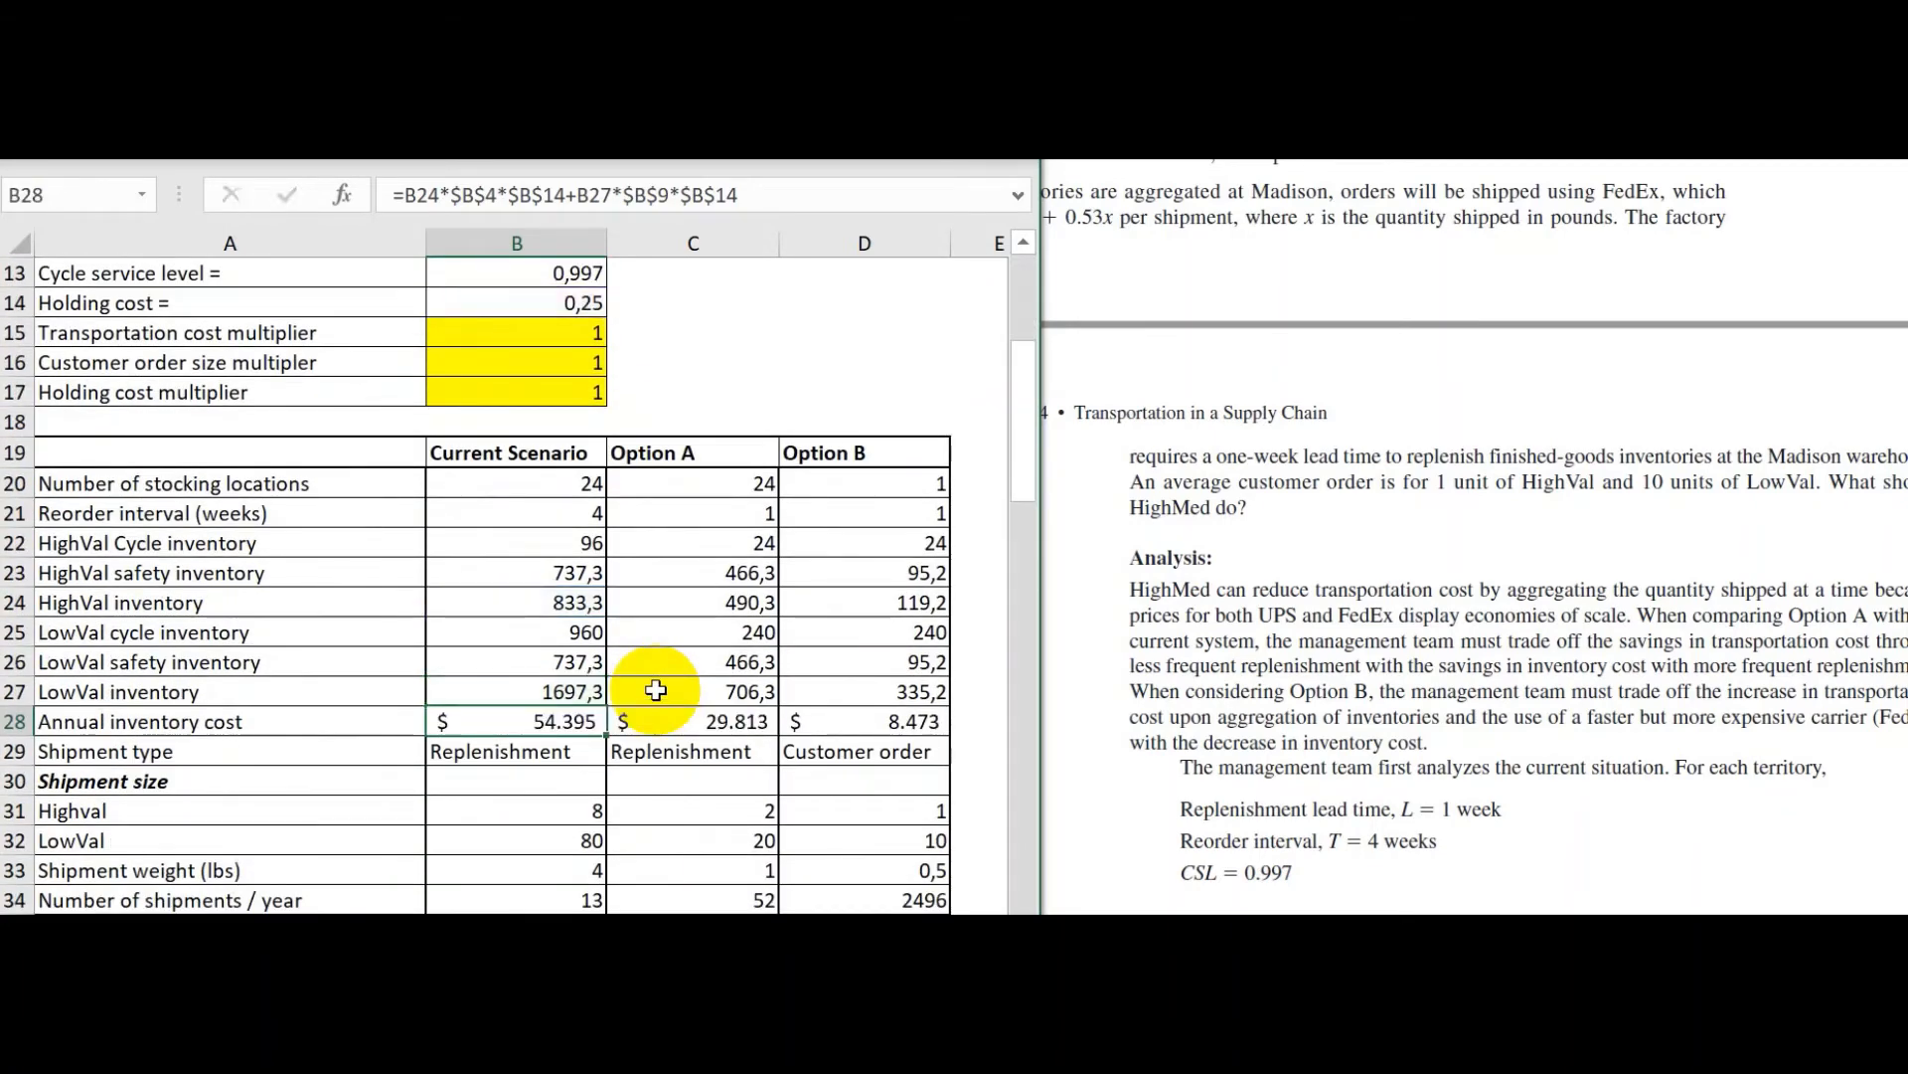
# Look over the shipment and transport cost rows, and check the current scenario's HighVal shipment size formula against the inputs above
pyautogui.scroll(-1, 562, 700)
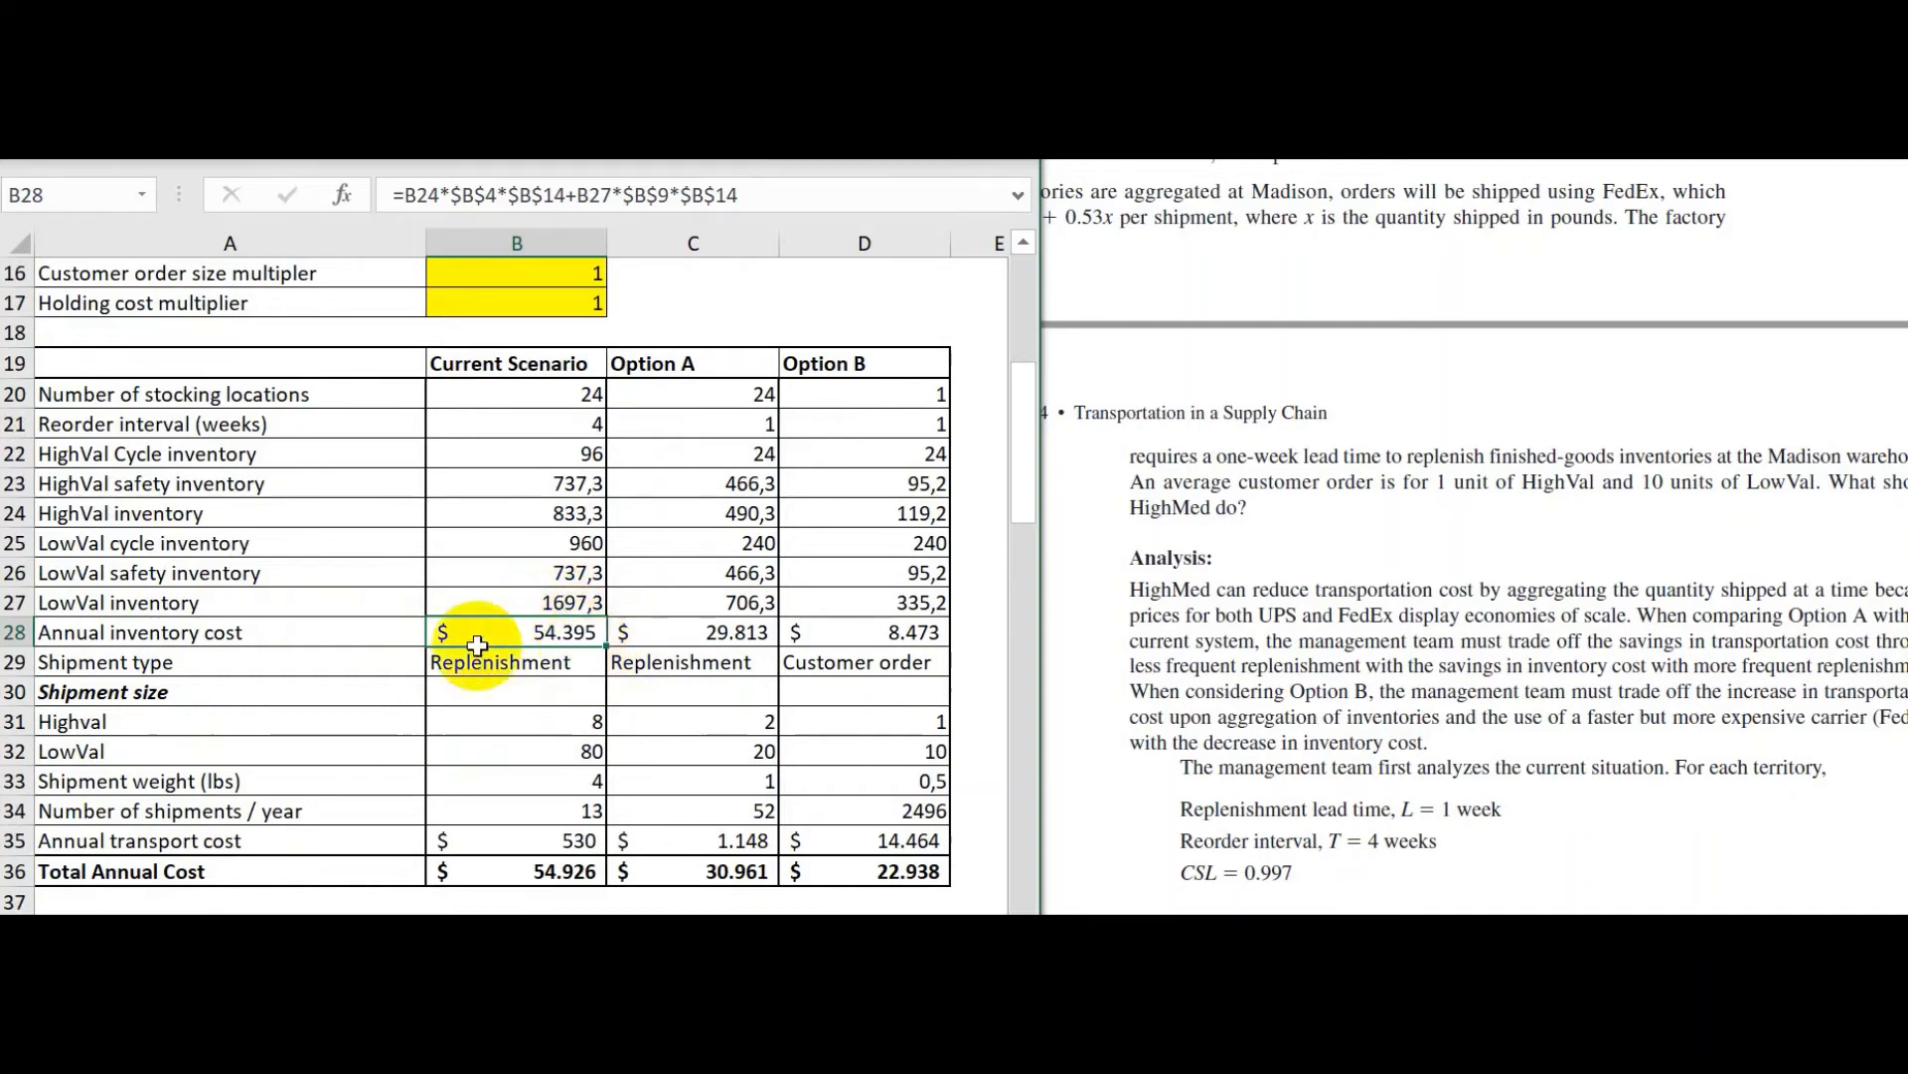
pyautogui.scroll(-3, 463, 636)
pyautogui.scroll(2, 463, 639)
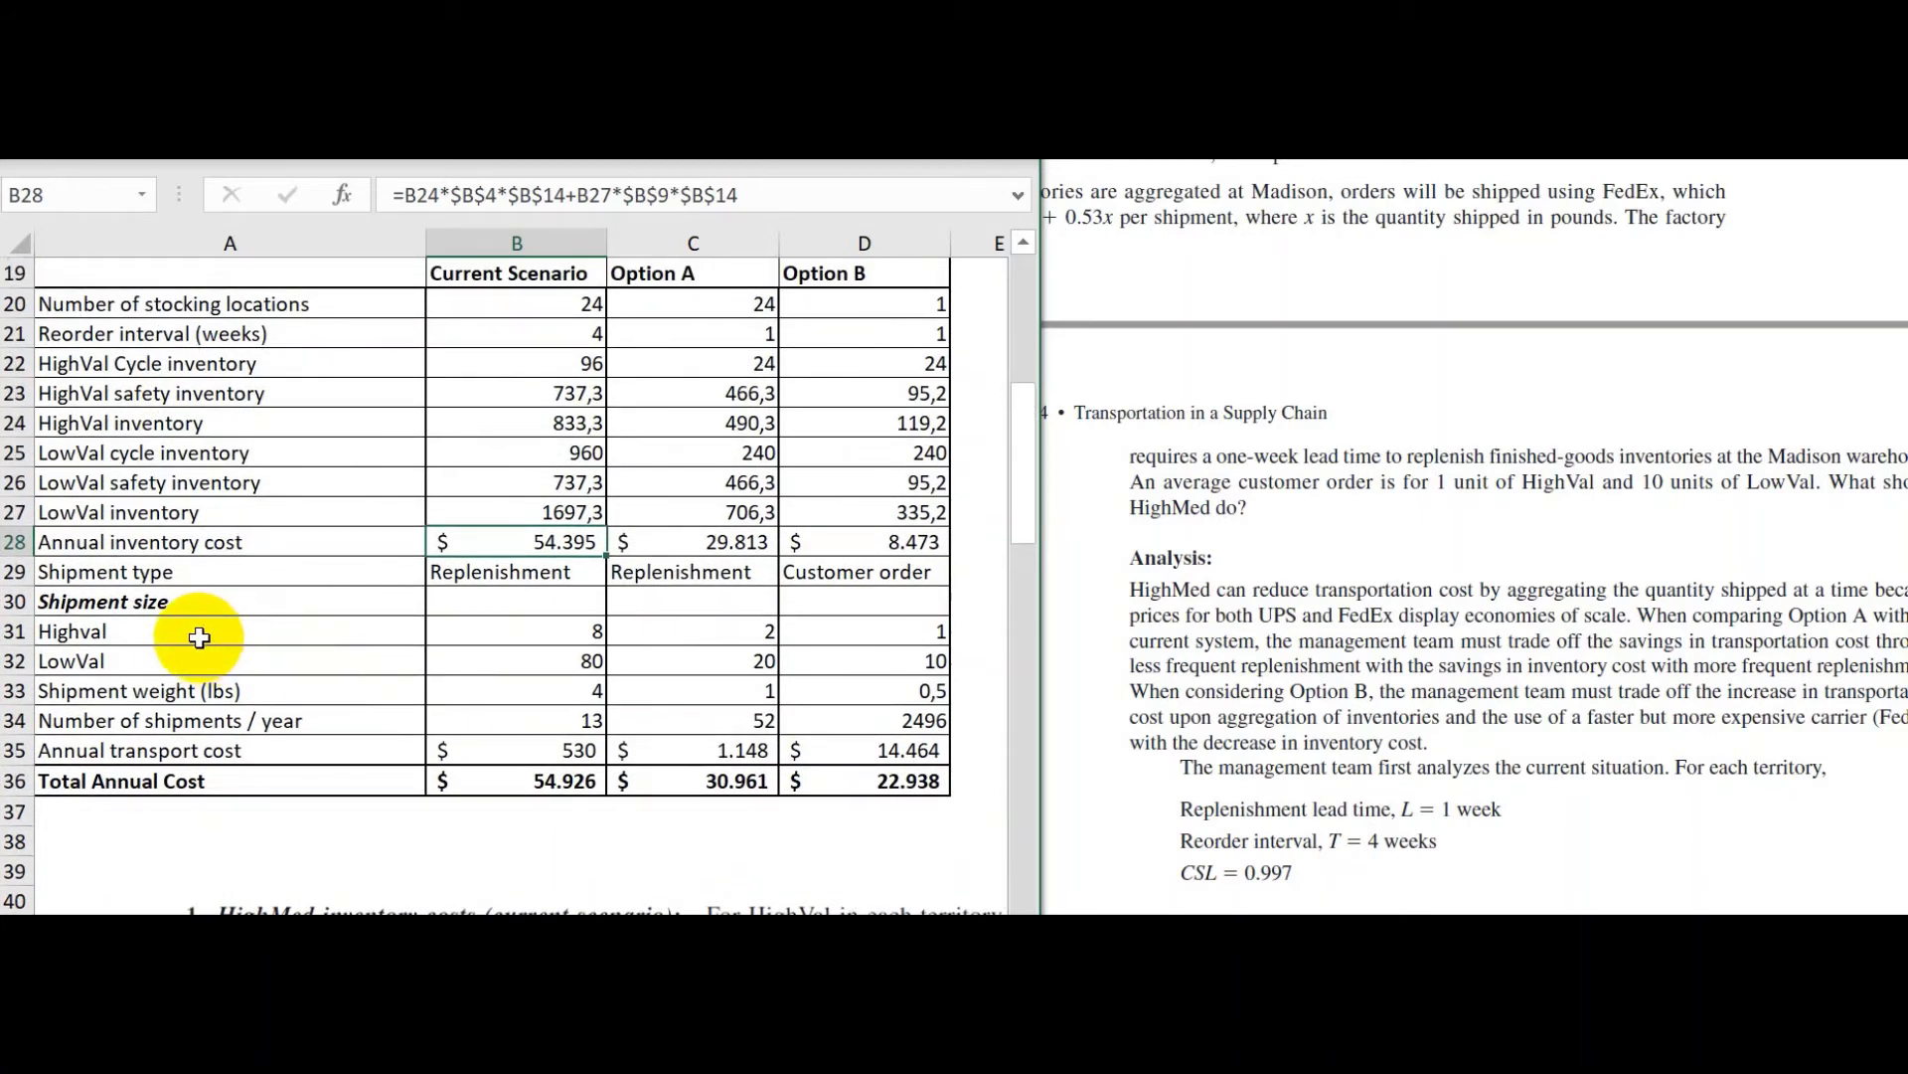
pyautogui.click(562, 632)
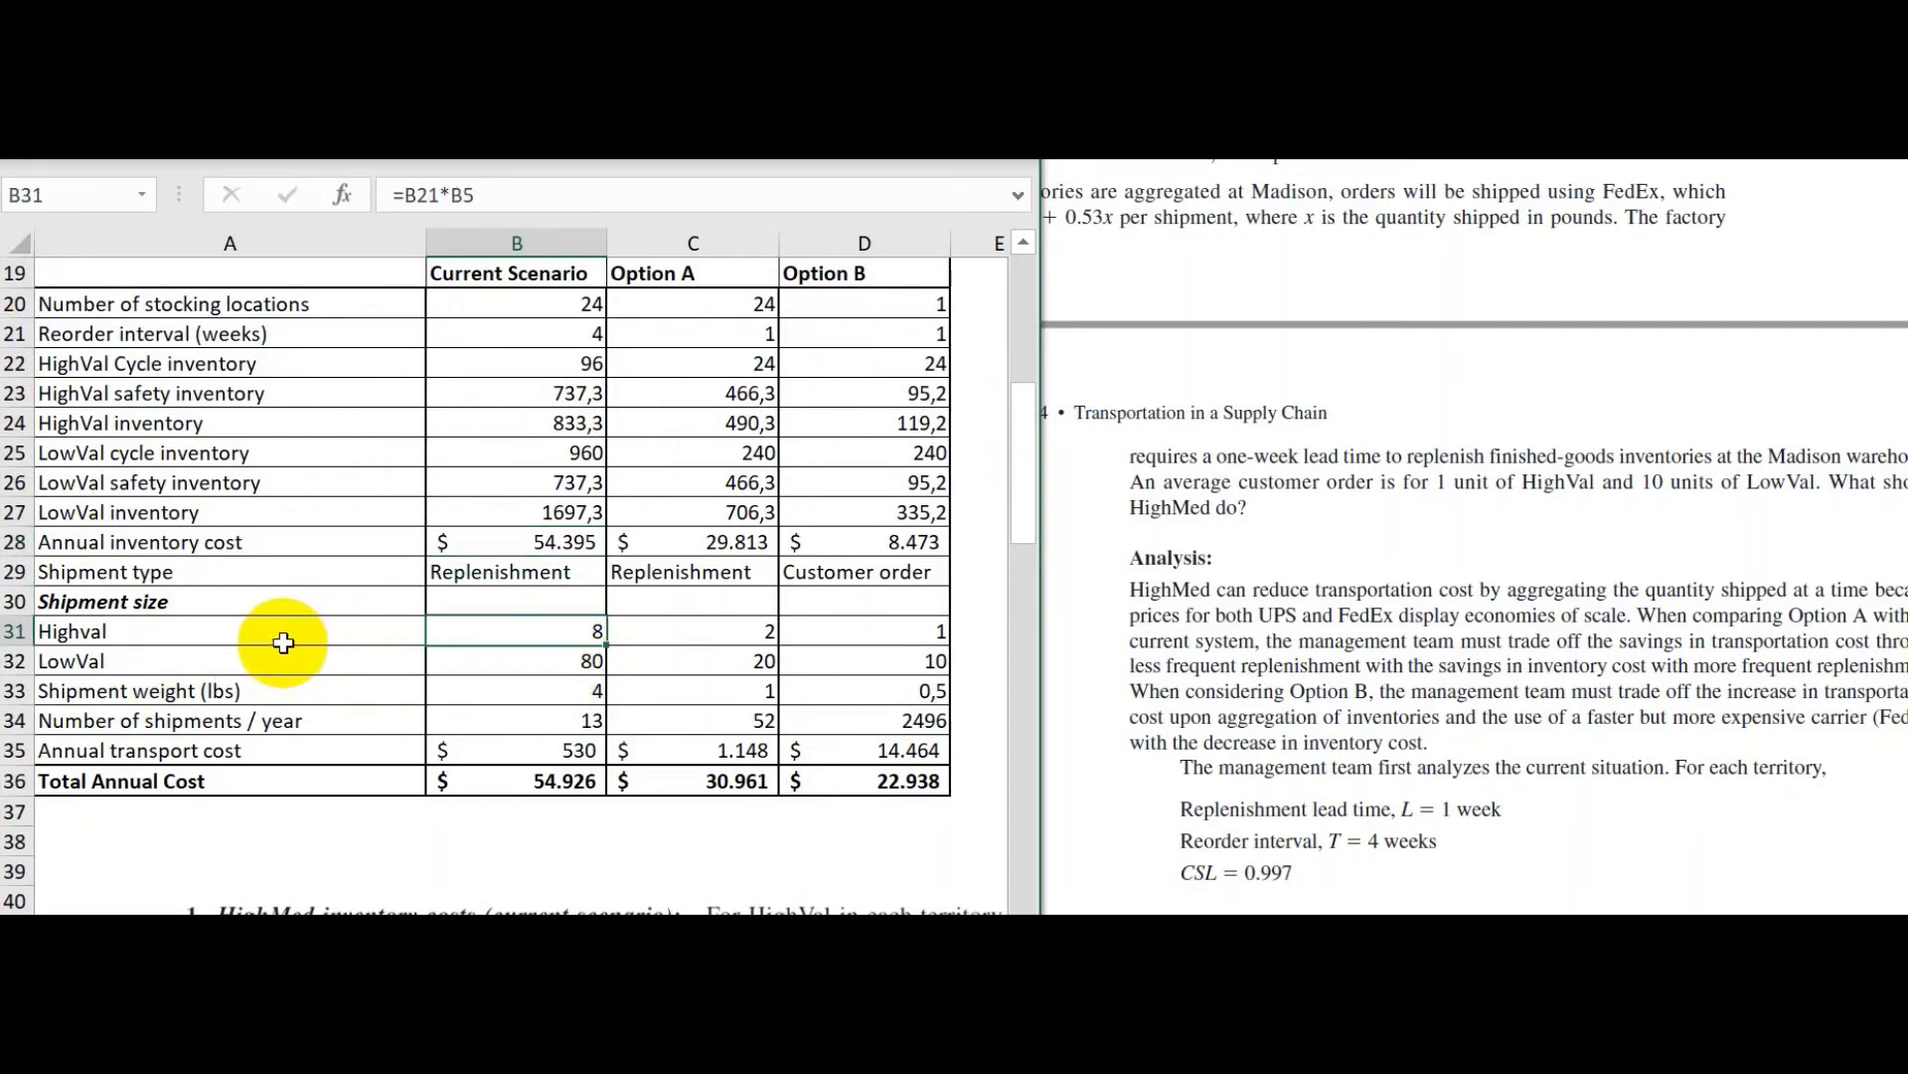
pyautogui.click(179, 636)
pyautogui.scroll(2, 545, 641)
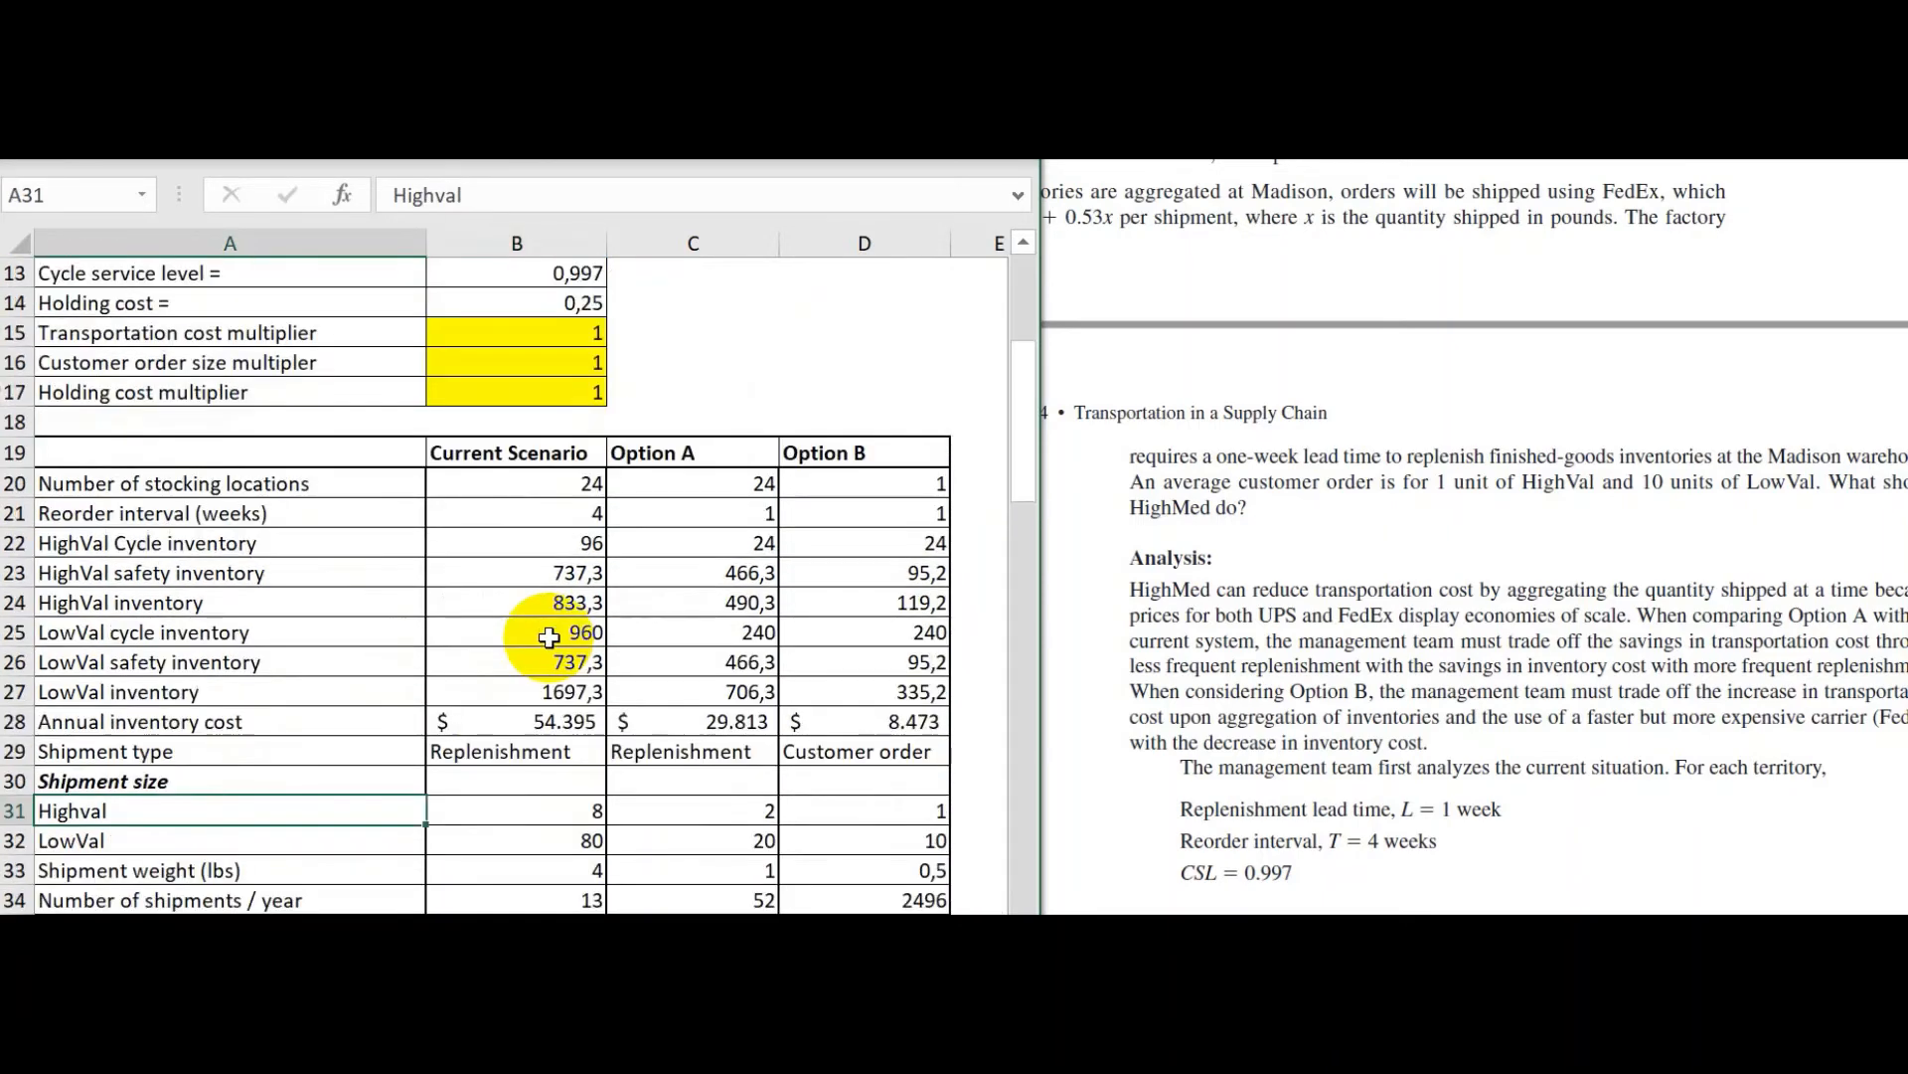
pyautogui.scroll(-2, 544, 641)
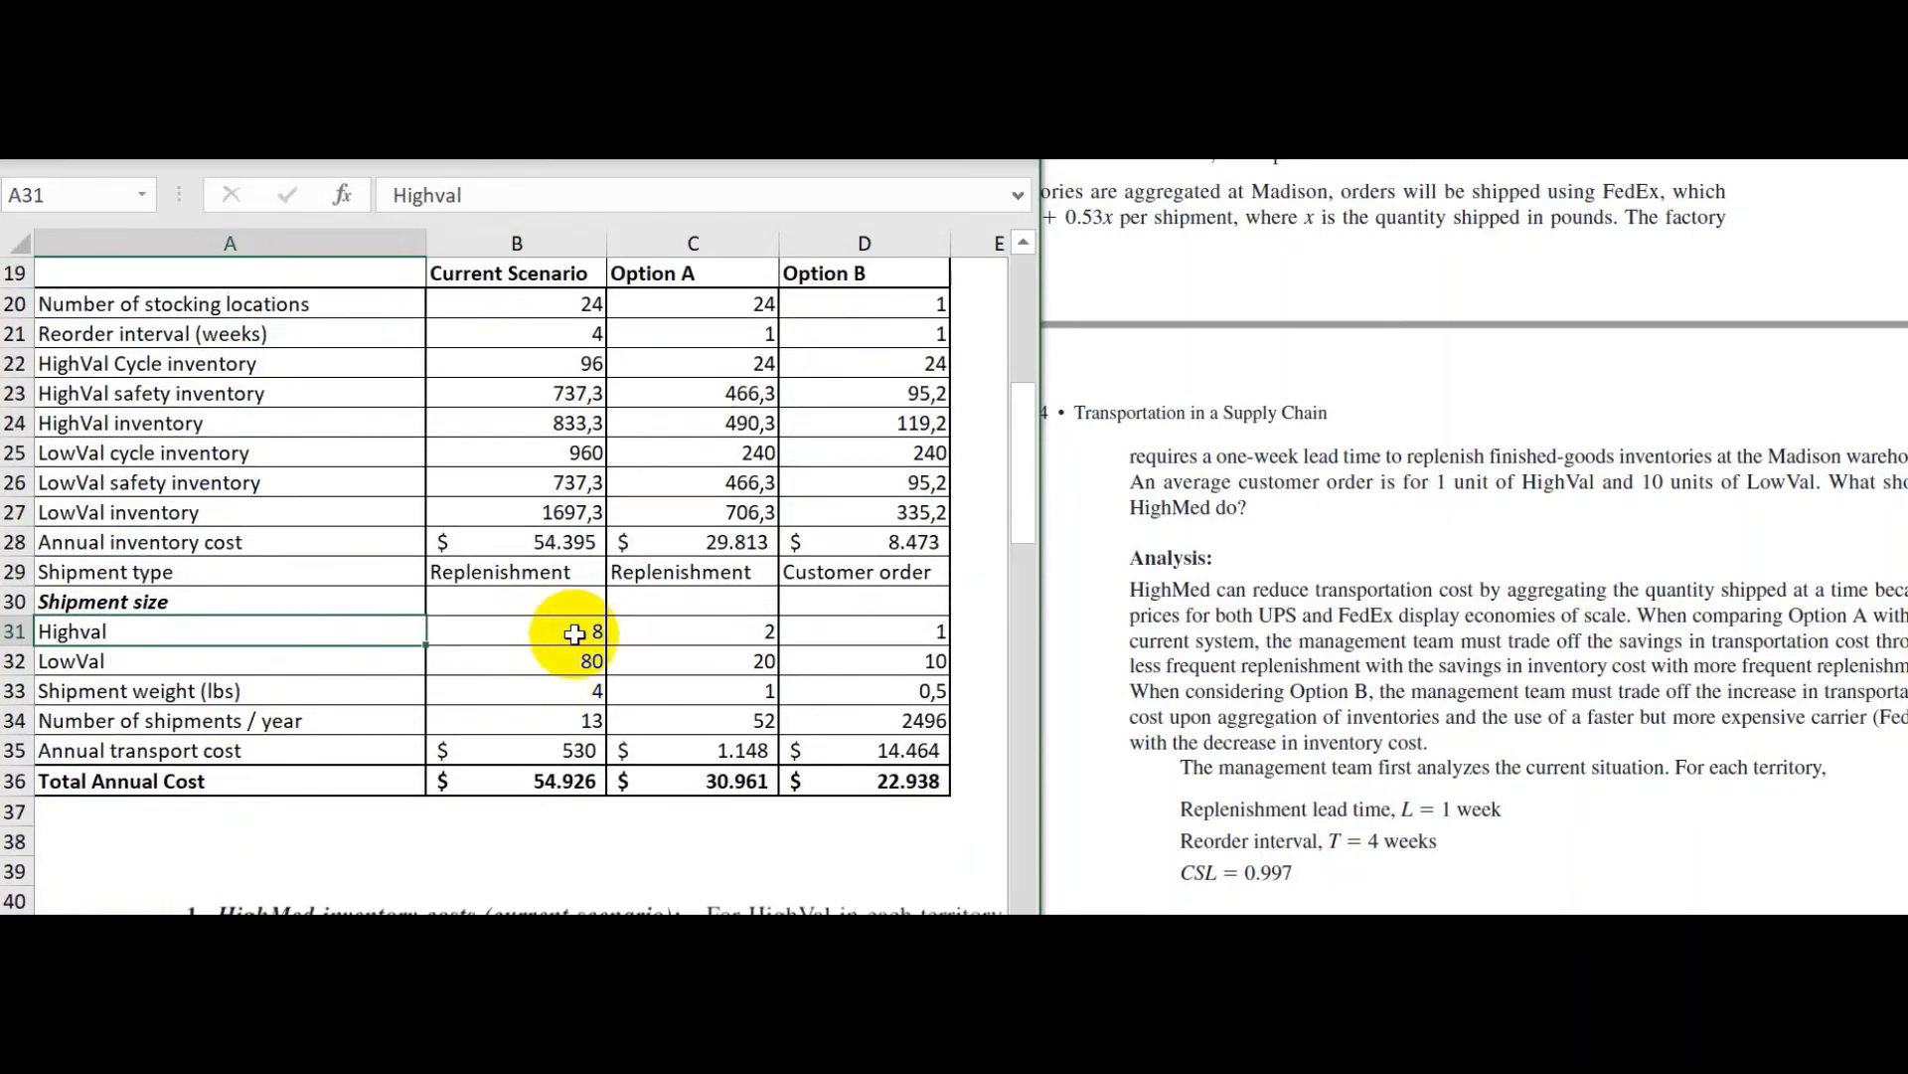
pyautogui.click(573, 633)
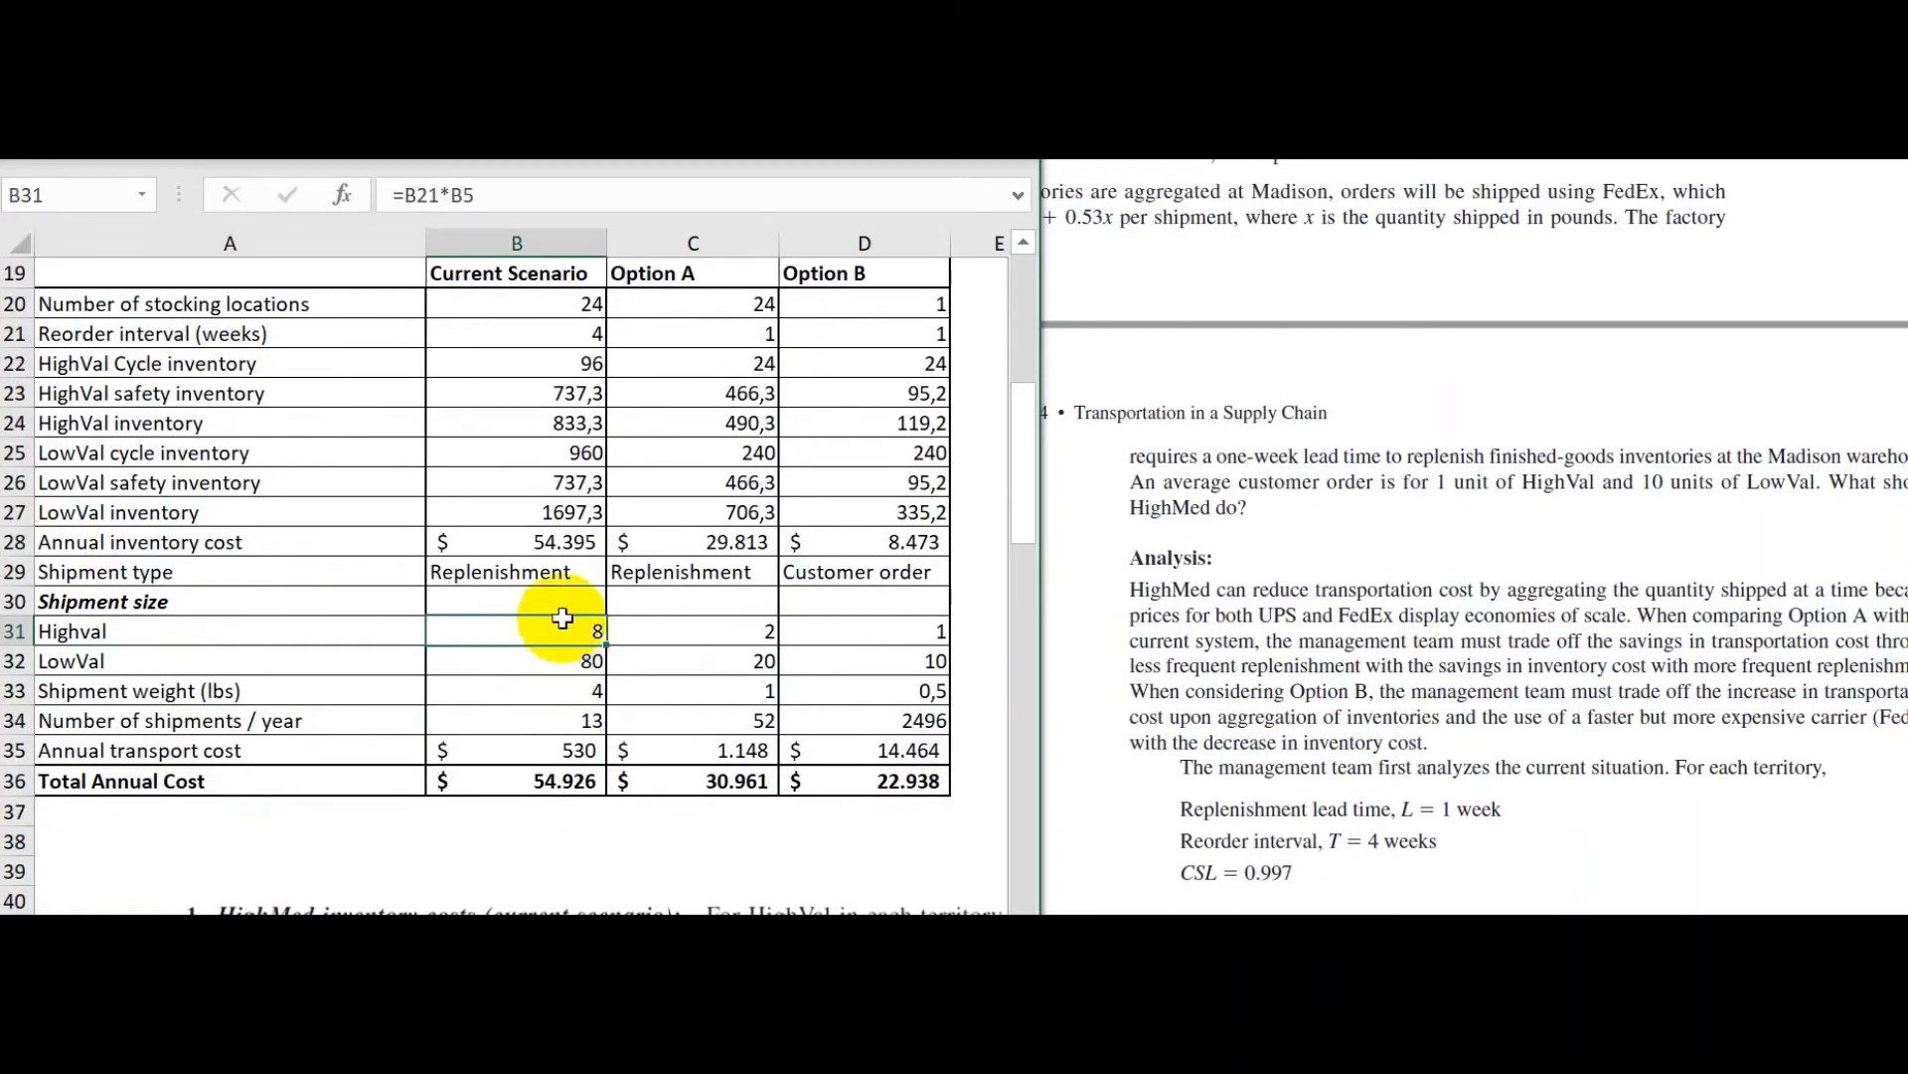
# Check the current scenario's HighVal and LowVal shipment size formulas against the reorder interval and mean weekly demand inputs
pyautogui.scroll(6, 478, 511)
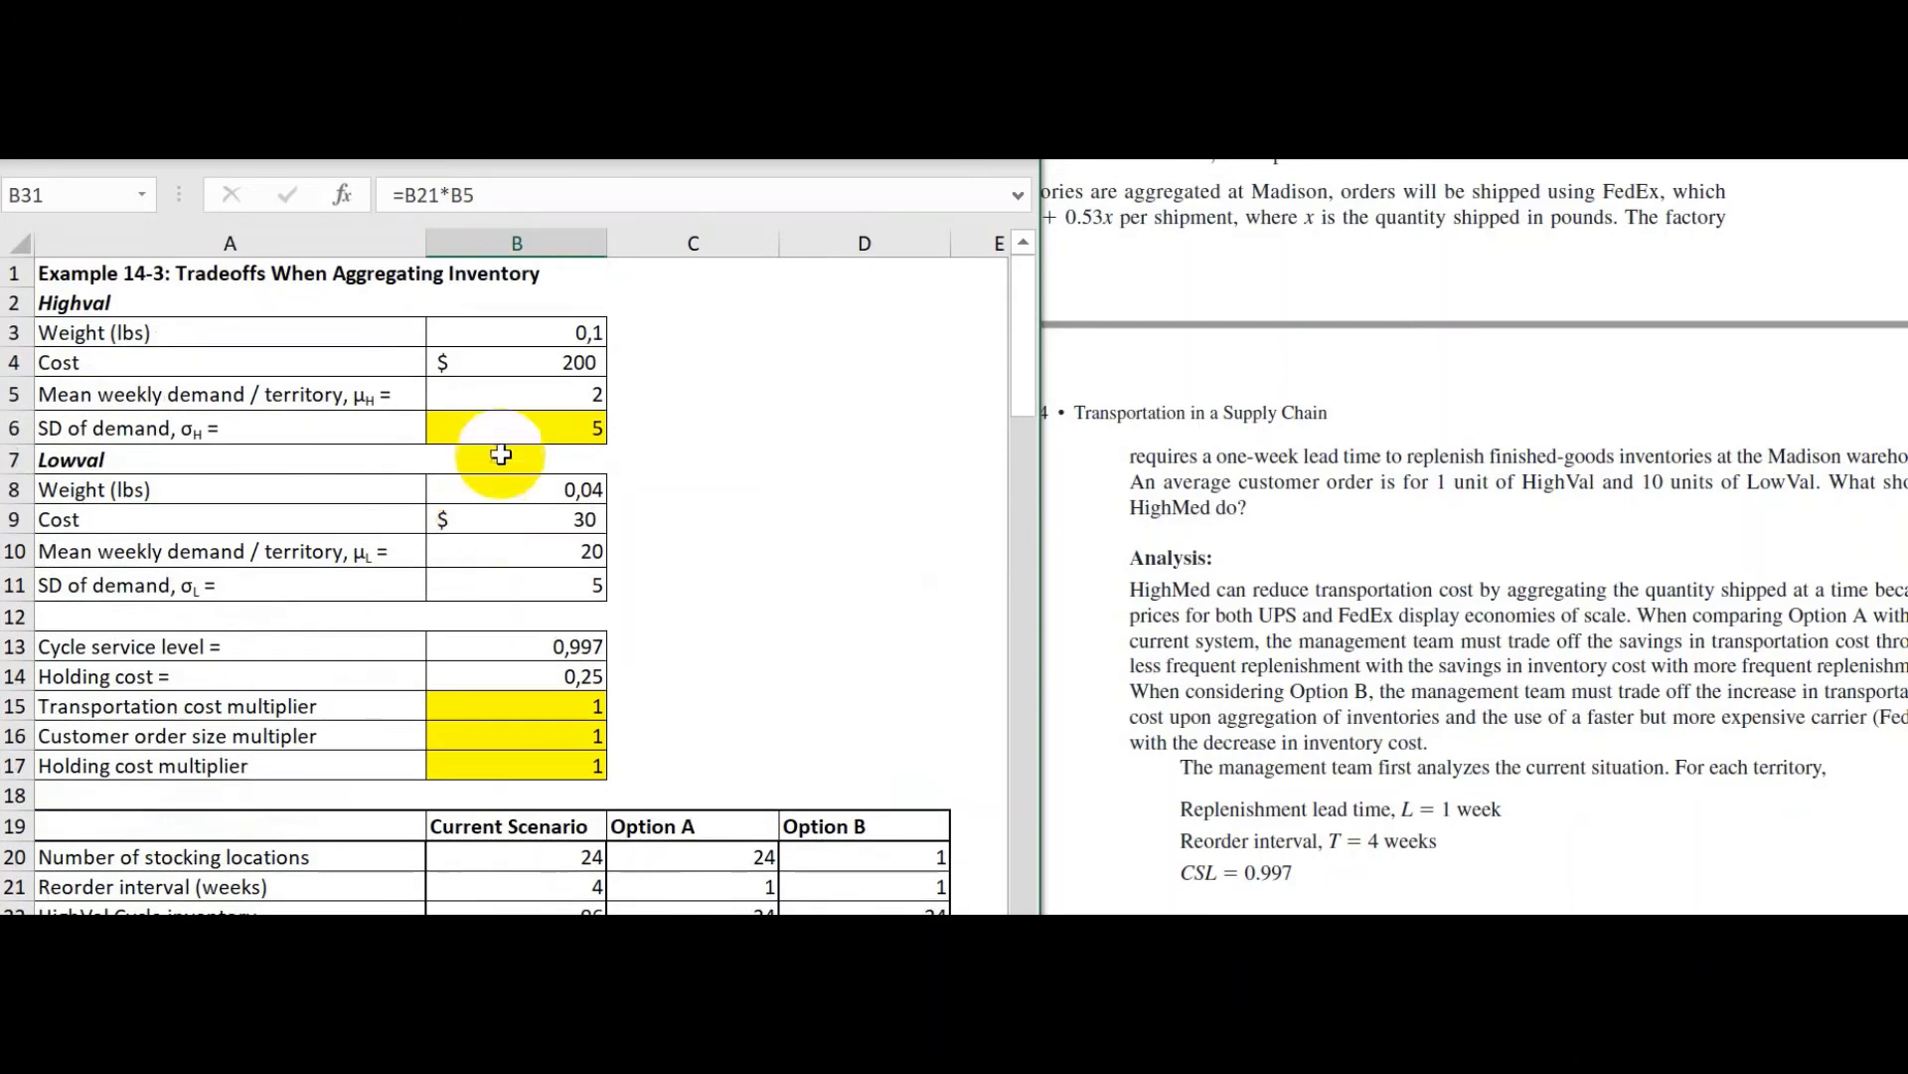
pyautogui.scroll(-4, 563, 536)
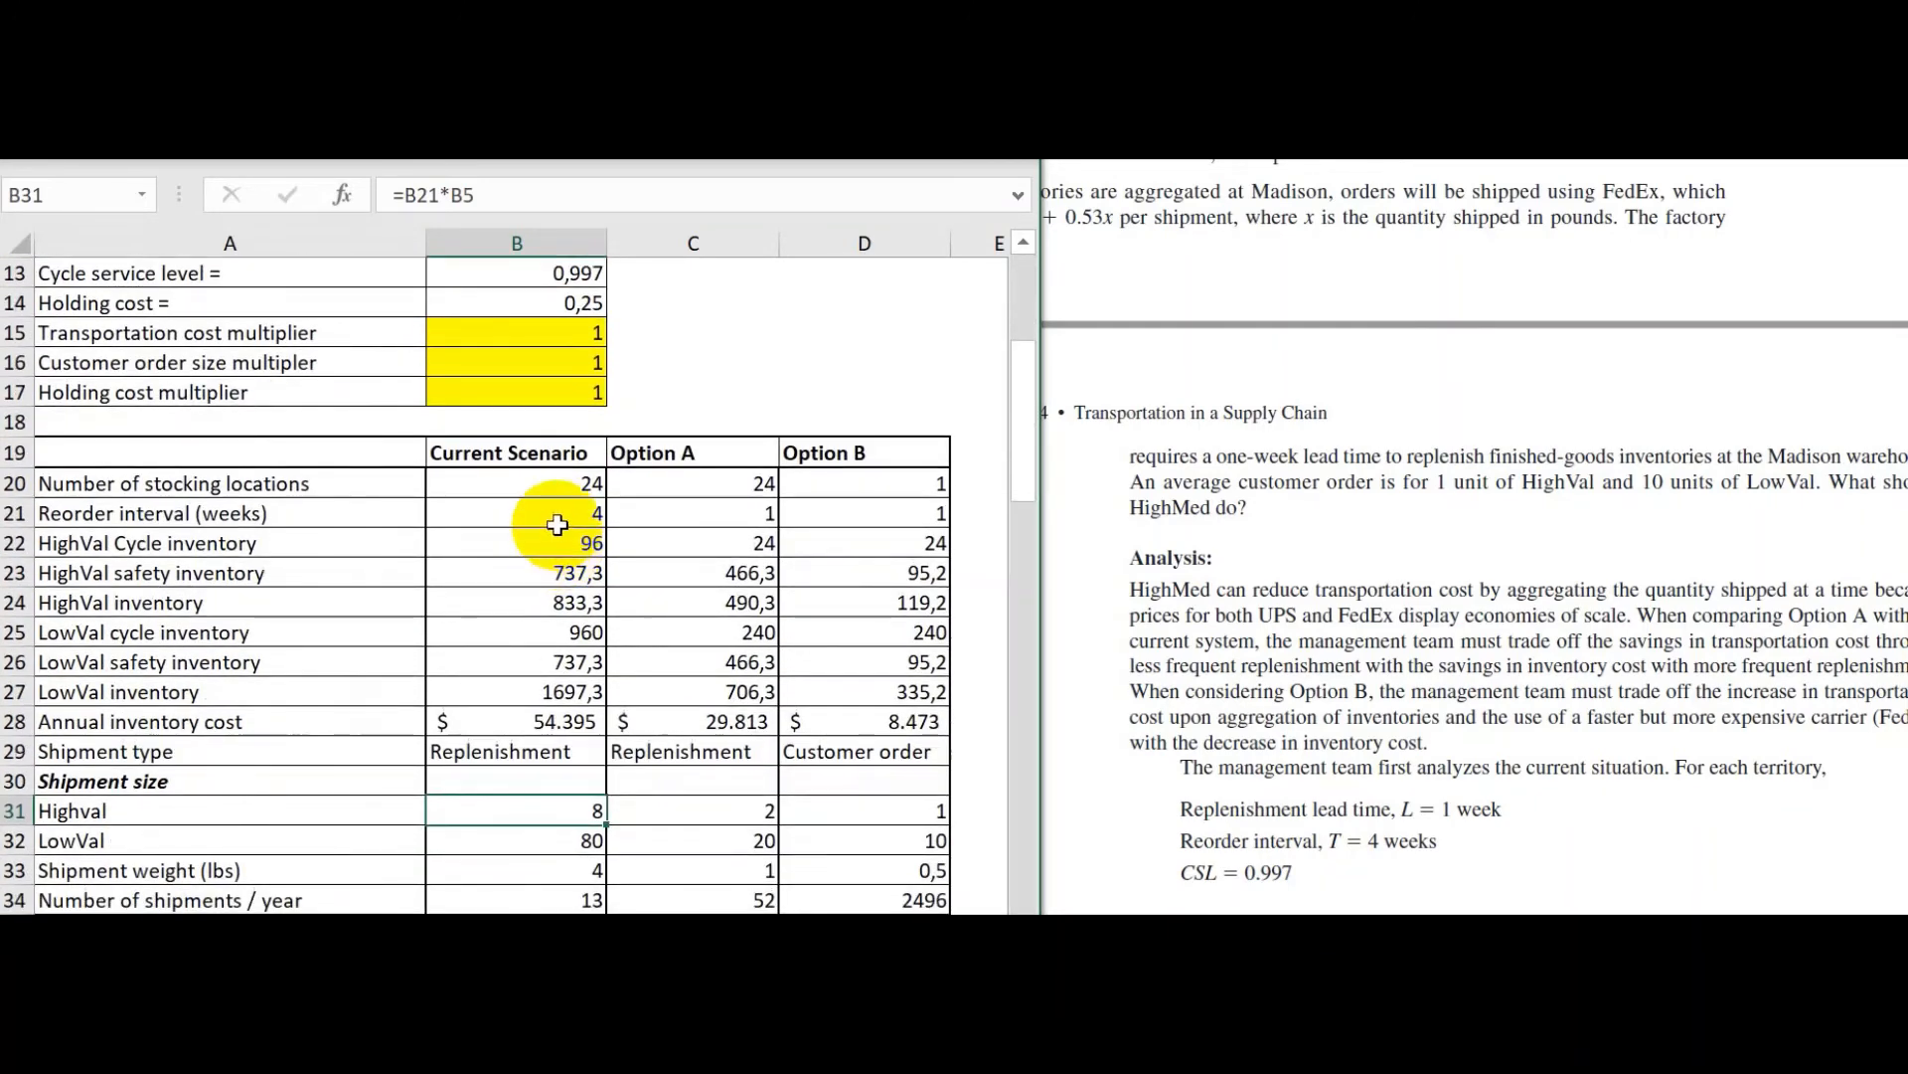
pyautogui.scroll(-2, 582, 511)
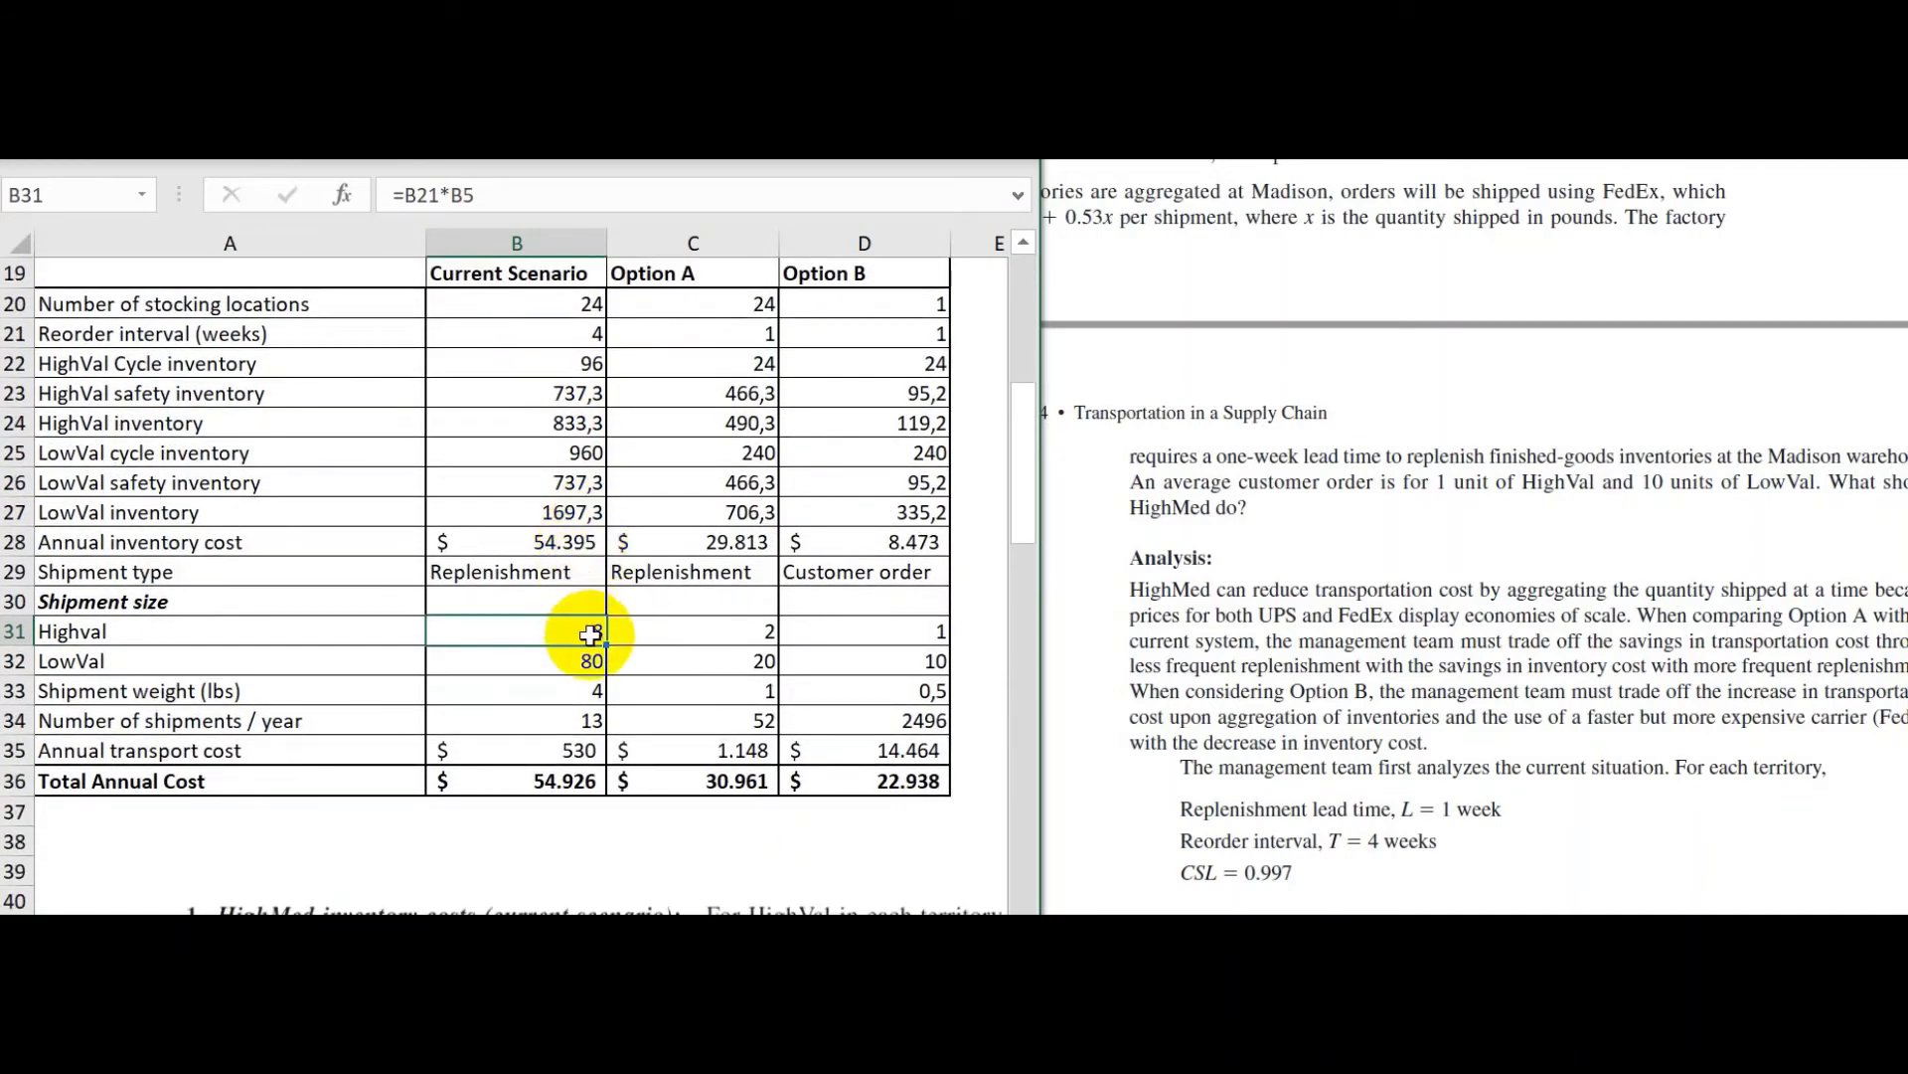
pyautogui.click(570, 669)
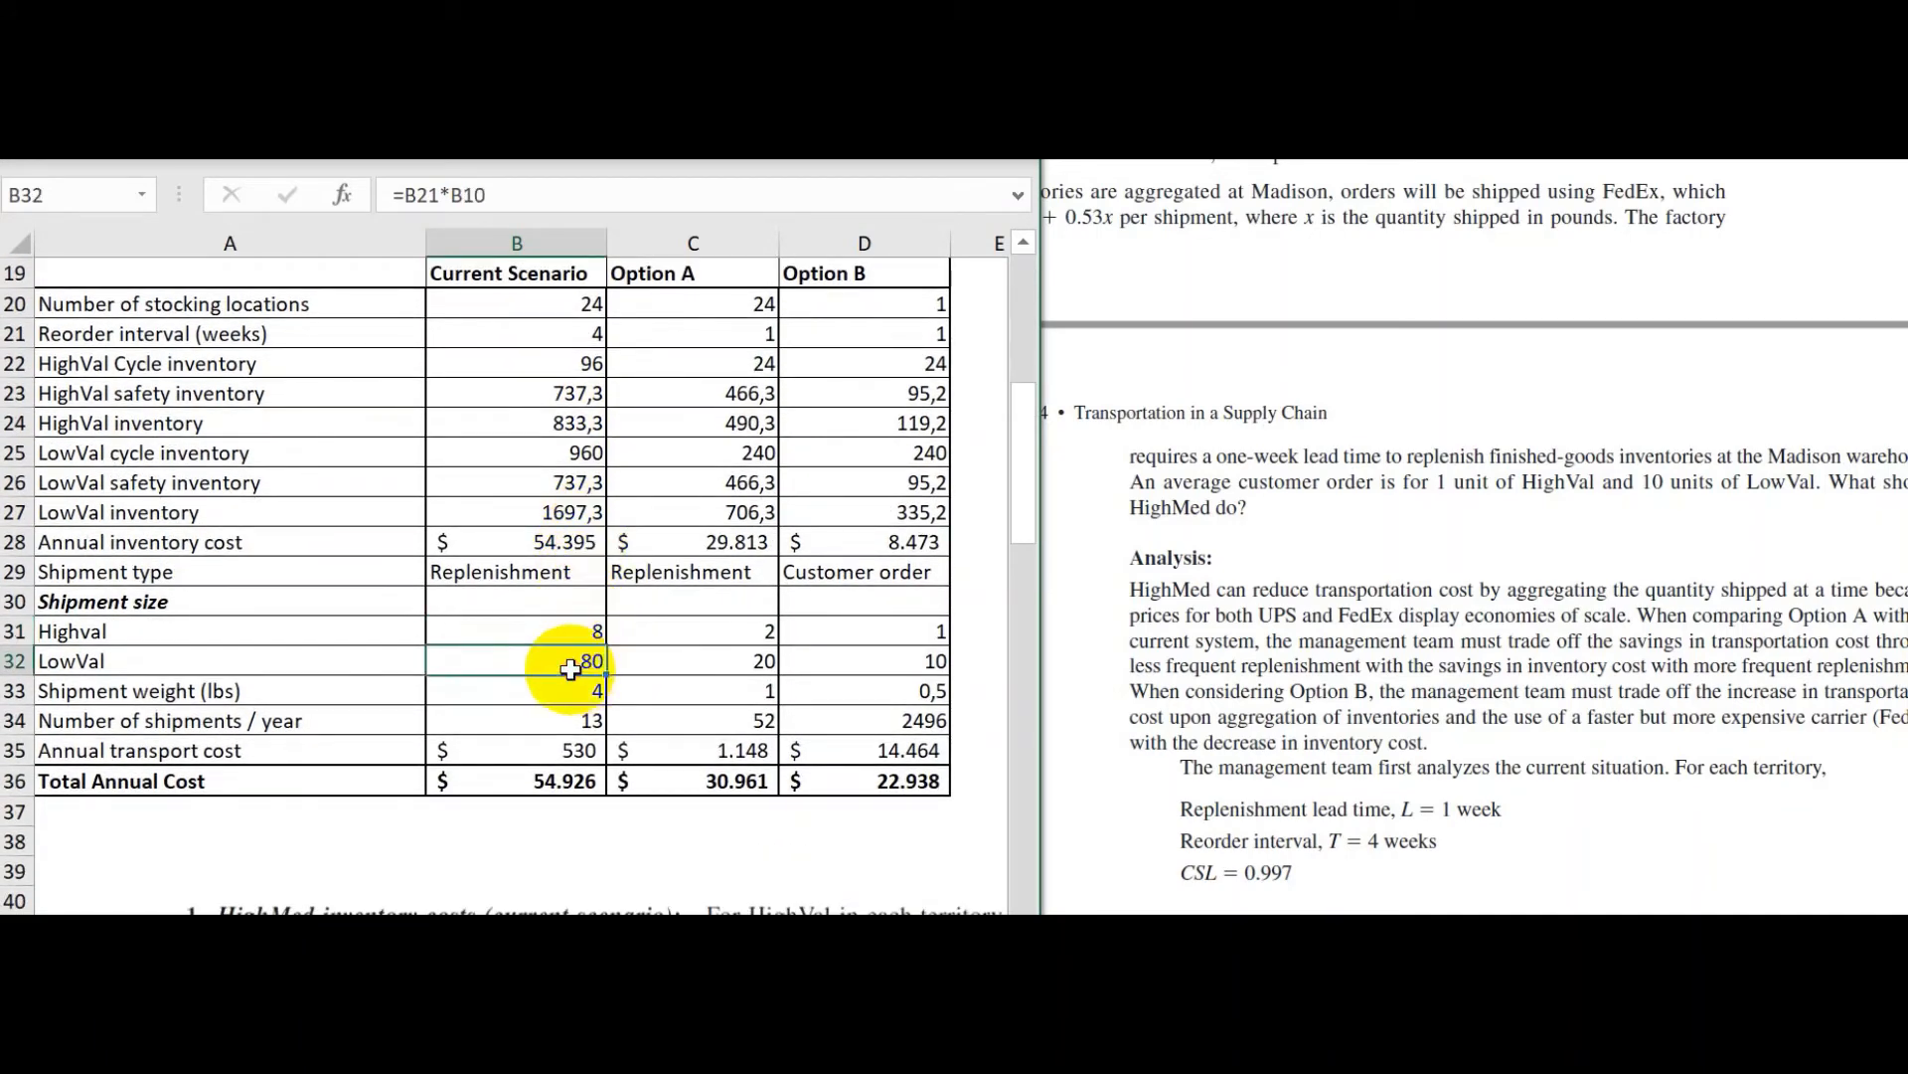
pyautogui.scroll(6, 569, 668)
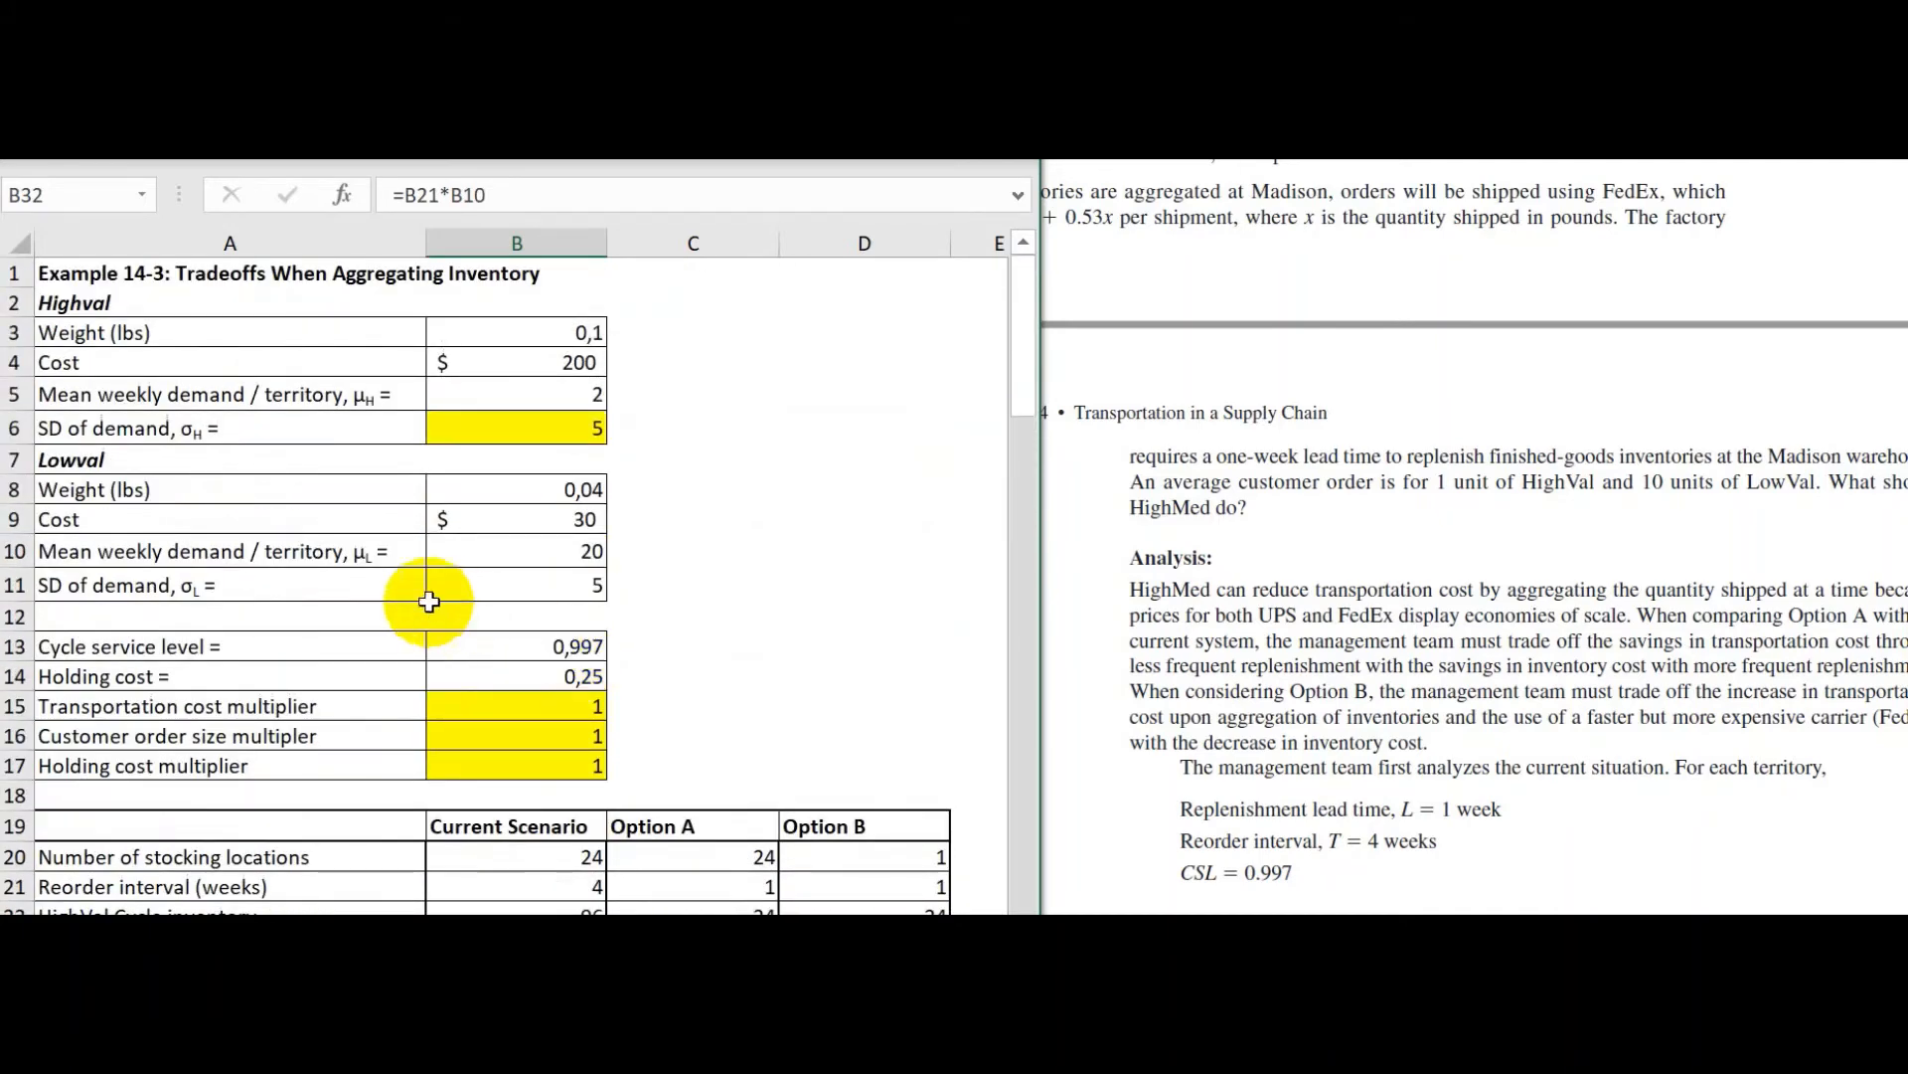
pyautogui.scroll(-5, 569, 566)
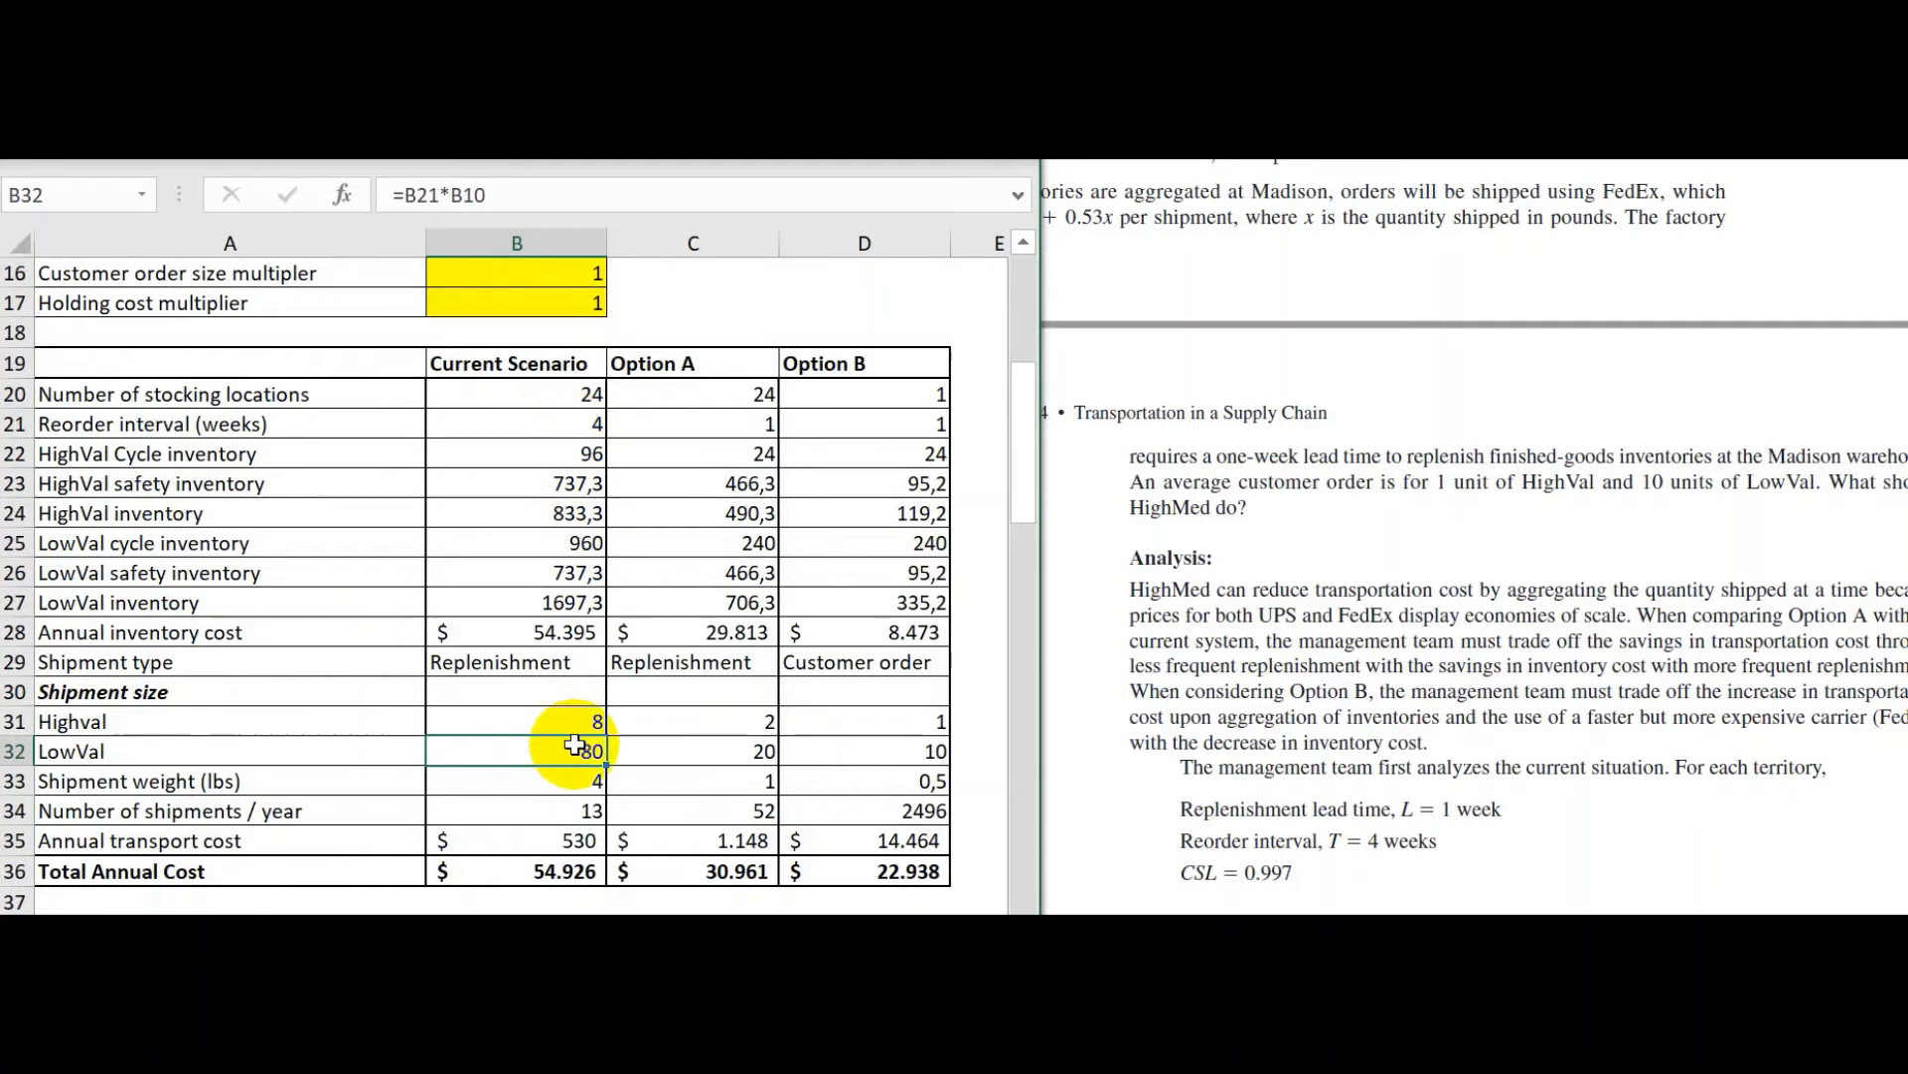
# Highlight the B31*$B$3 term in the current scenario's shipment weight formula, trace the HighVal and LowVal weight inputs, and close the formula unedited
pyautogui.click(566, 791)
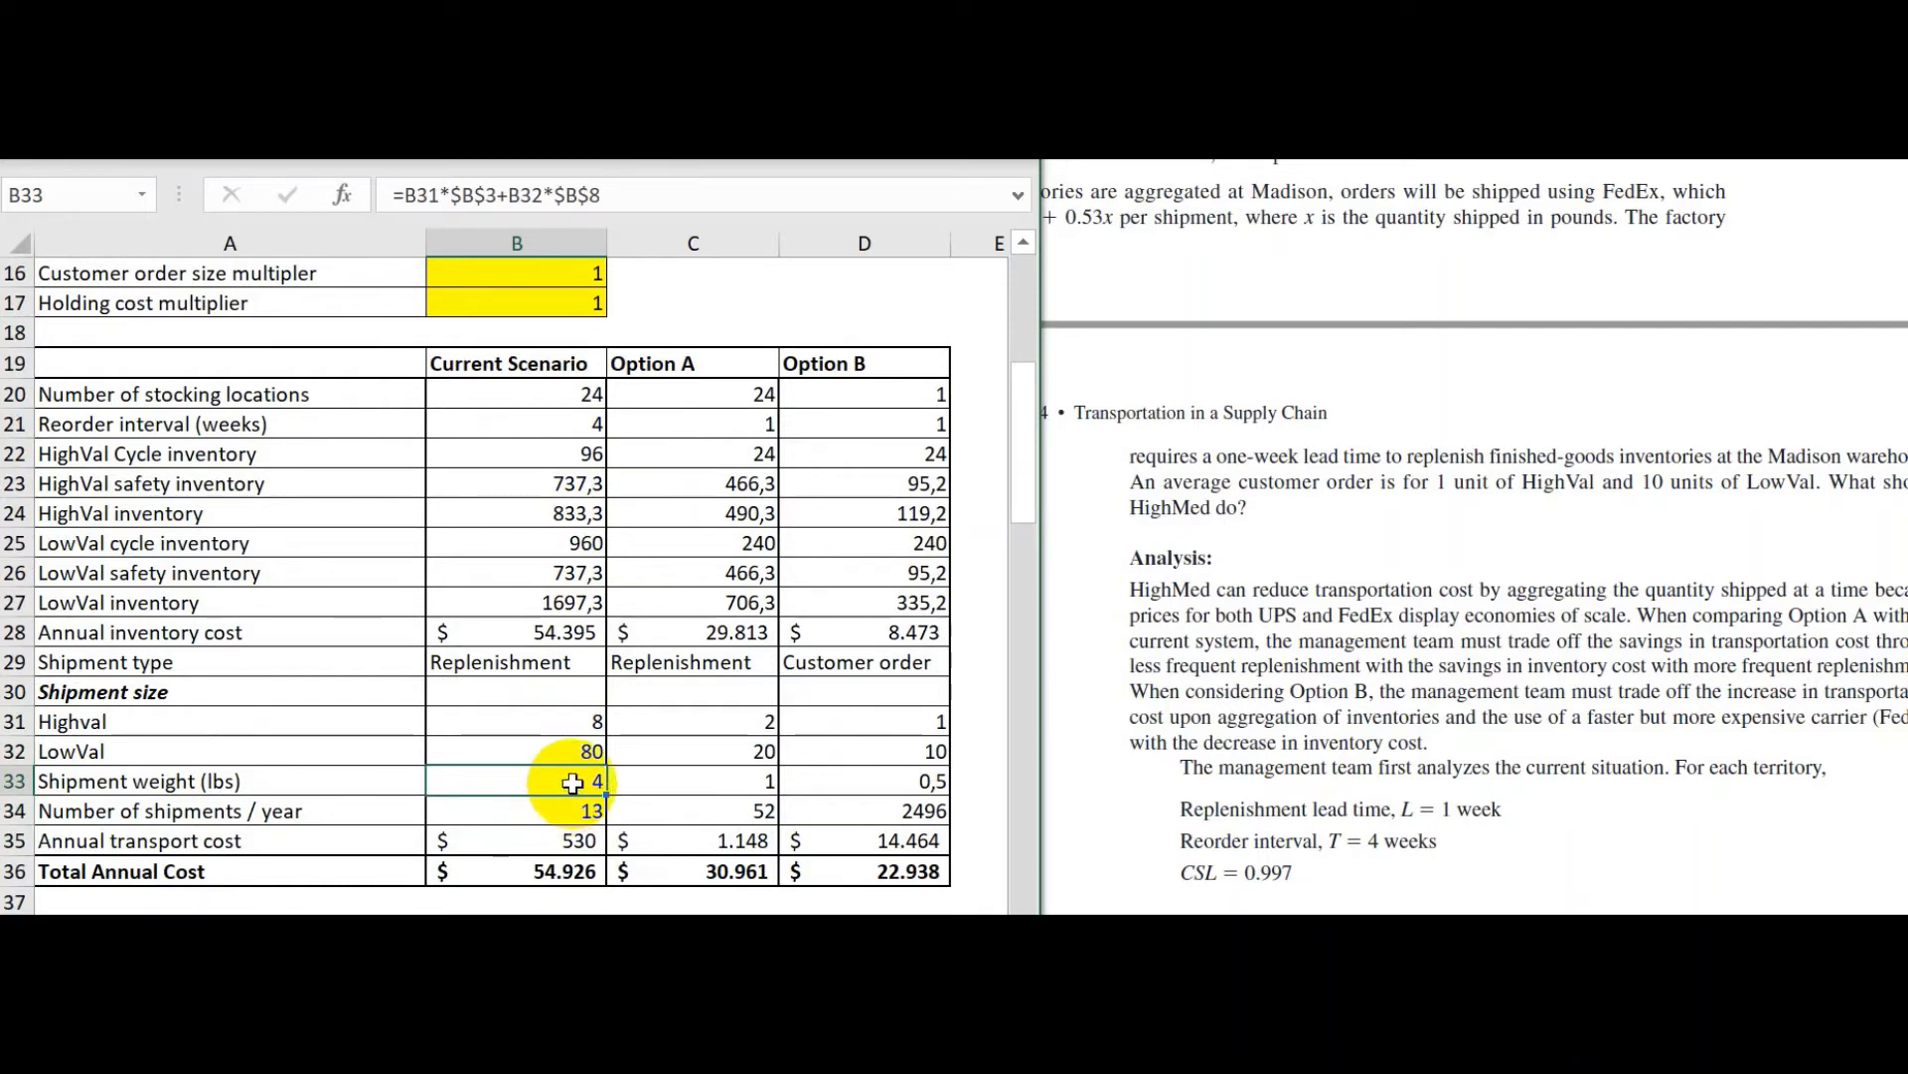
pyautogui.doubleClick(572, 783)
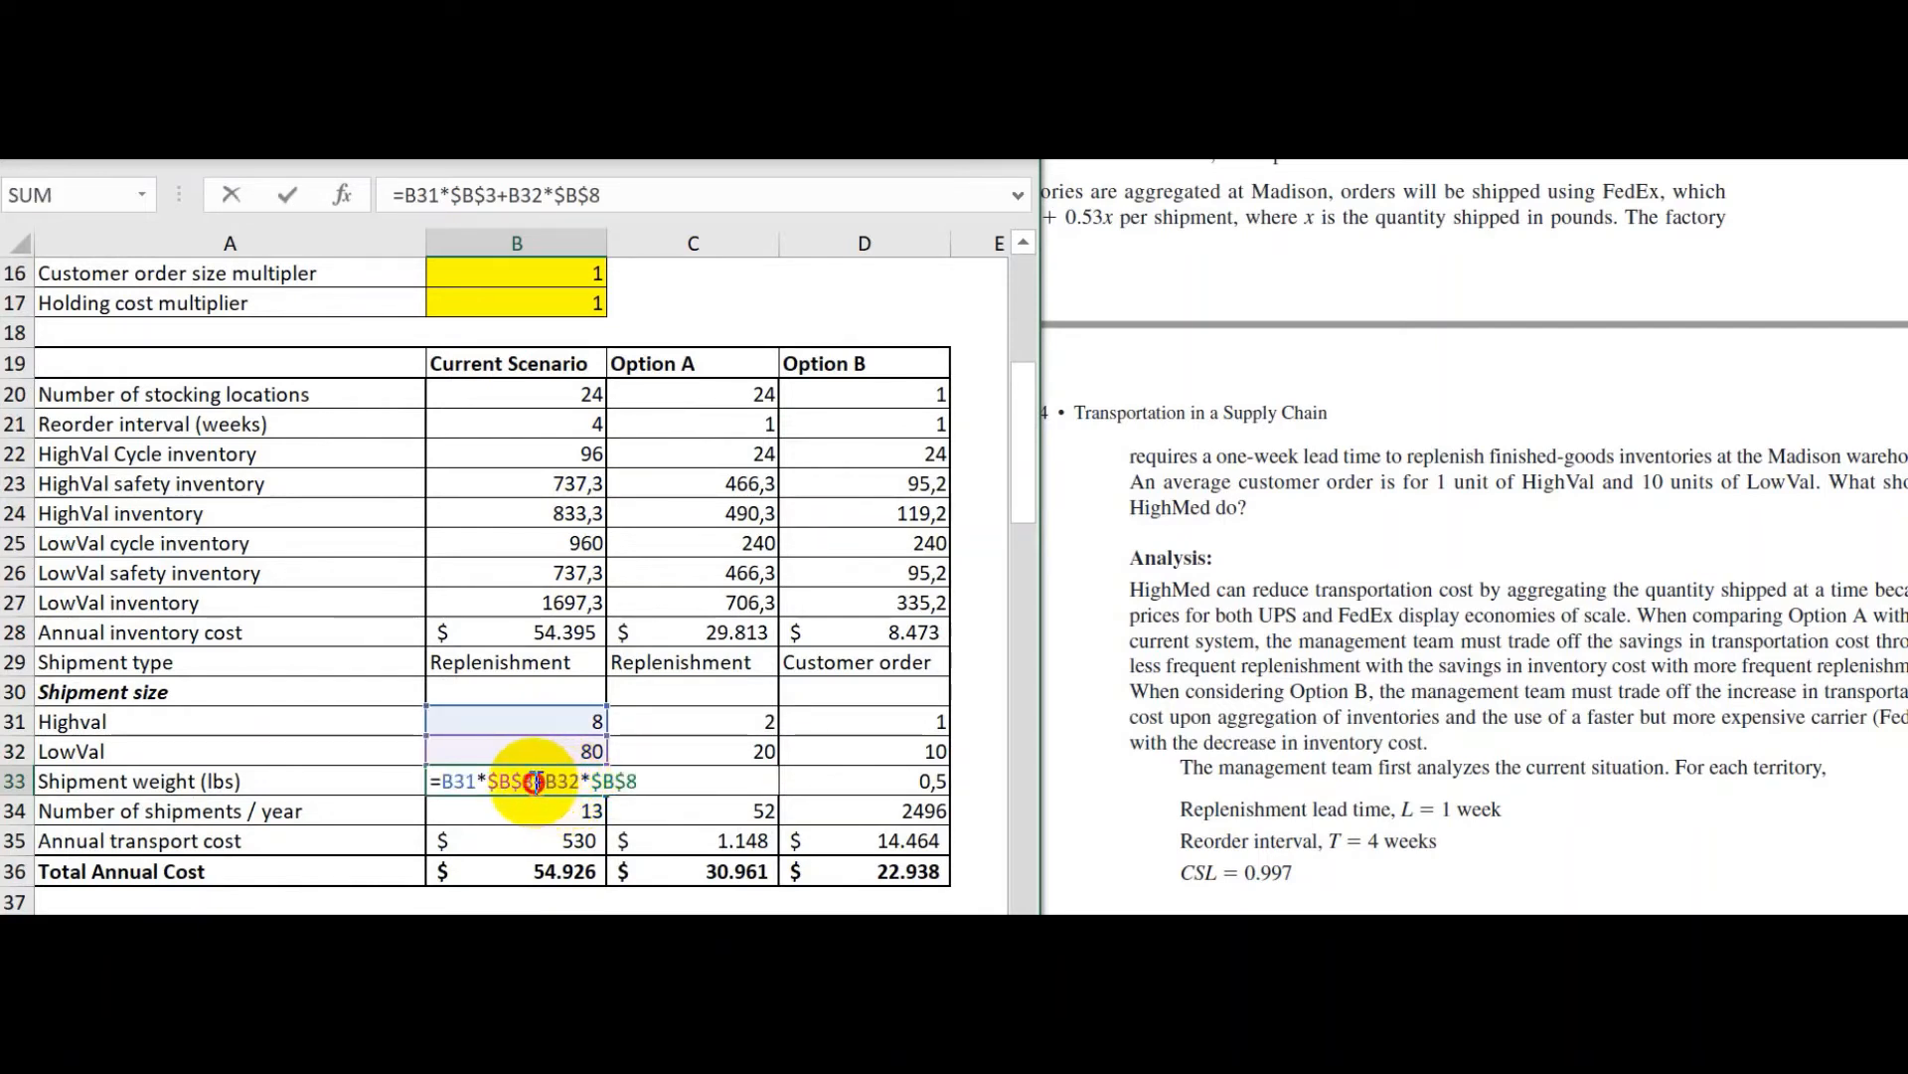
pyautogui.moveTo(534, 782); pyautogui.dragTo(438, 783)
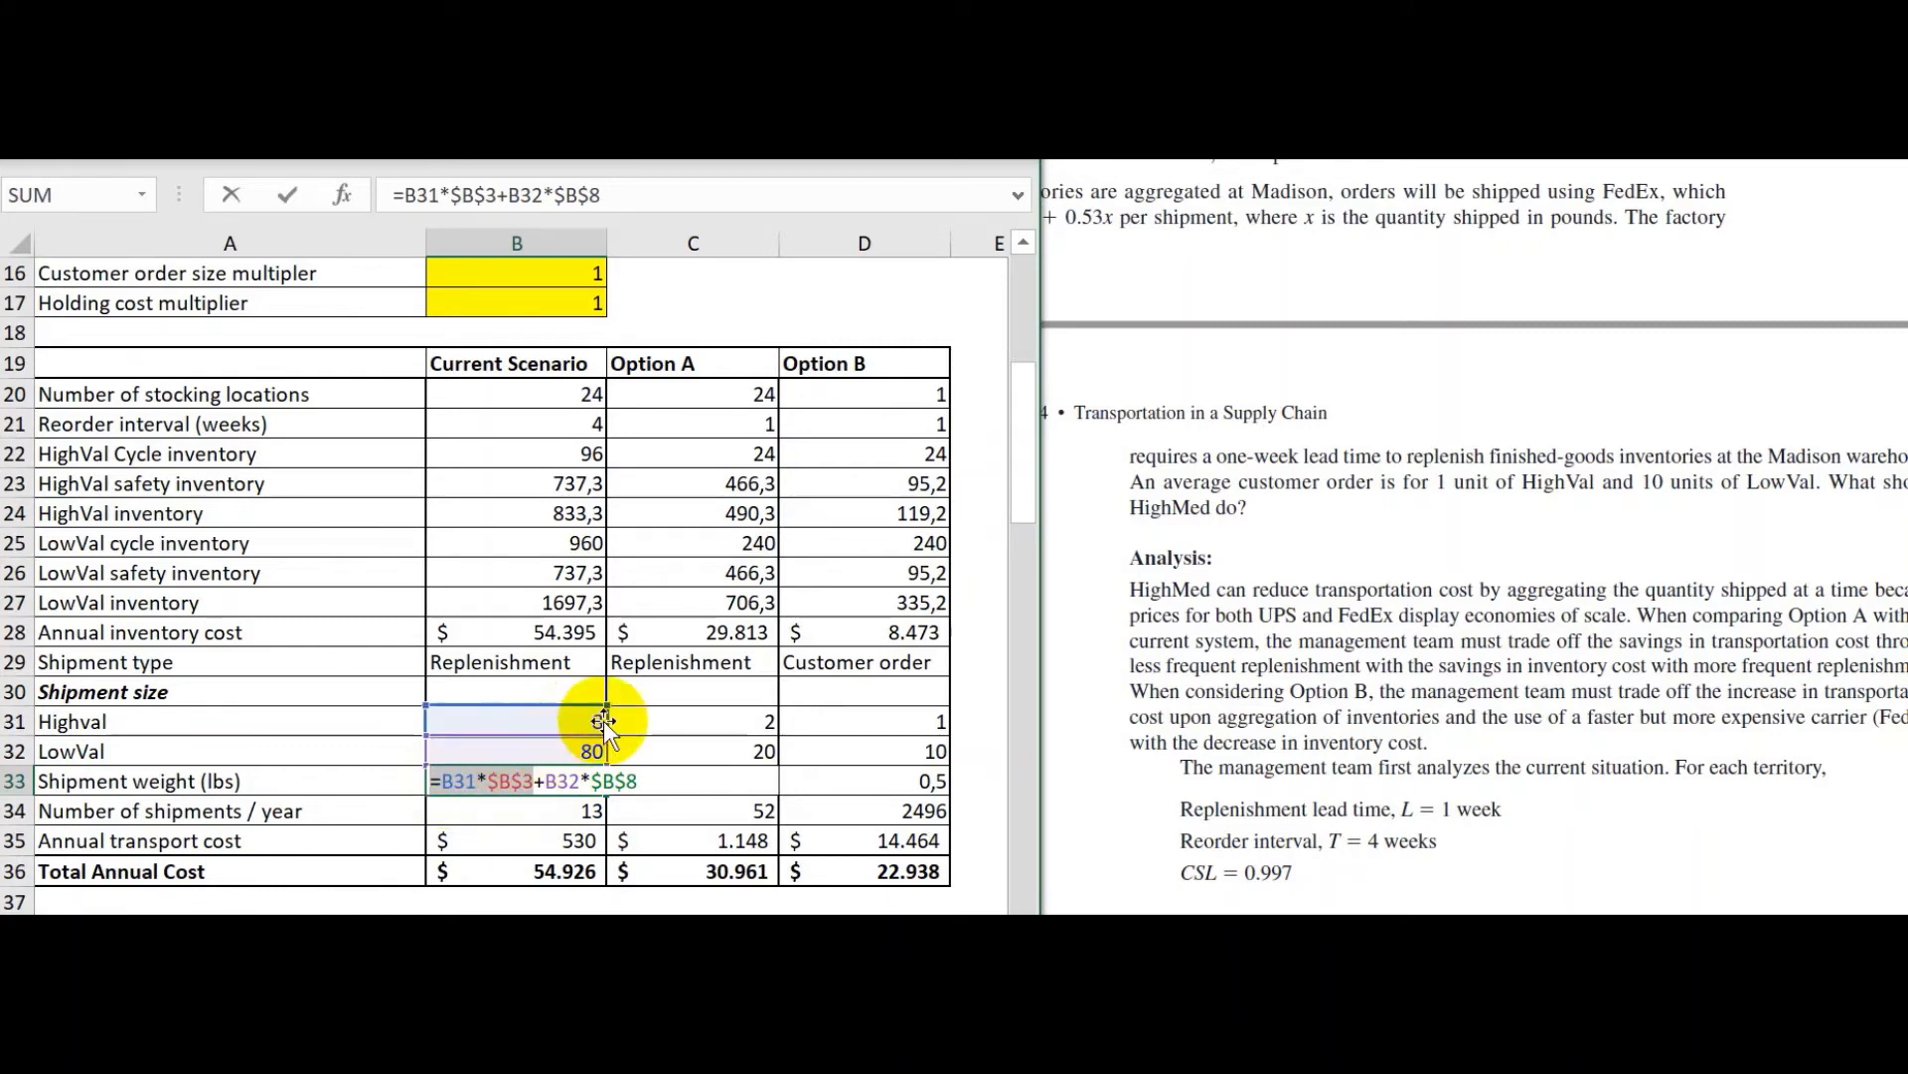
pyautogui.scroll(4, 507, 596)
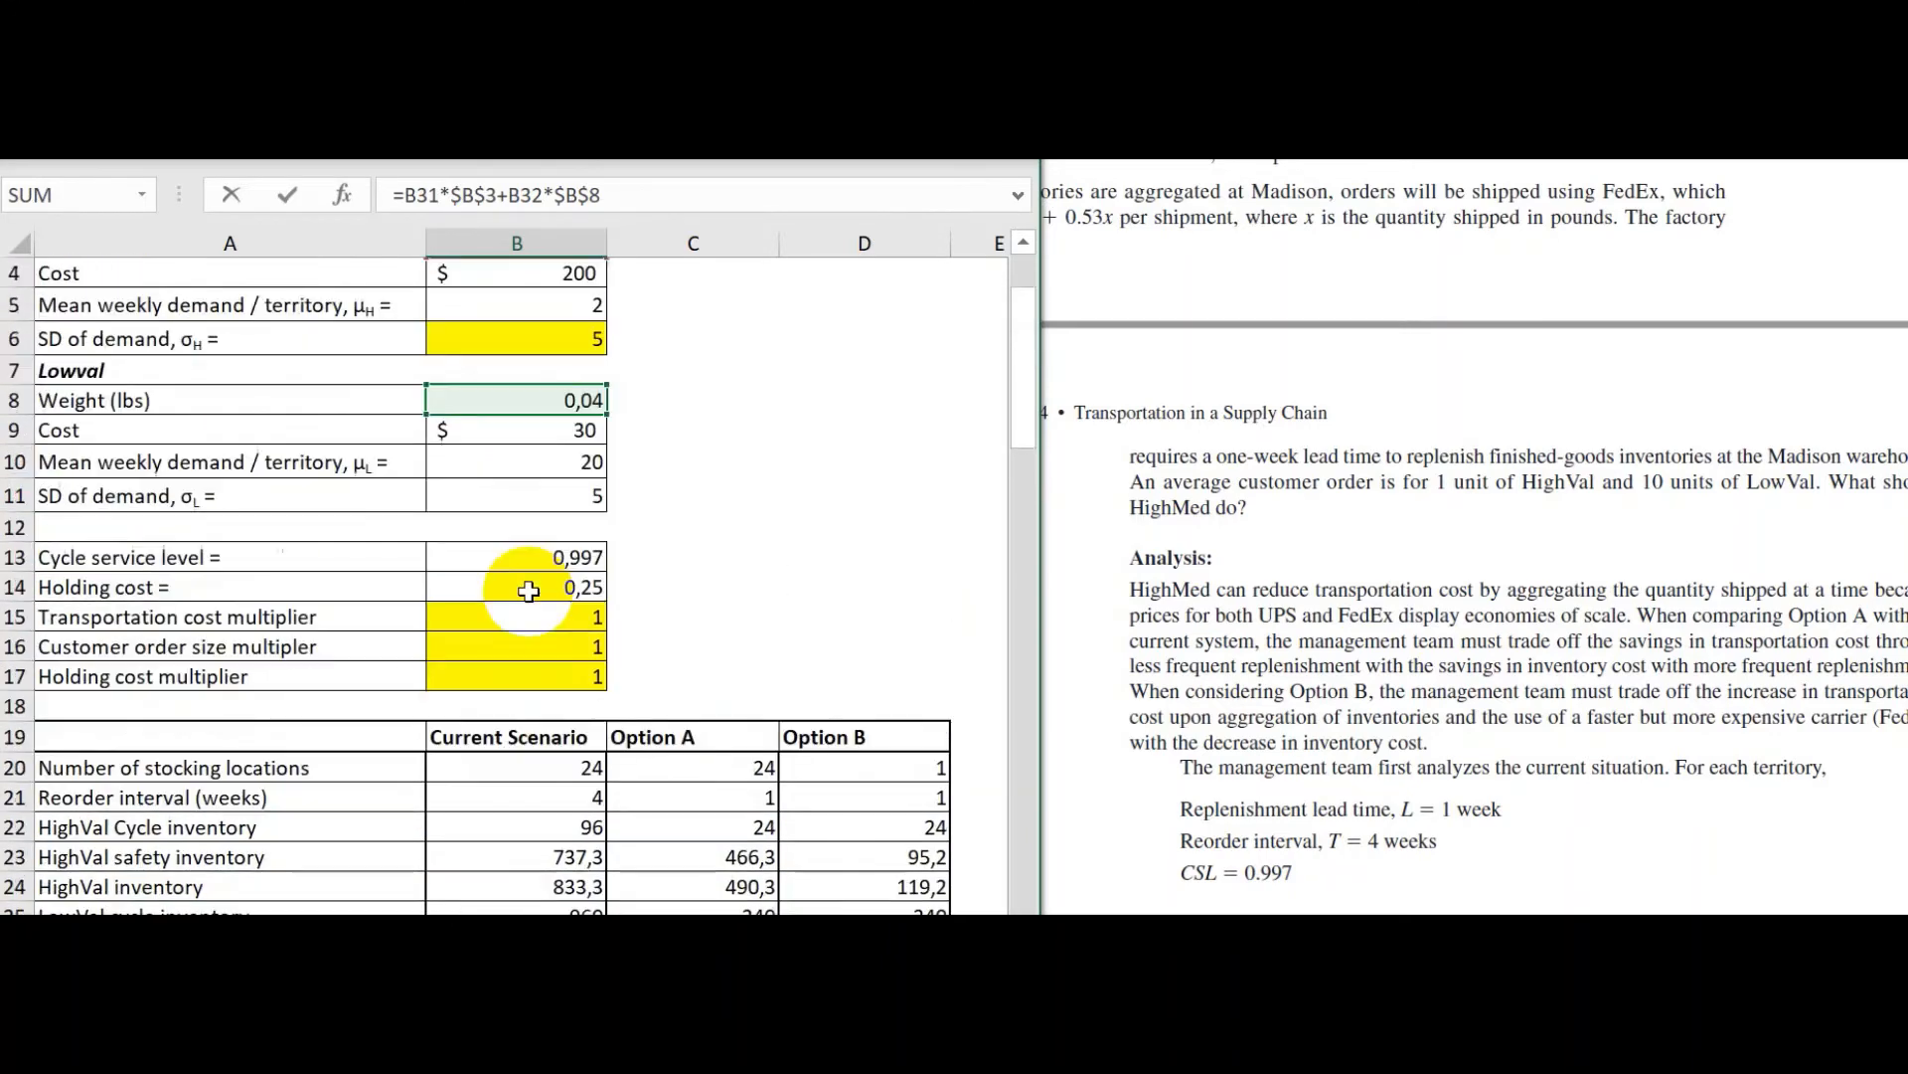
pyautogui.scroll(1, 527, 591)
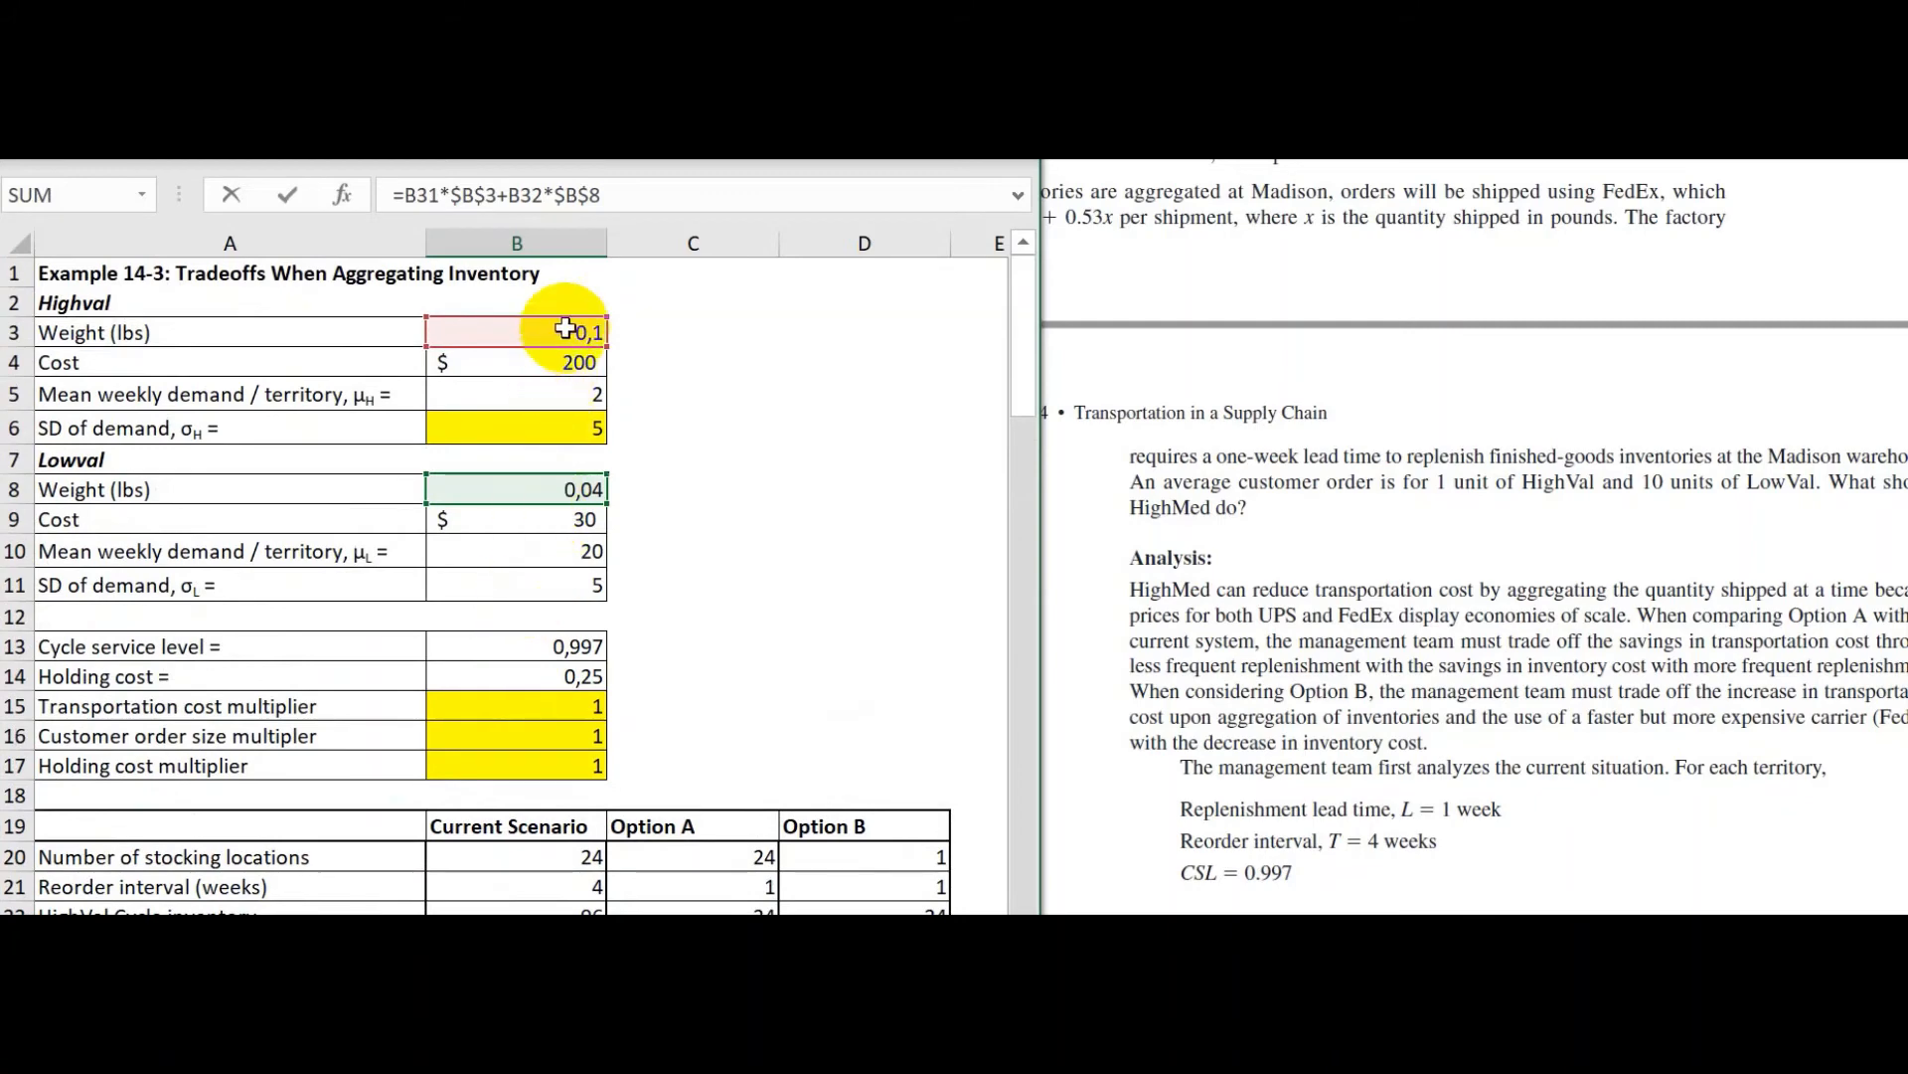
pyautogui.scroll(-4, 562, 761)
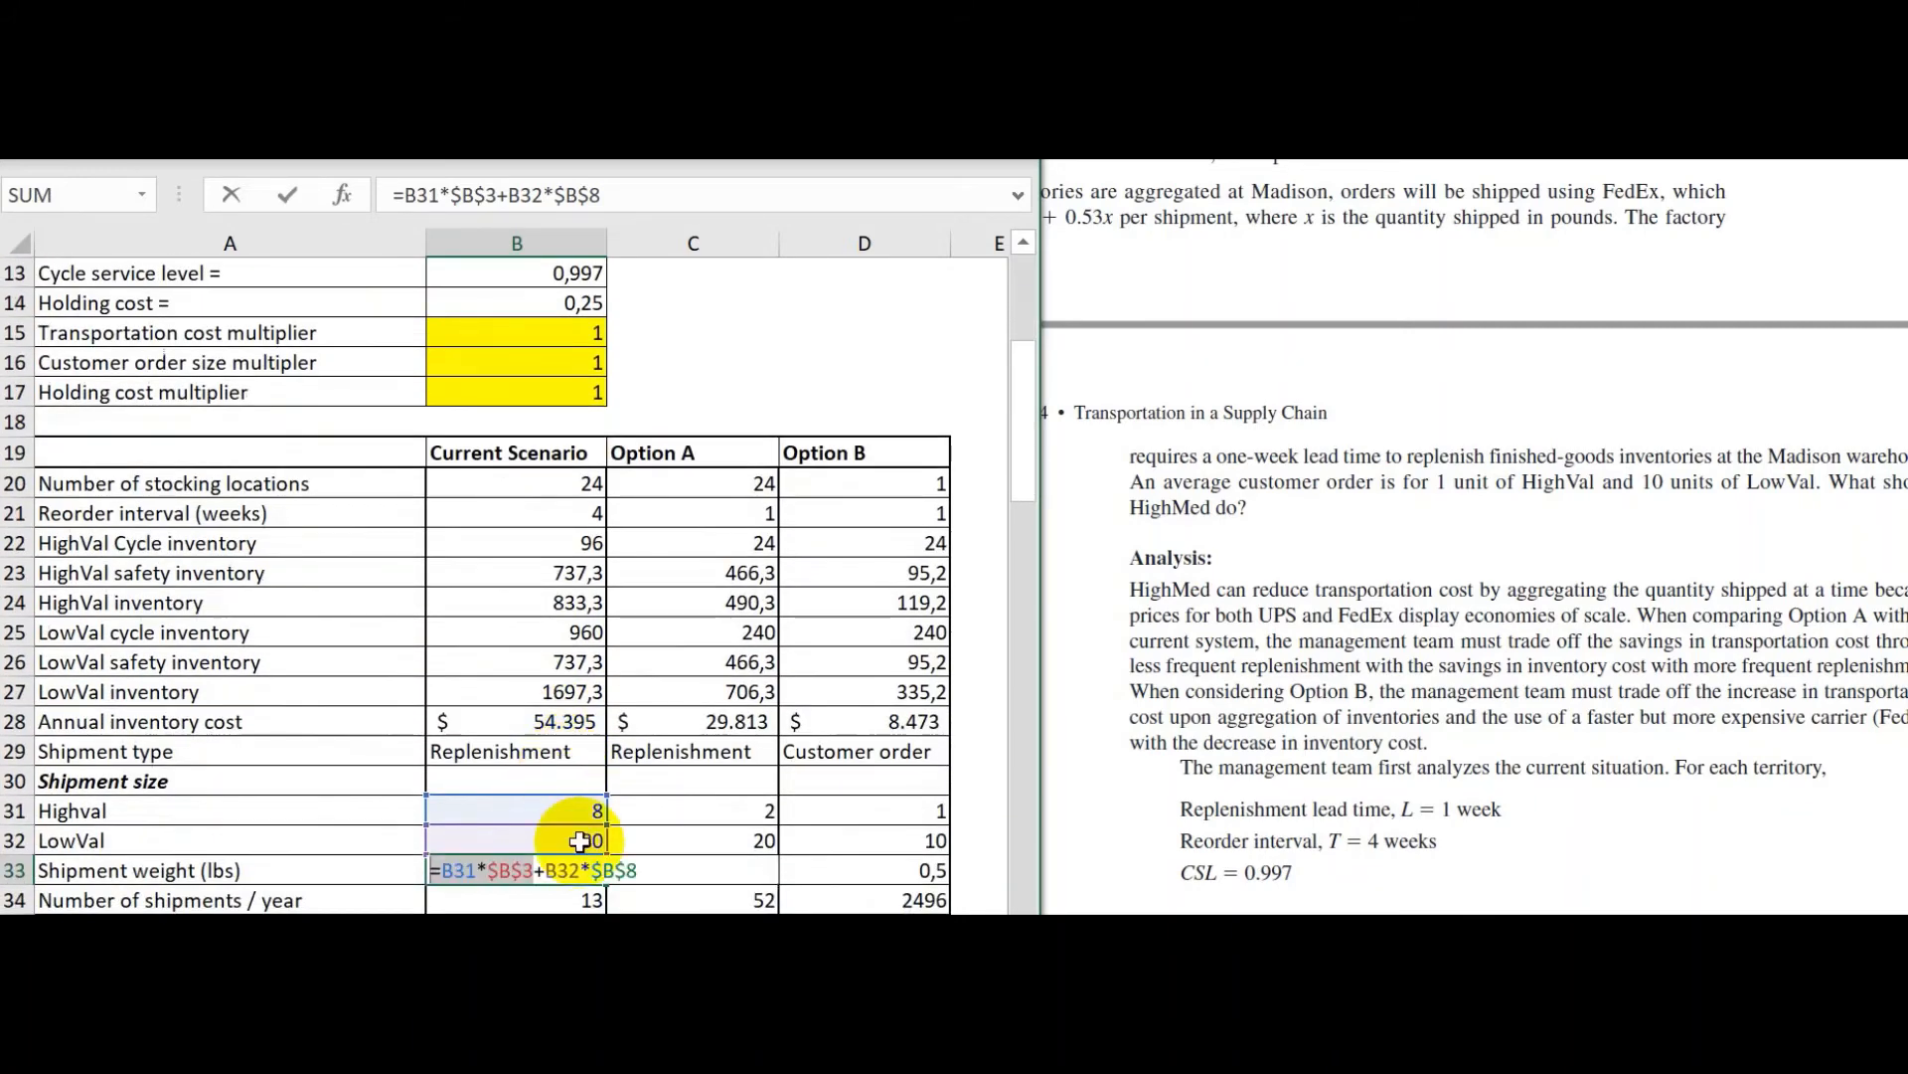
pyautogui.scroll(3, 557, 755)
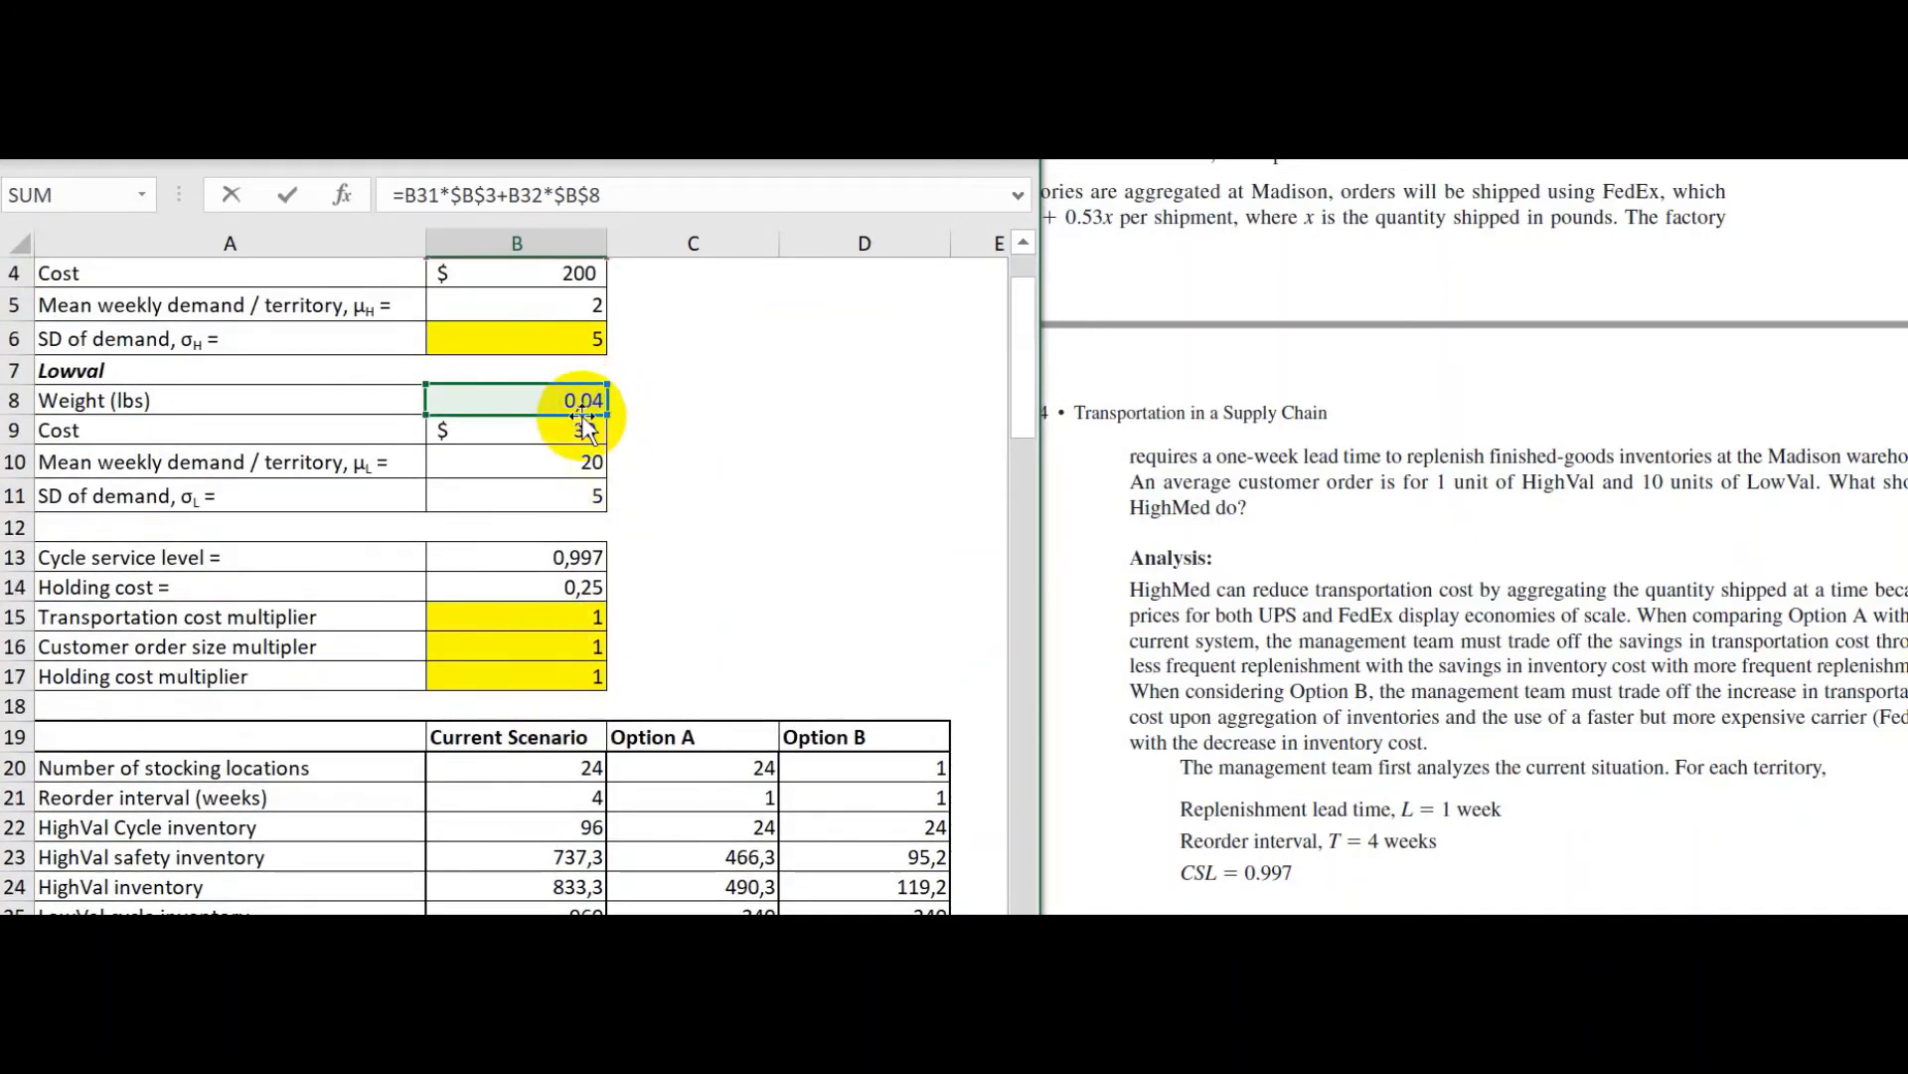
pyautogui.scroll(-4, 507, 646)
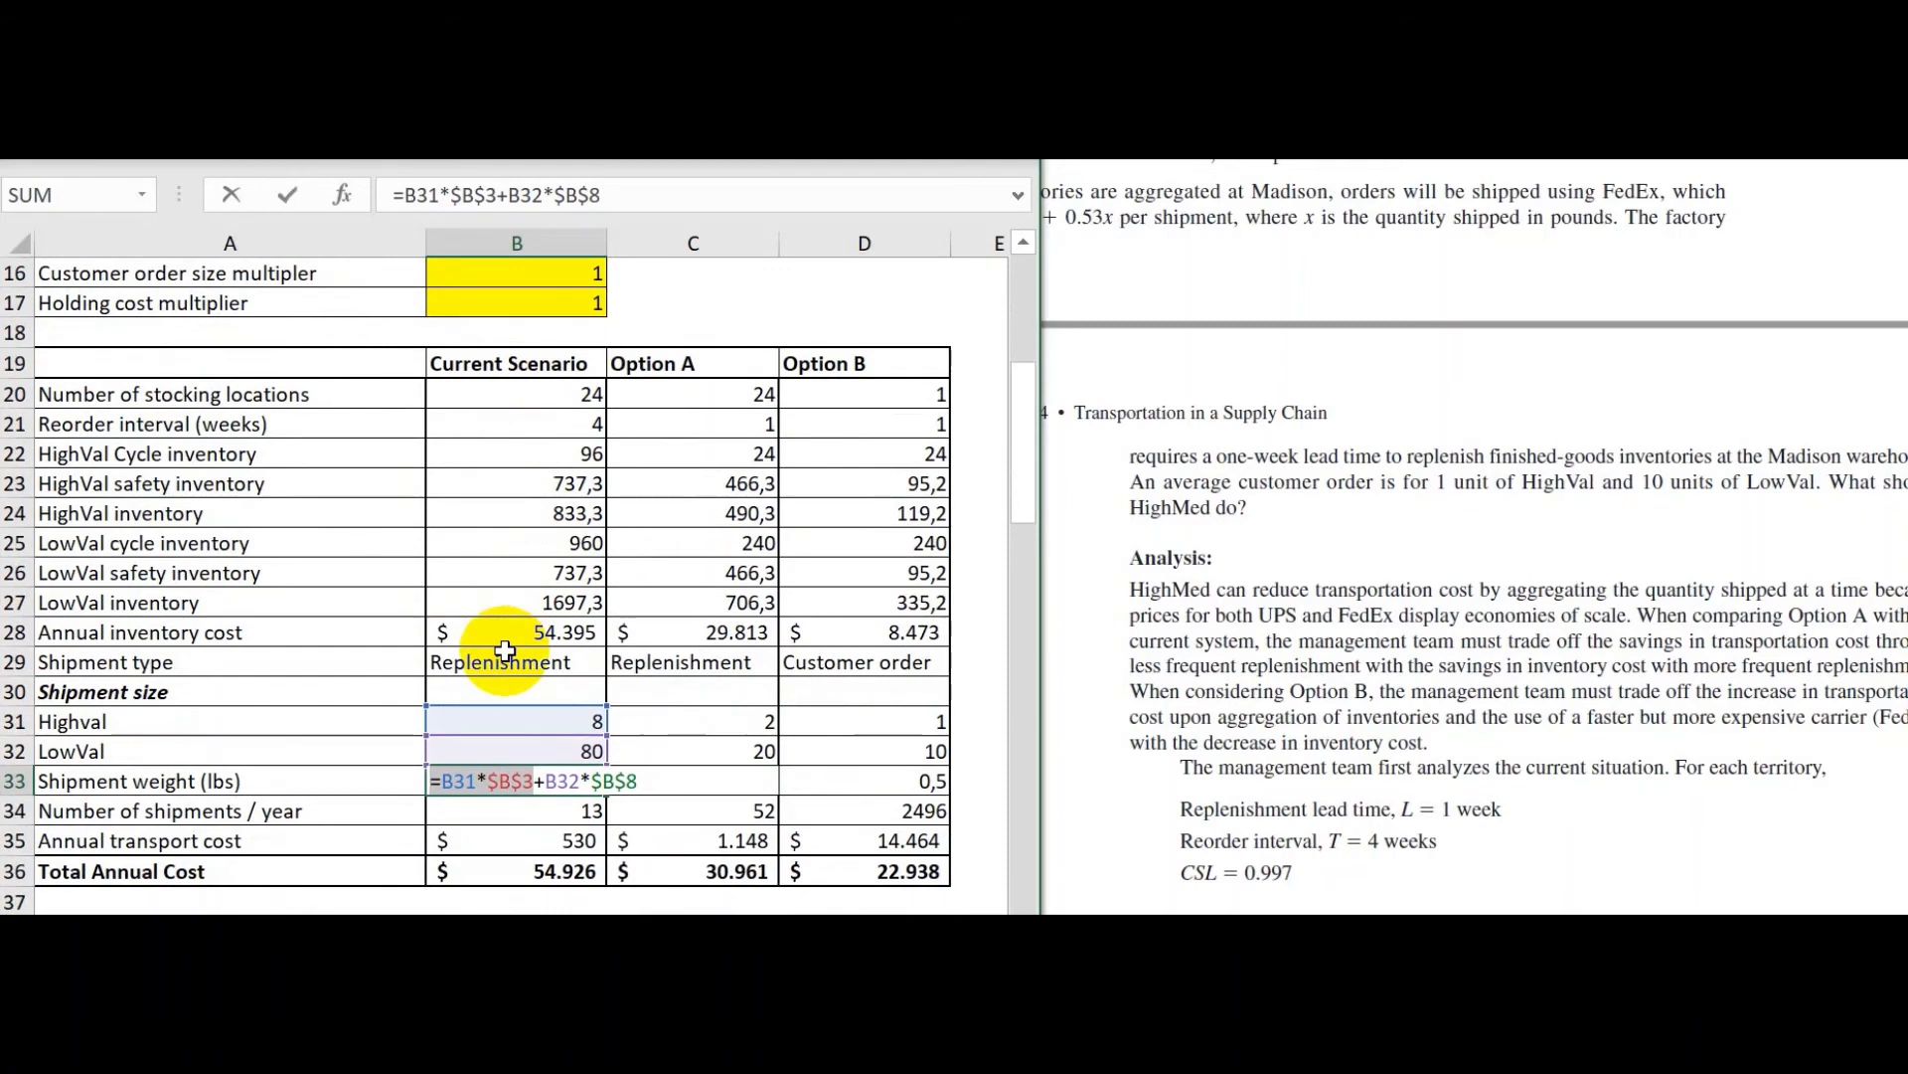
pyautogui.hotkey('ctrl', 'Return')
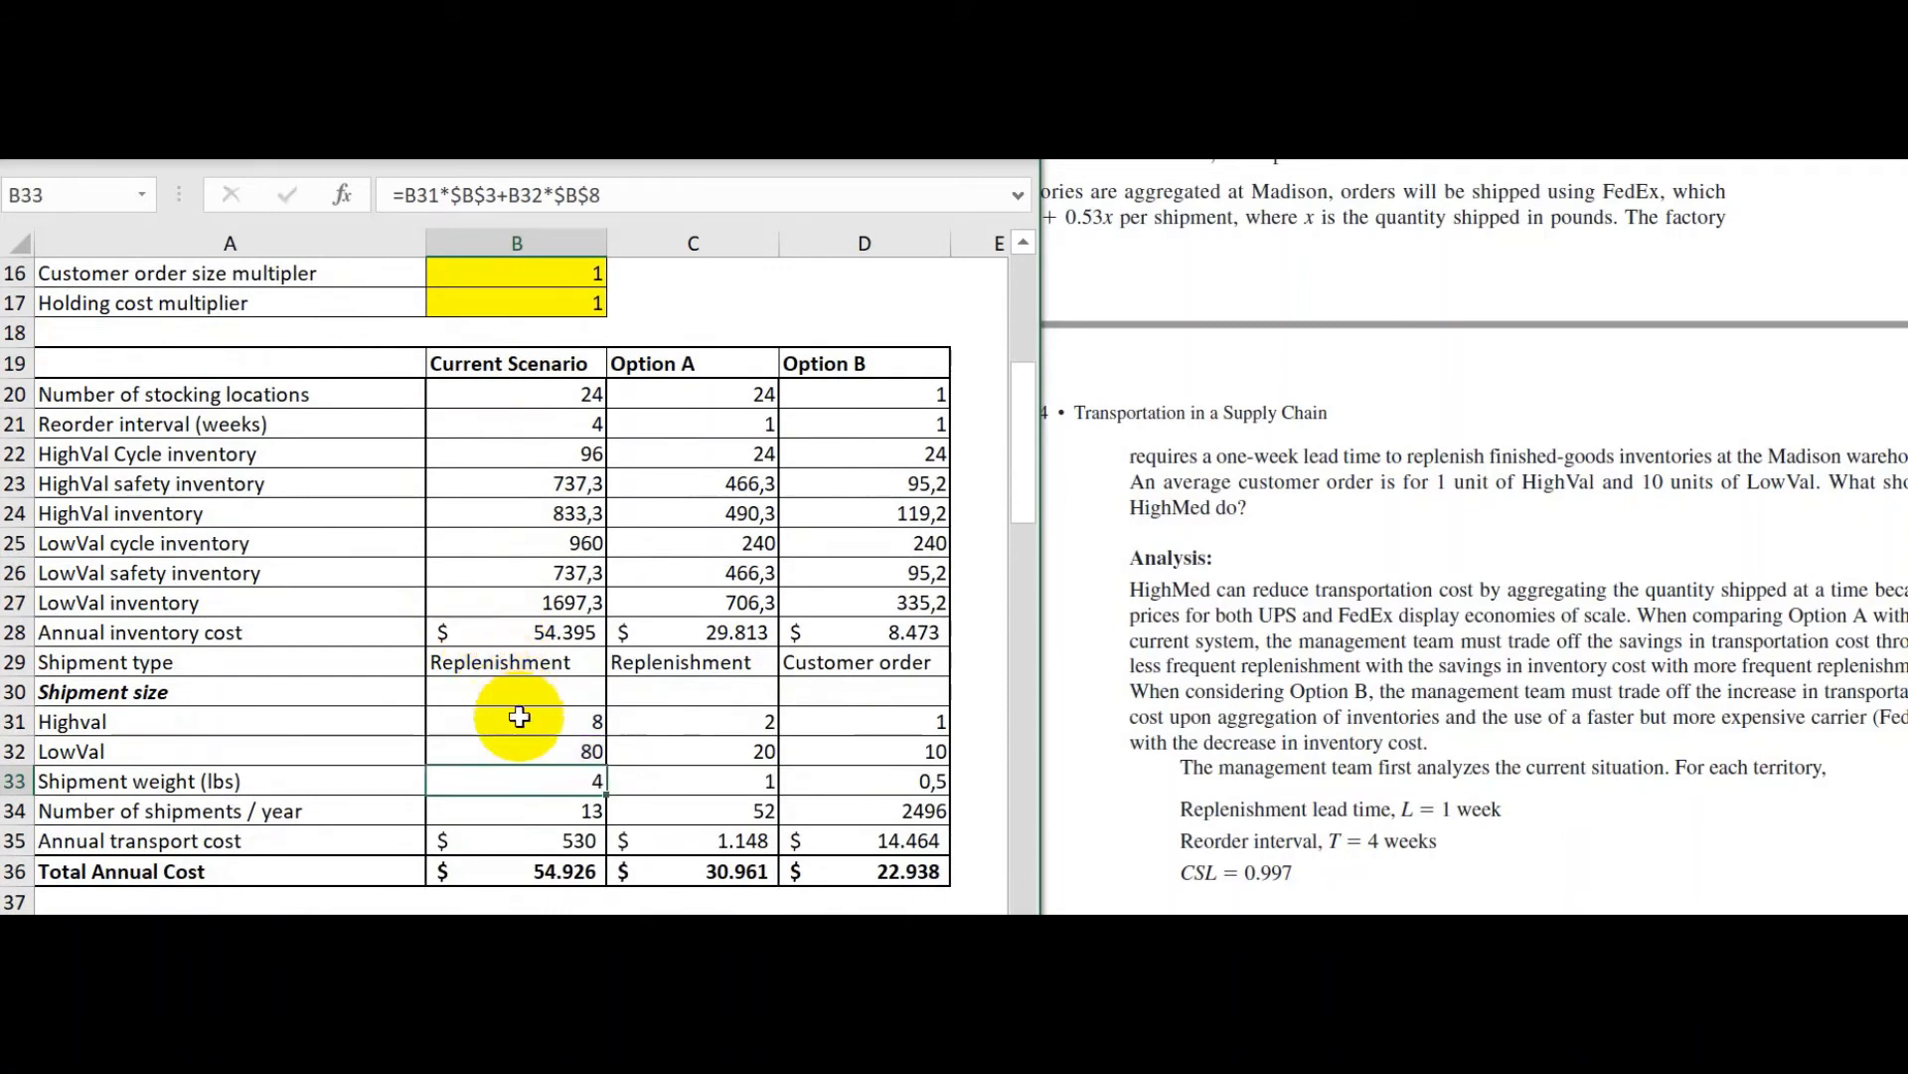
# Inspect the current scenario's formula for number of shipments per year and its reorder interval reference, without editing it
pyautogui.click(581, 812)
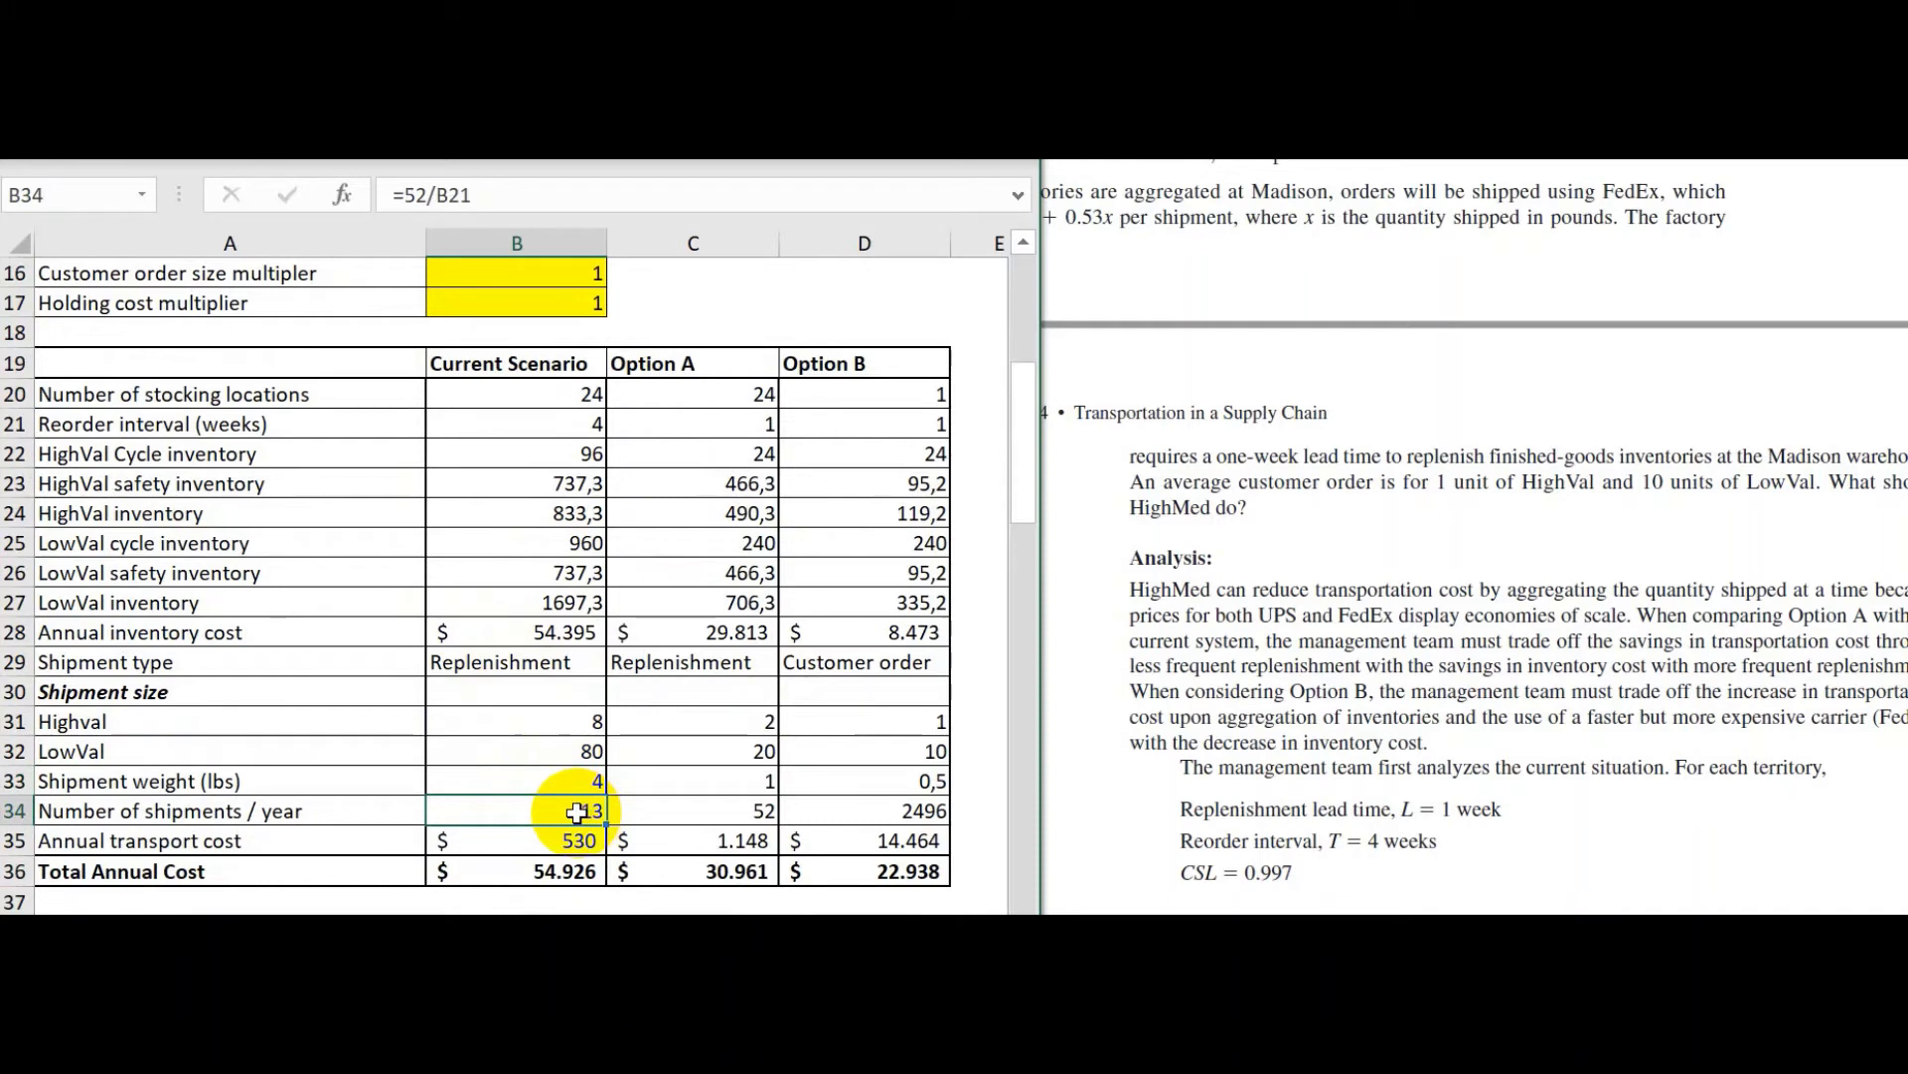
pyautogui.doubleClick(578, 812)
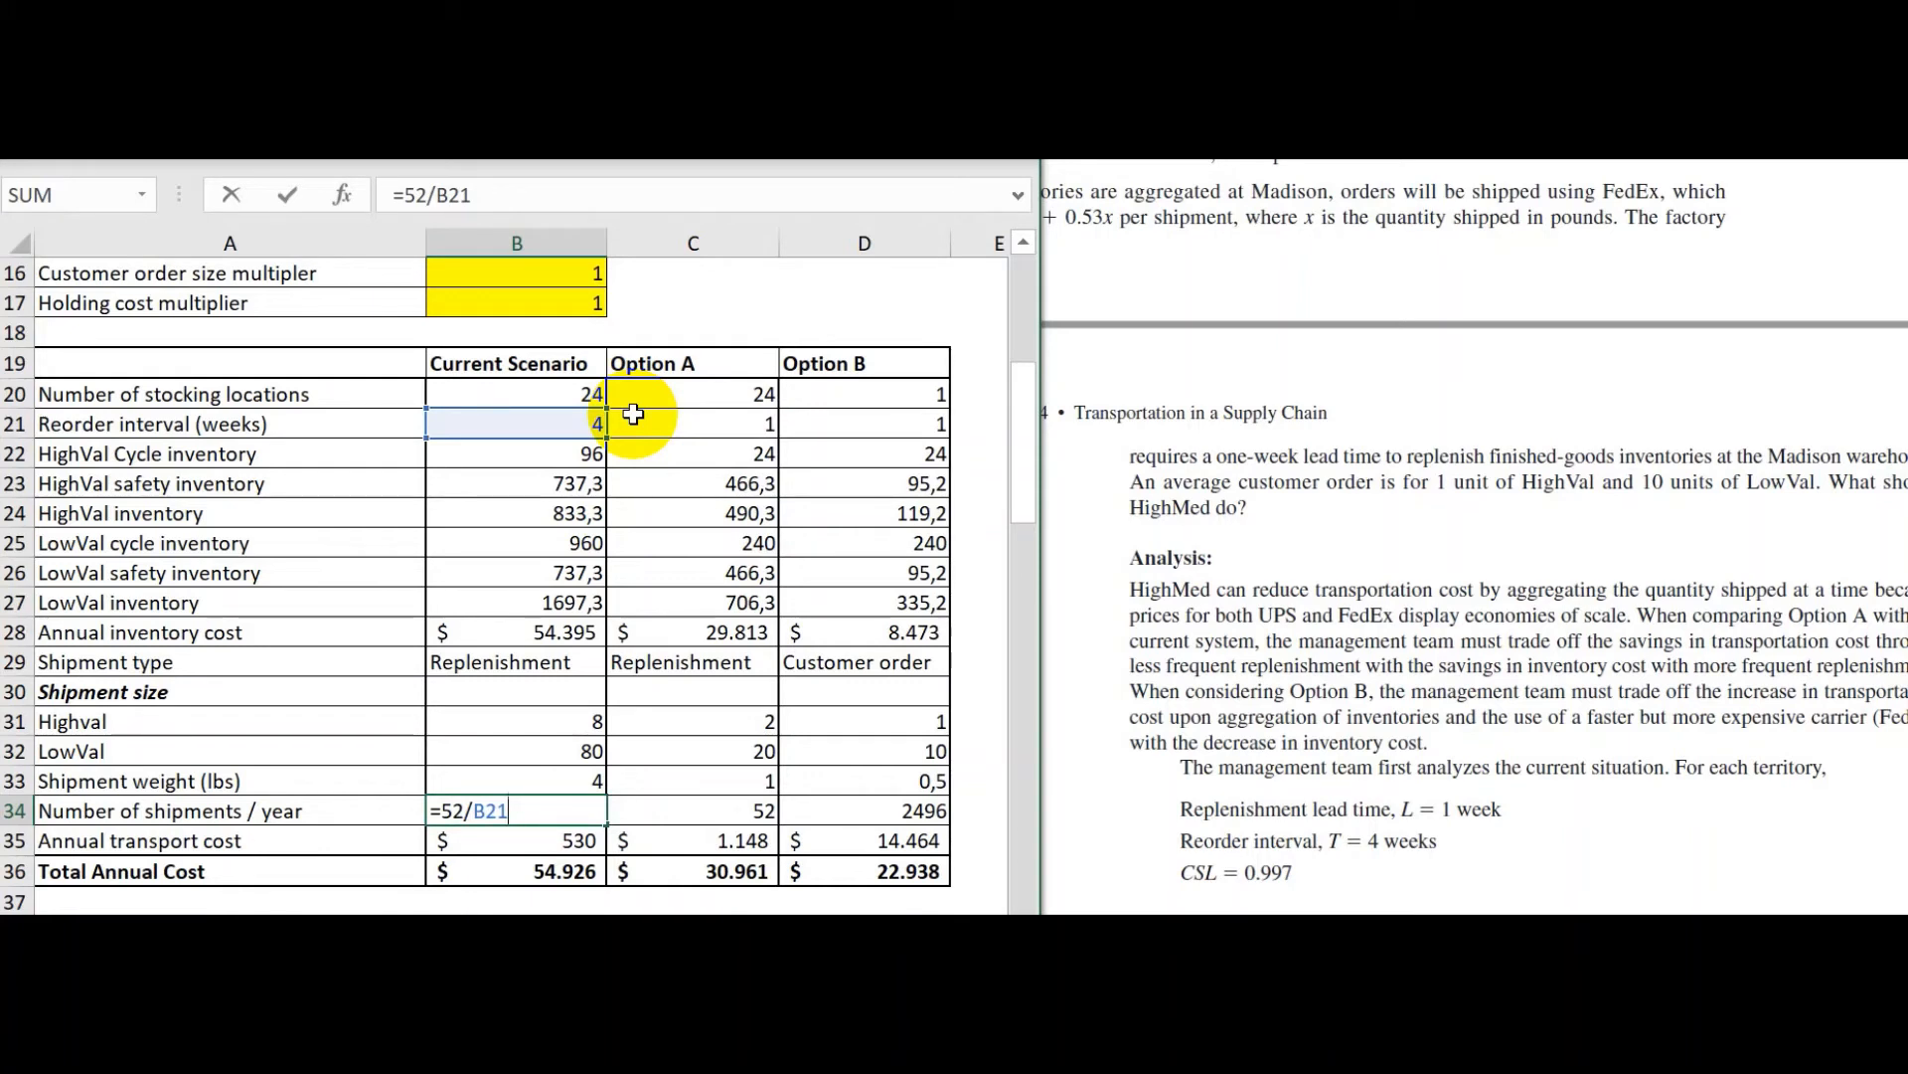
pyautogui.hotkey('ctrl', 'Return')
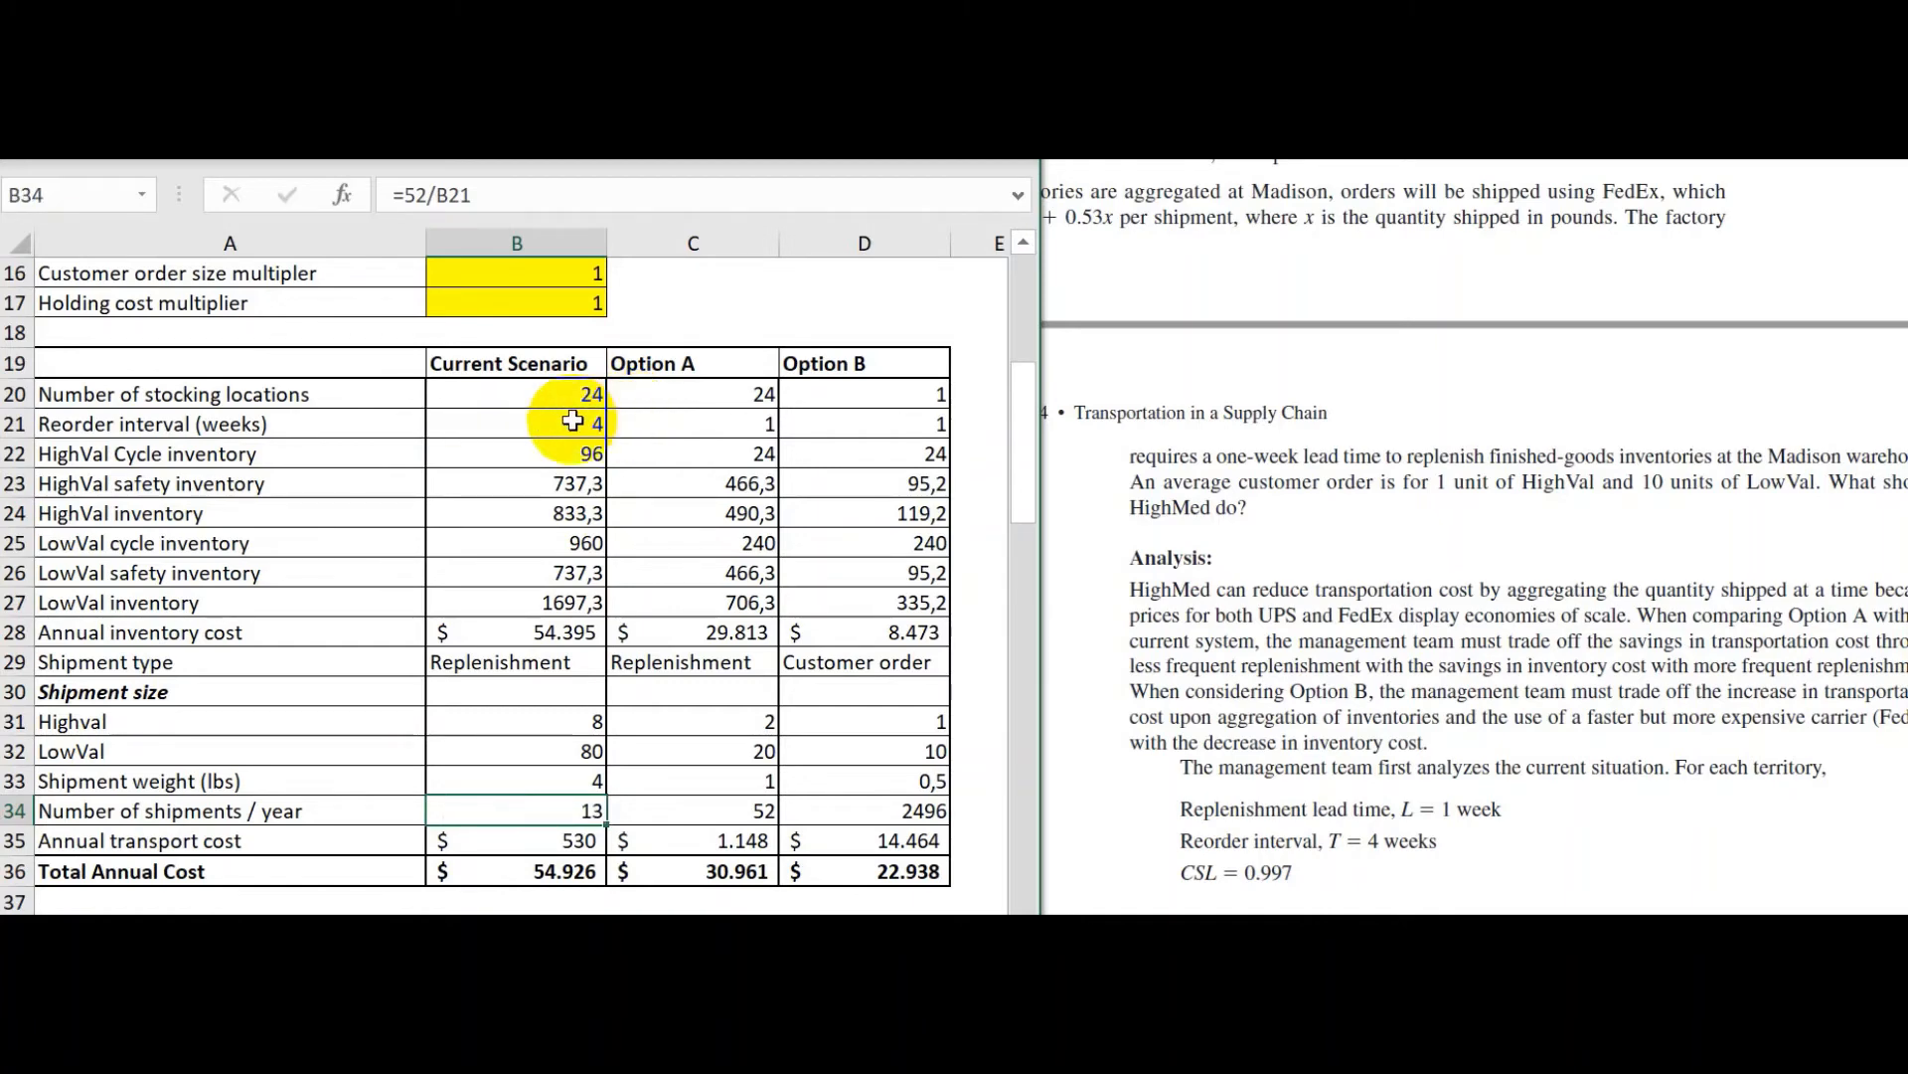
# Select the current scenario's annual transport cost, then switch to the textbook PDF and find the UPS shipping rate in Example 14-3
pyautogui.scroll(-1, 557, 472)
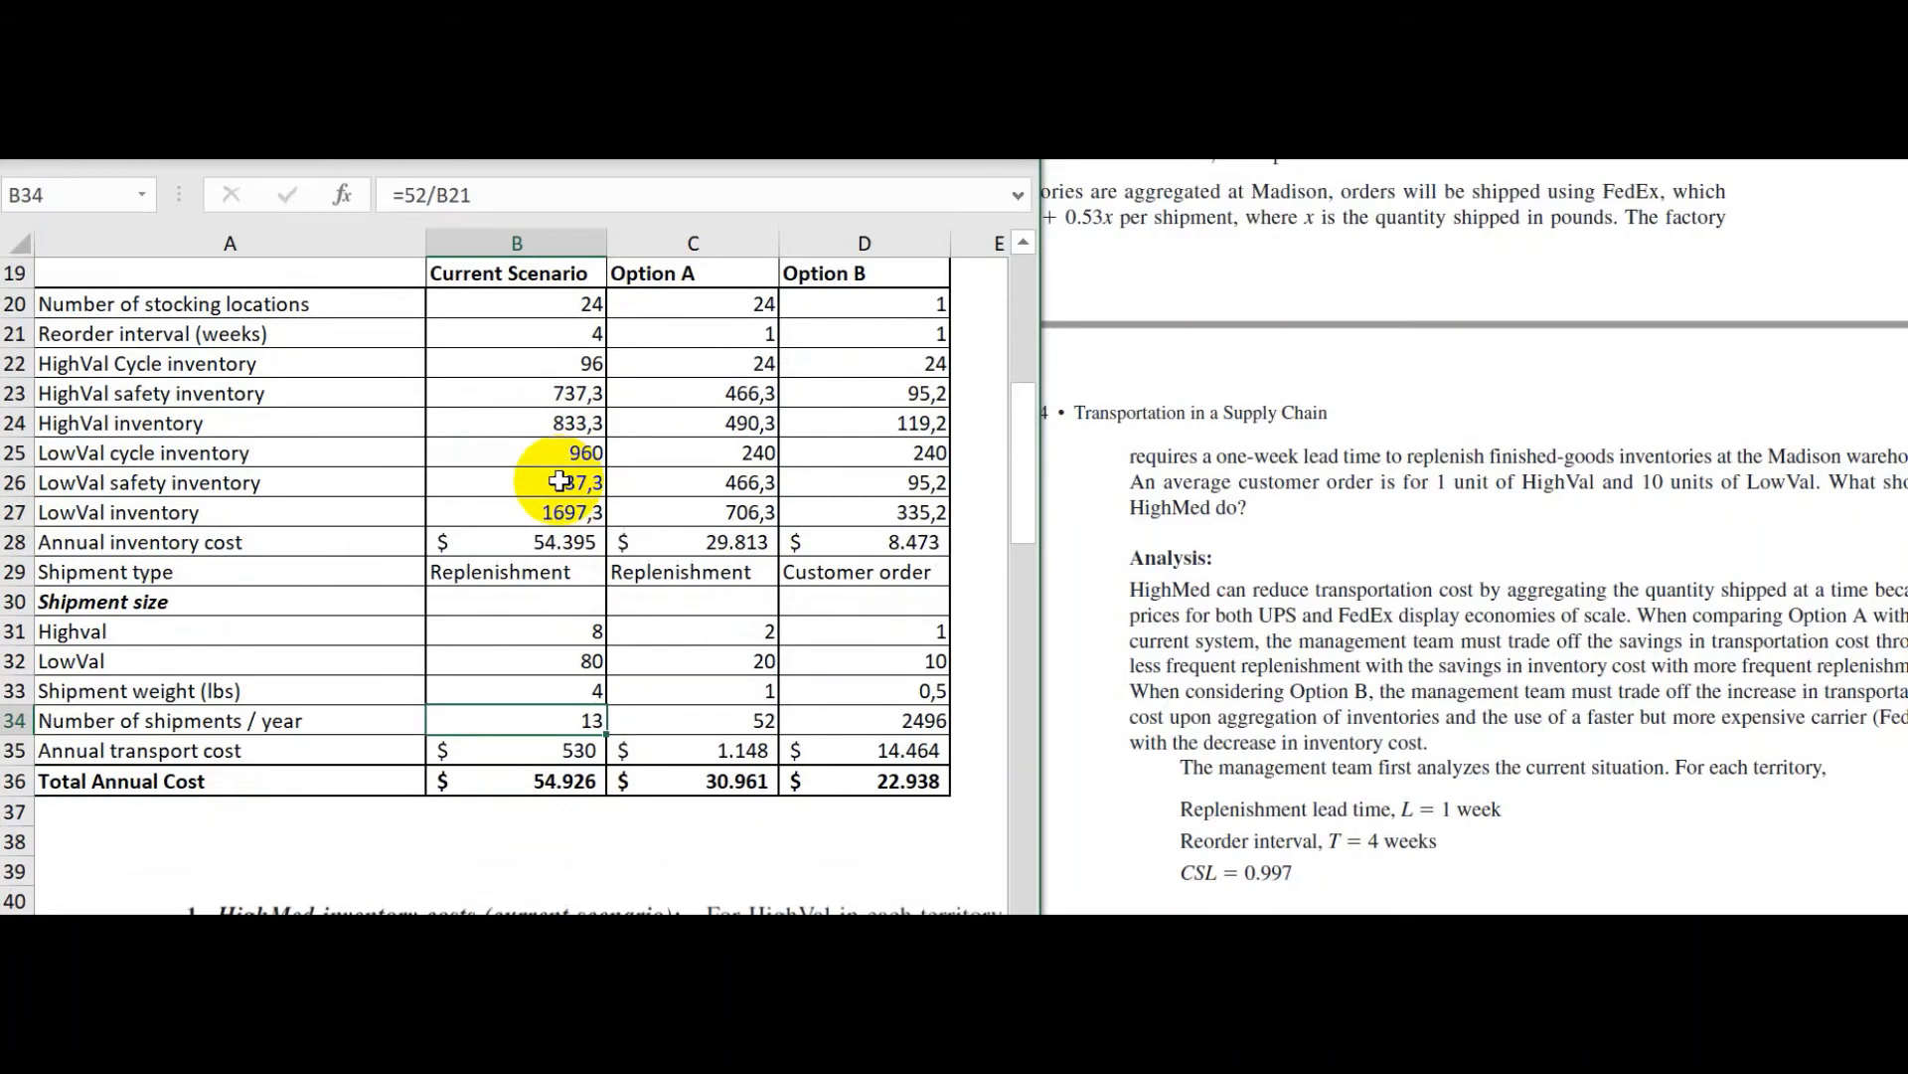
pyautogui.scroll(-1, 541, 507)
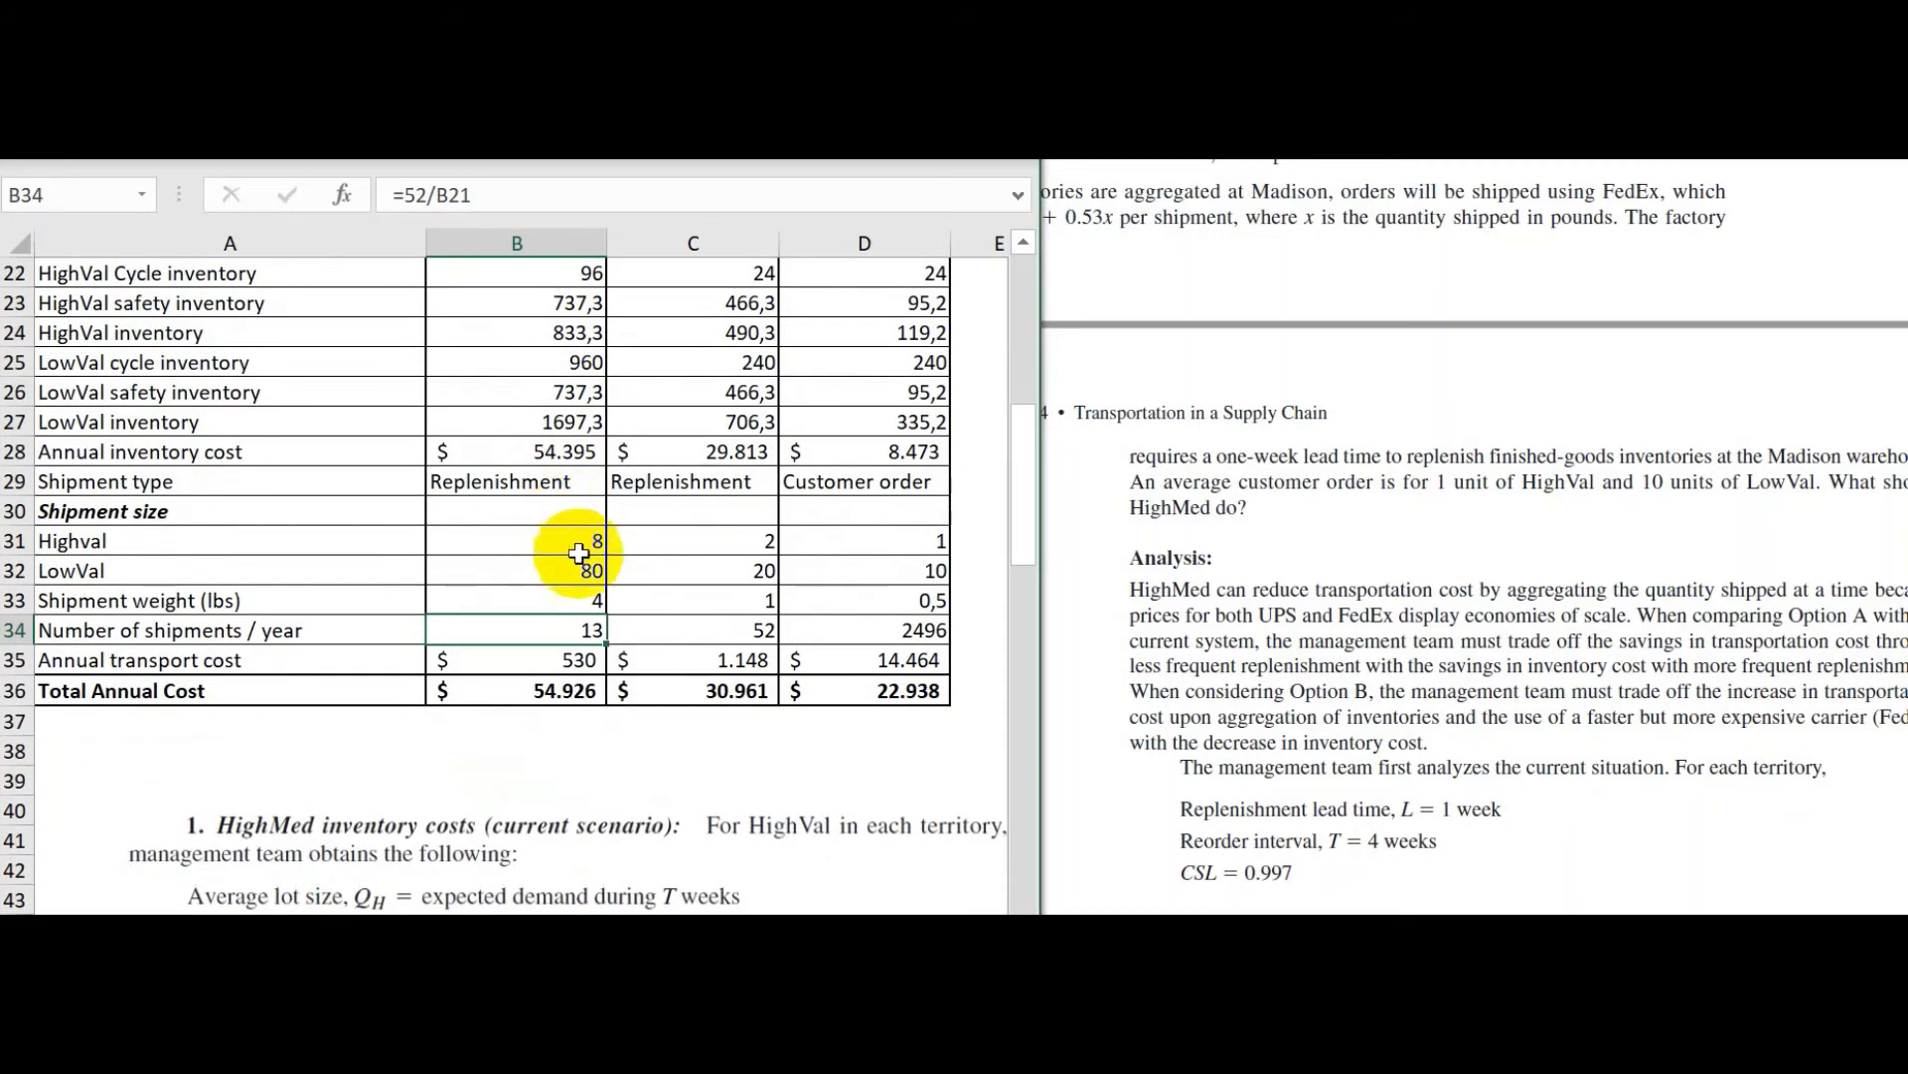
pyautogui.click(569, 662)
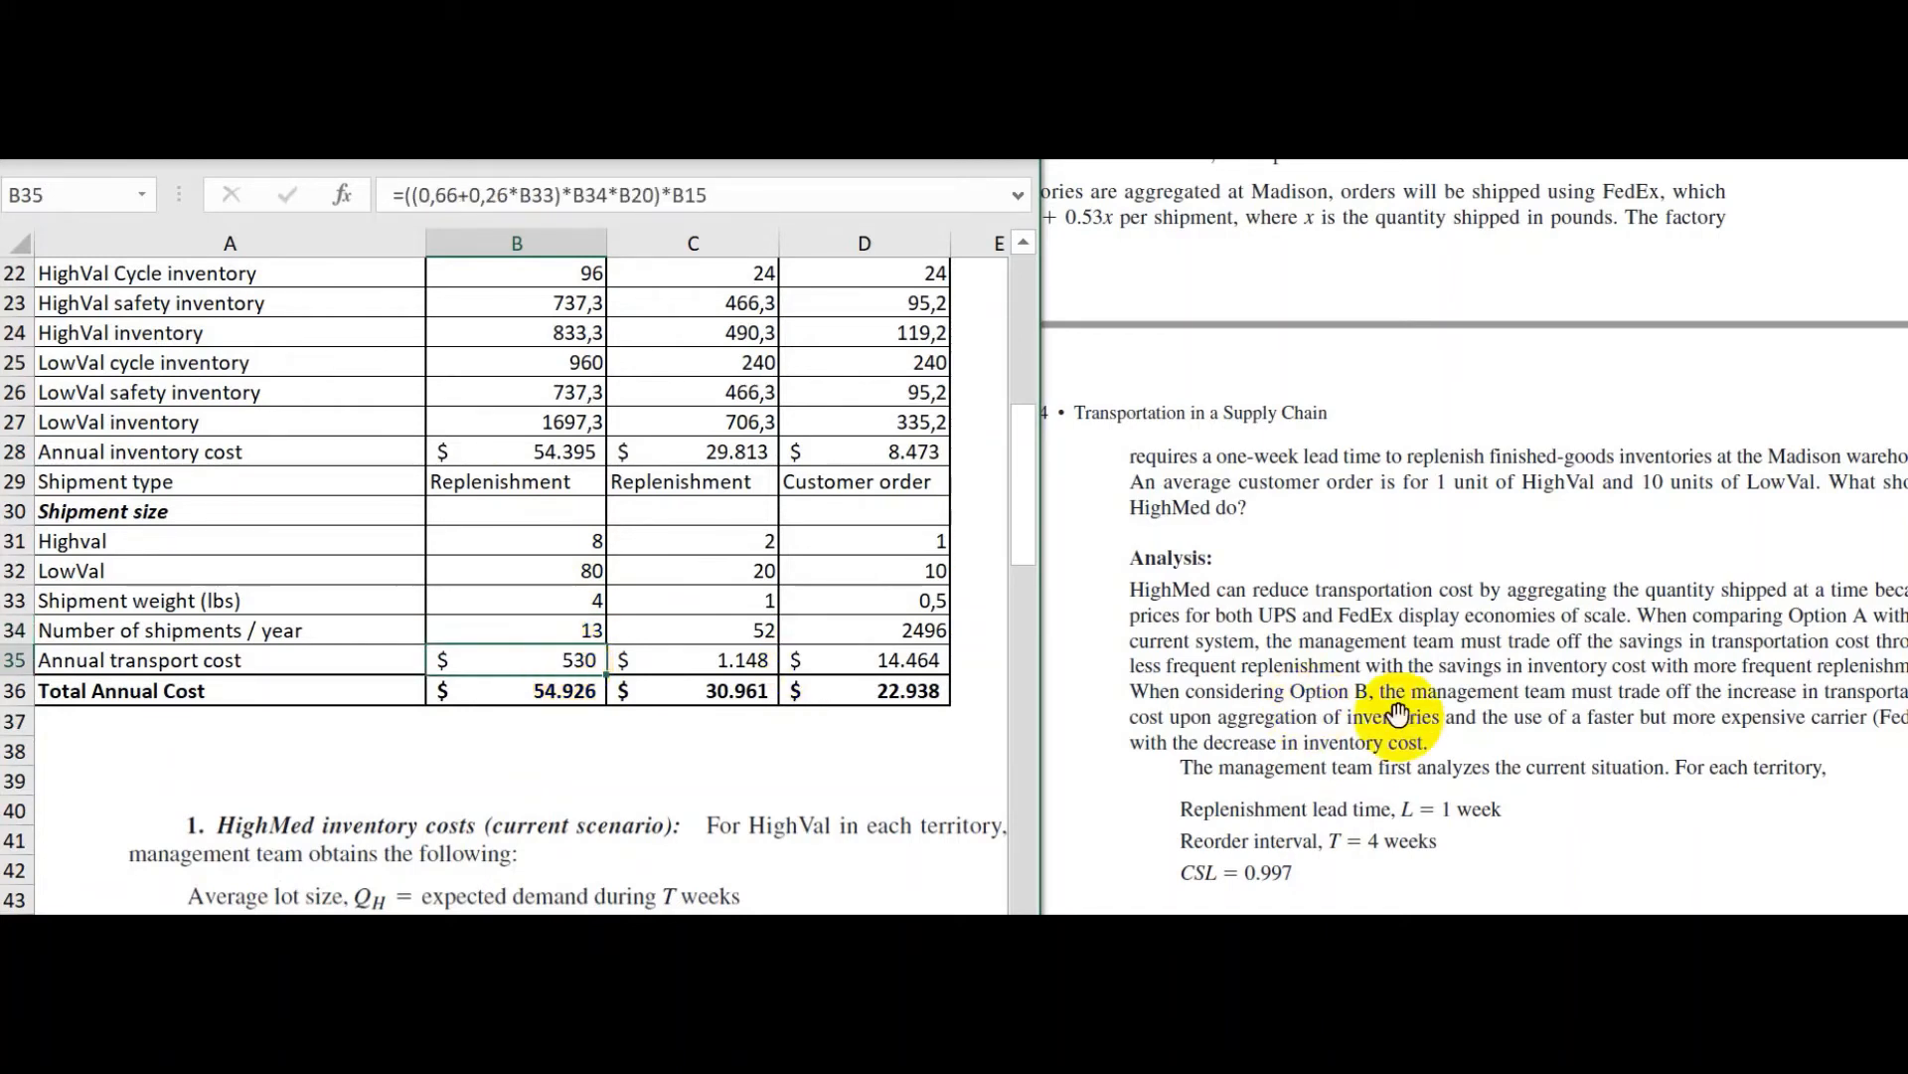
pyautogui.hotkey('alt', 'Tab')
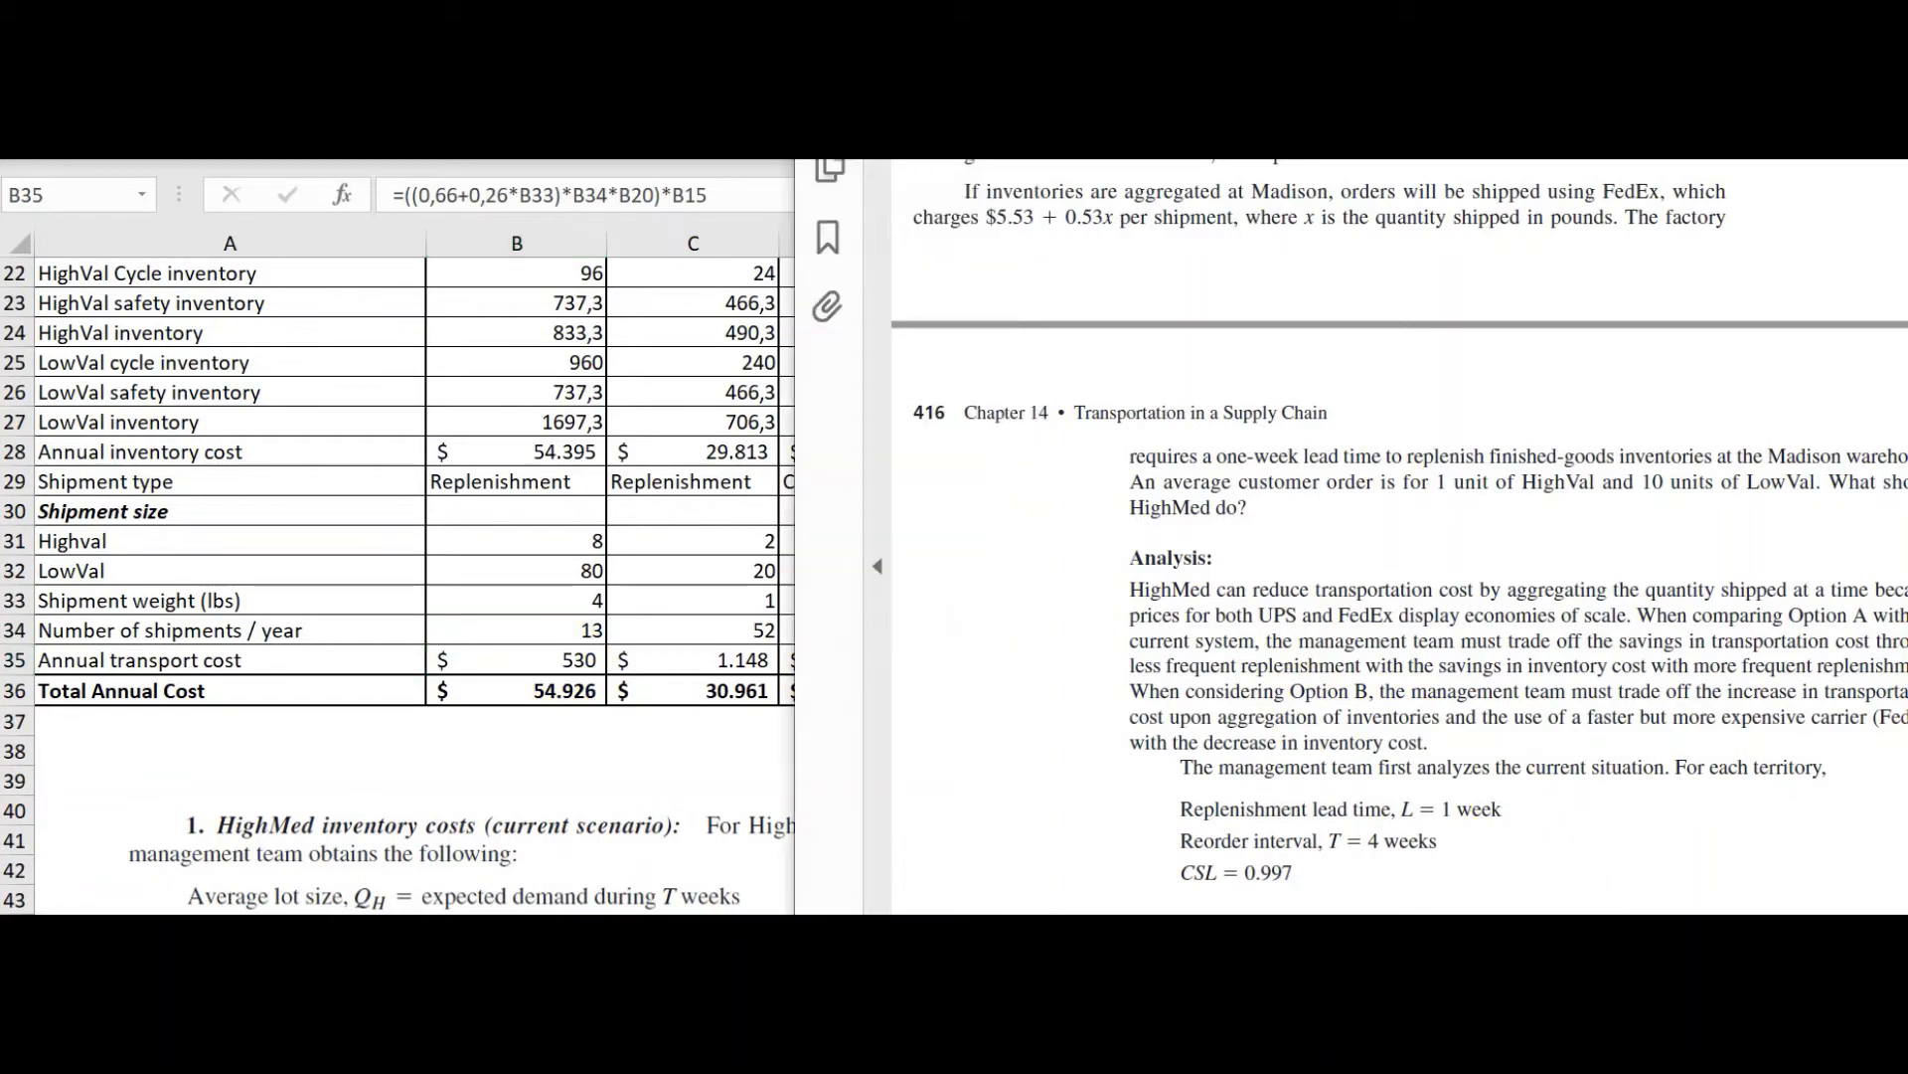
pyautogui.moveTo(1596, 528)
pyautogui.mouseDown()
pyautogui.moveTo(1585, 596)
pyautogui.moveTo(1527, 518)
pyautogui.mouseUp()
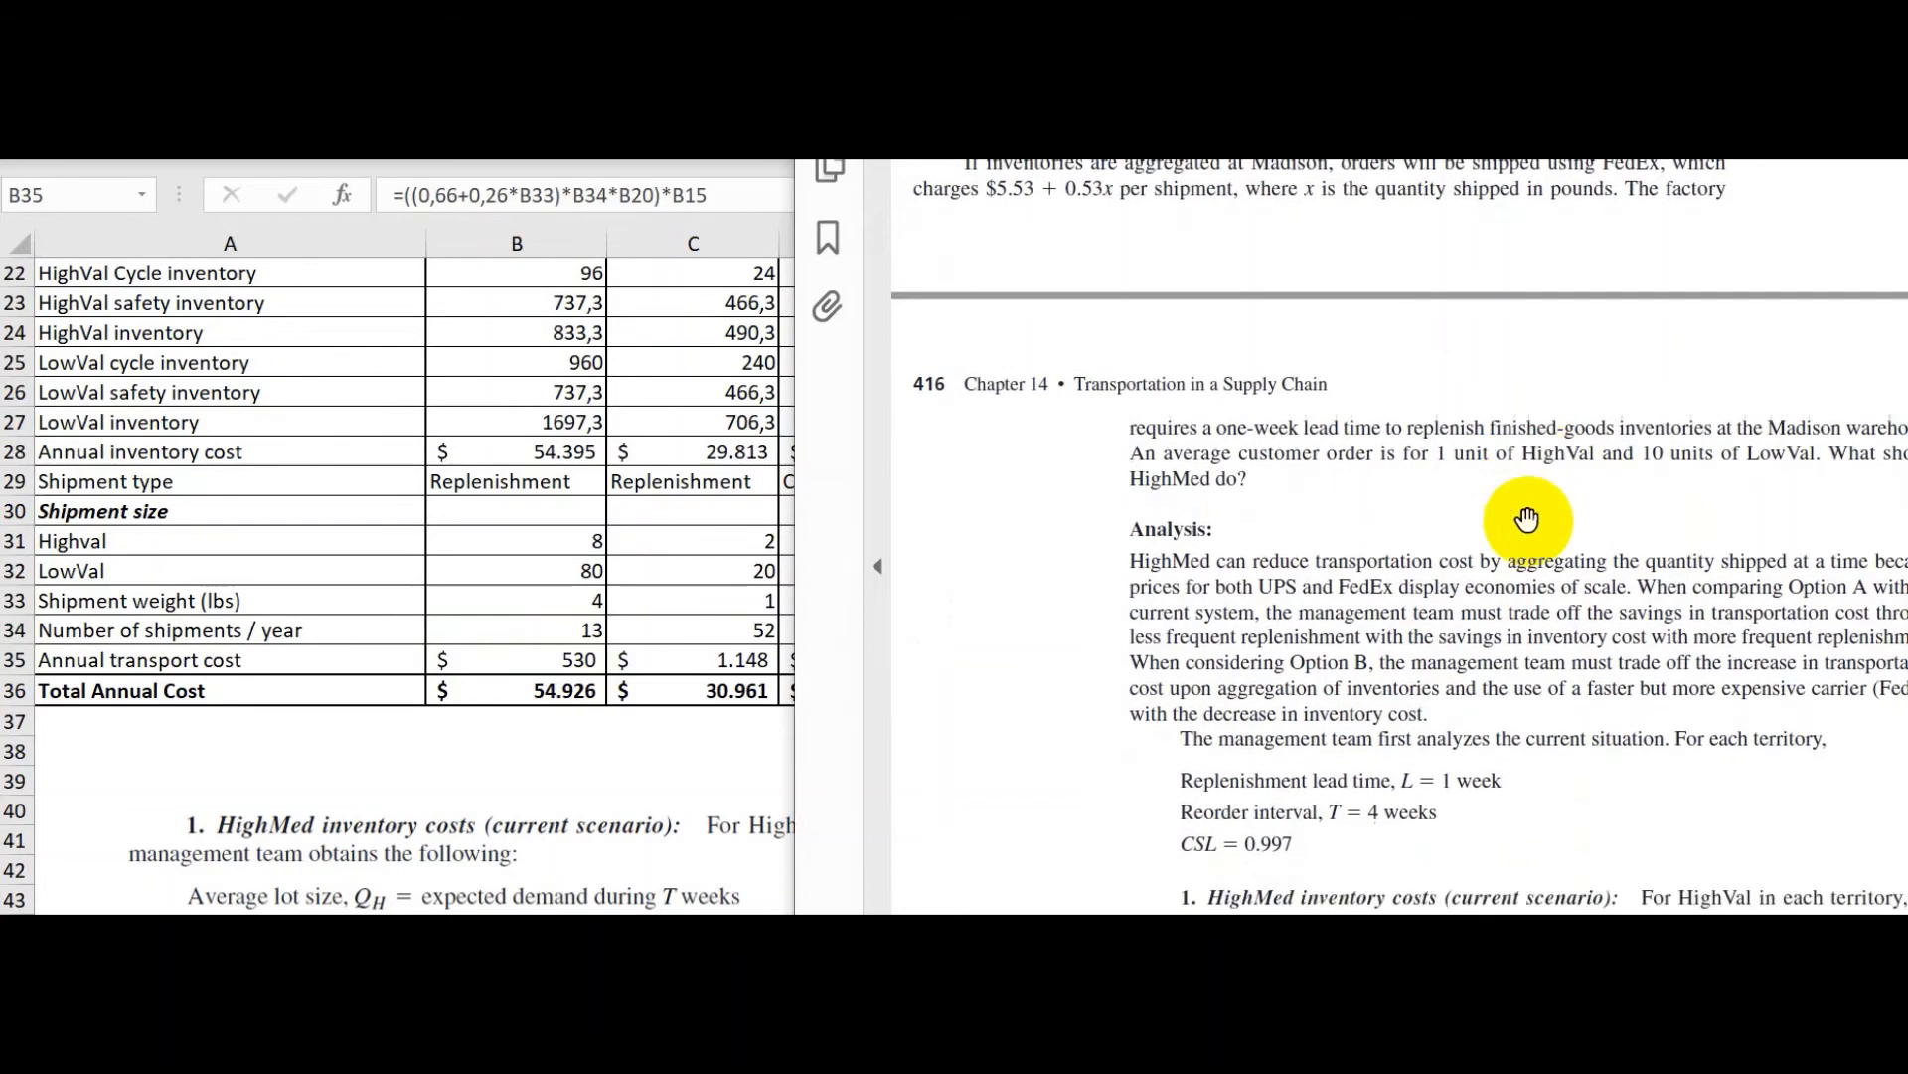
pyautogui.scroll(6, 1527, 518)
pyautogui.scroll(3, 1521, 520)
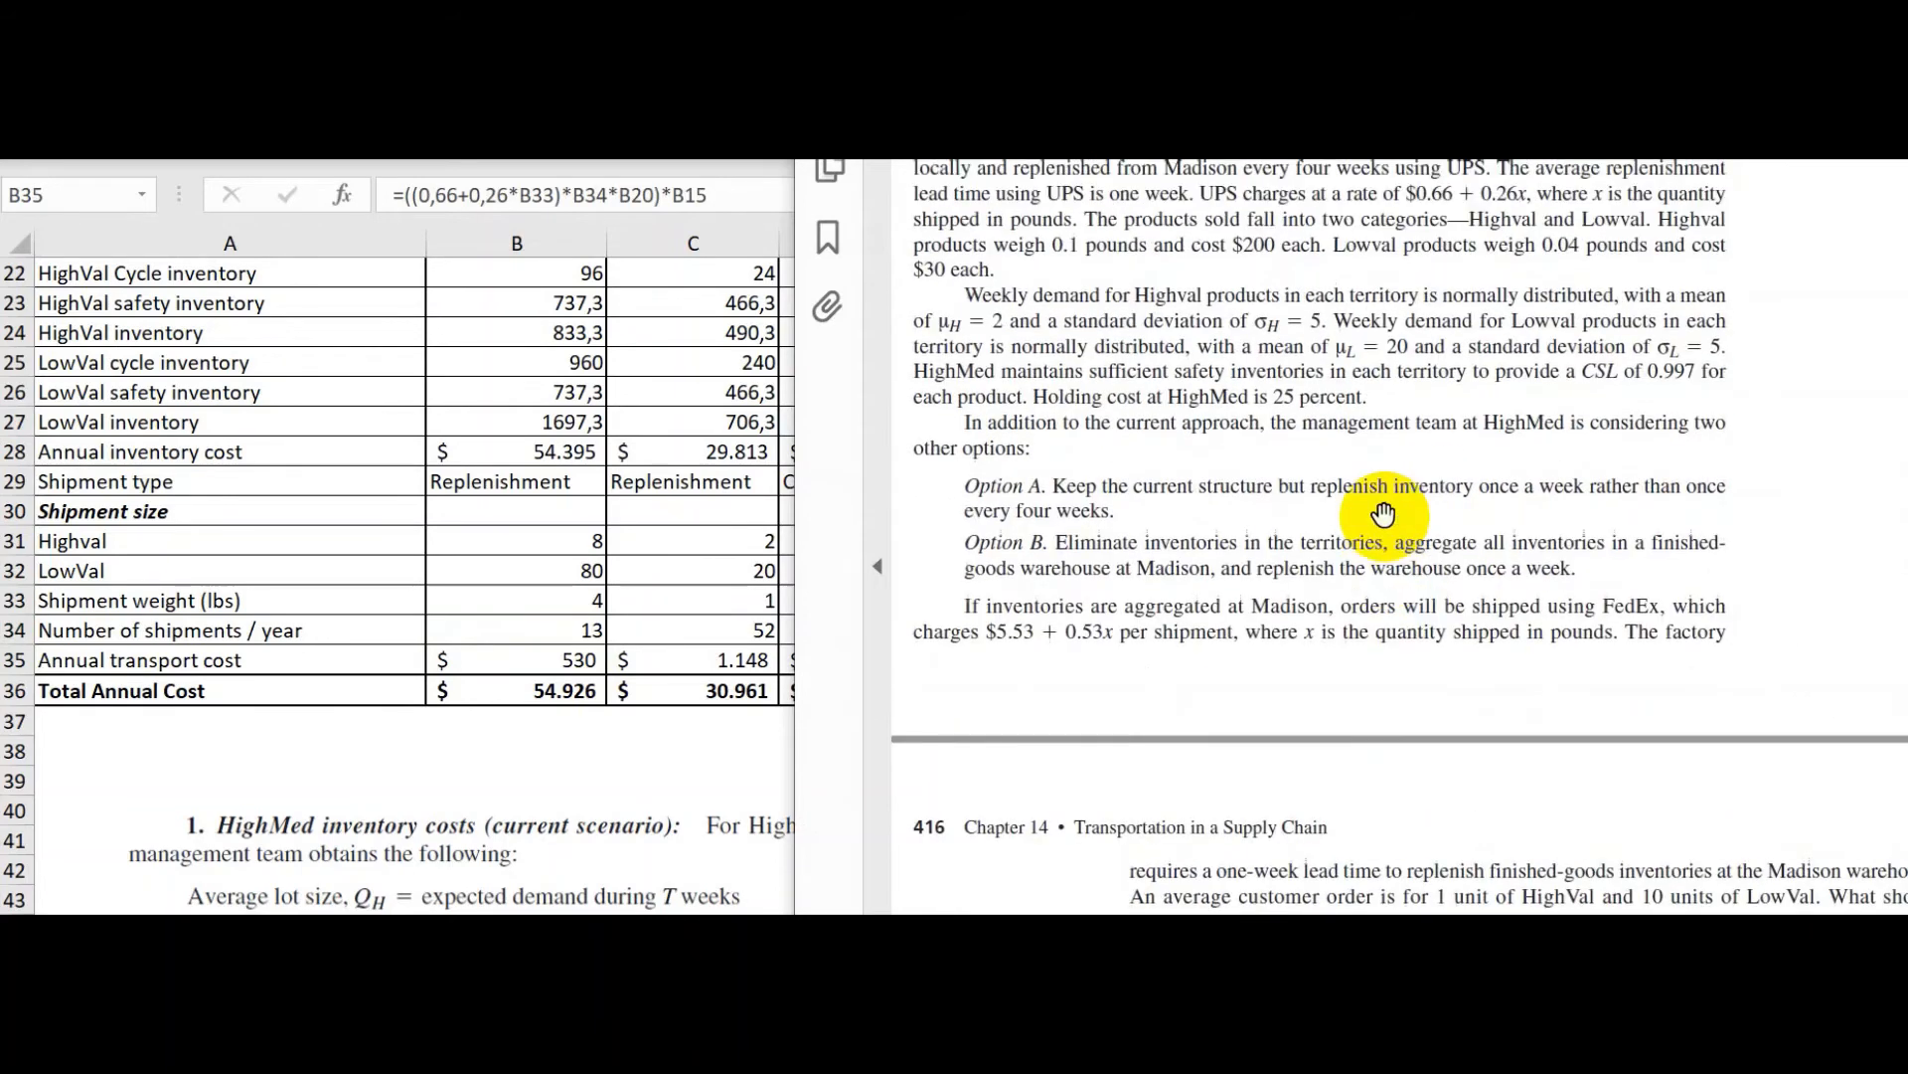
pyautogui.scroll(3, 1383, 514)
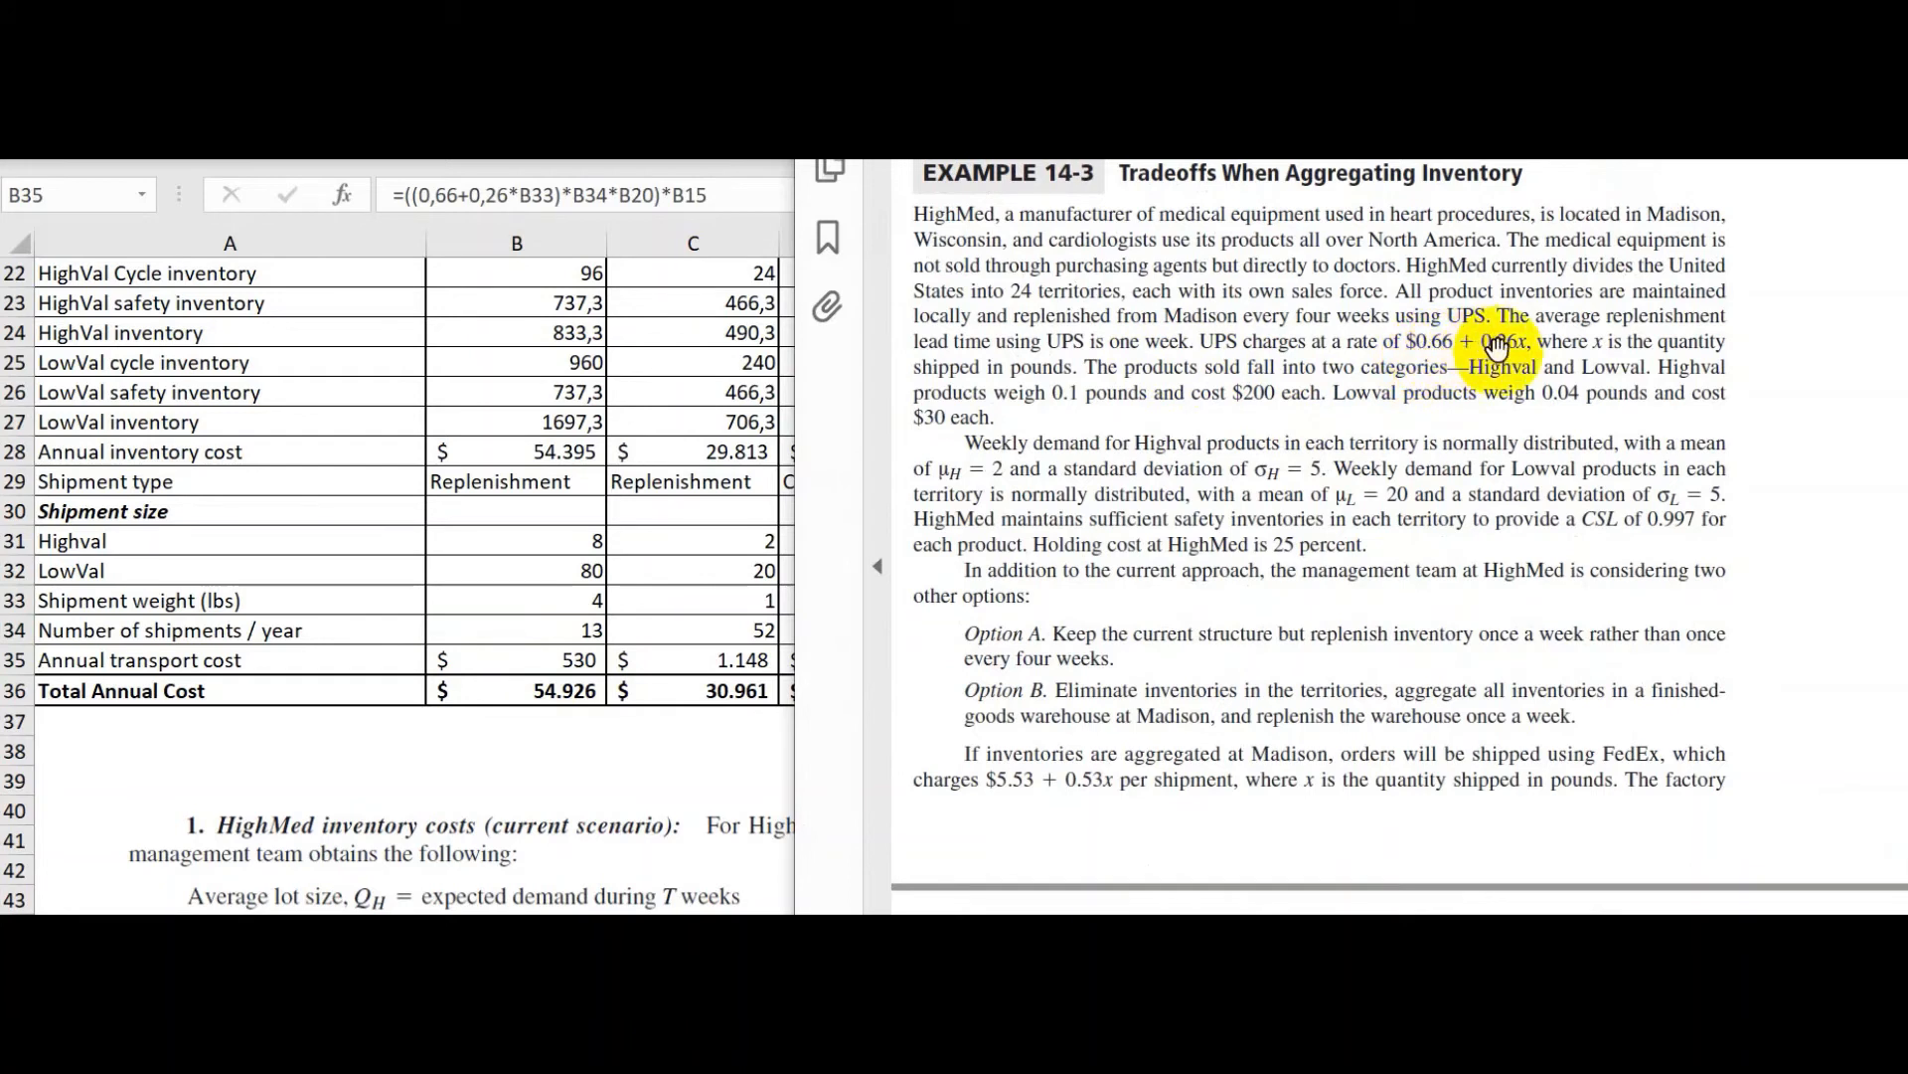
# Back in the Excel workbook, open the current scenario's annual transport cost formula and trace its shipment weight, shipment count, stocking location and transportation multiplier cells
pyautogui.click(549, 657)
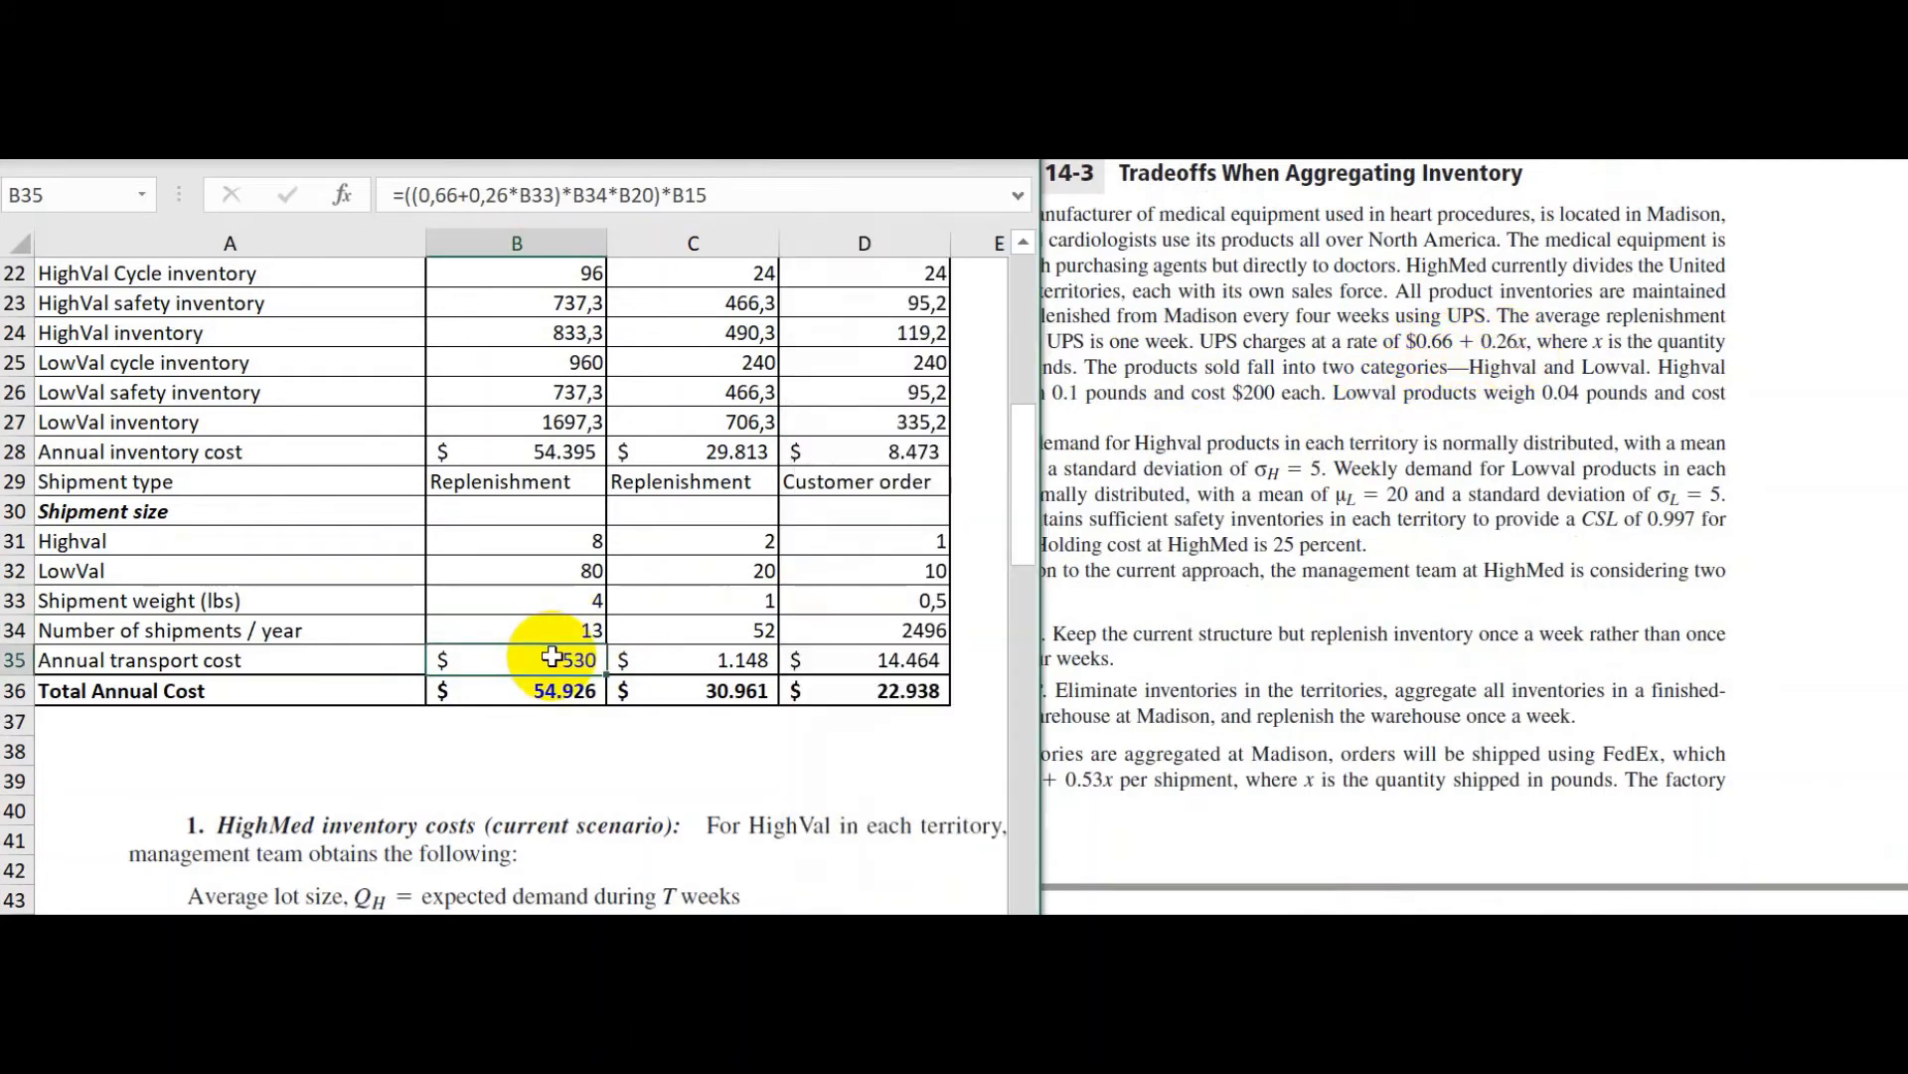
pyautogui.doubleClick(555, 659)
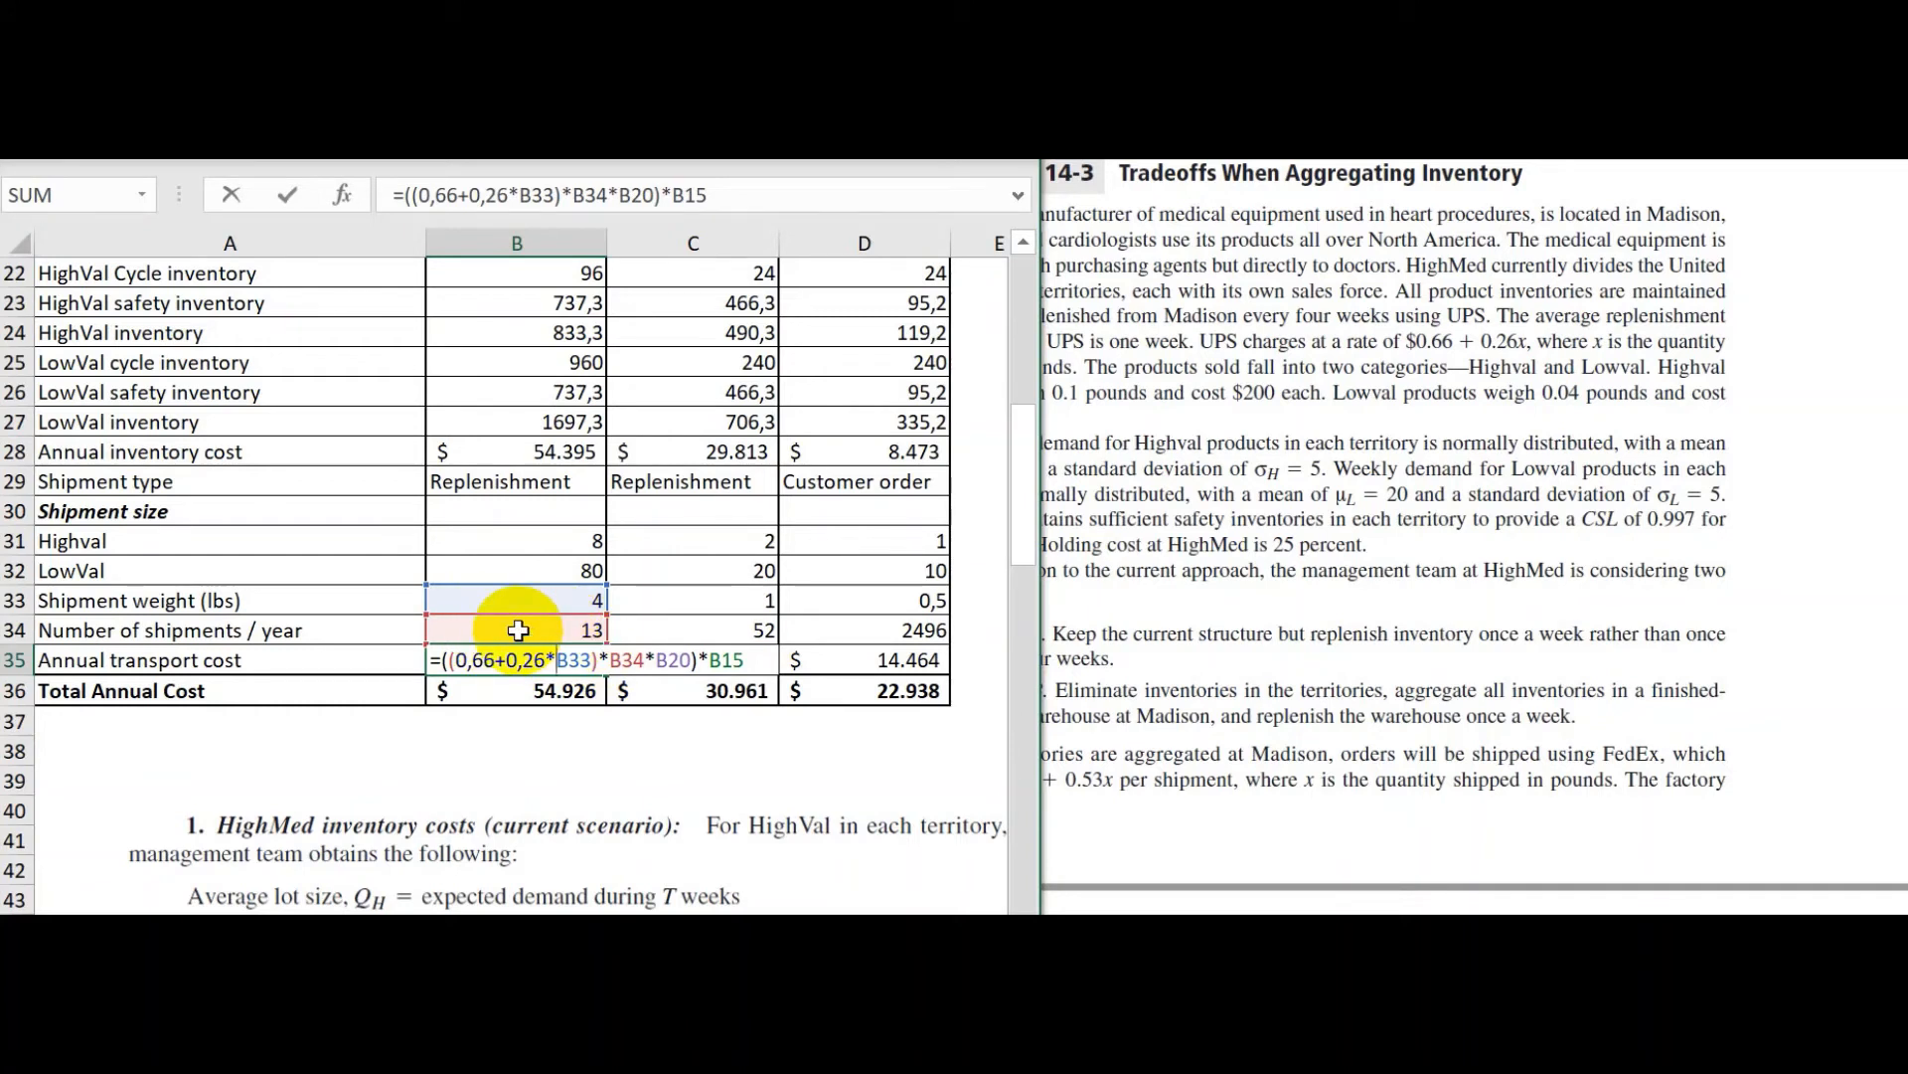
pyautogui.scroll(1, 513, 362)
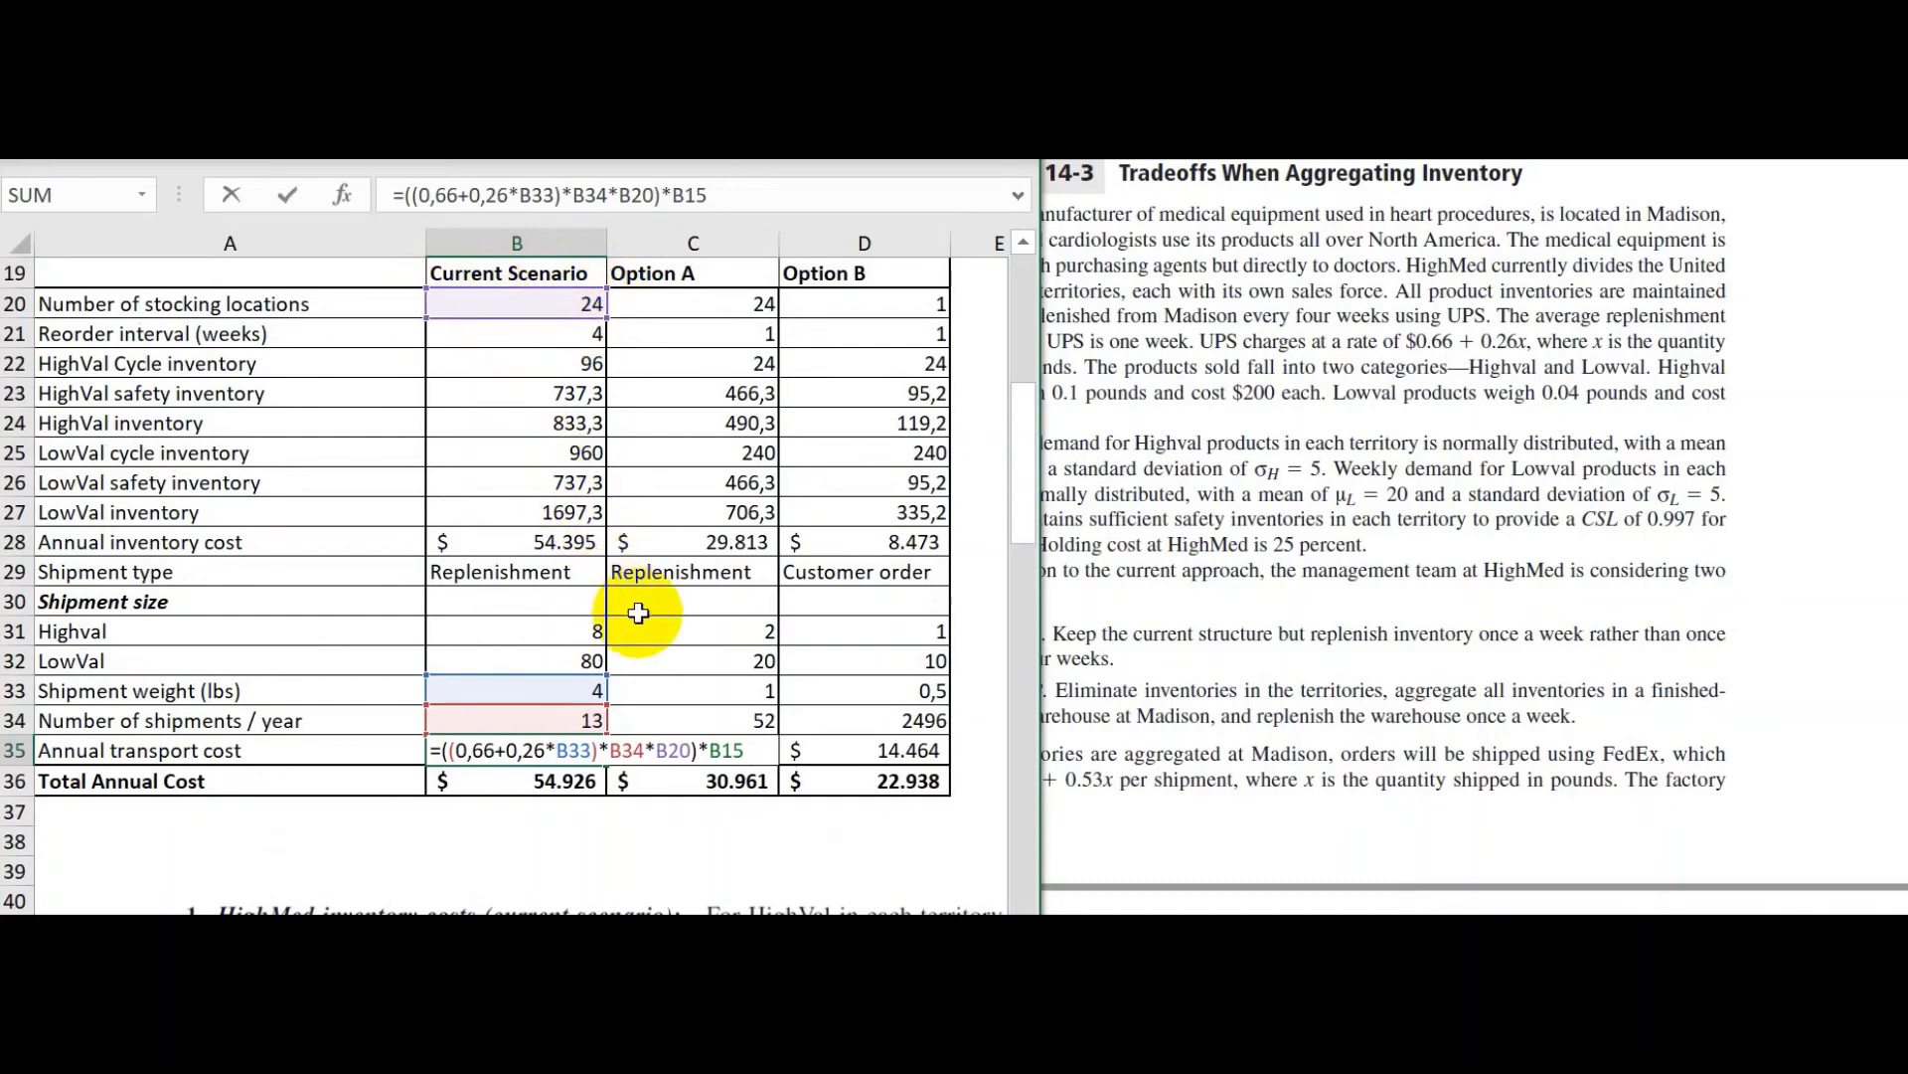
pyautogui.scroll(3, 501, 488)
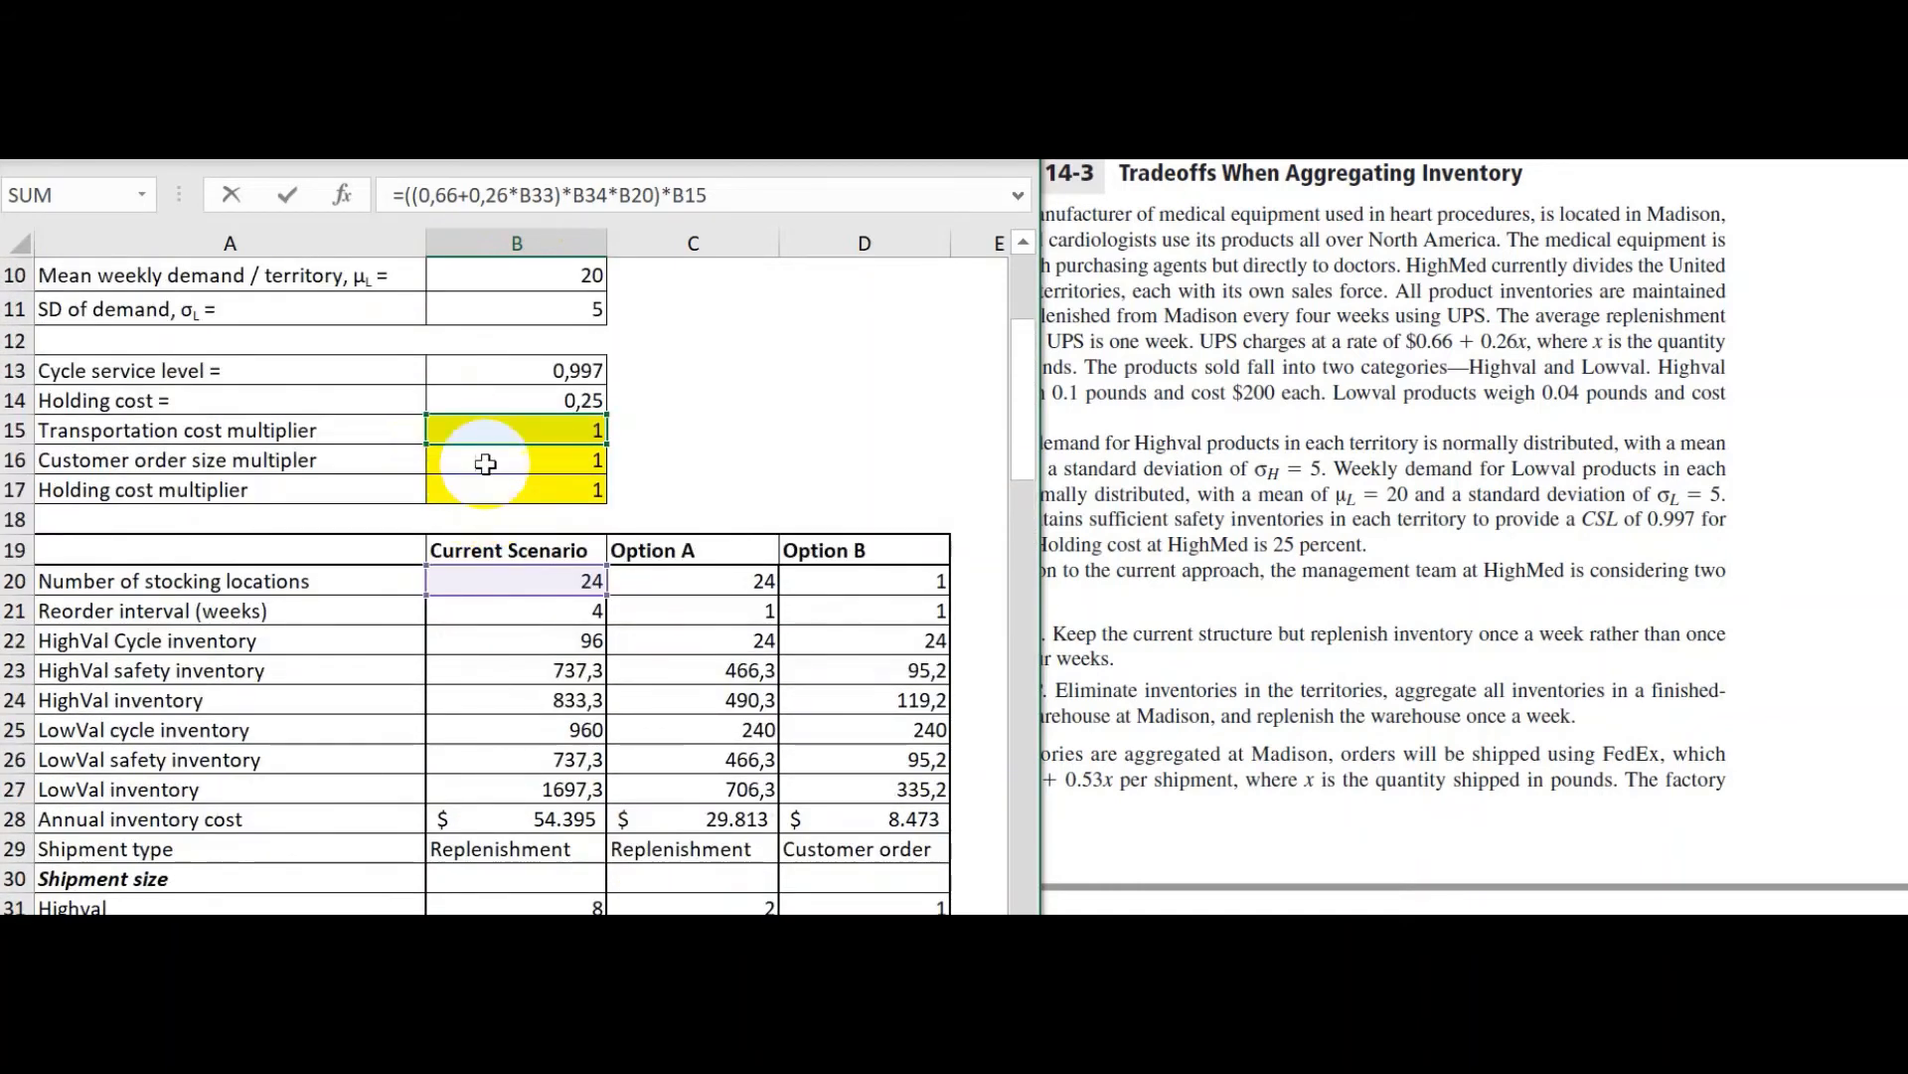
pyautogui.scroll(-2, 561, 594)
pyautogui.scroll(-1, 561, 594)
pyautogui.scroll(2, 561, 595)
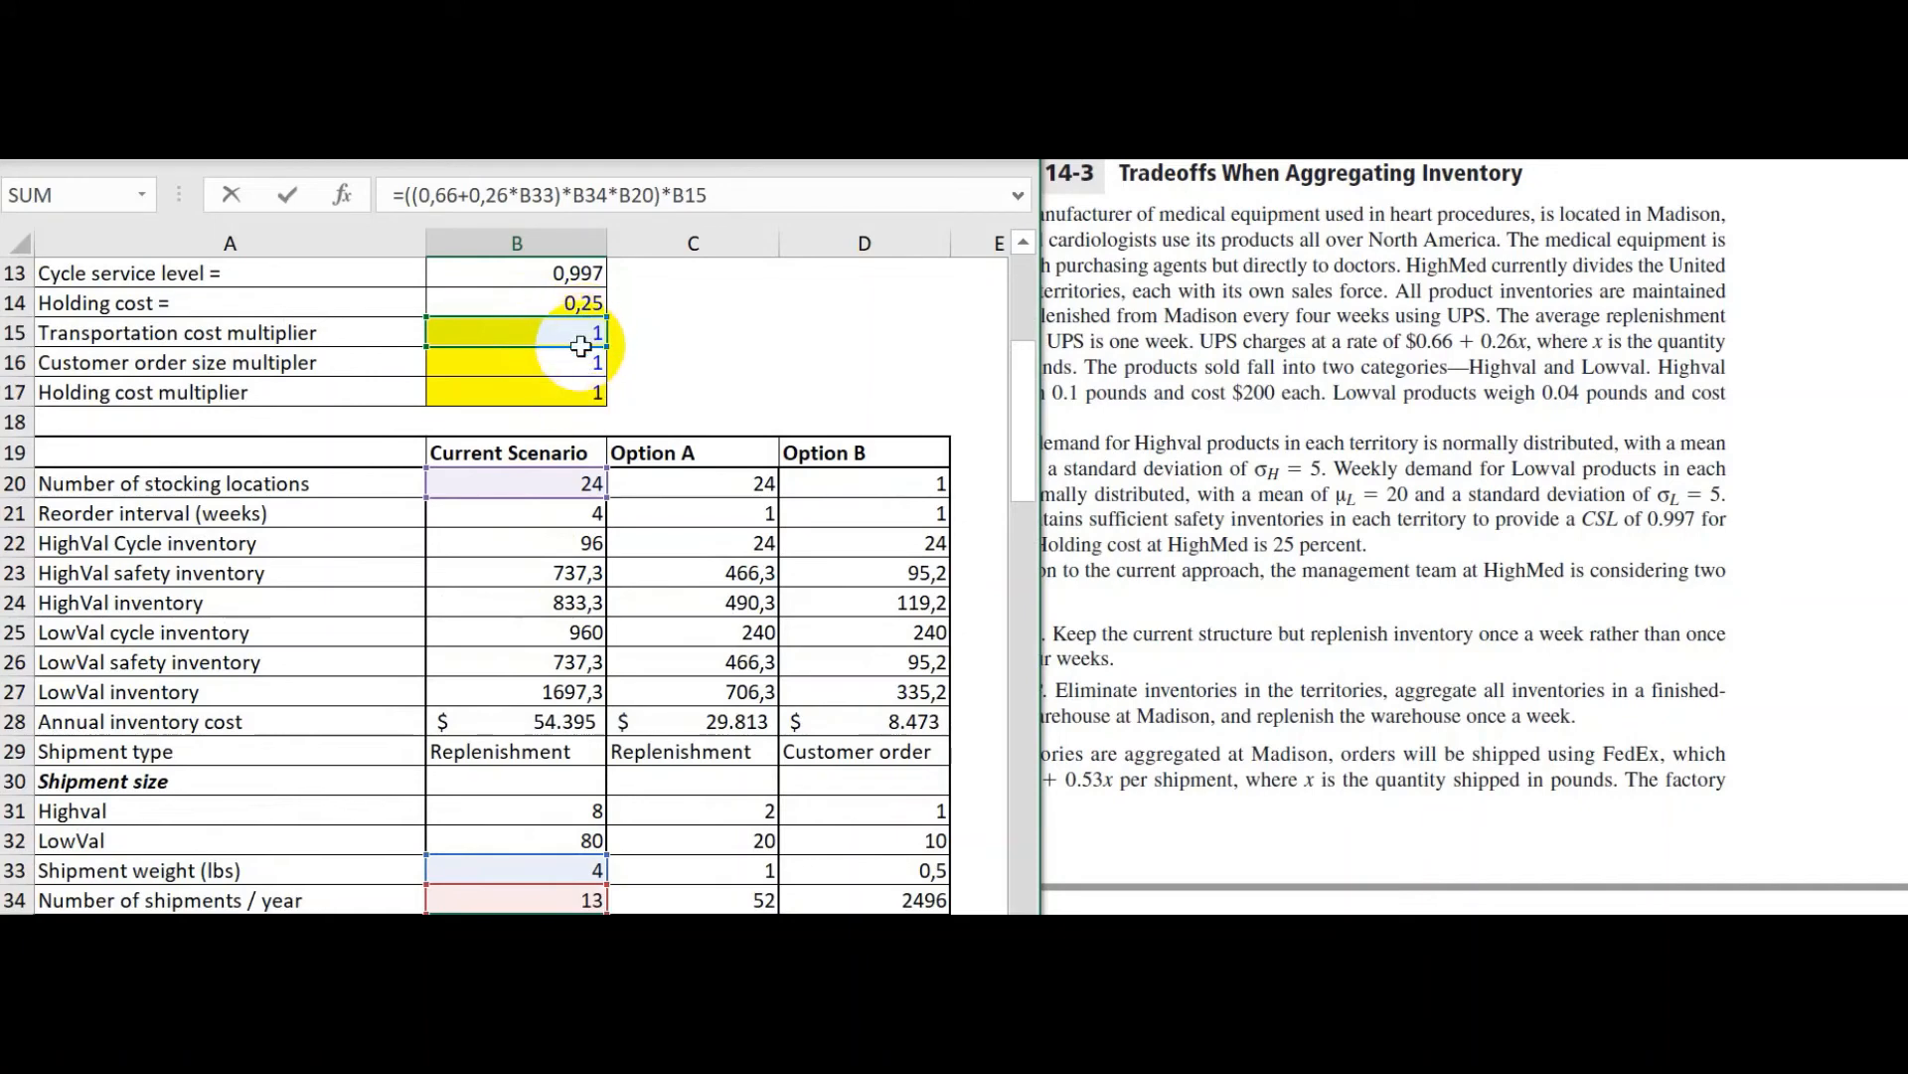
pyautogui.scroll(-1, 574, 379)
pyautogui.scroll(1, 584, 374)
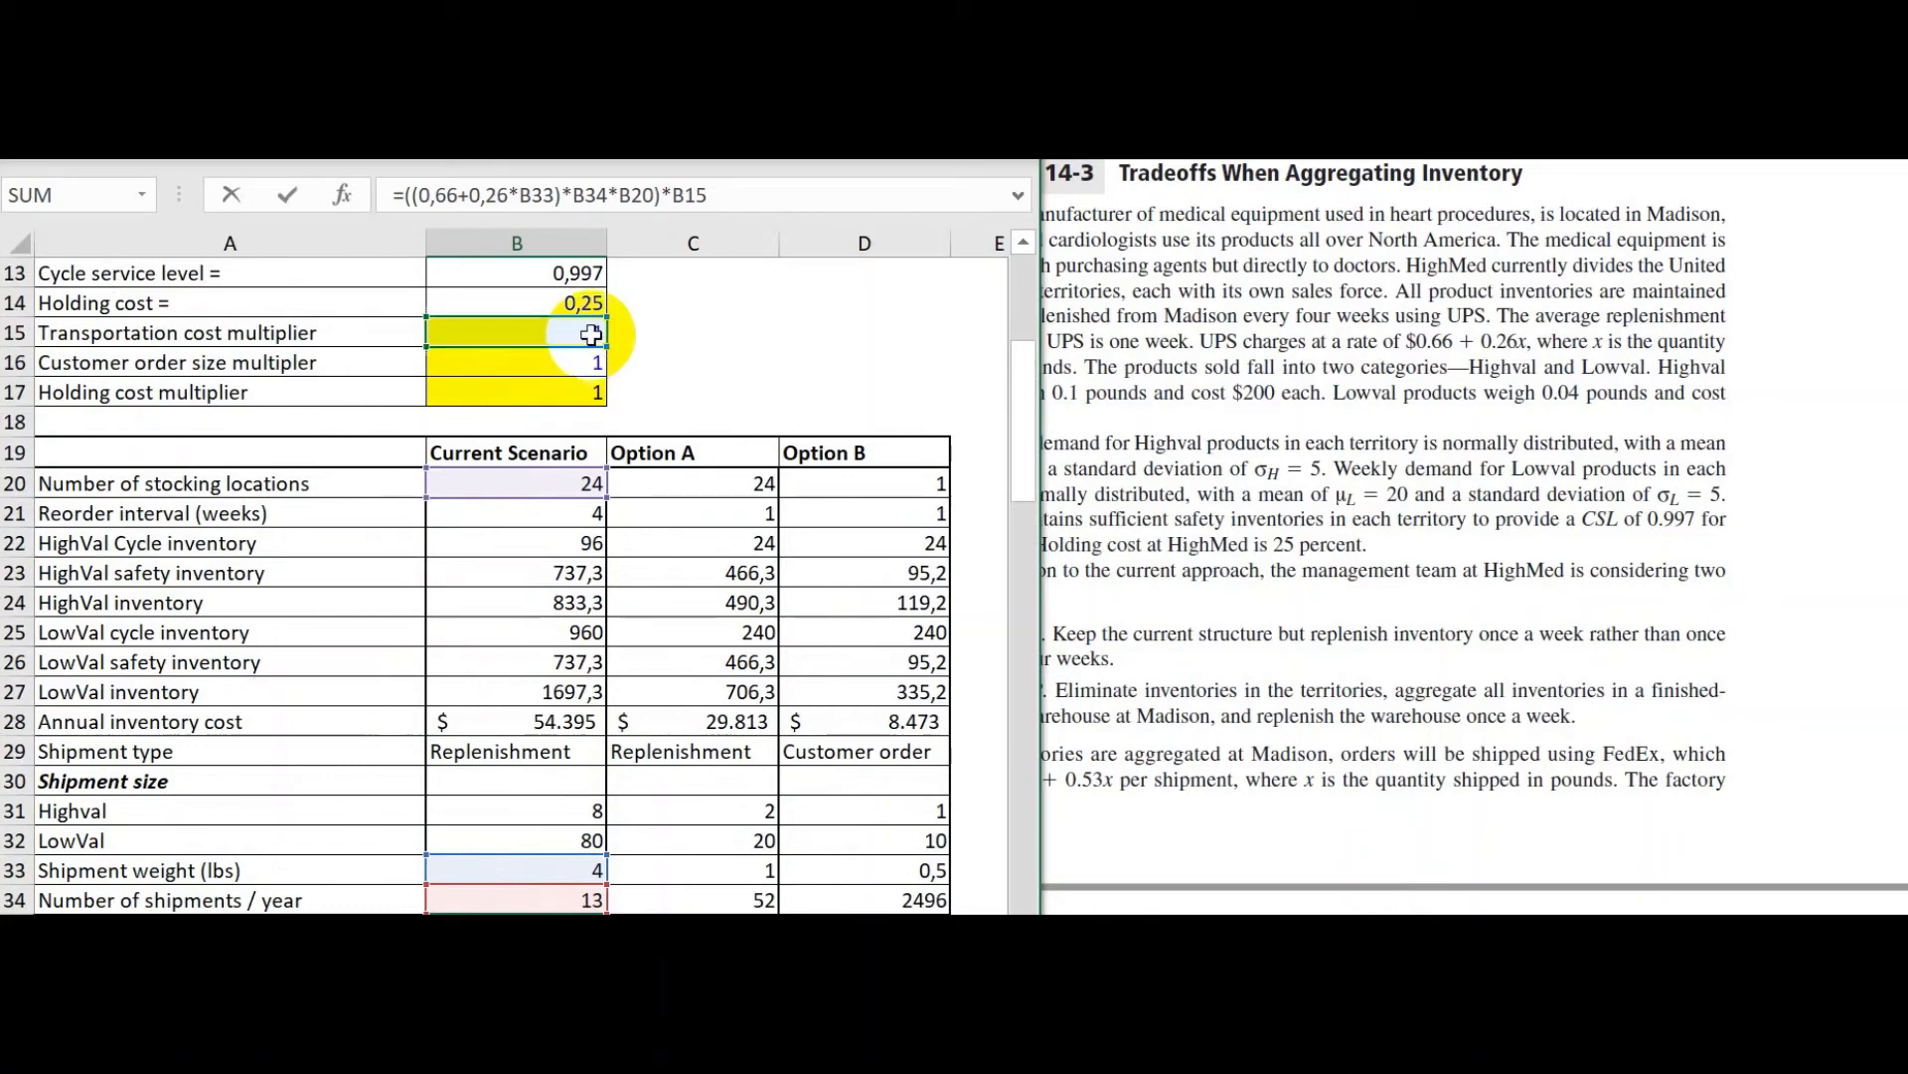
pyautogui.scroll(-3, 557, 388)
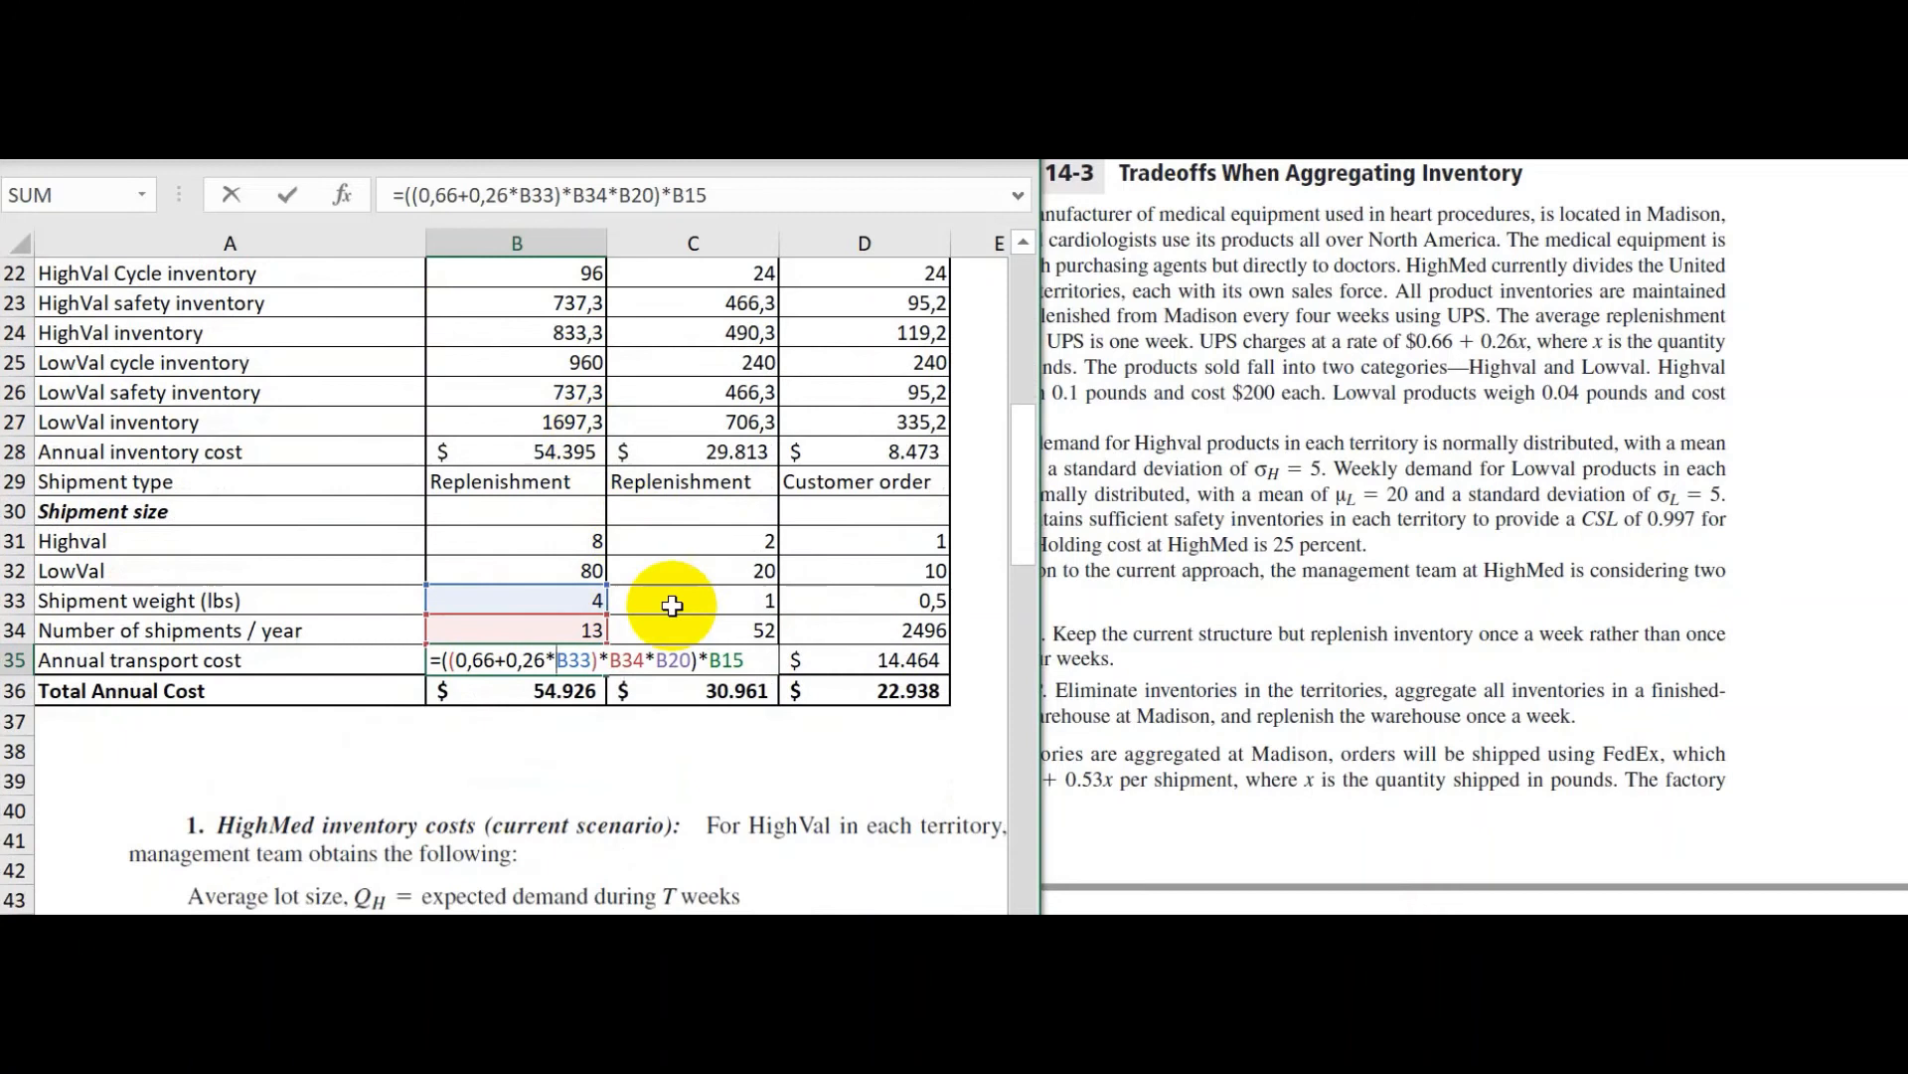
# Highlight the ((0,66+0,26*B33)*B34*B20) part of the annual transport cost formula, and close the formula without editing it
pyautogui.doubleClick(735, 661)
pyautogui.moveTo(696, 661); pyautogui.dragTo(438, 653)
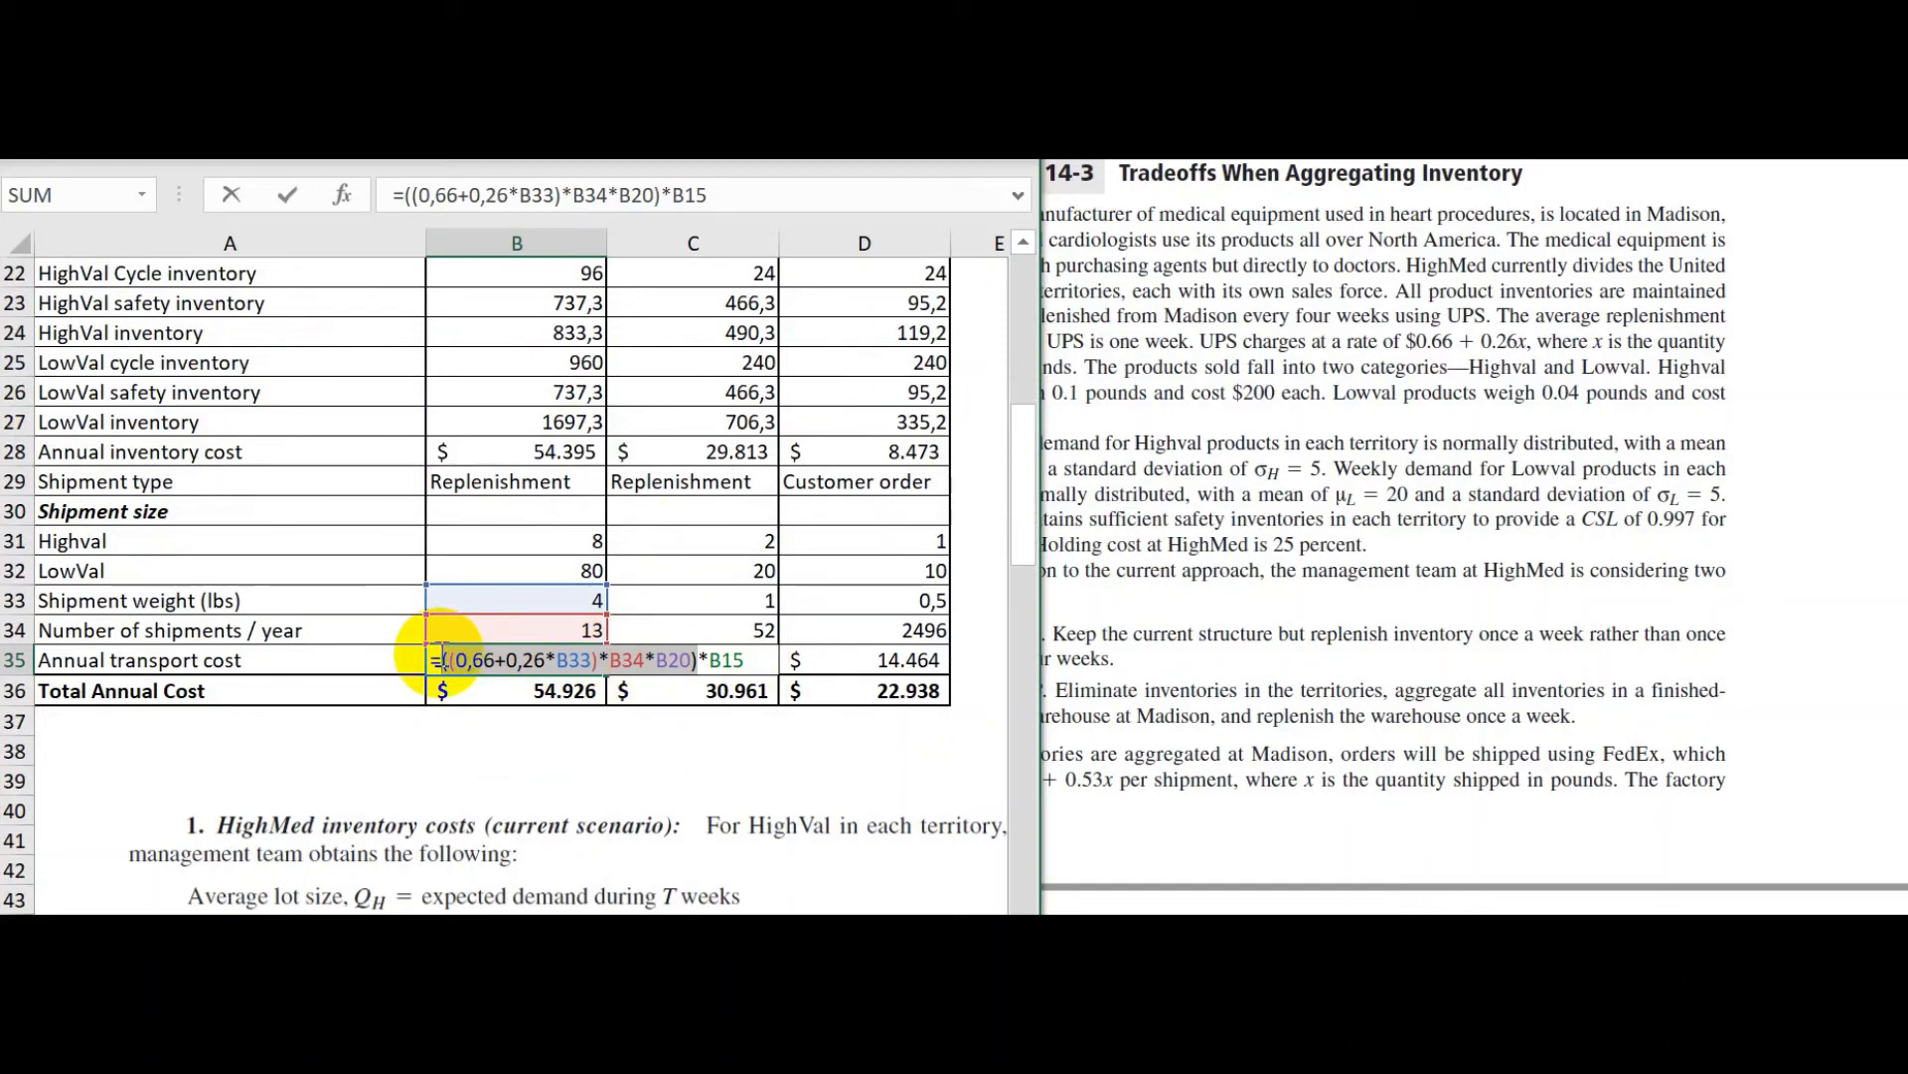
pyautogui.press('Escape')
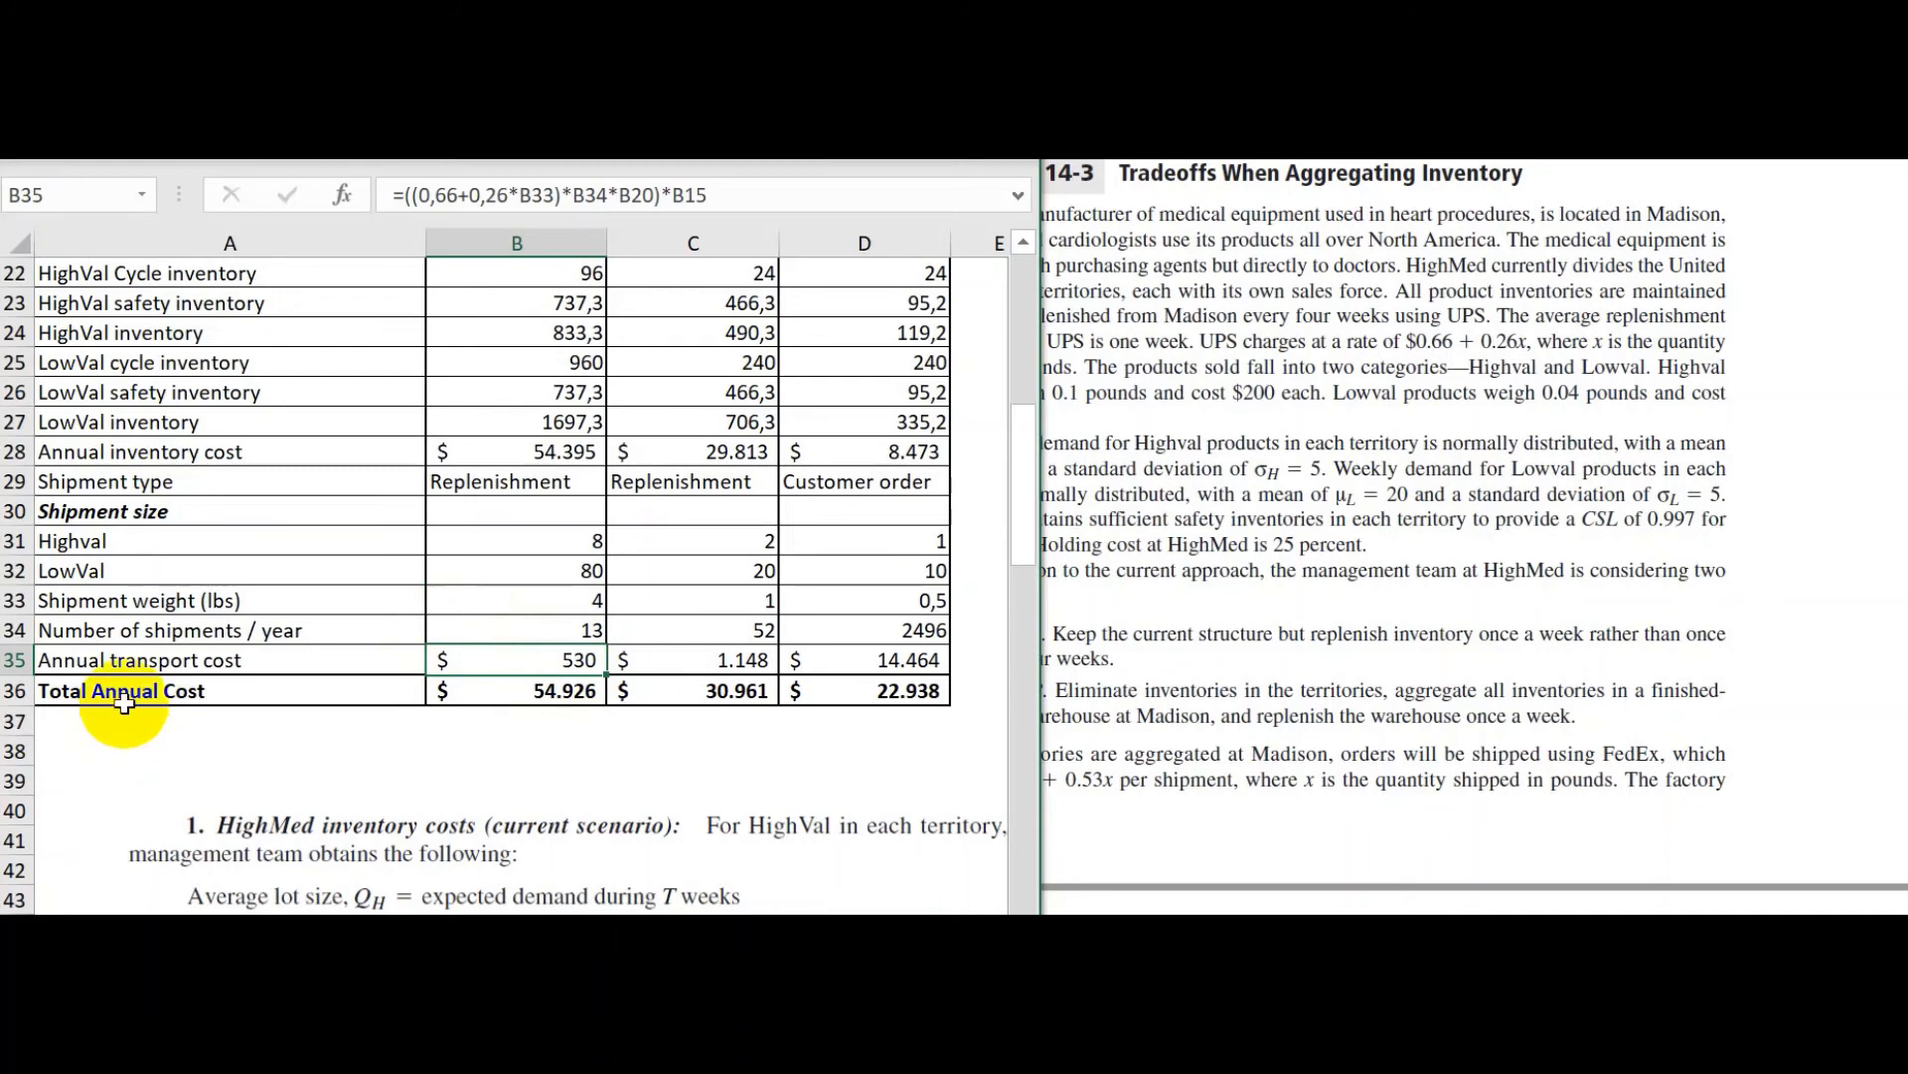
# Inspect the current scenario's annual transport cost formula and the total annual cost formula that adds it to inventory cost, without editing either
pyautogui.doubleClick(575, 661)
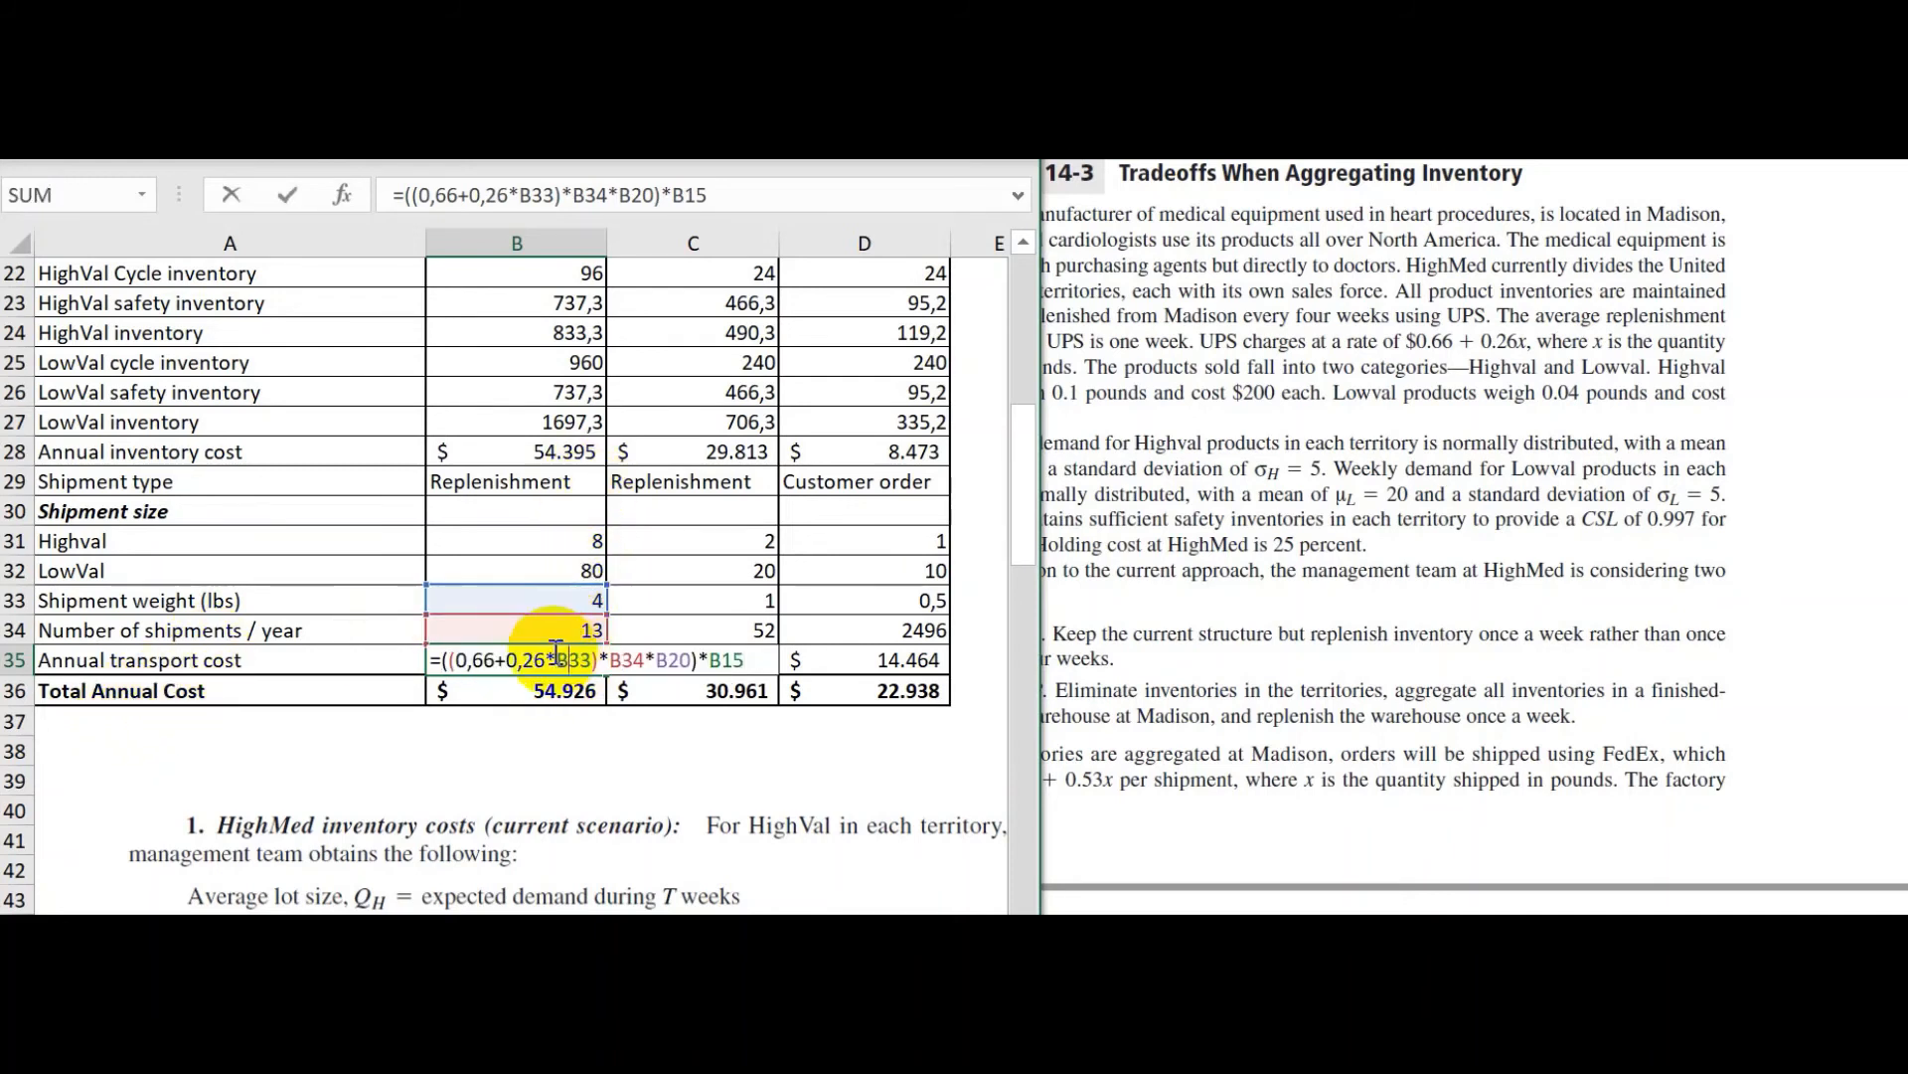
pyautogui.press('Escape')
pyautogui.doubleClick(586, 686)
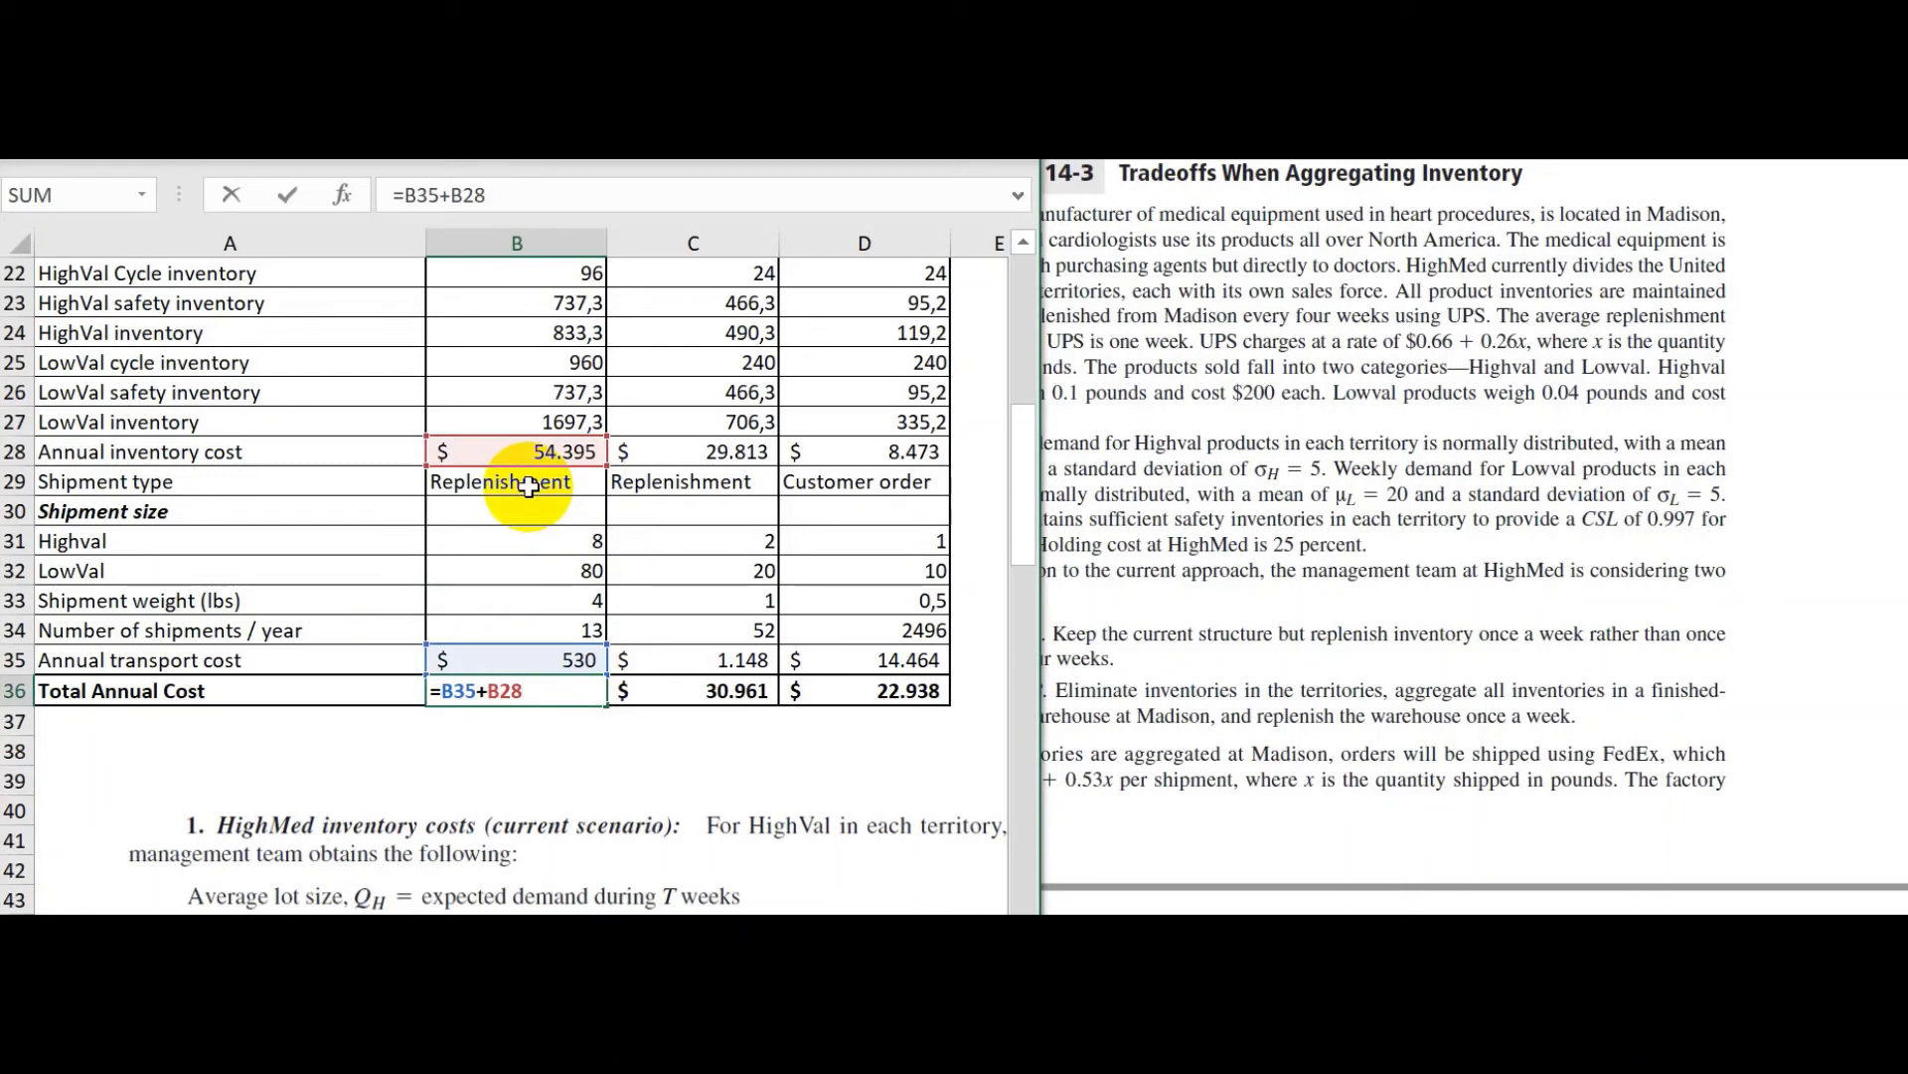
pyautogui.press('Escape')
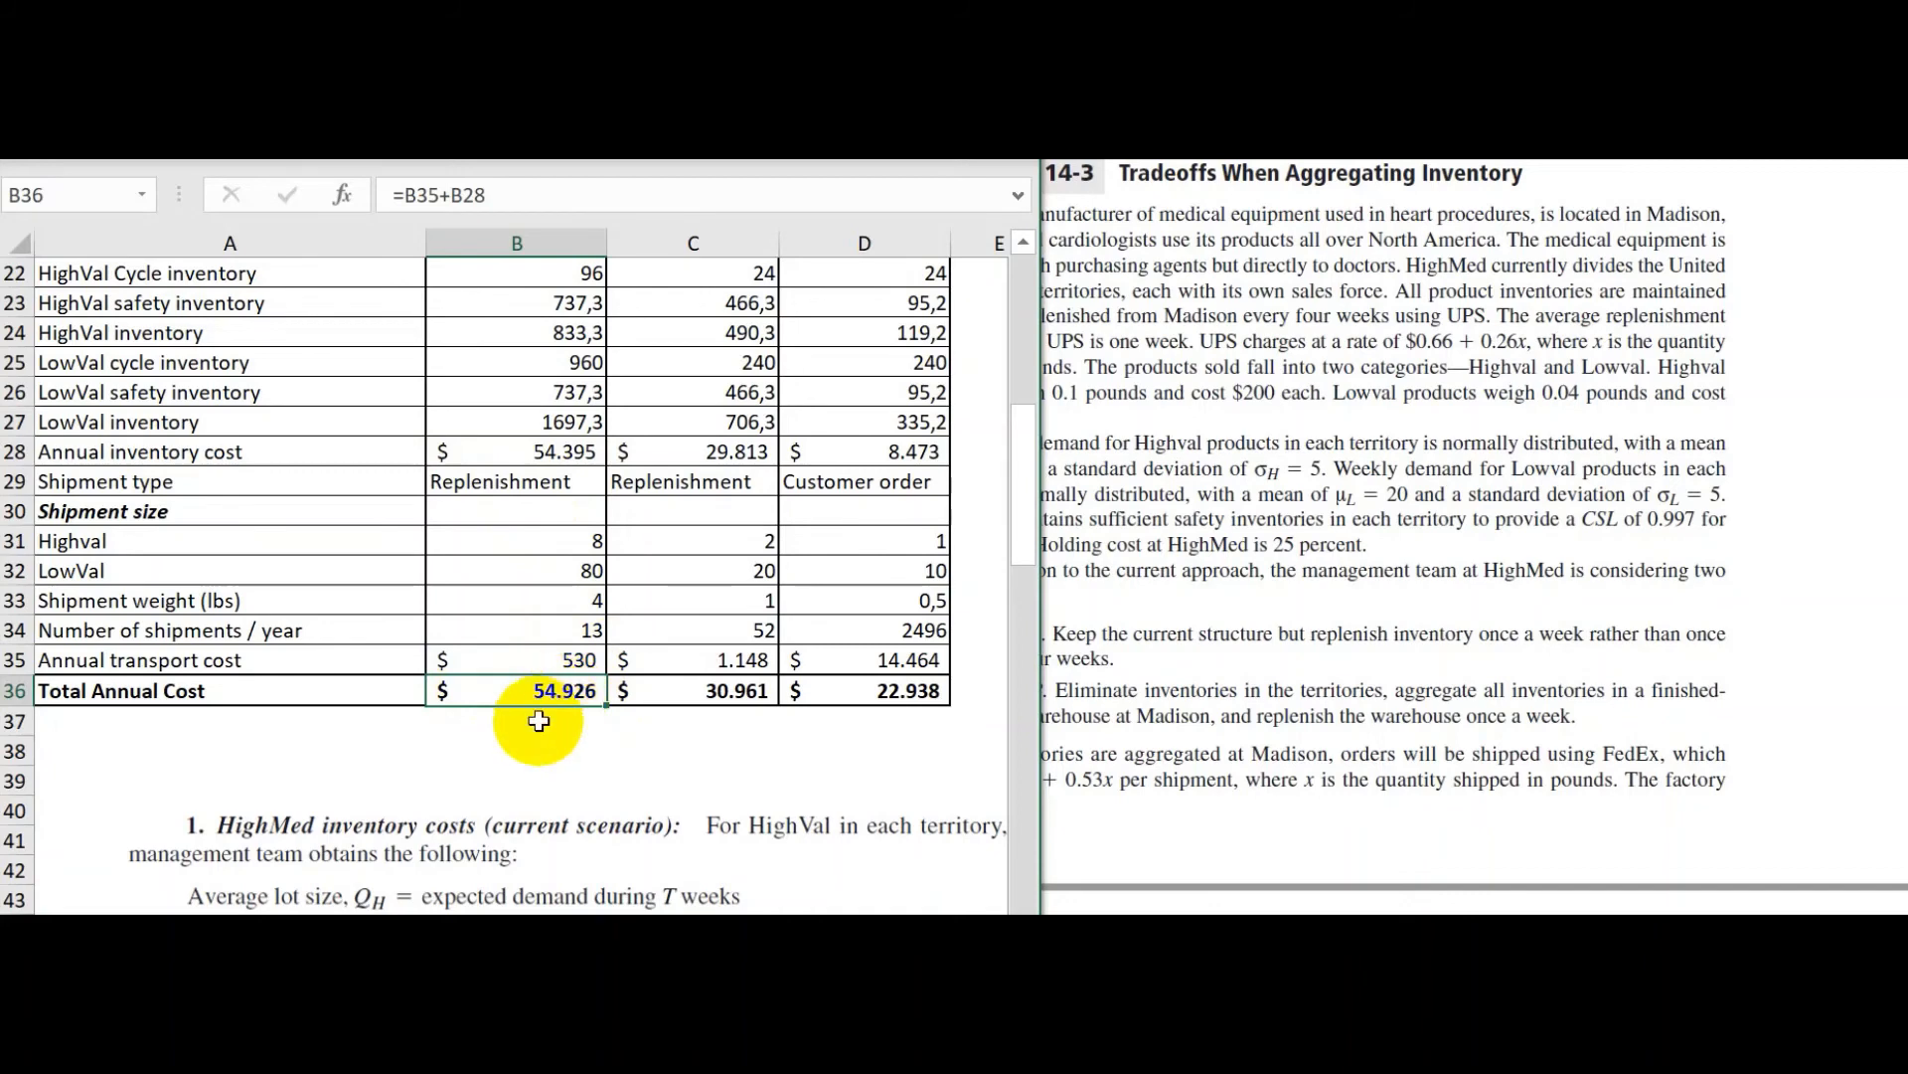
# Review the scenario comparison table, select the Option A heading, and switch to the textbook PDF to read Option A's description
pyautogui.scroll(4, 537, 715)
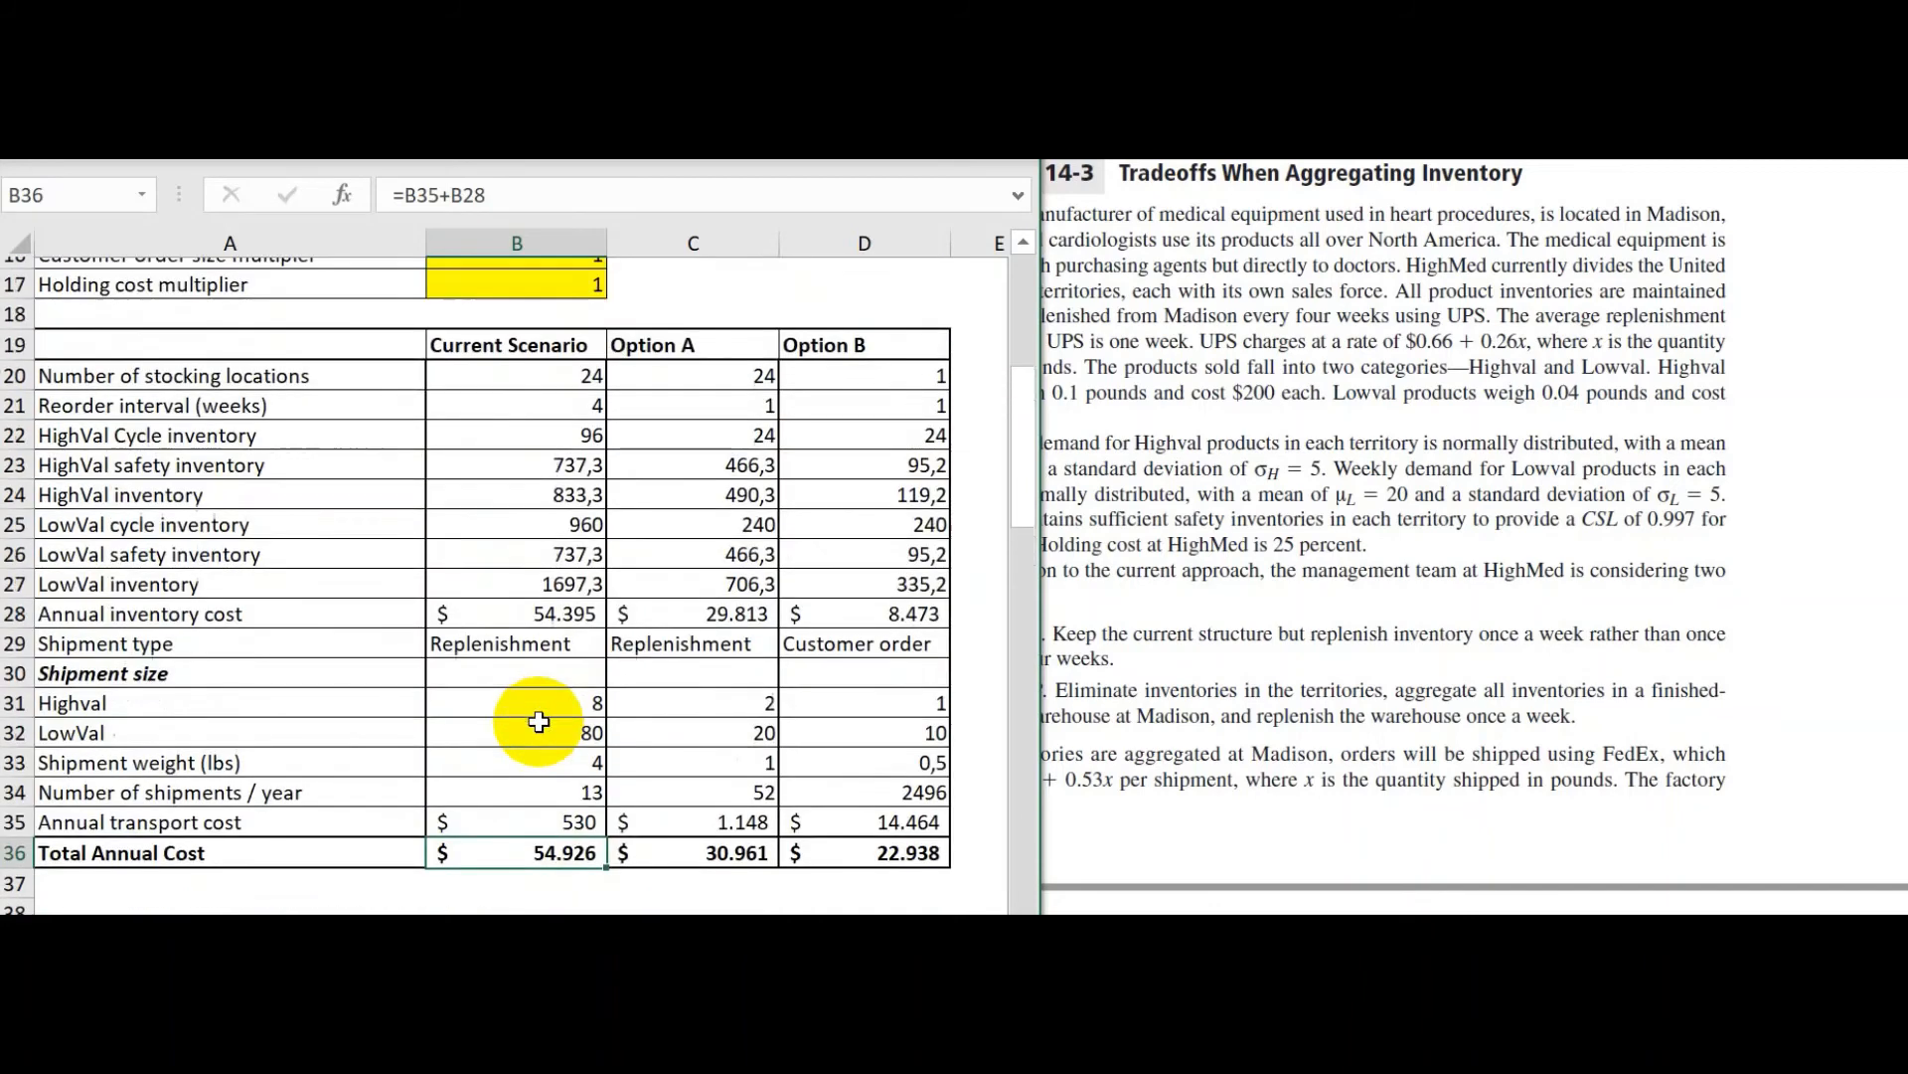
pyautogui.scroll(-1, 542, 617)
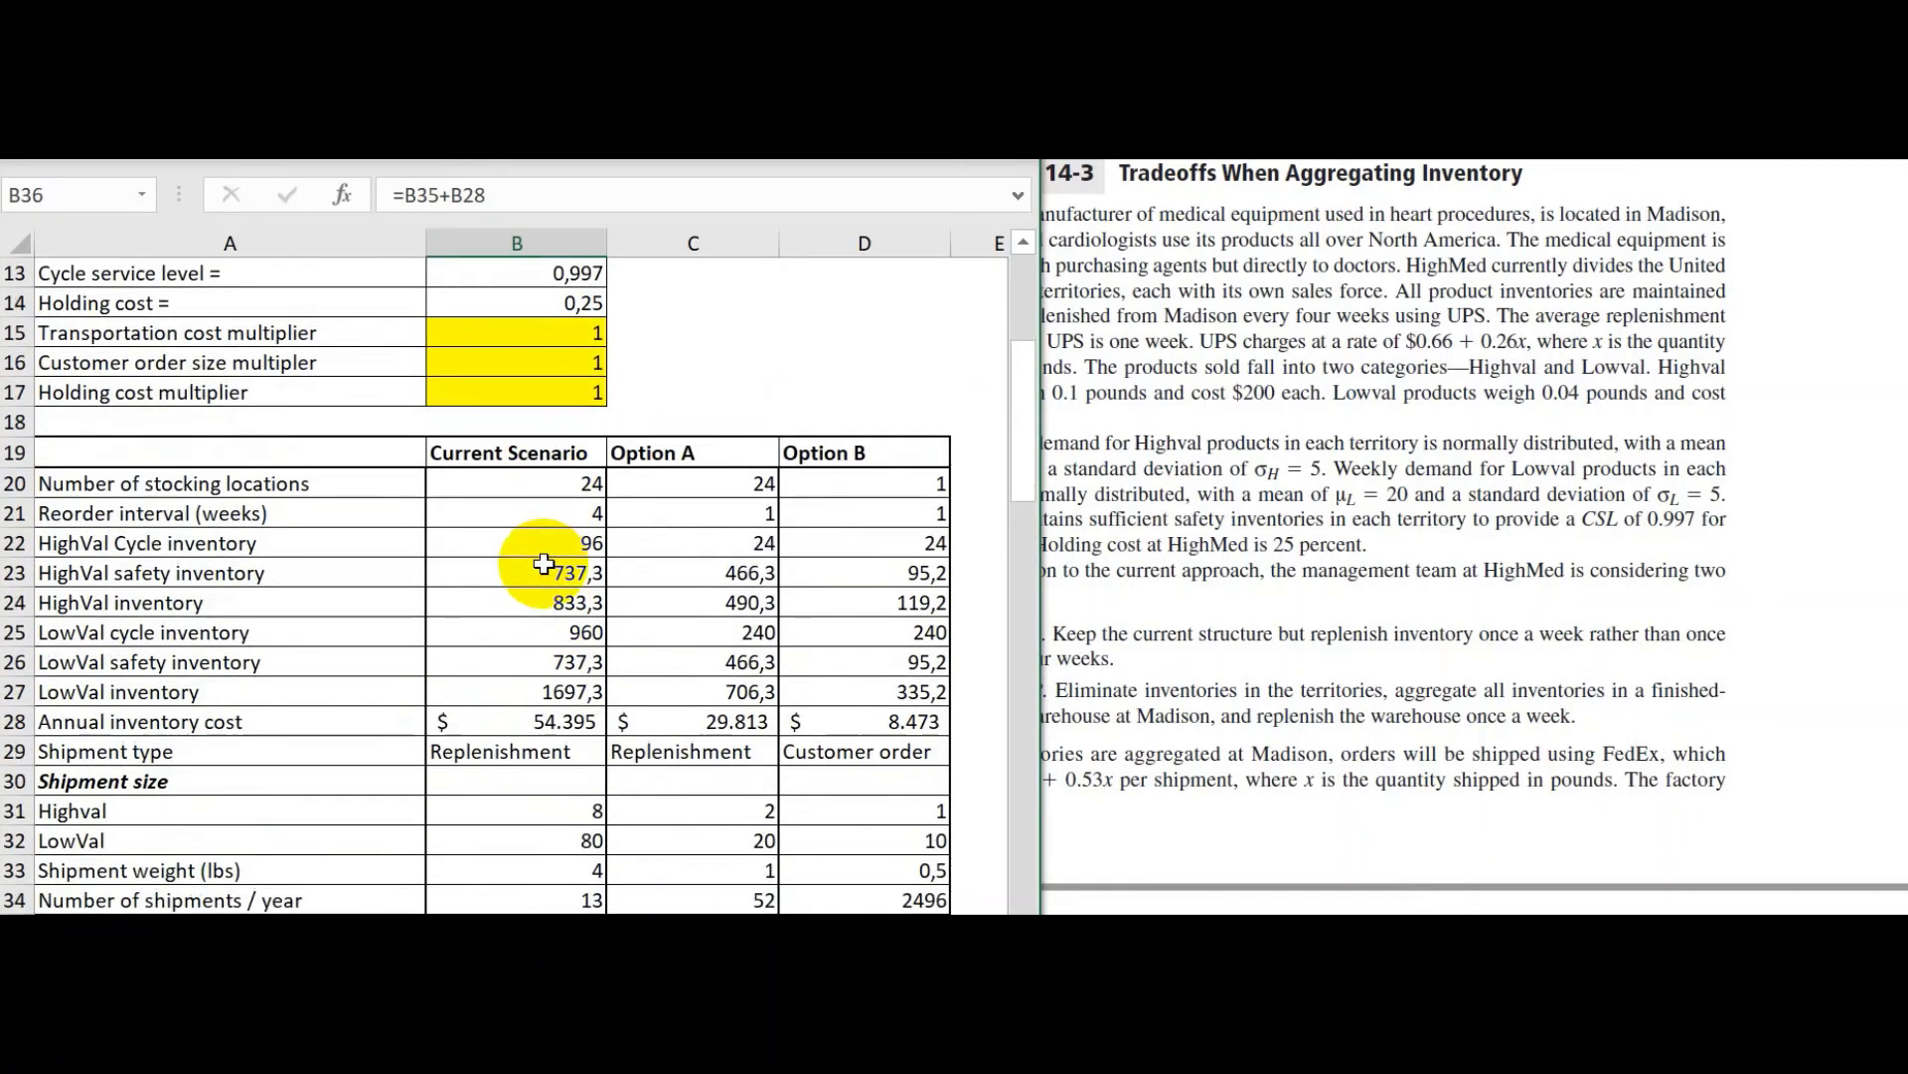
pyautogui.scroll(-2, 544, 563)
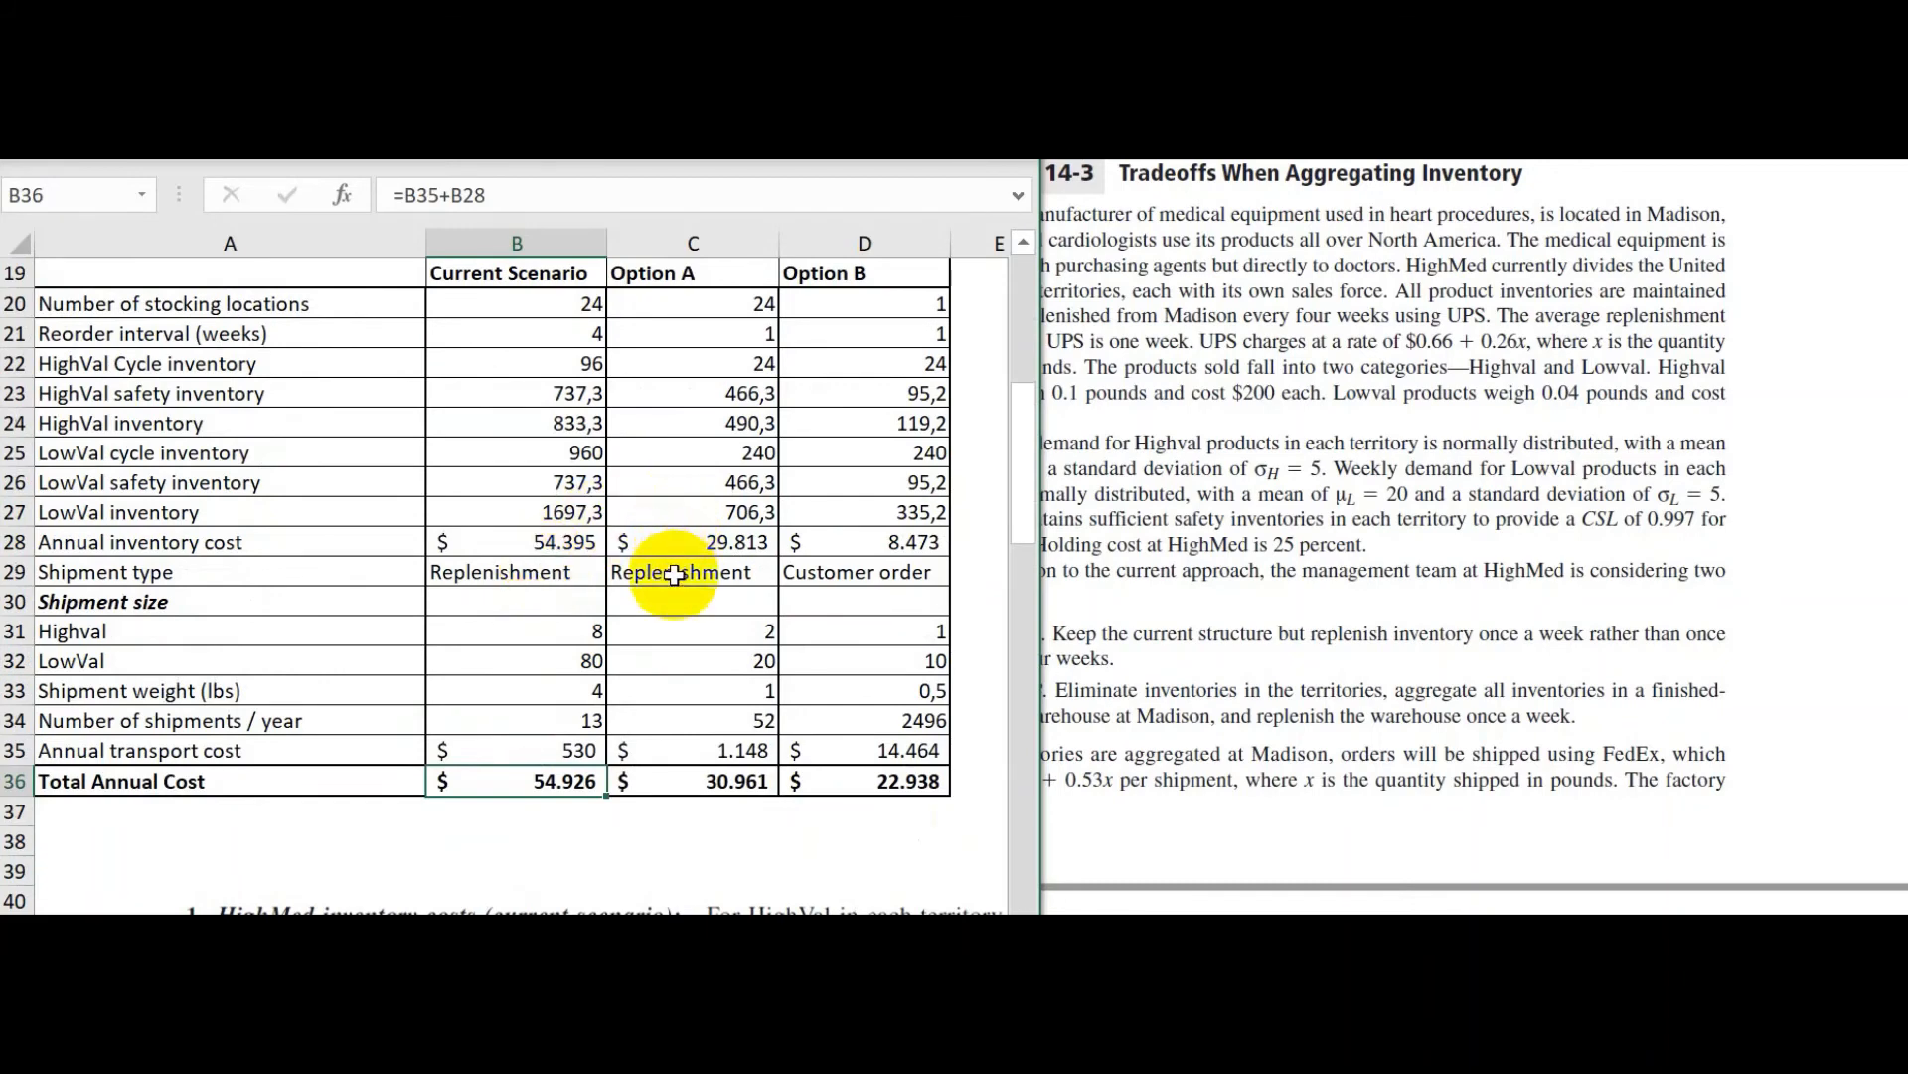
pyautogui.scroll(1, 675, 576)
pyautogui.scroll(-1, 677, 398)
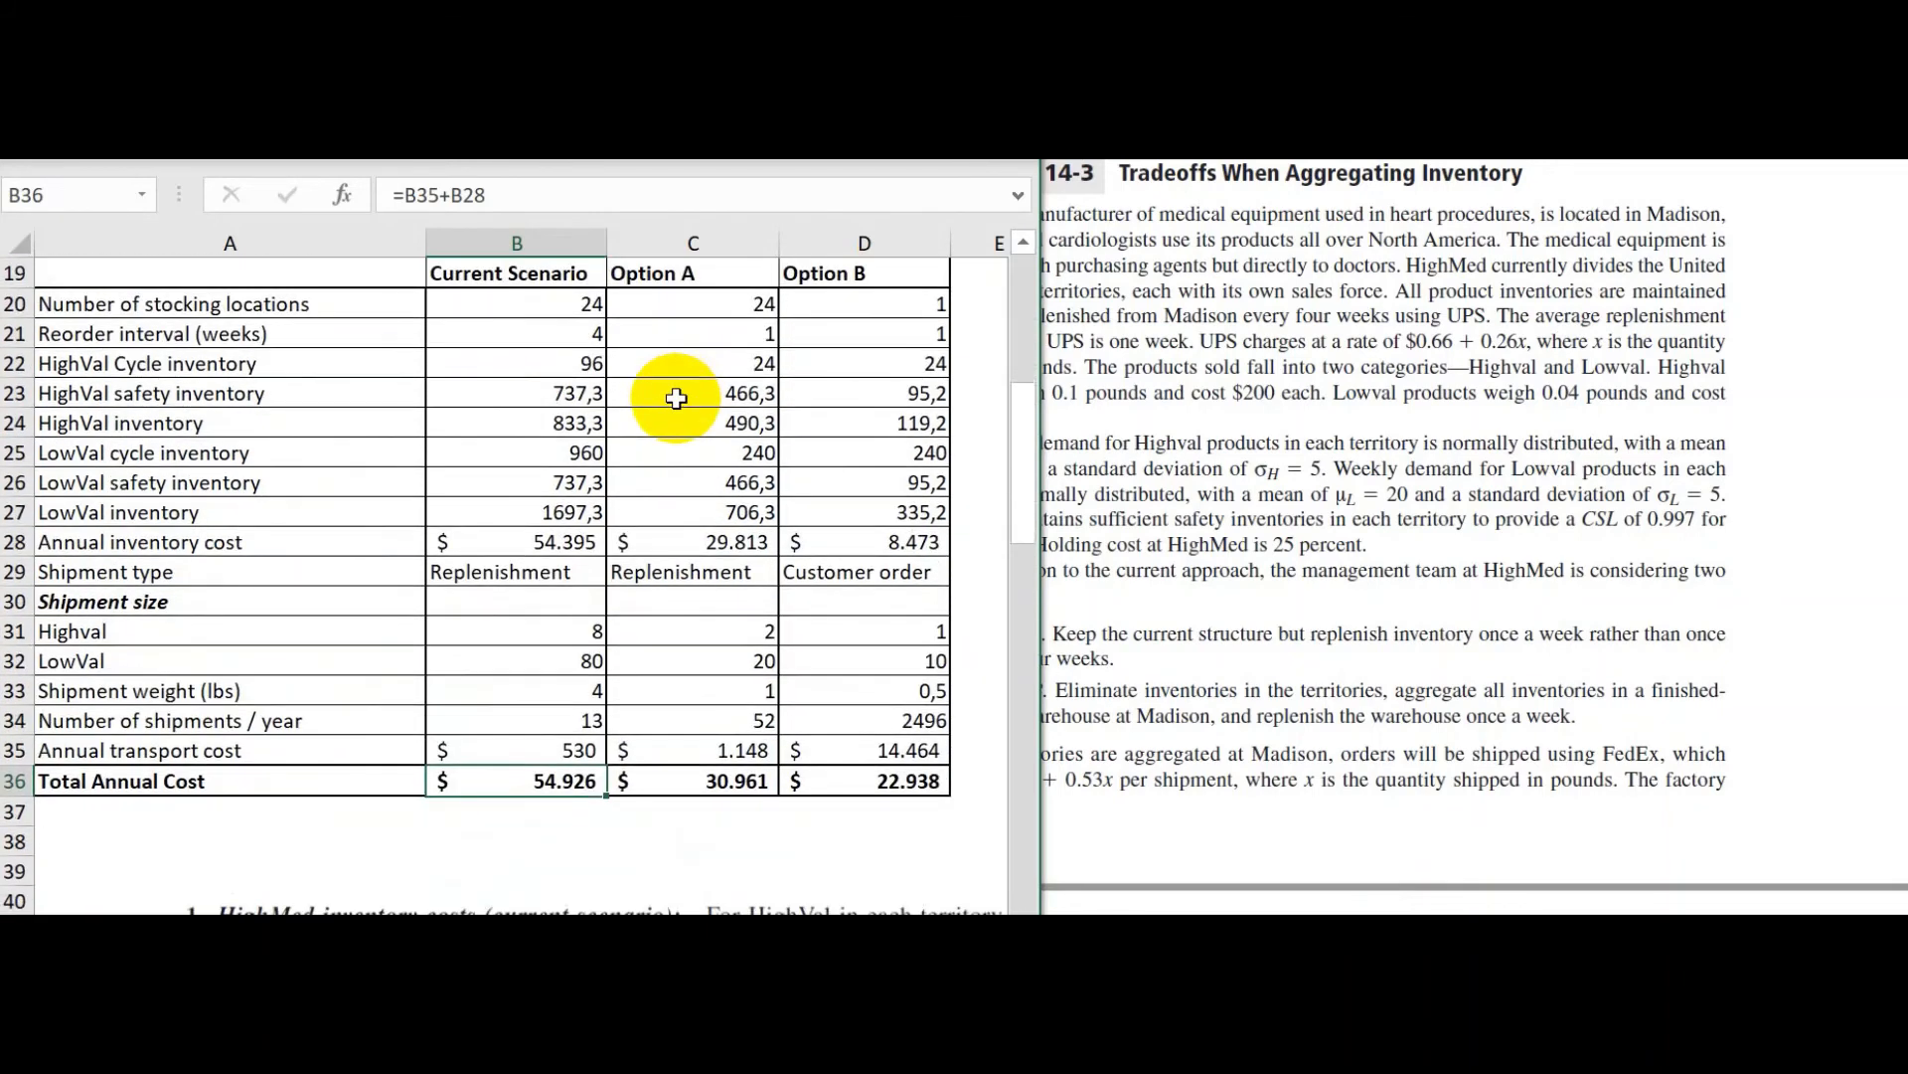
pyautogui.scroll(1, 676, 402)
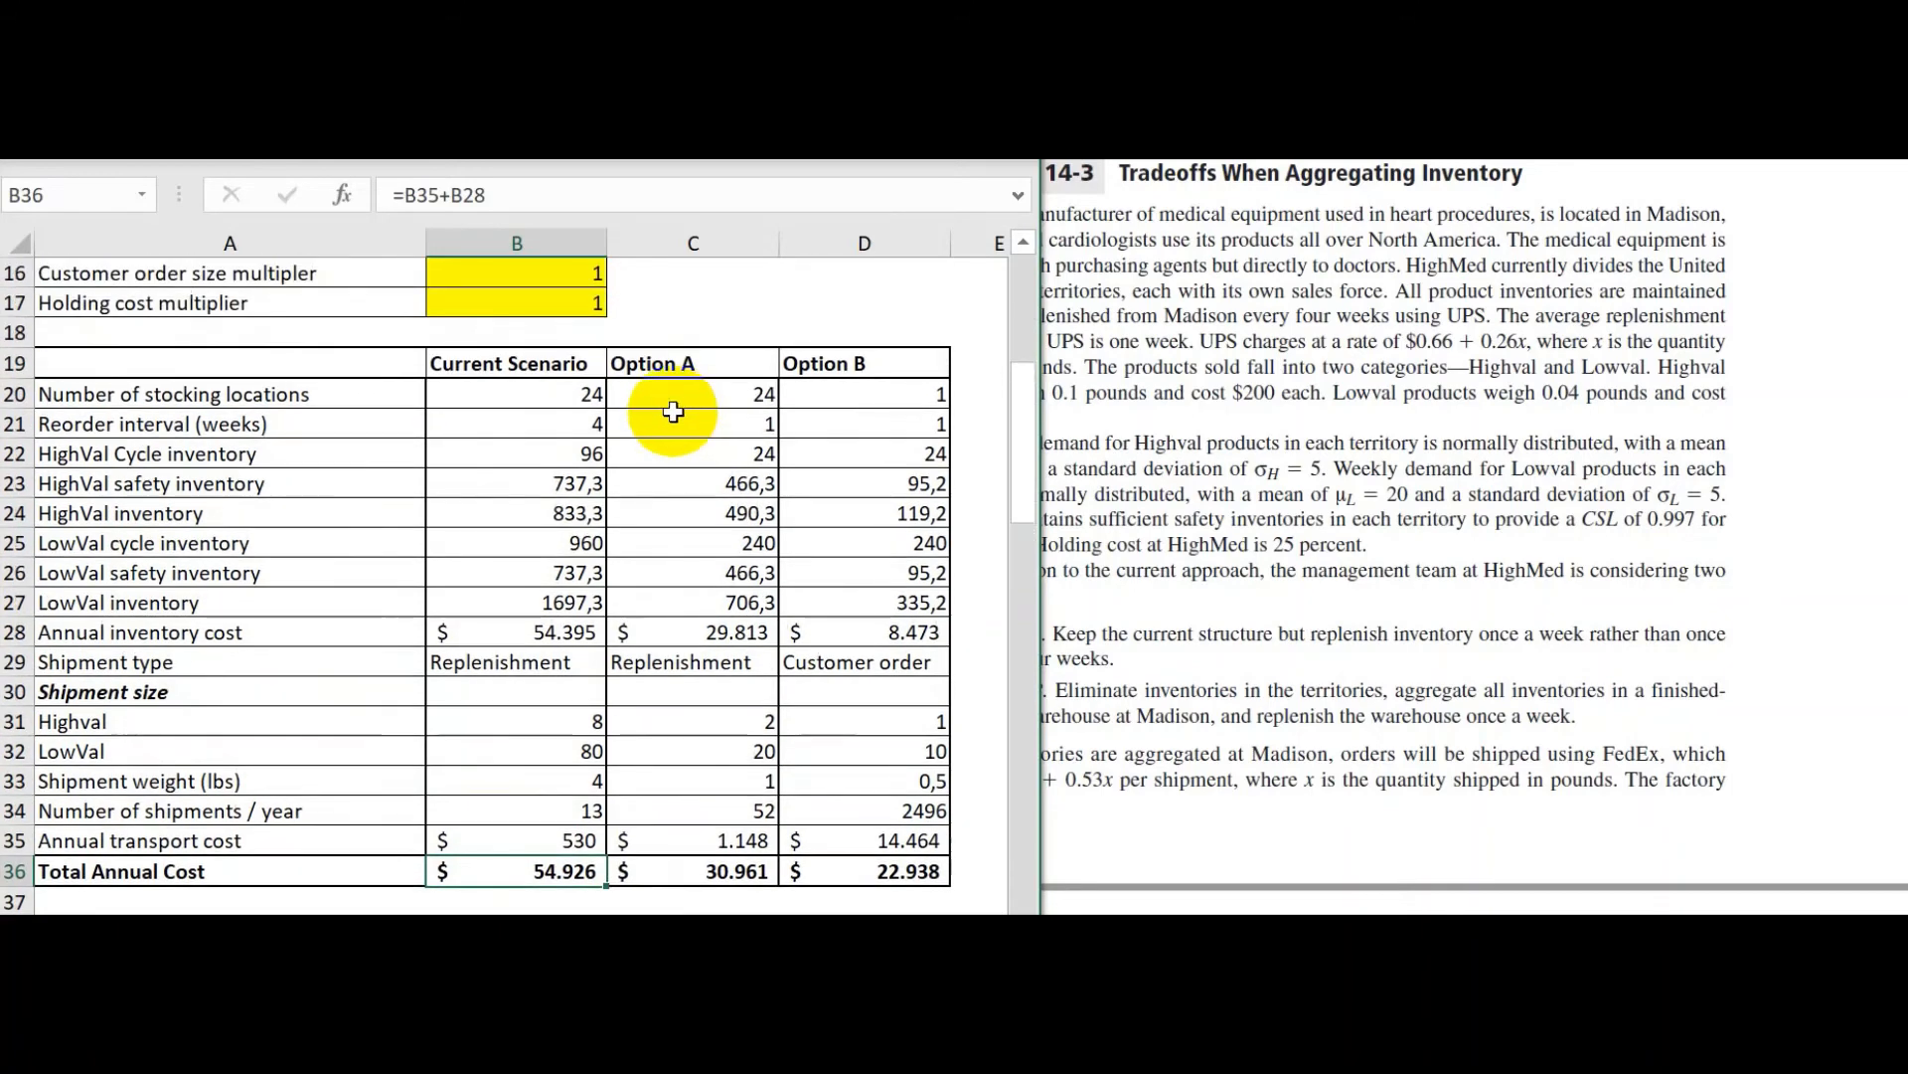
pyautogui.click(690, 360)
pyautogui.scroll(2, 696, 462)
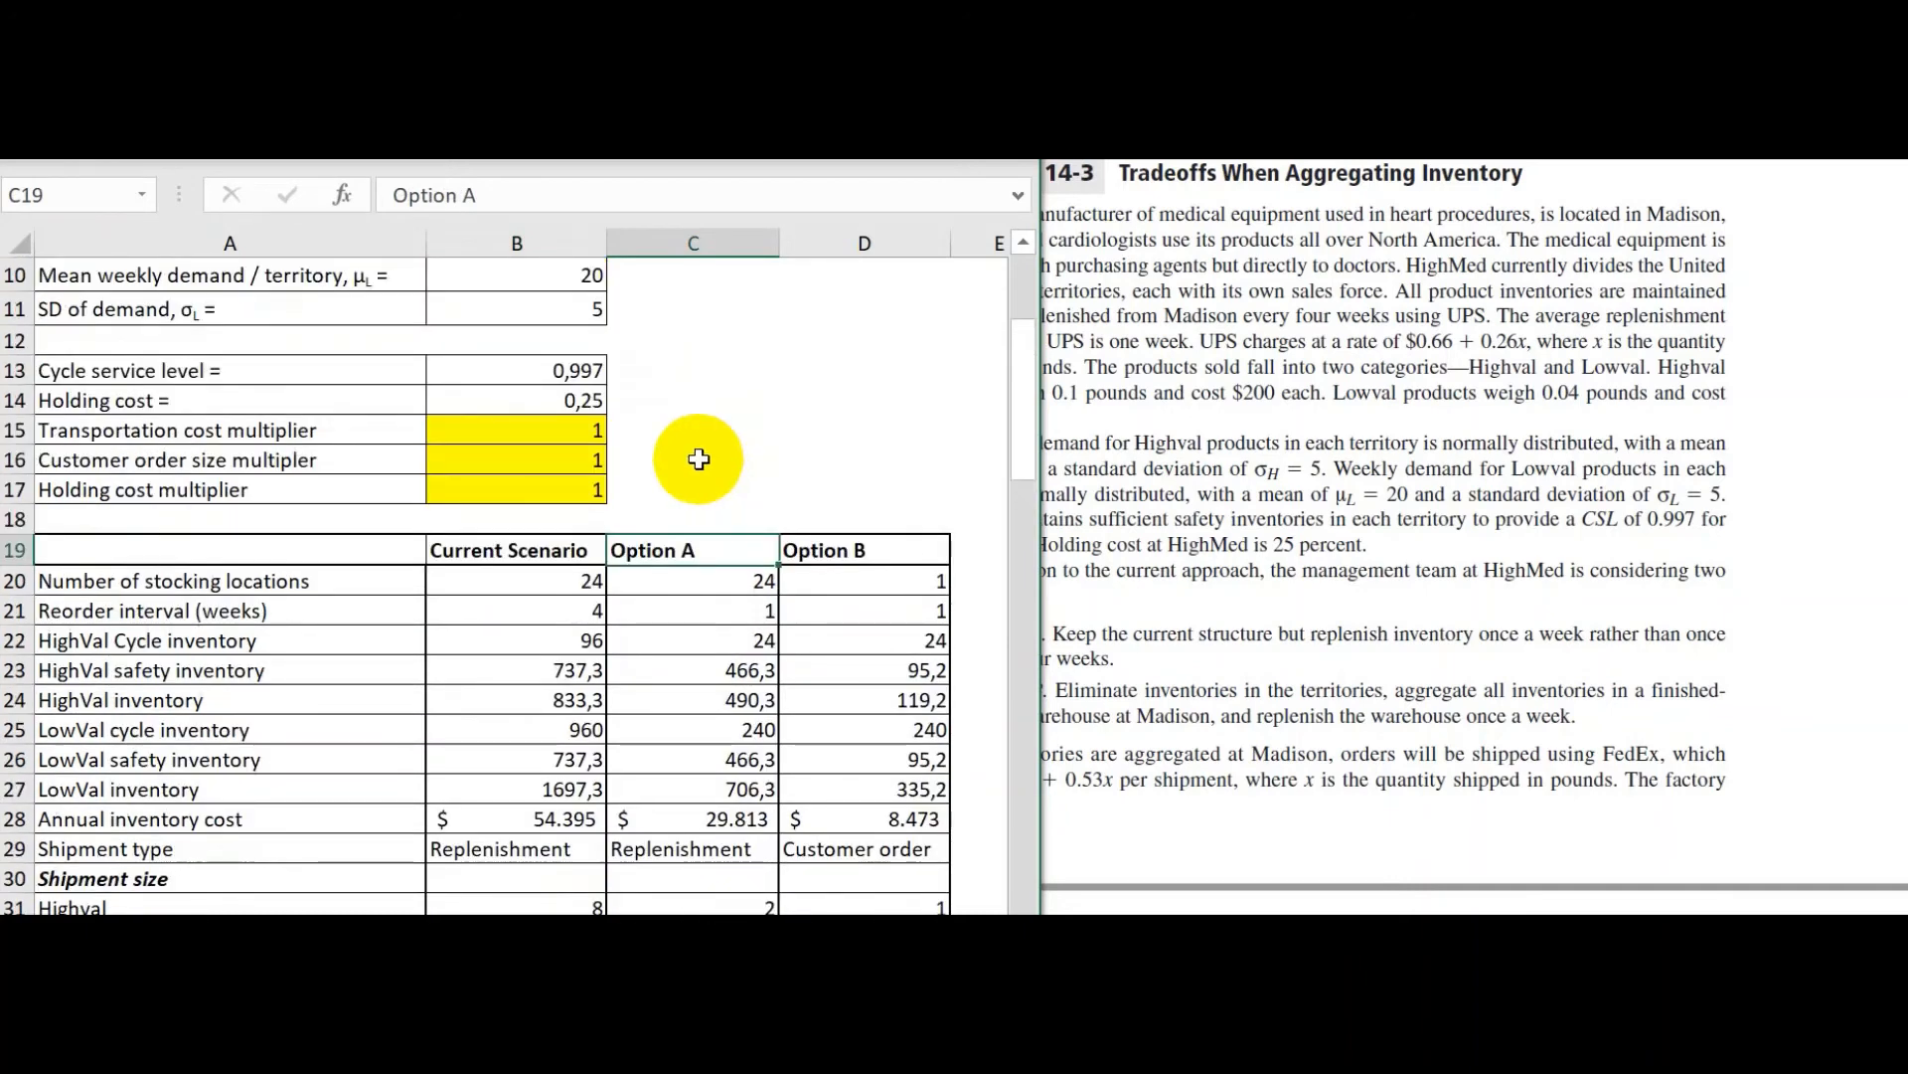
pyautogui.click(1318, 586)
pyautogui.scroll(-1, 1302, 591)
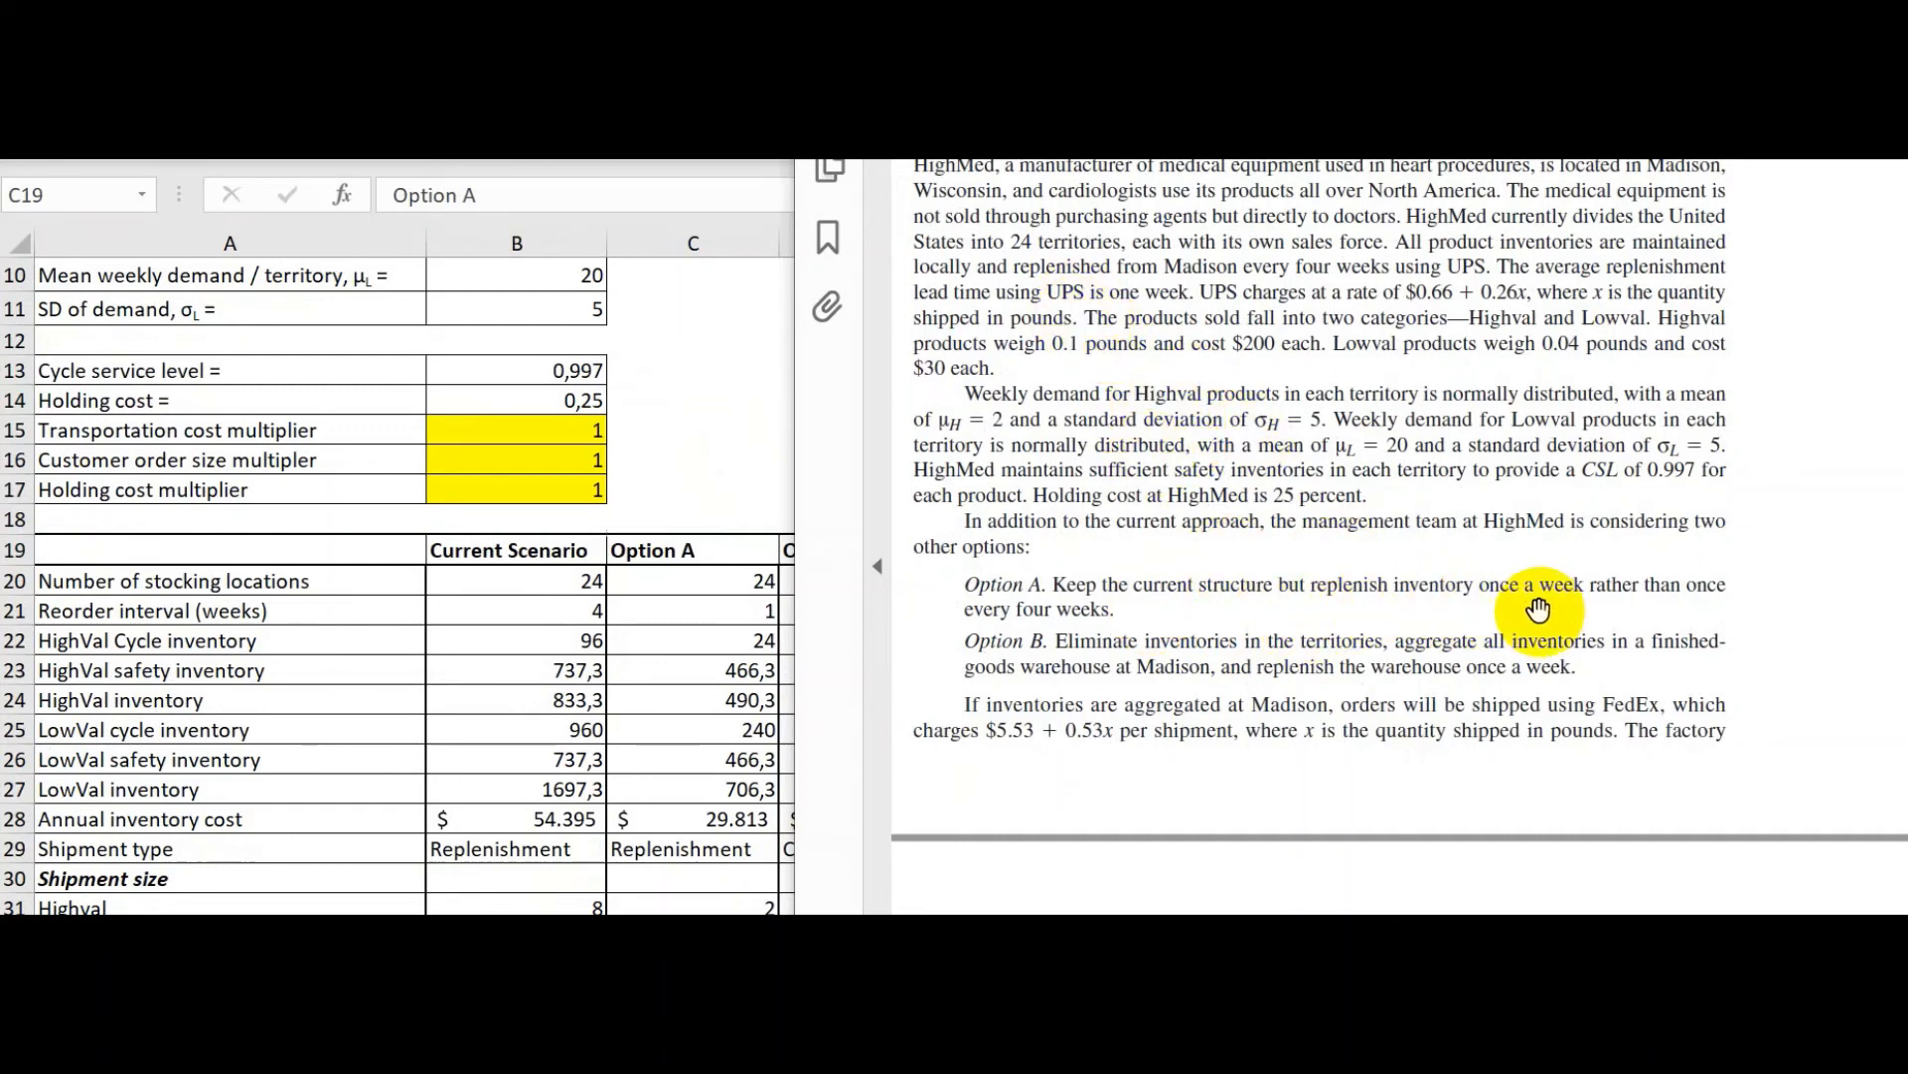
# Back in the Excel workbook, check Option A's reorder interval and number of stocking locations
pyautogui.click(725, 603)
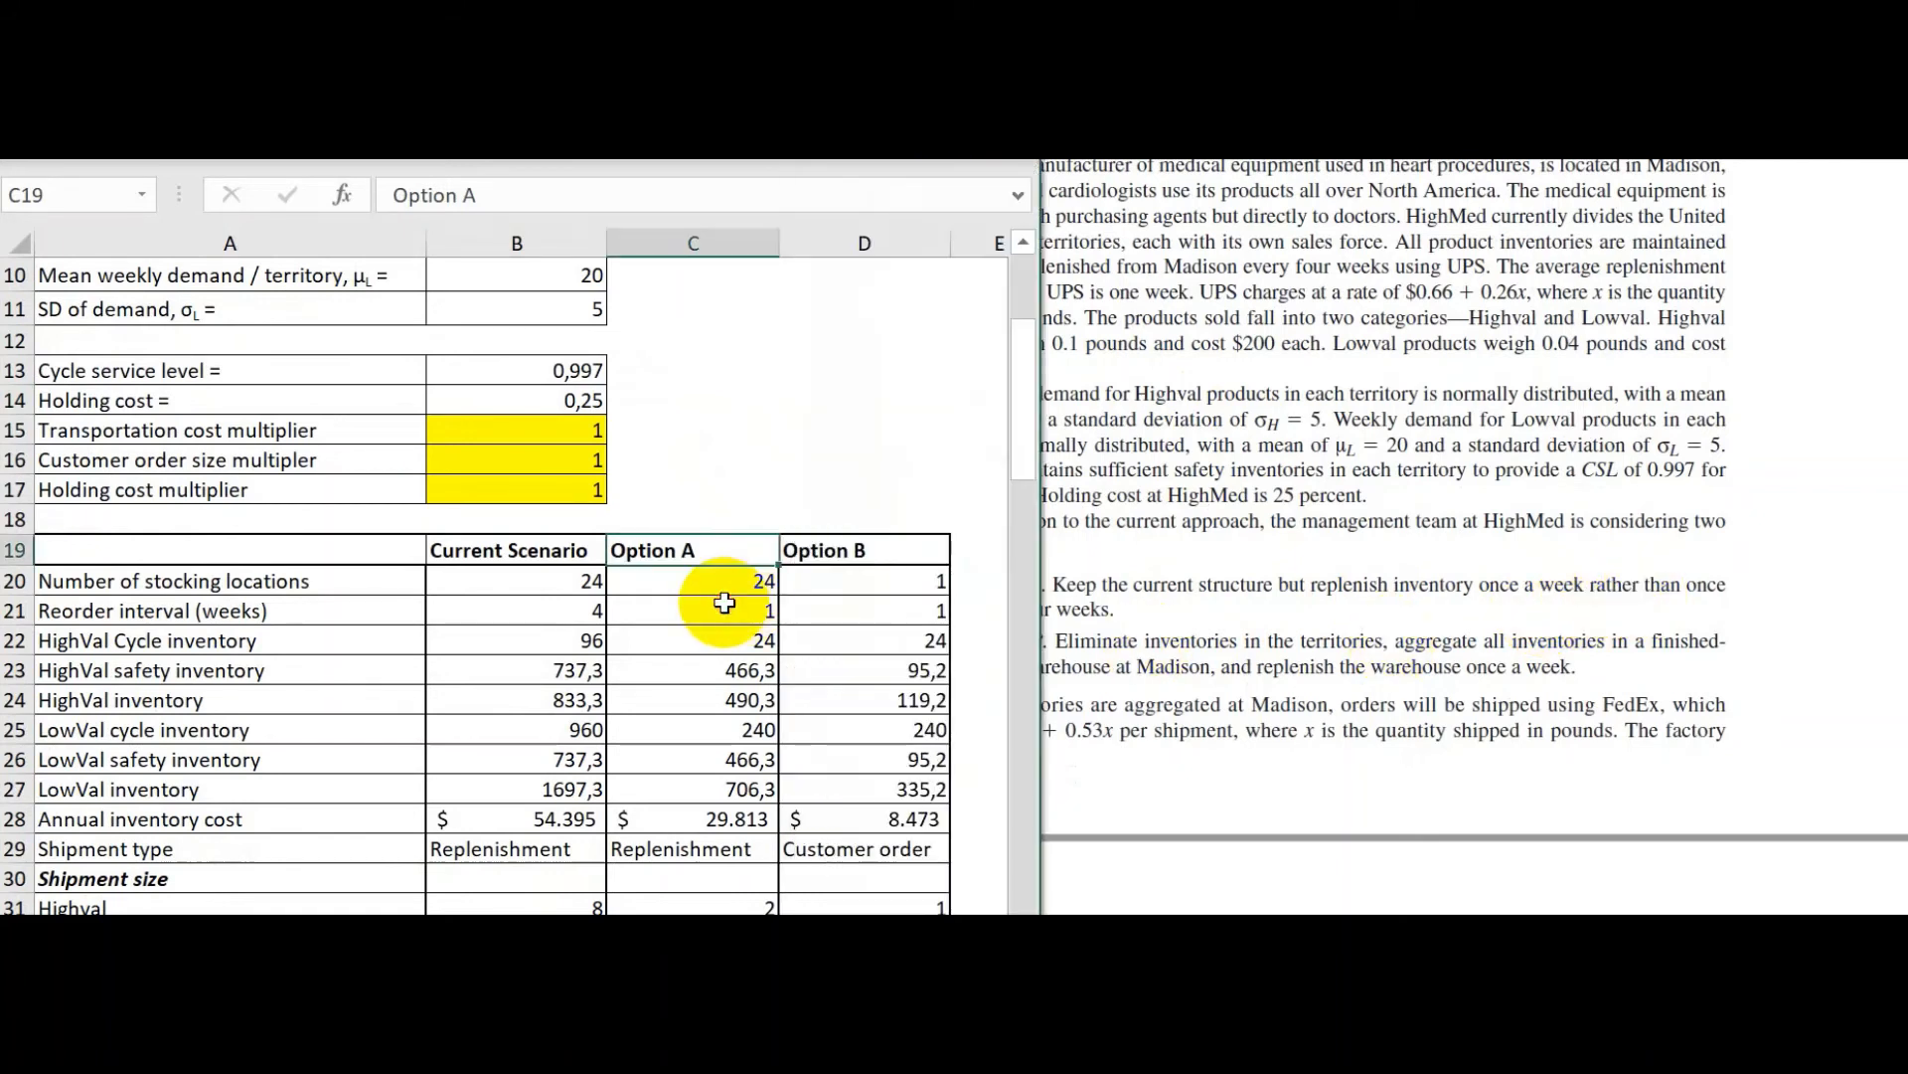
pyautogui.click(722, 613)
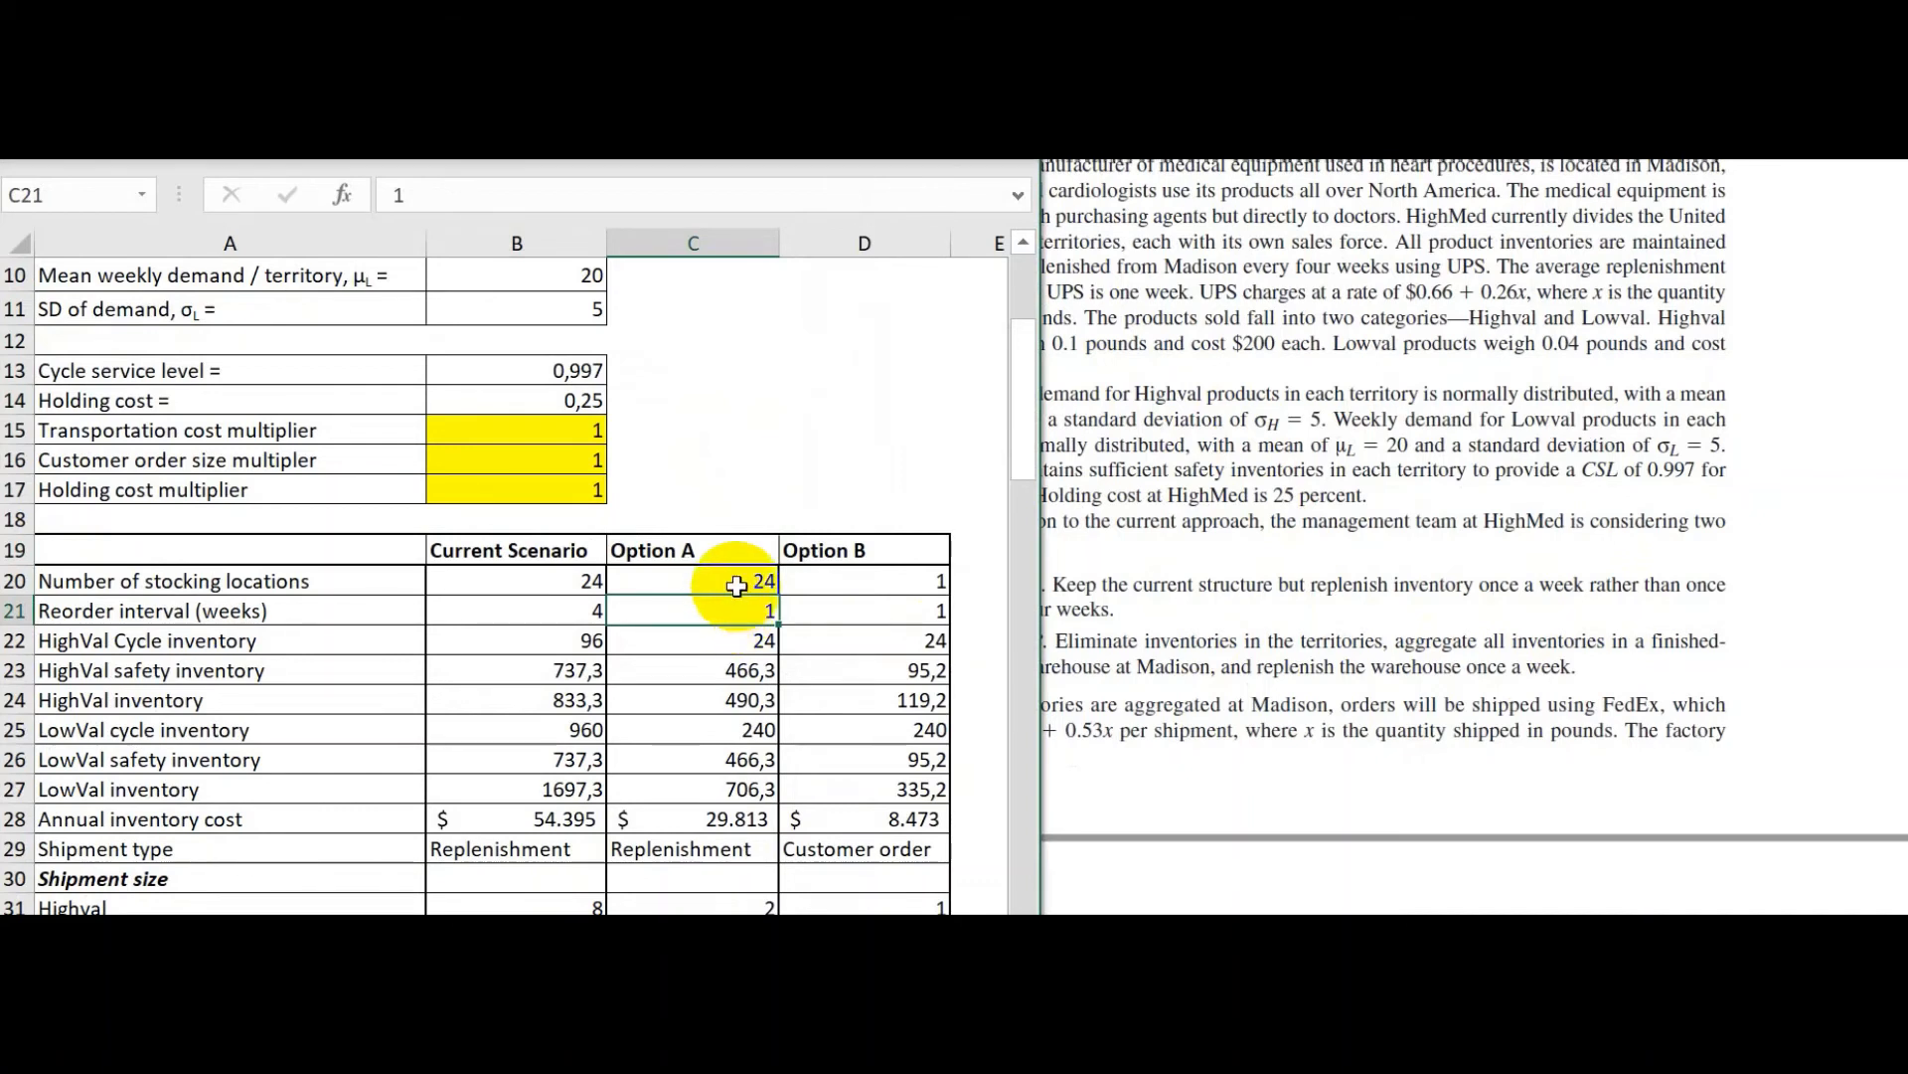
pyautogui.click(743, 590)
pyautogui.click(745, 610)
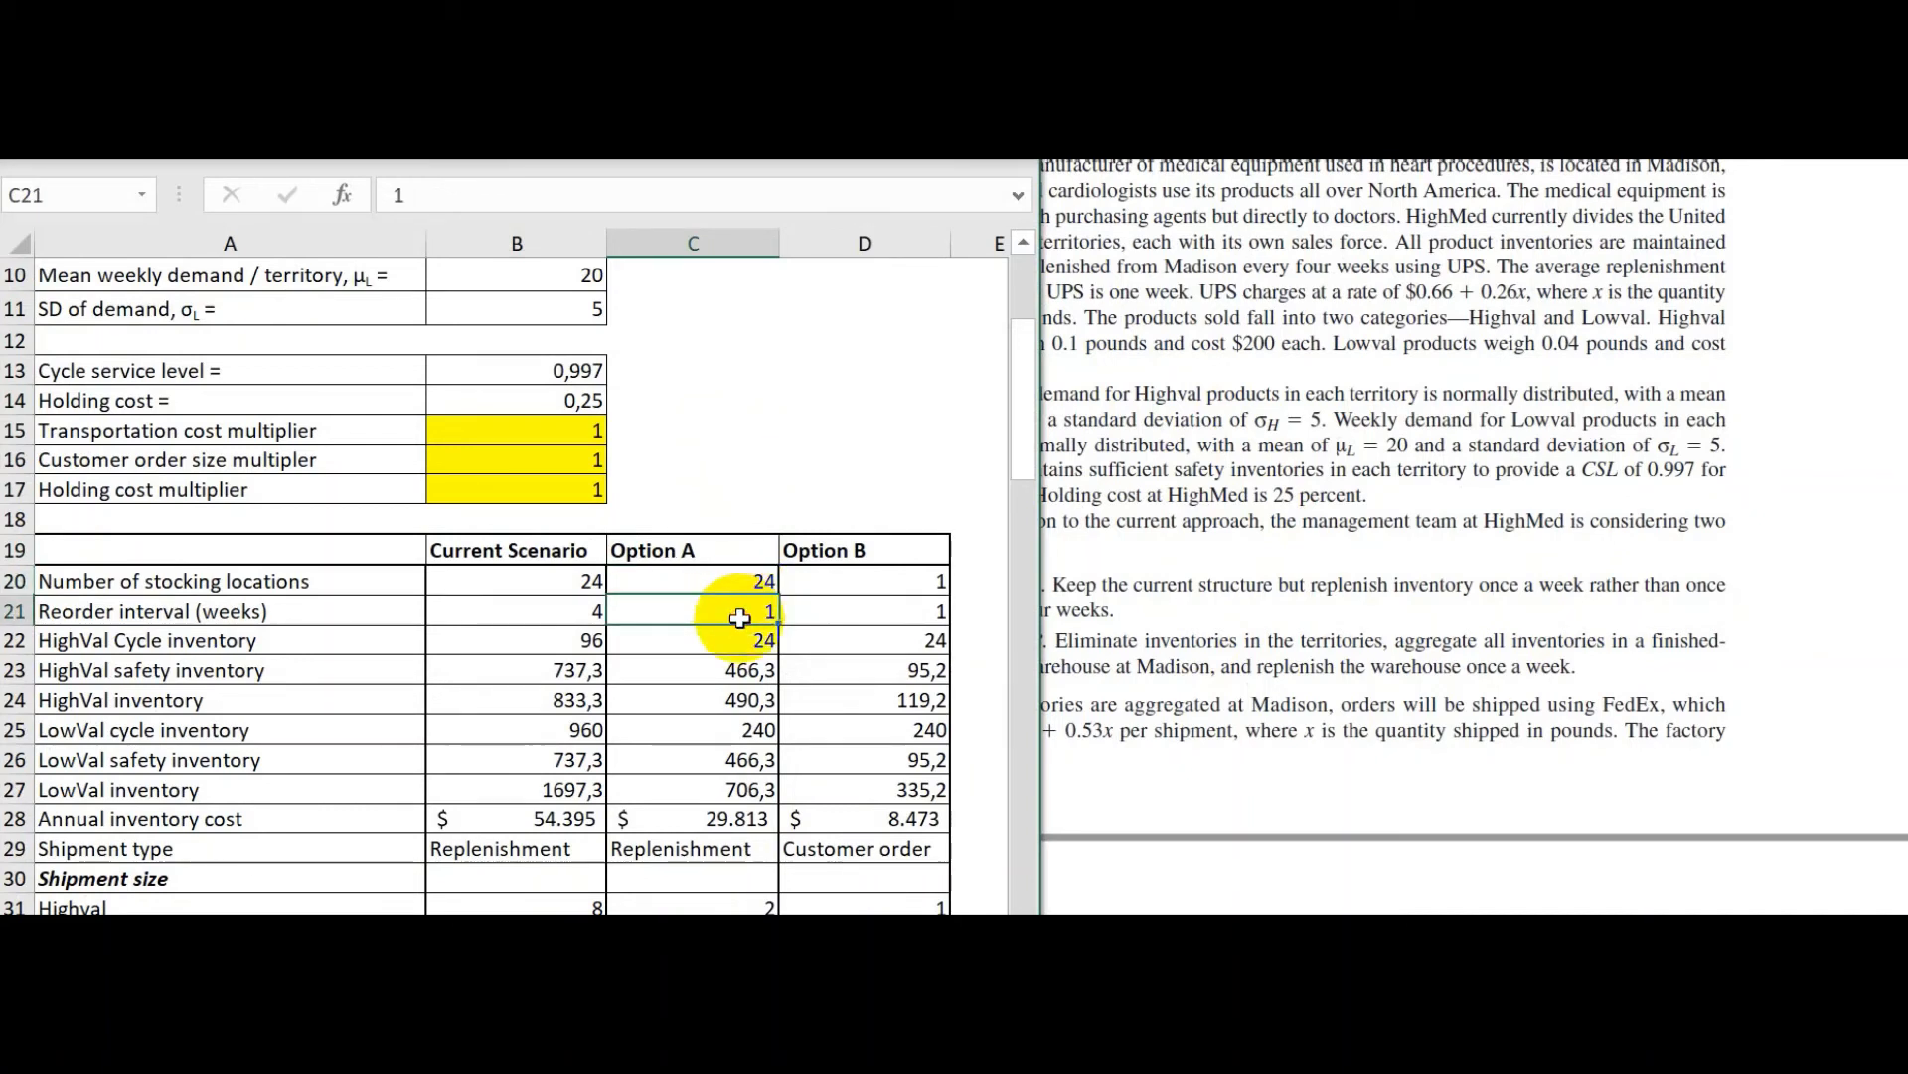
# Inspect Option A's formulas for HighVal cycle, safety and total inventory, LowVal inventory, and annual inventory cost
pyautogui.click(741, 644)
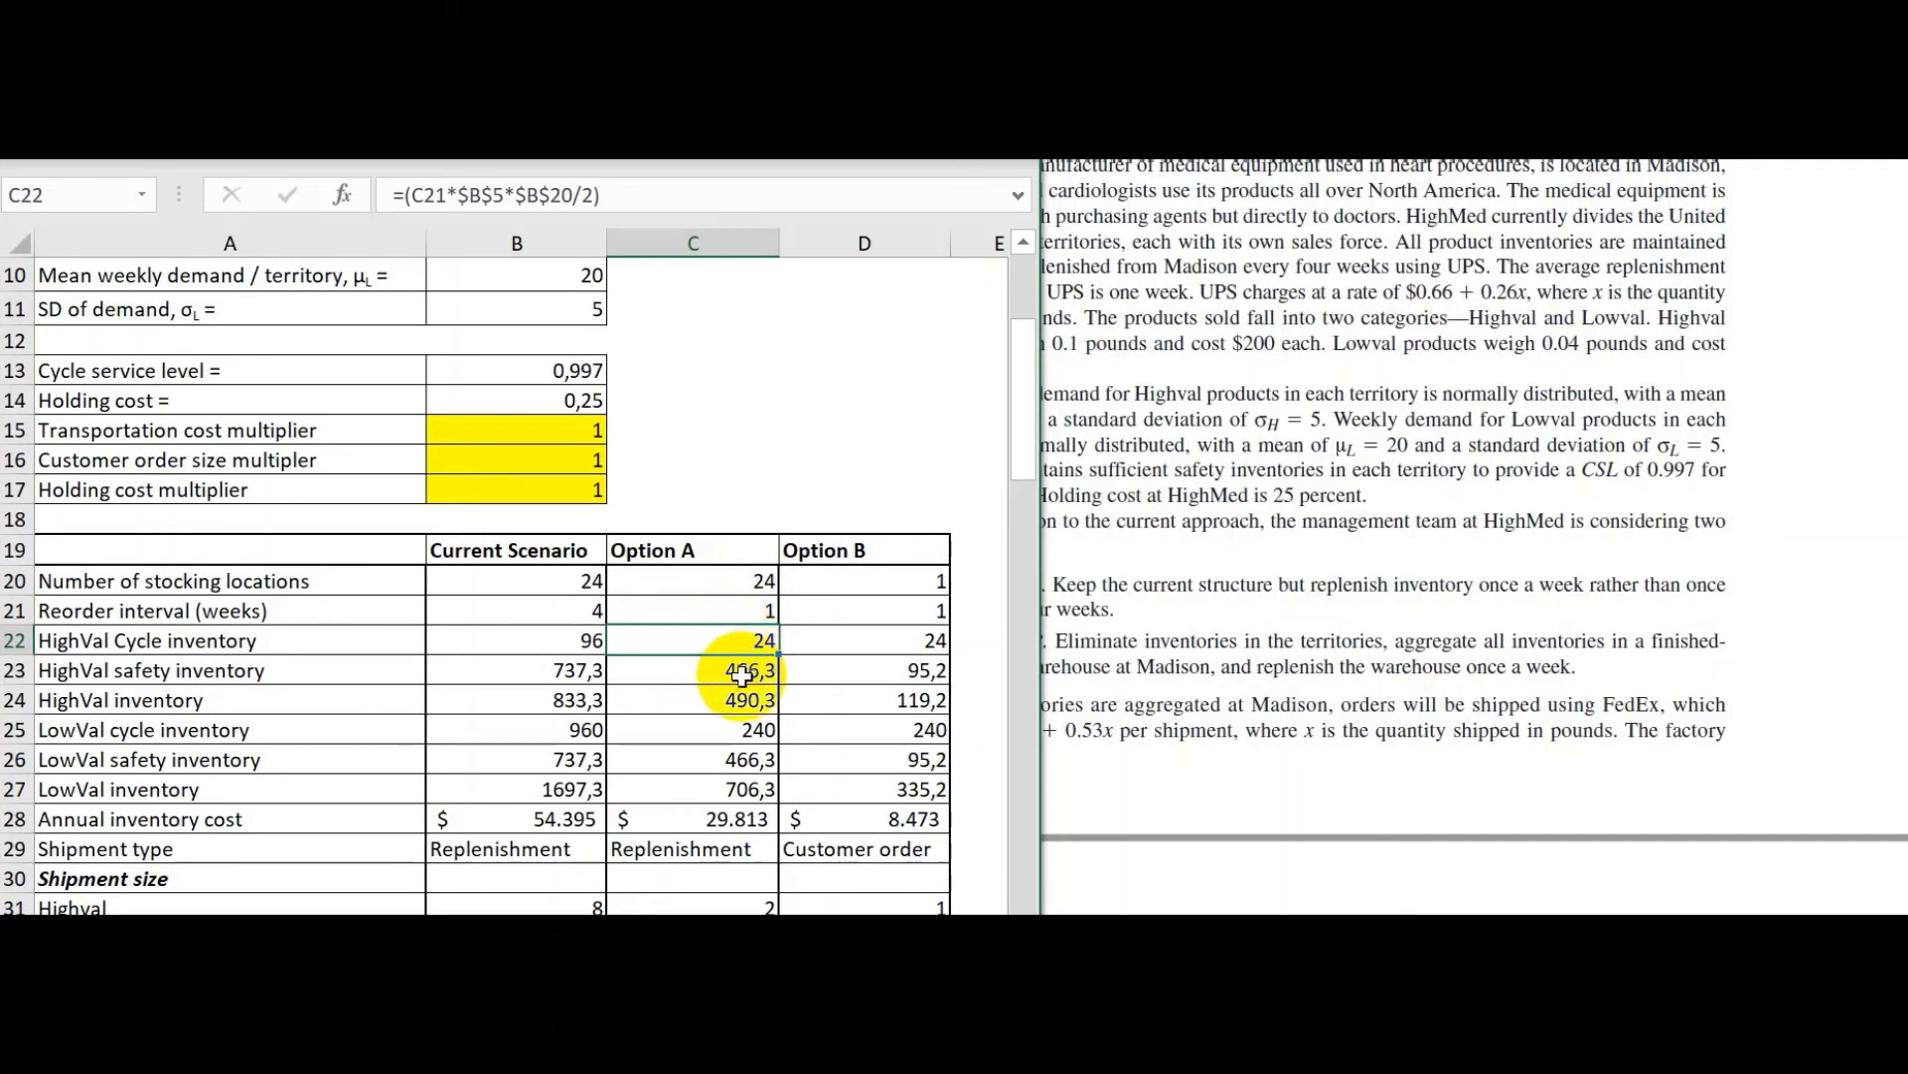
pyautogui.click(741, 675)
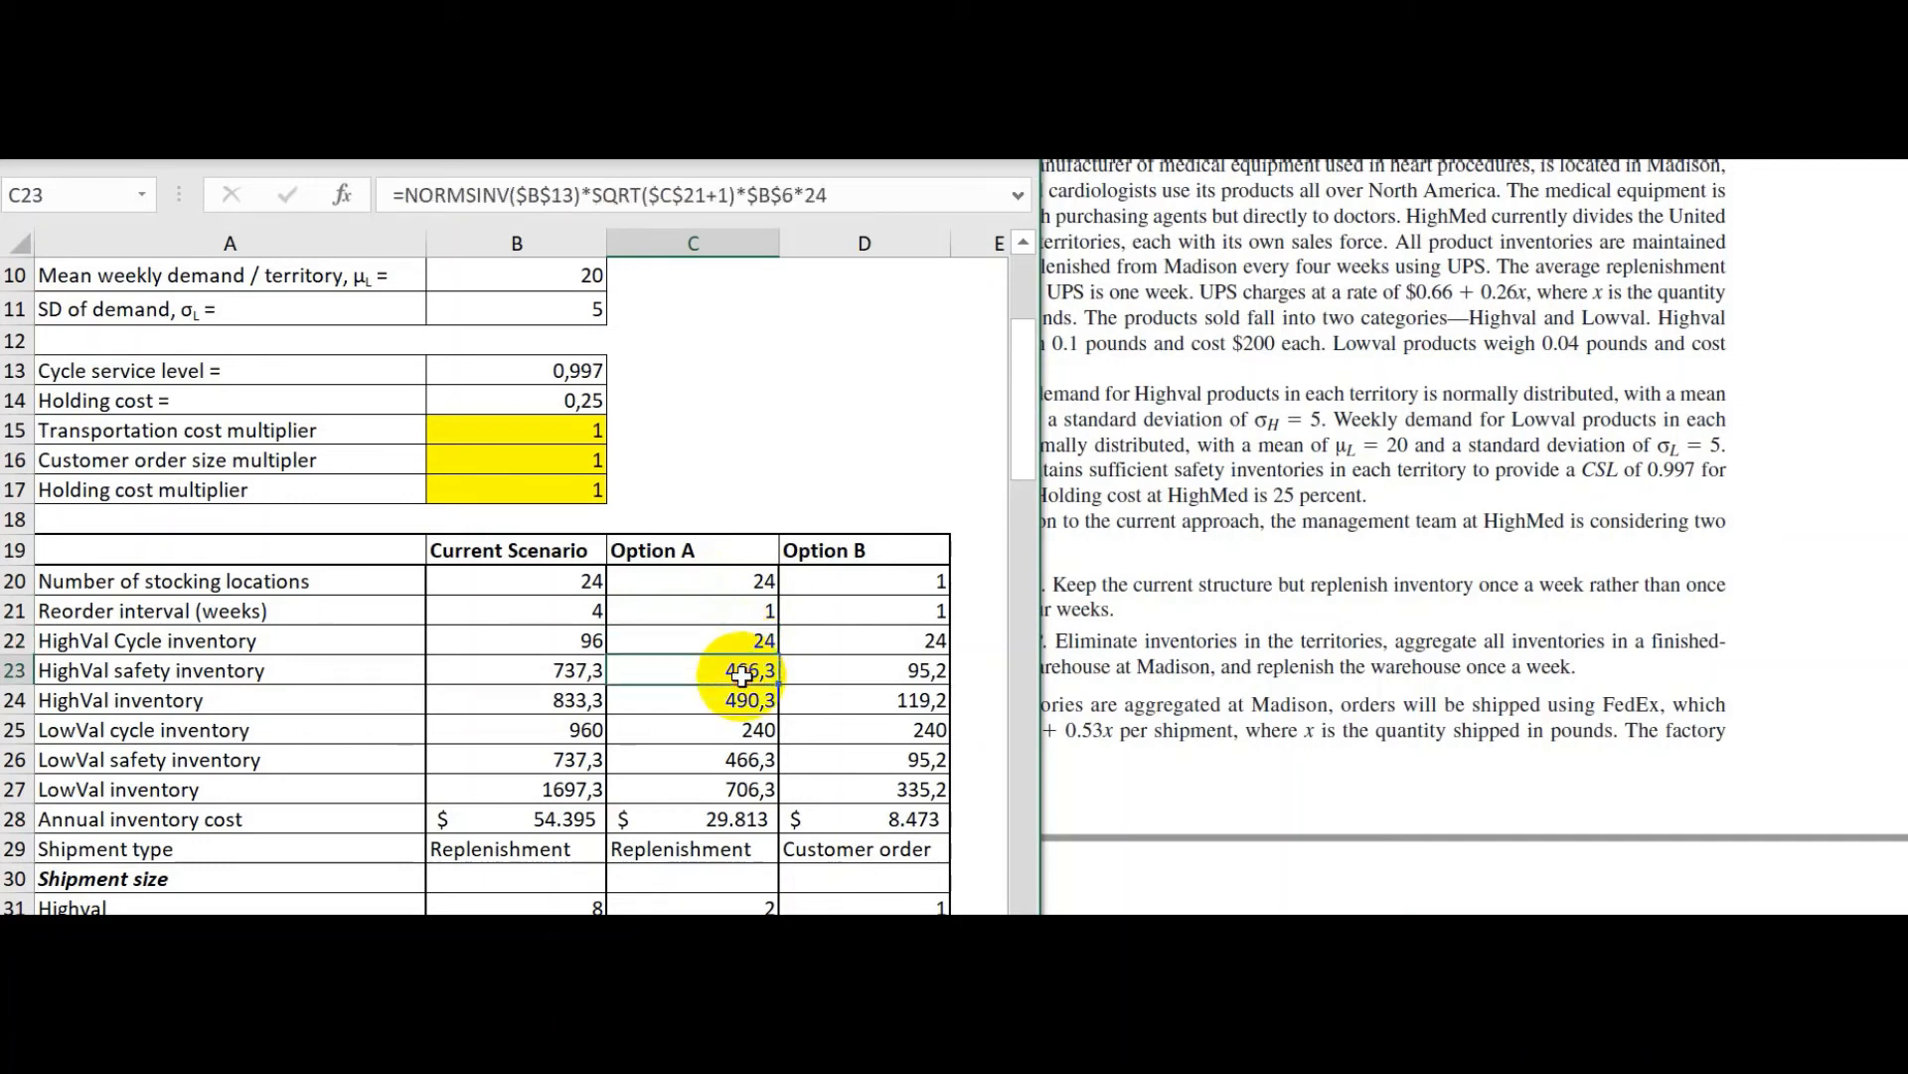
pyautogui.scroll(-1, 741, 675)
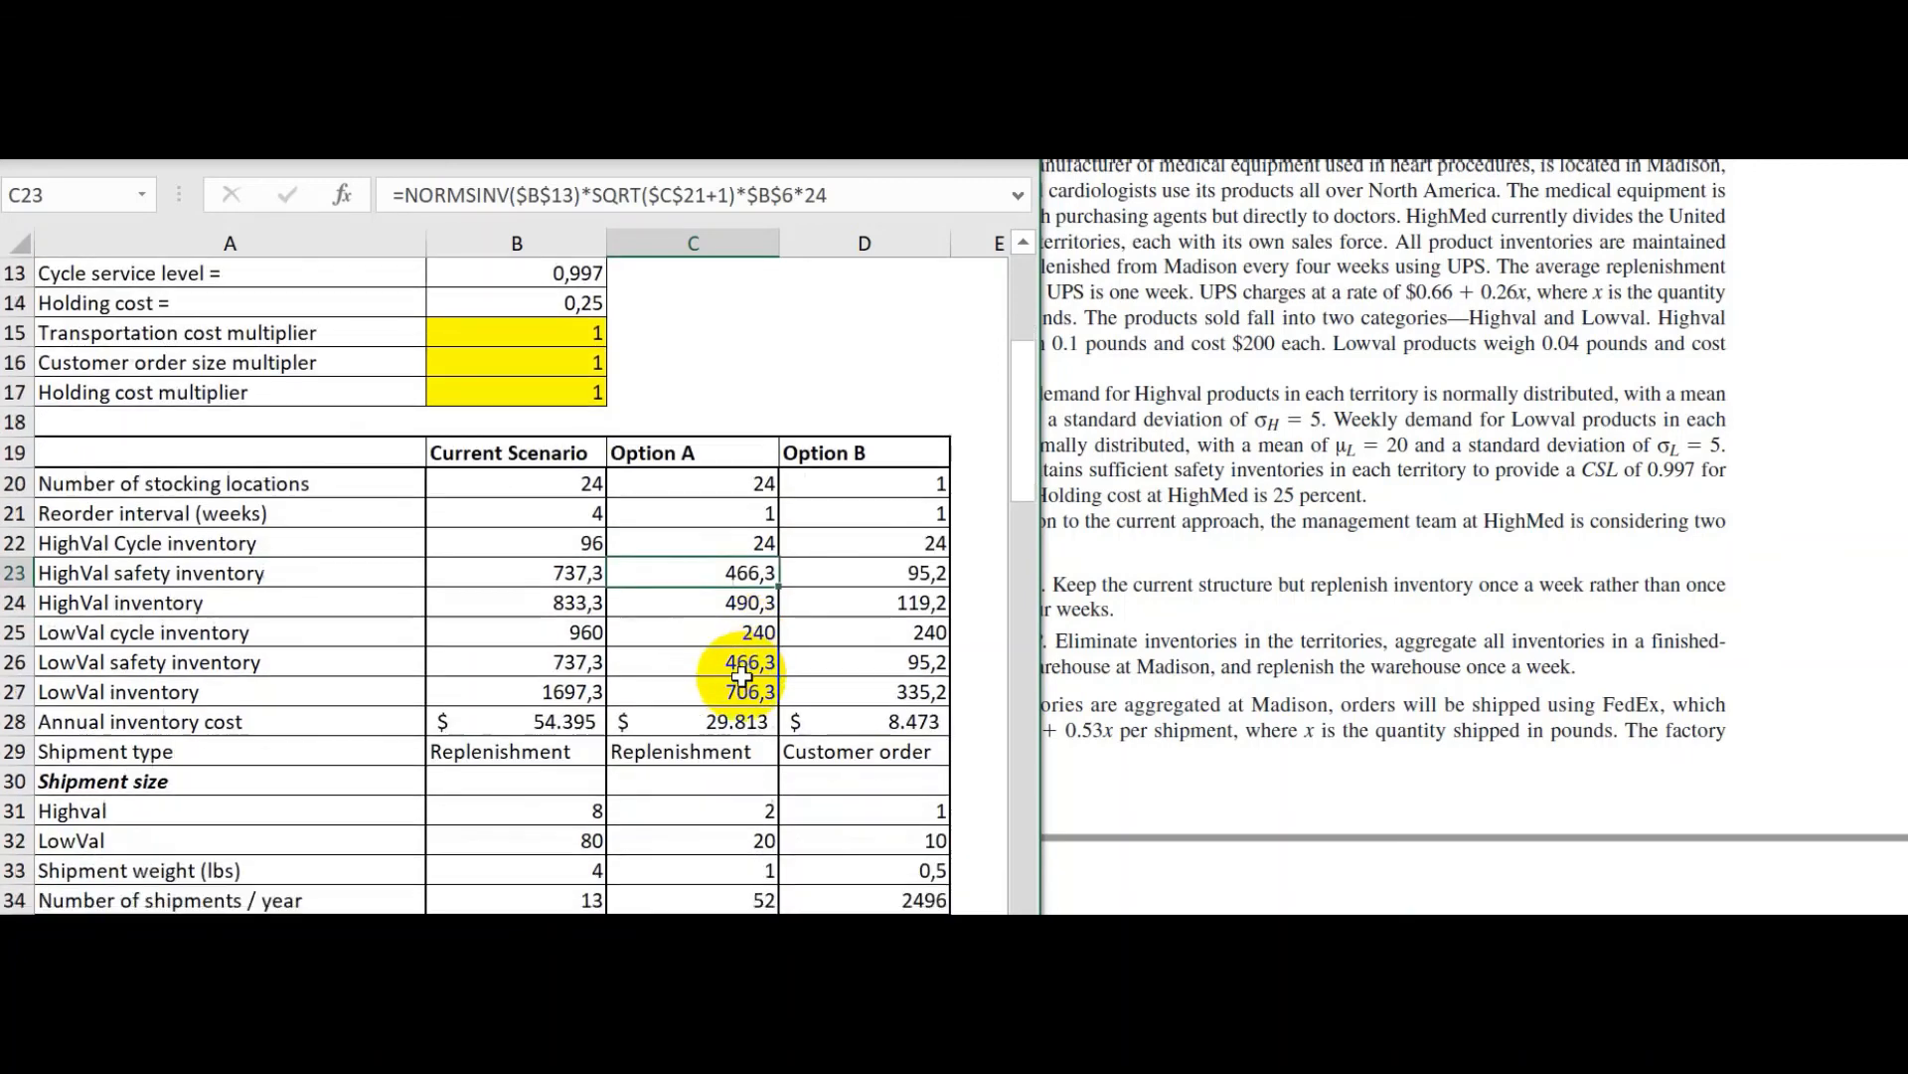
pyautogui.click(738, 602)
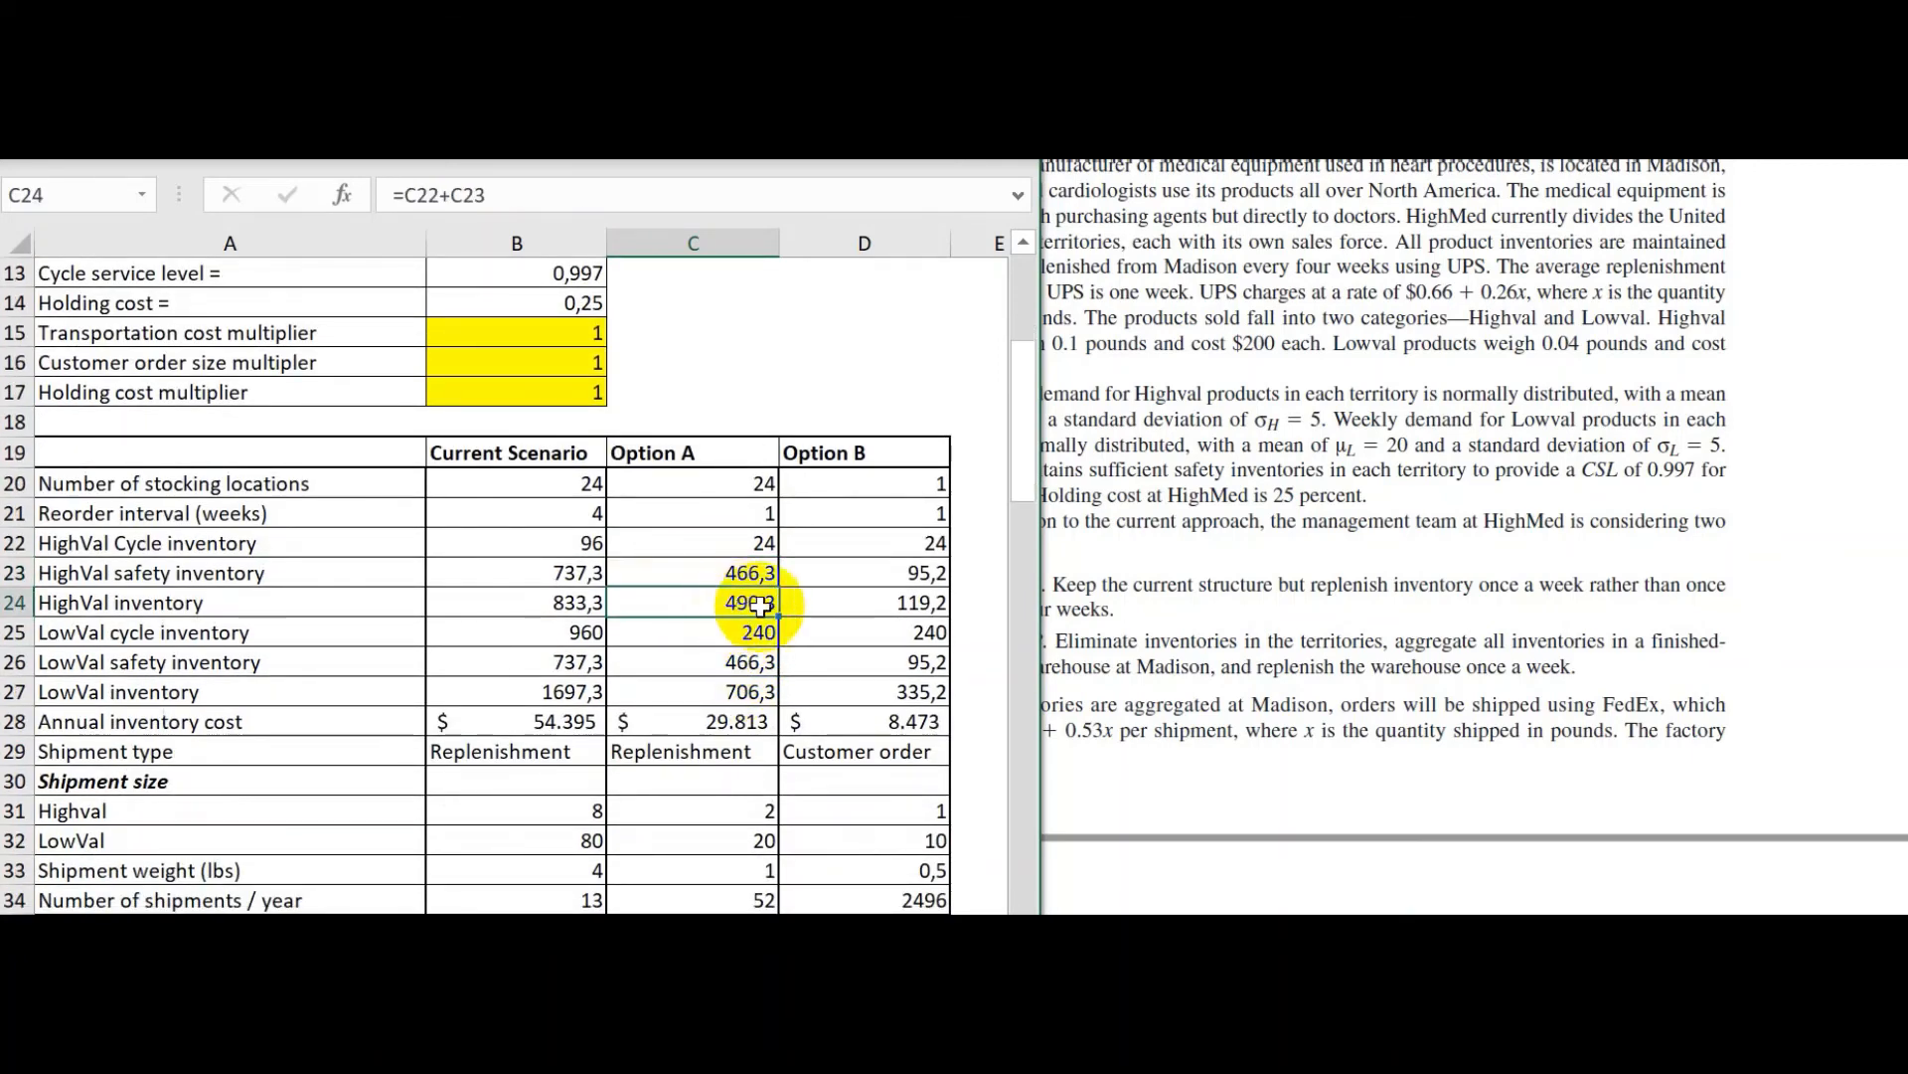
pyautogui.click(744, 696)
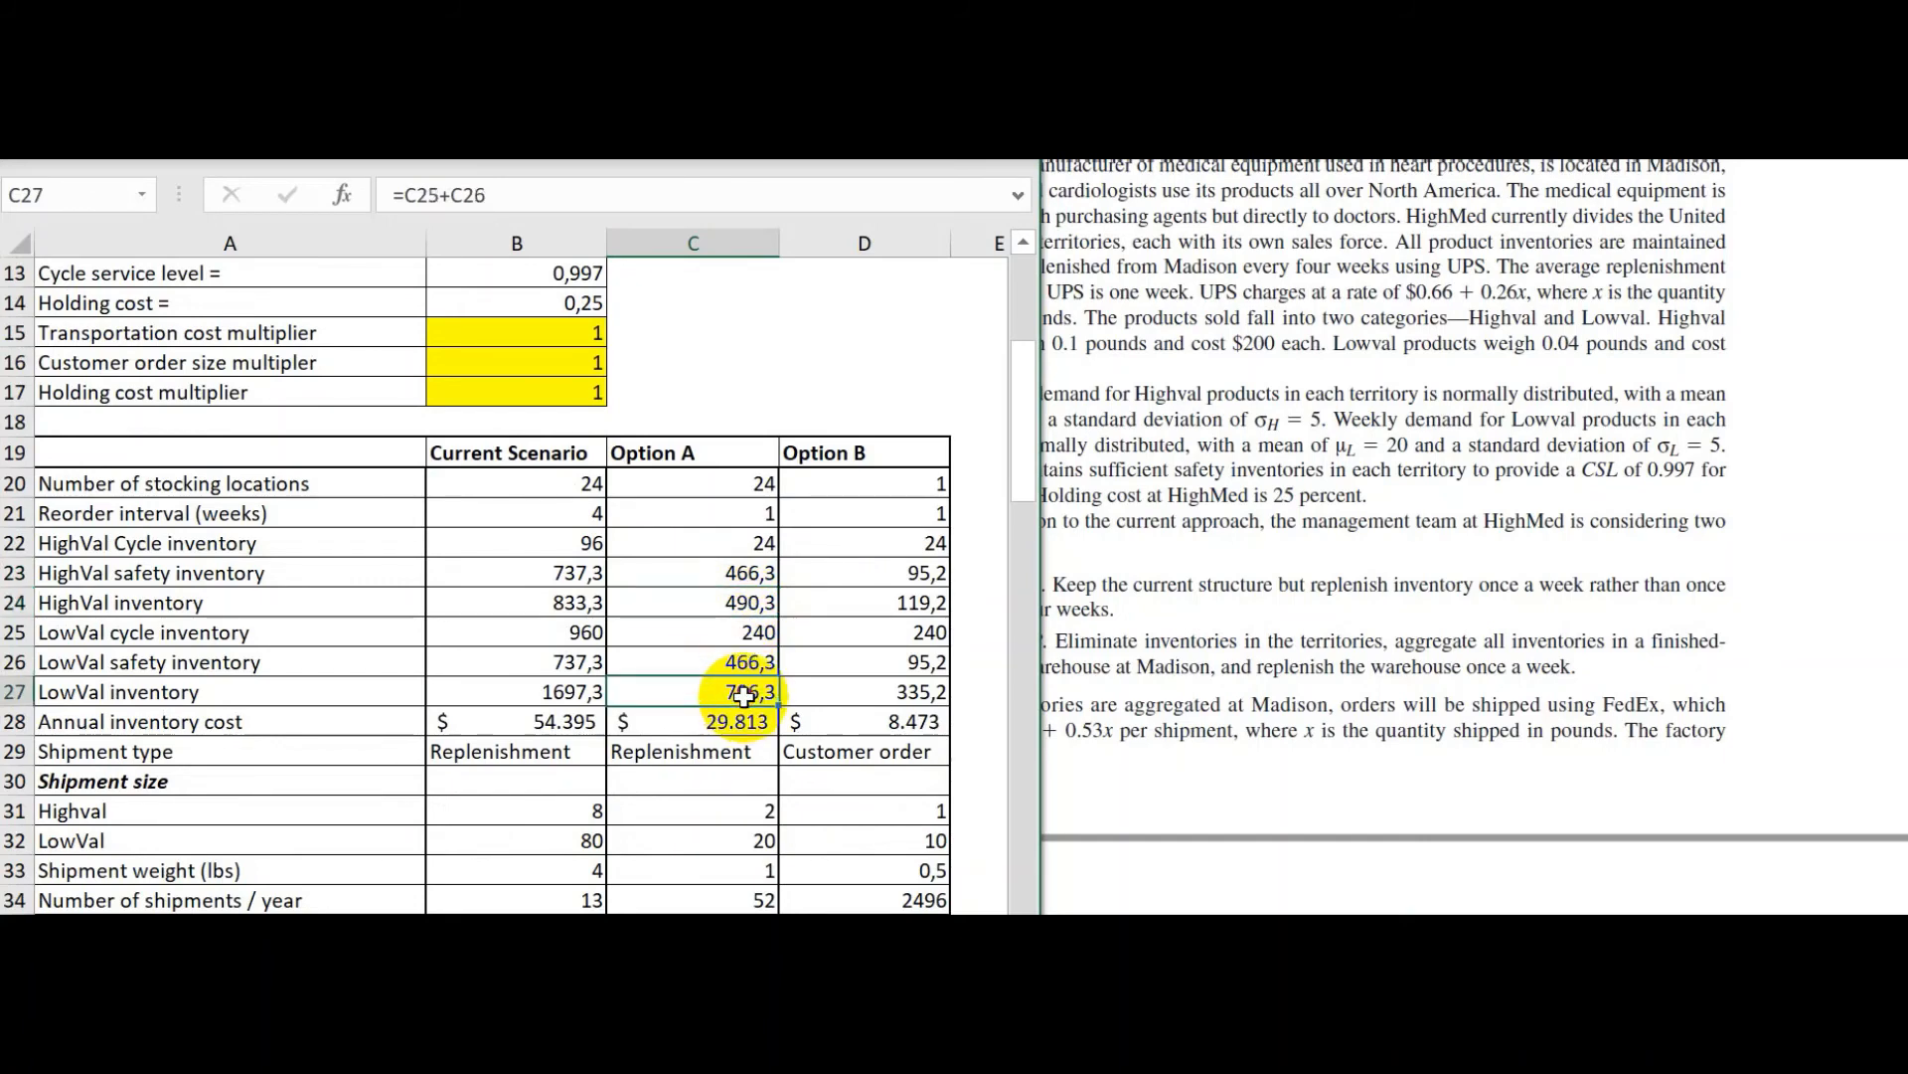
pyautogui.scroll(-1, 745, 696)
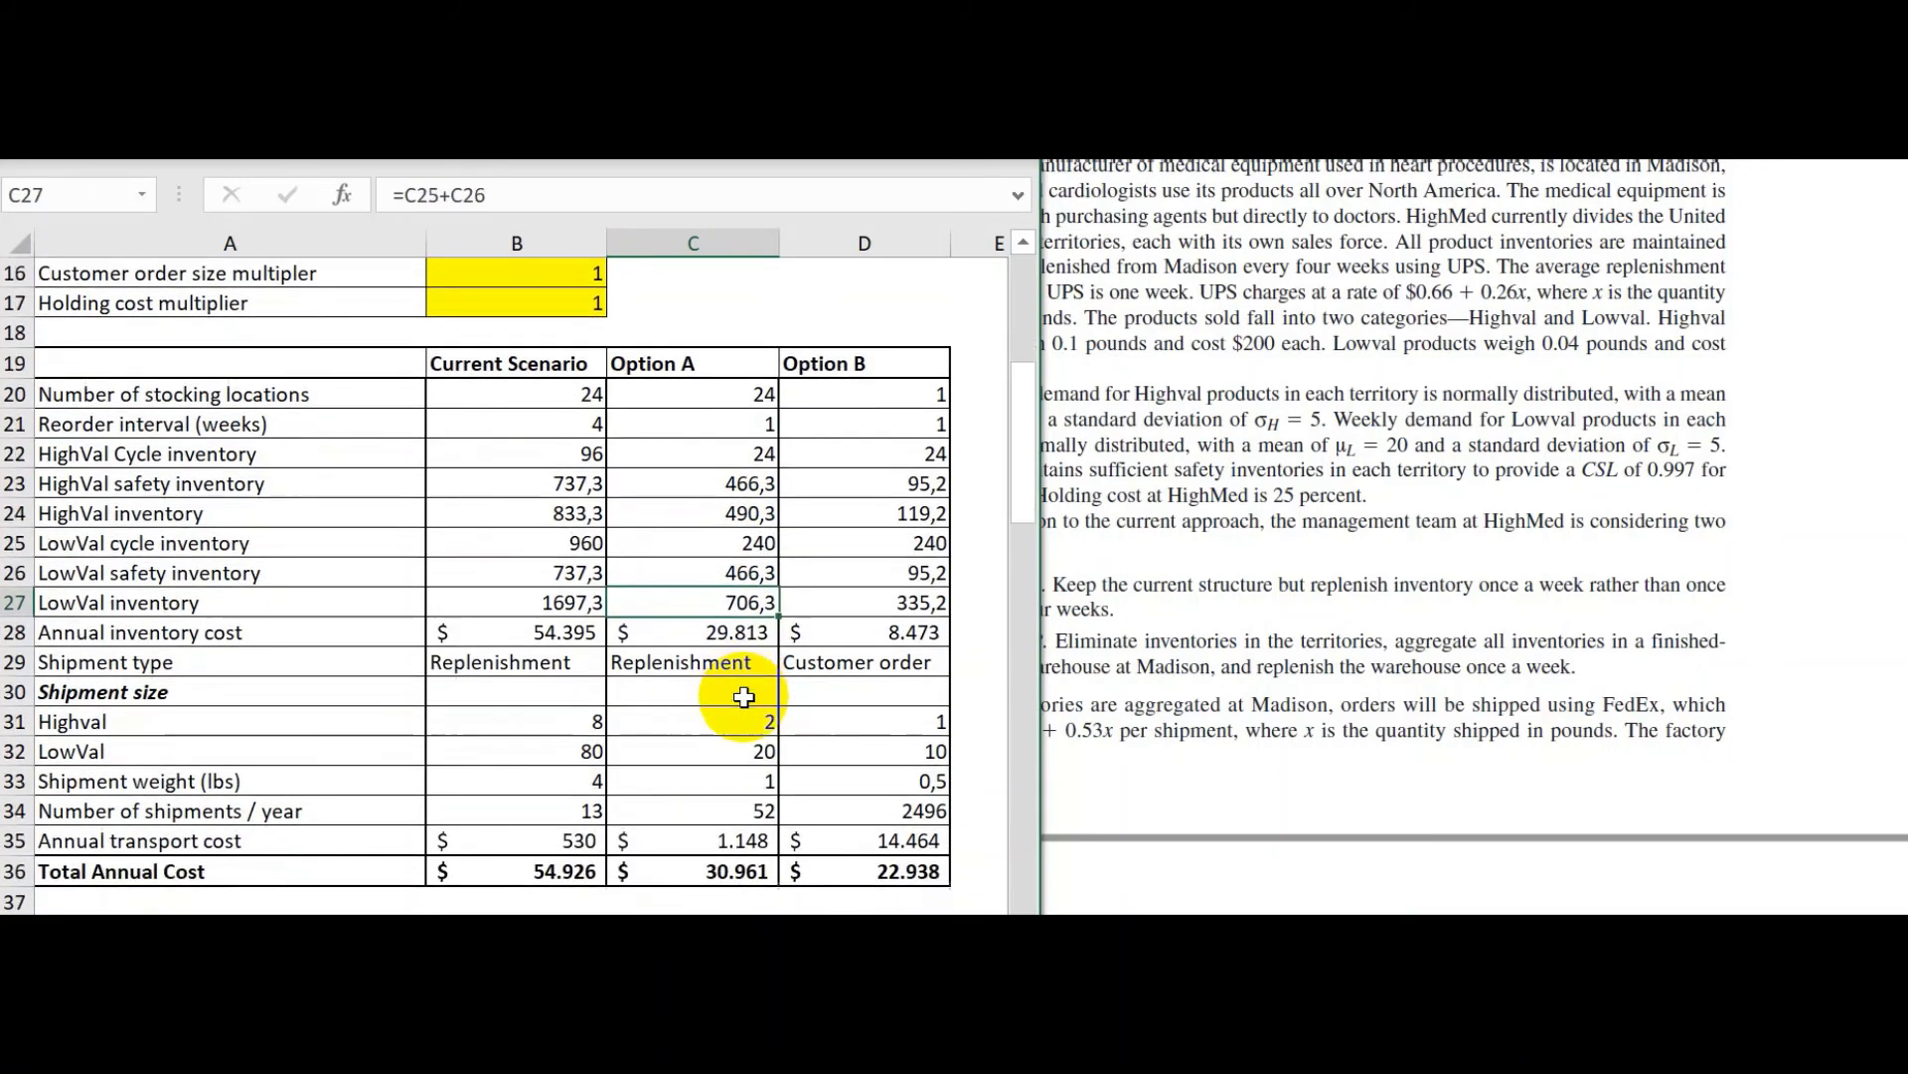
pyautogui.click(741, 634)
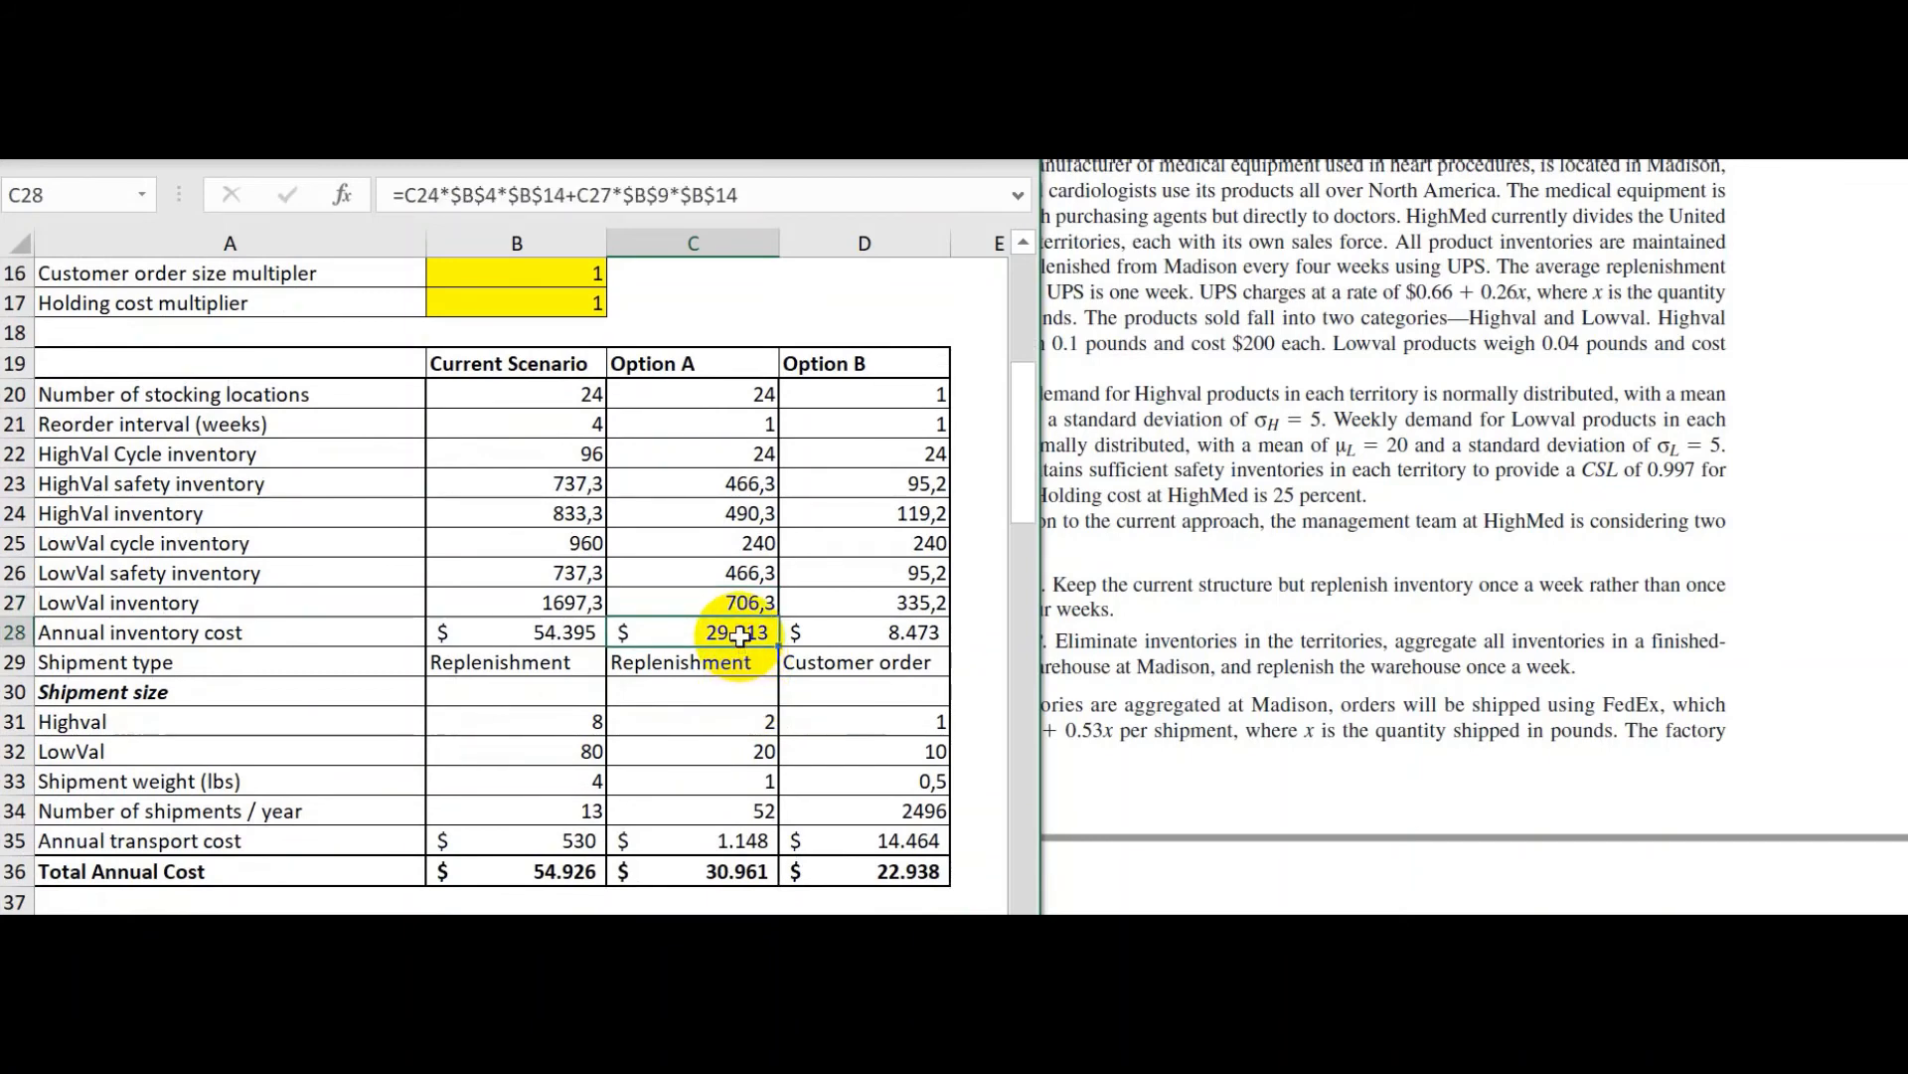
# Inspect Option A's HighVal and LowVal shipment size formulas and trace them to the mean weekly demand inputs
pyautogui.scroll(-1, 741, 637)
pyautogui.click(740, 634)
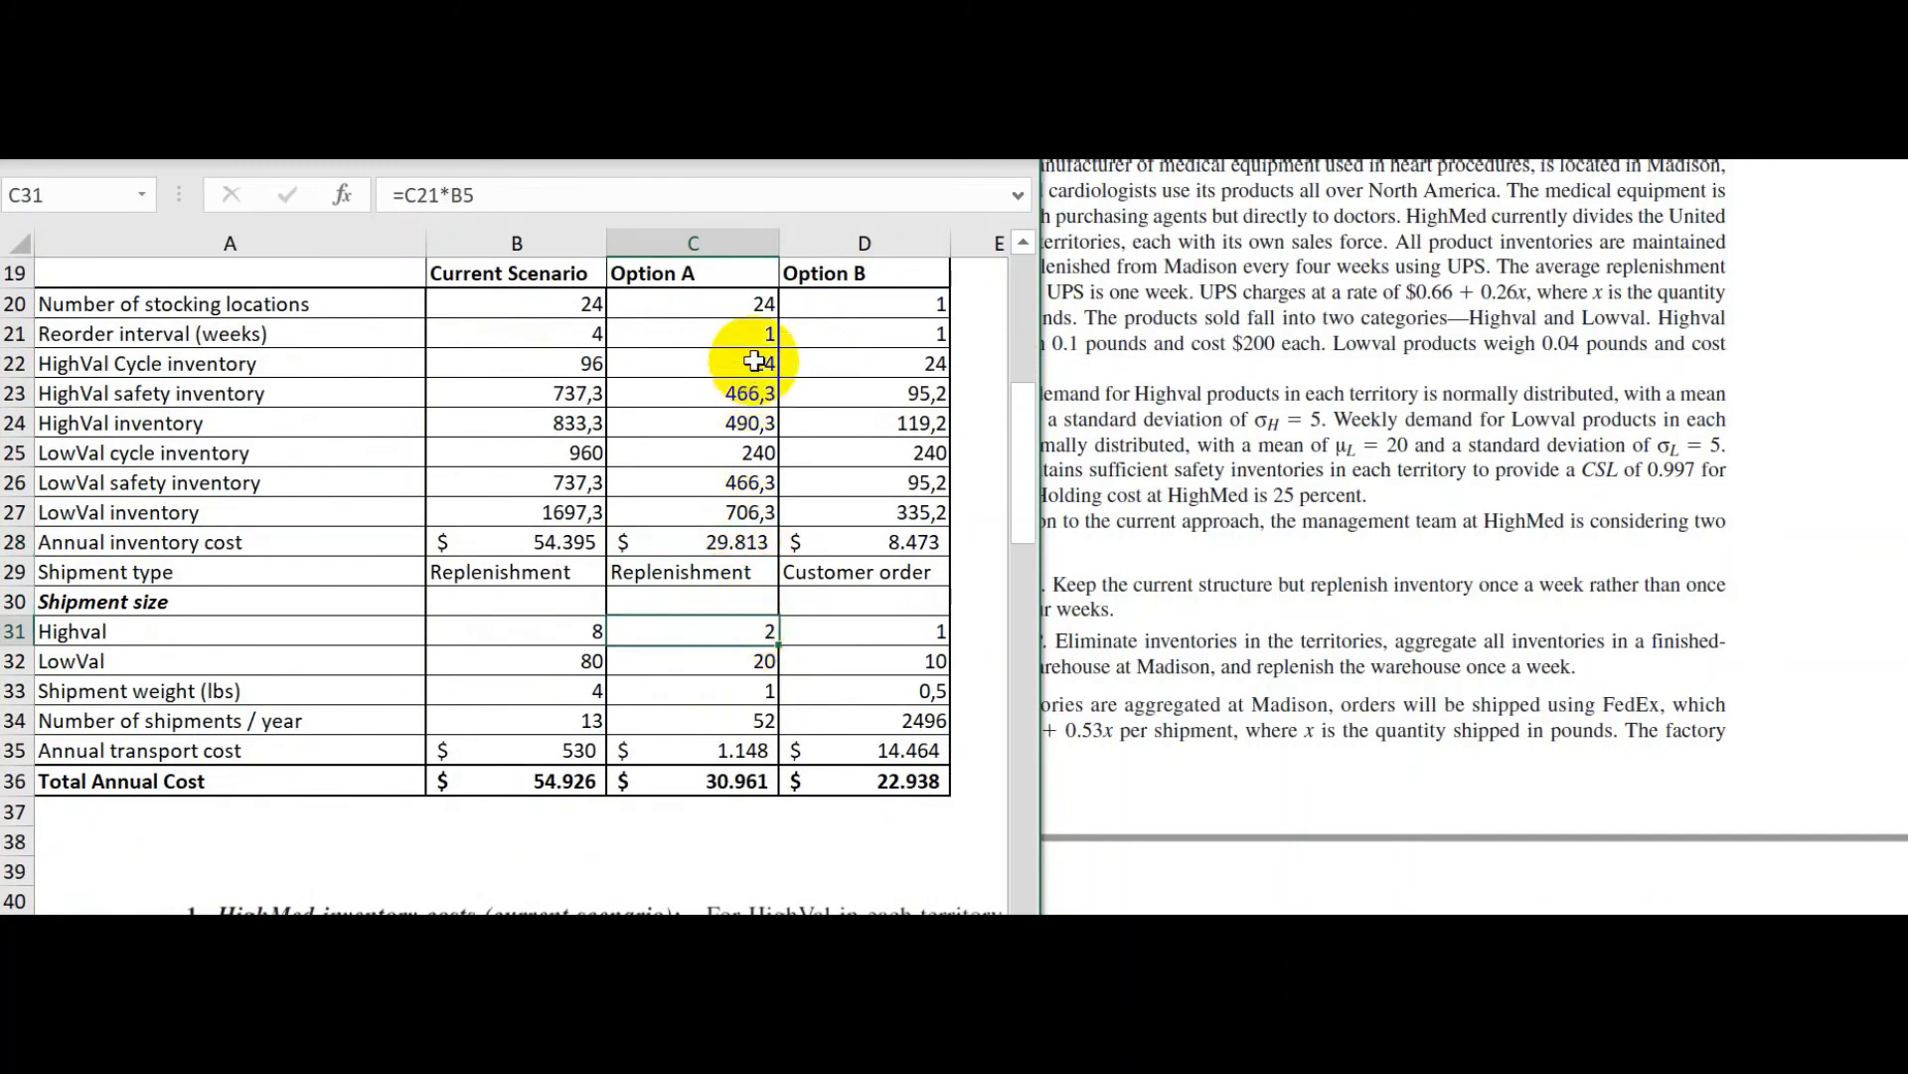
pyautogui.scroll(5, 572, 382)
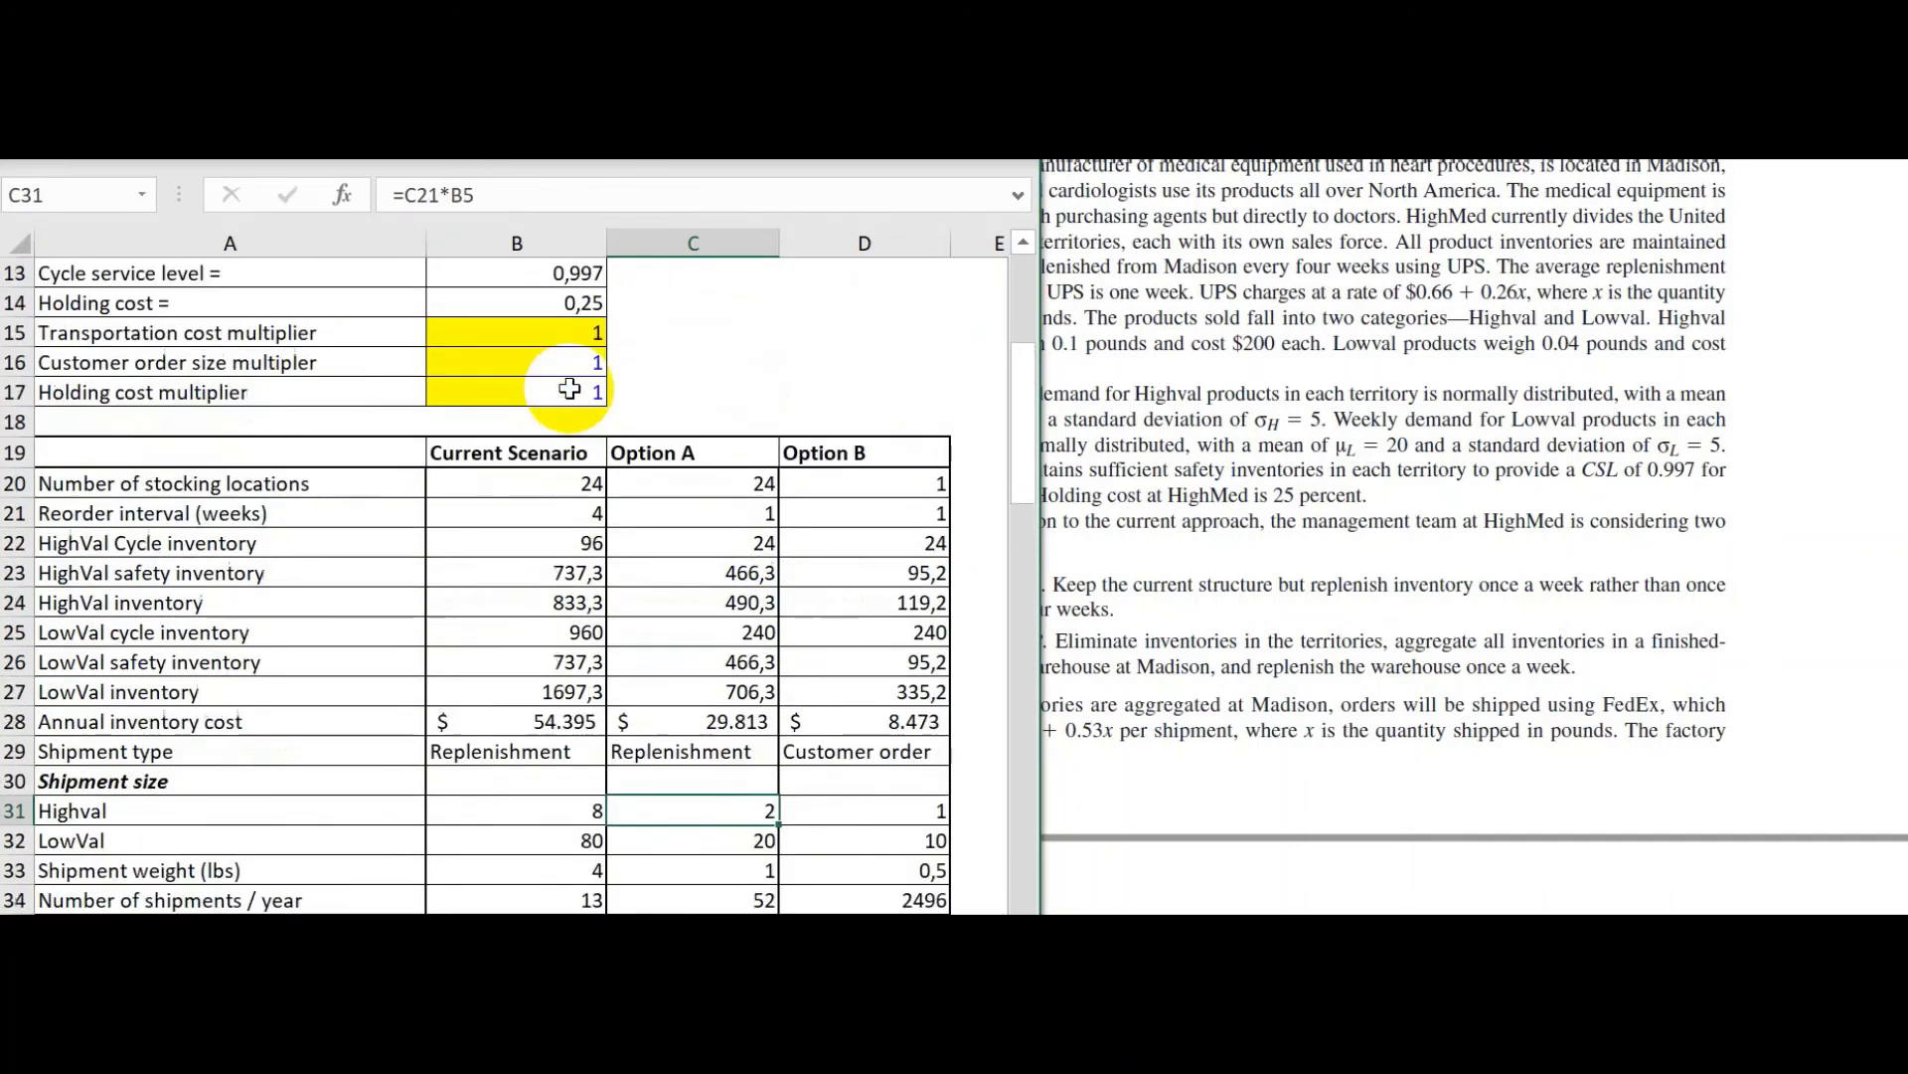
pyautogui.scroll(1, 570, 388)
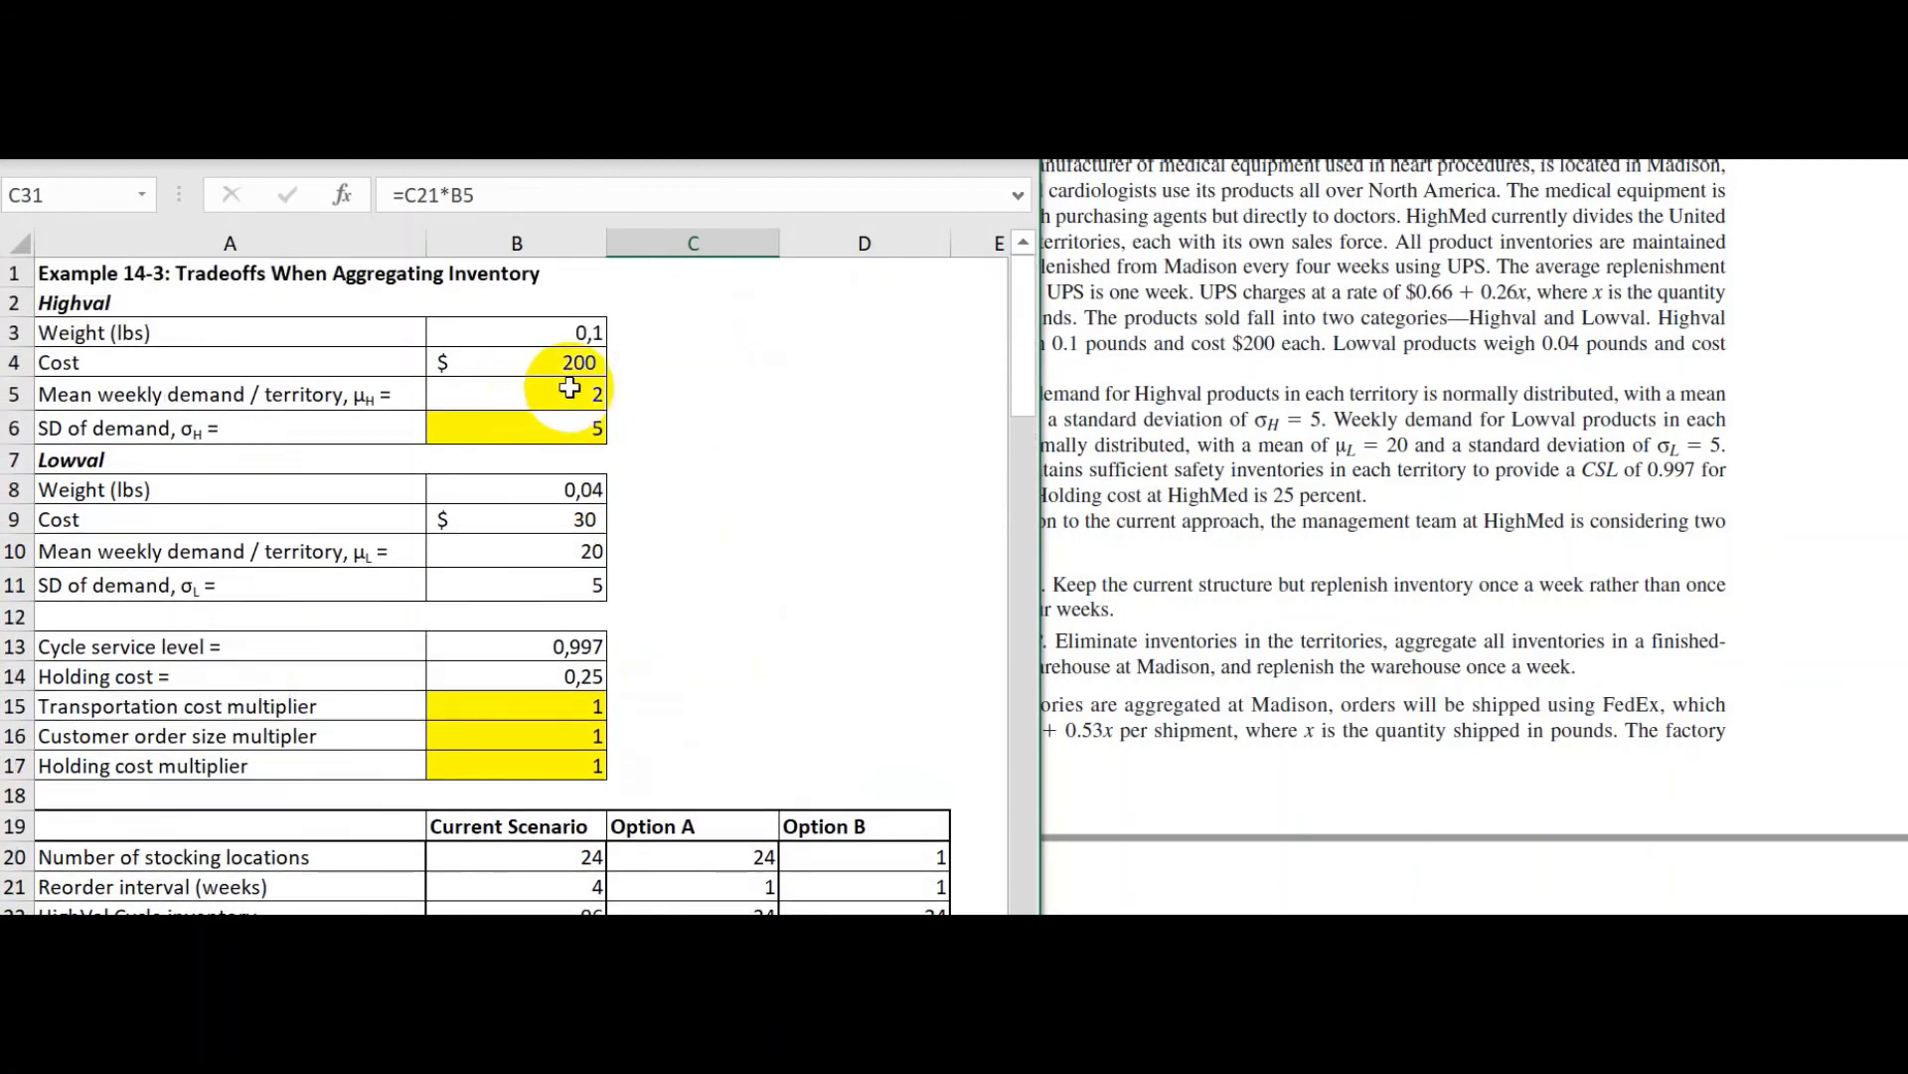
pyautogui.scroll(-5, 576, 437)
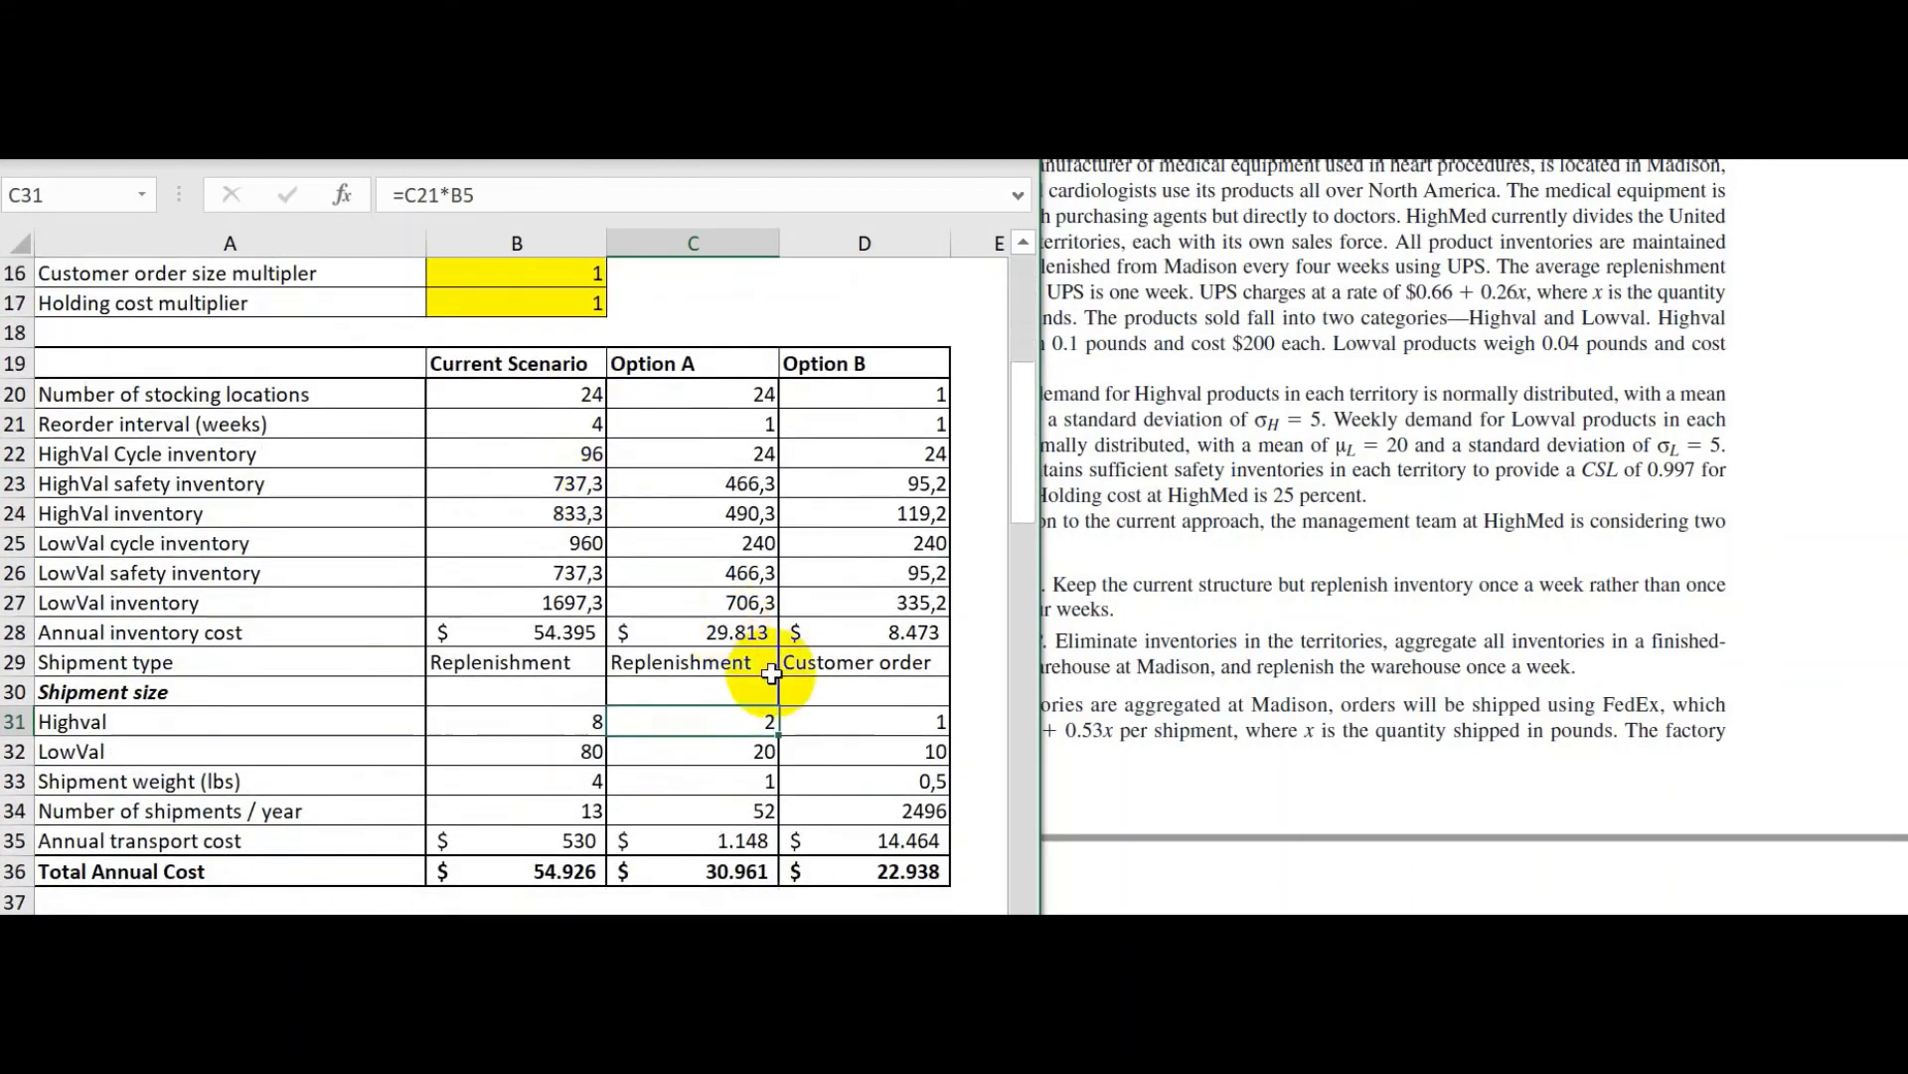
pyautogui.click(756, 751)
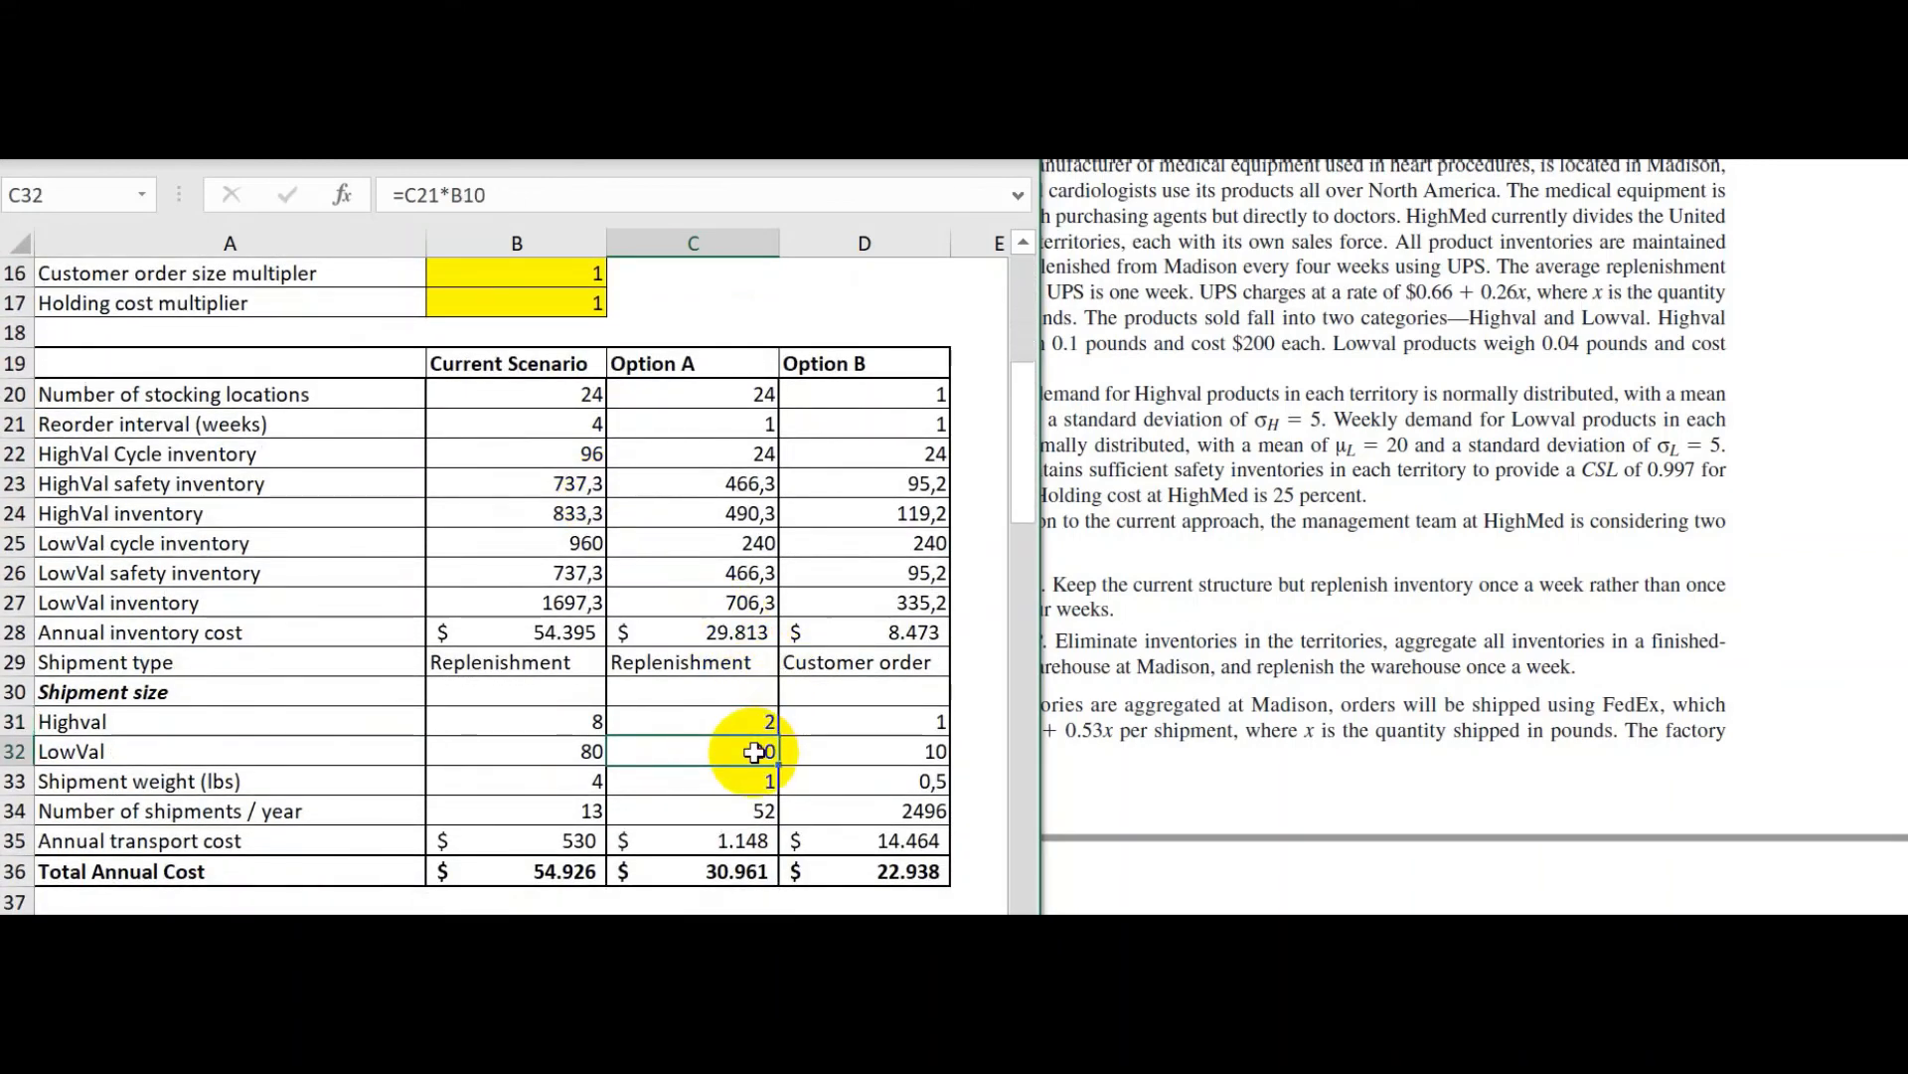
pyautogui.scroll(4, 595, 478)
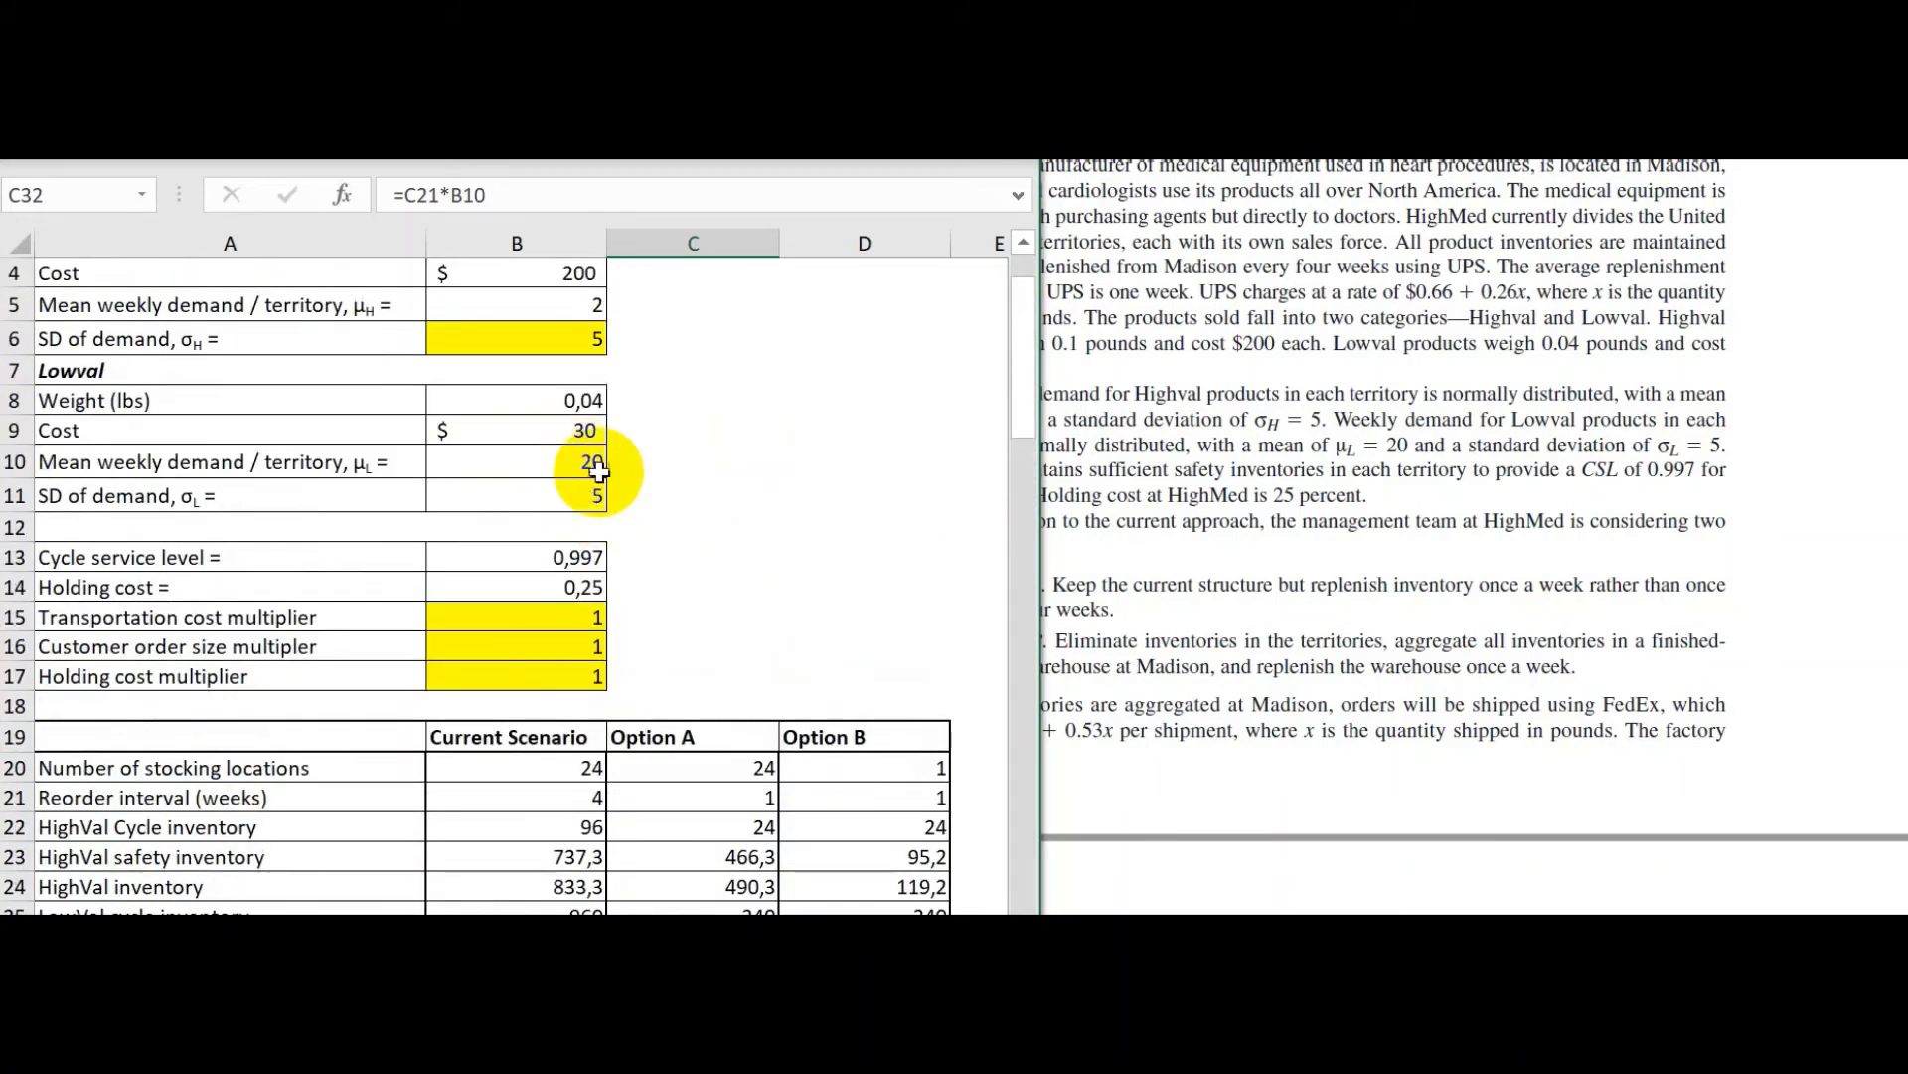
pyautogui.scroll(-5, 570, 466)
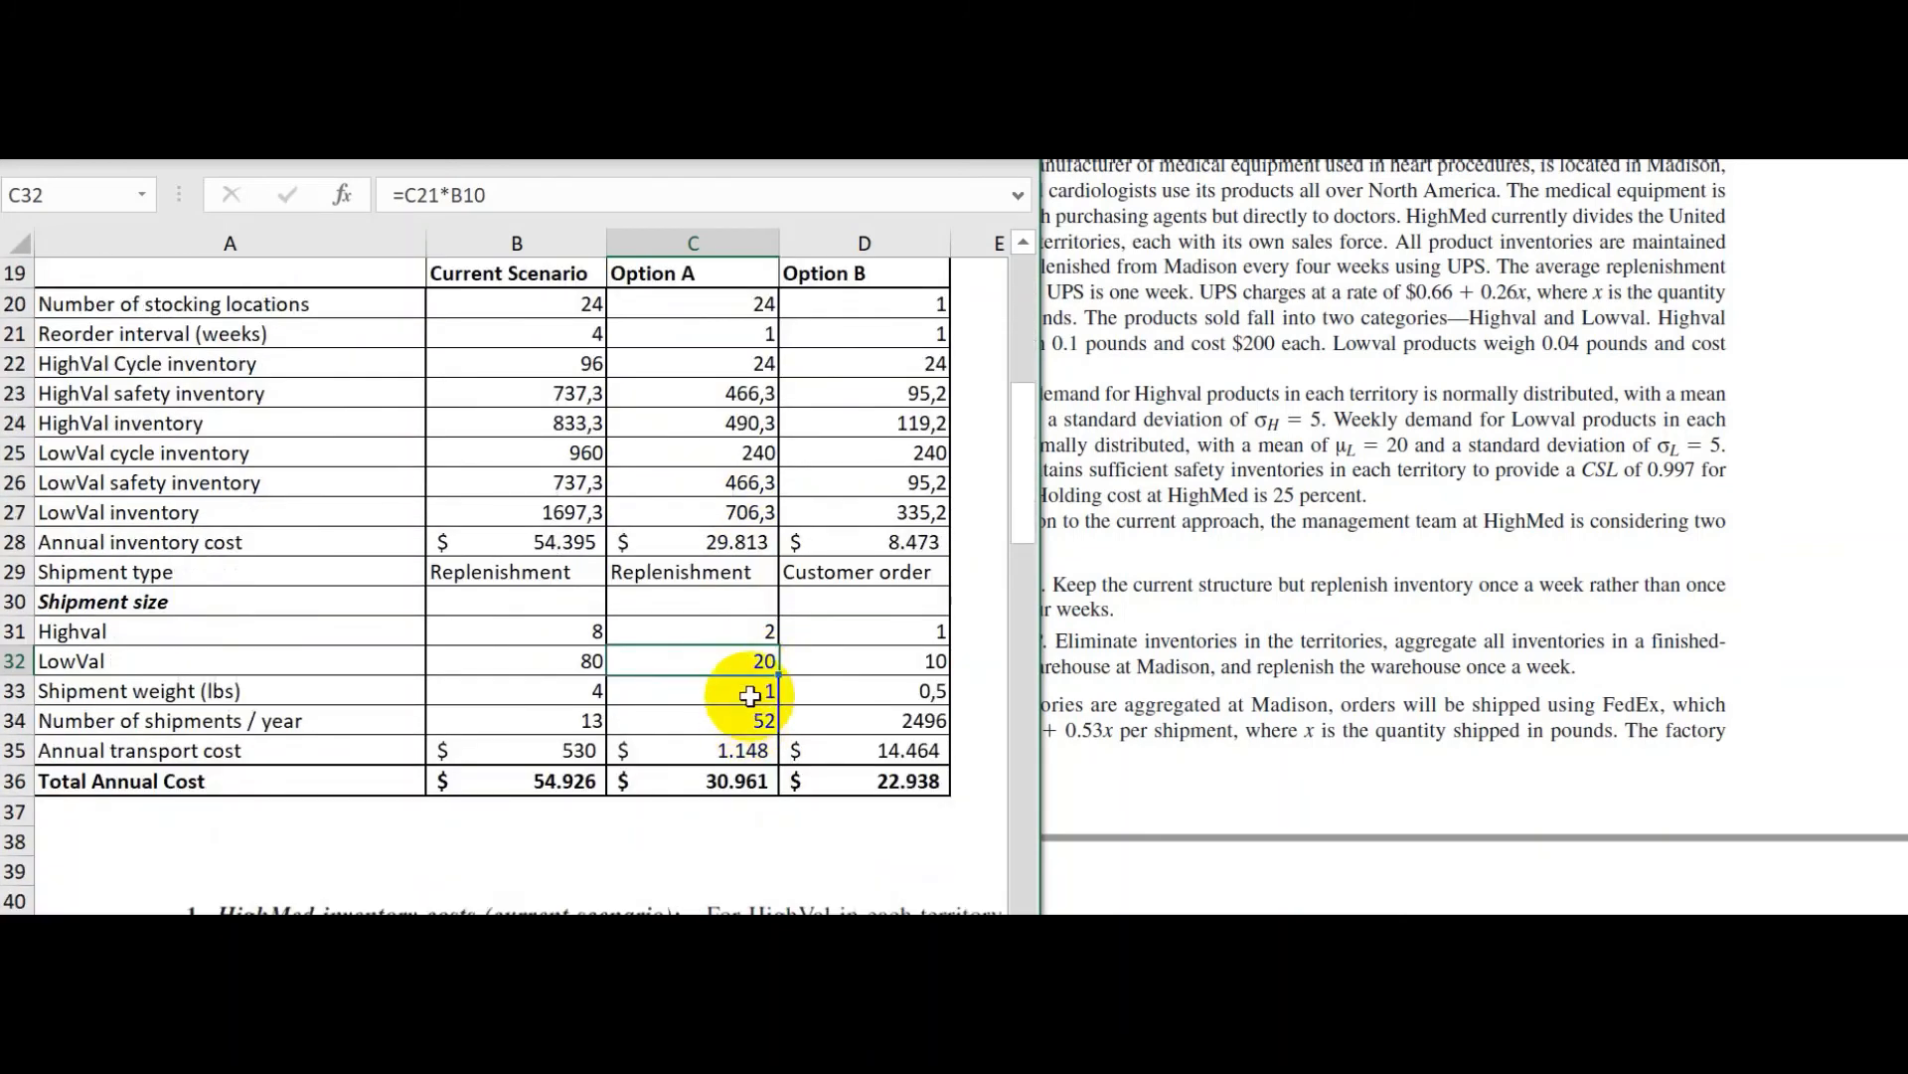
# Inspect Option A's shipment weight formula and trace the reorder interval reference in its number of shipments per year, without editing
pyautogui.click(751, 696)
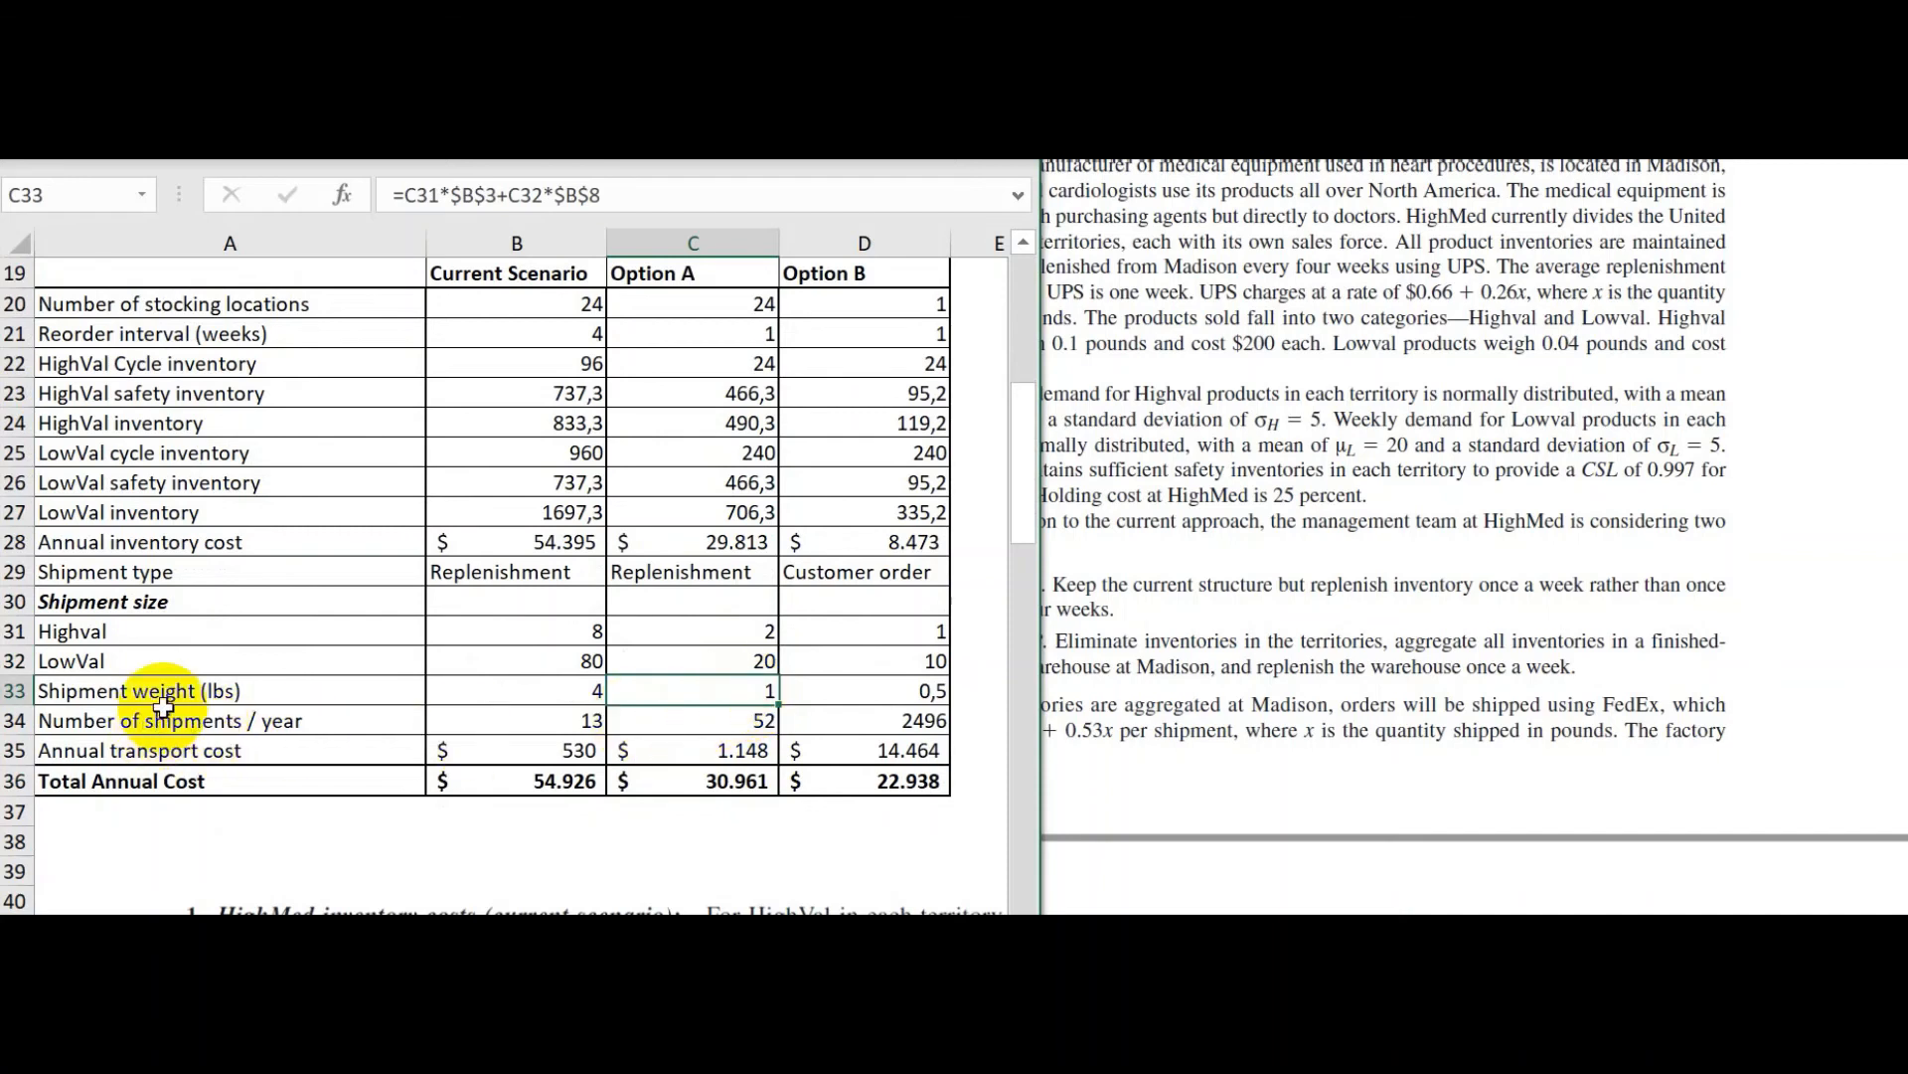
pyautogui.click(745, 723)
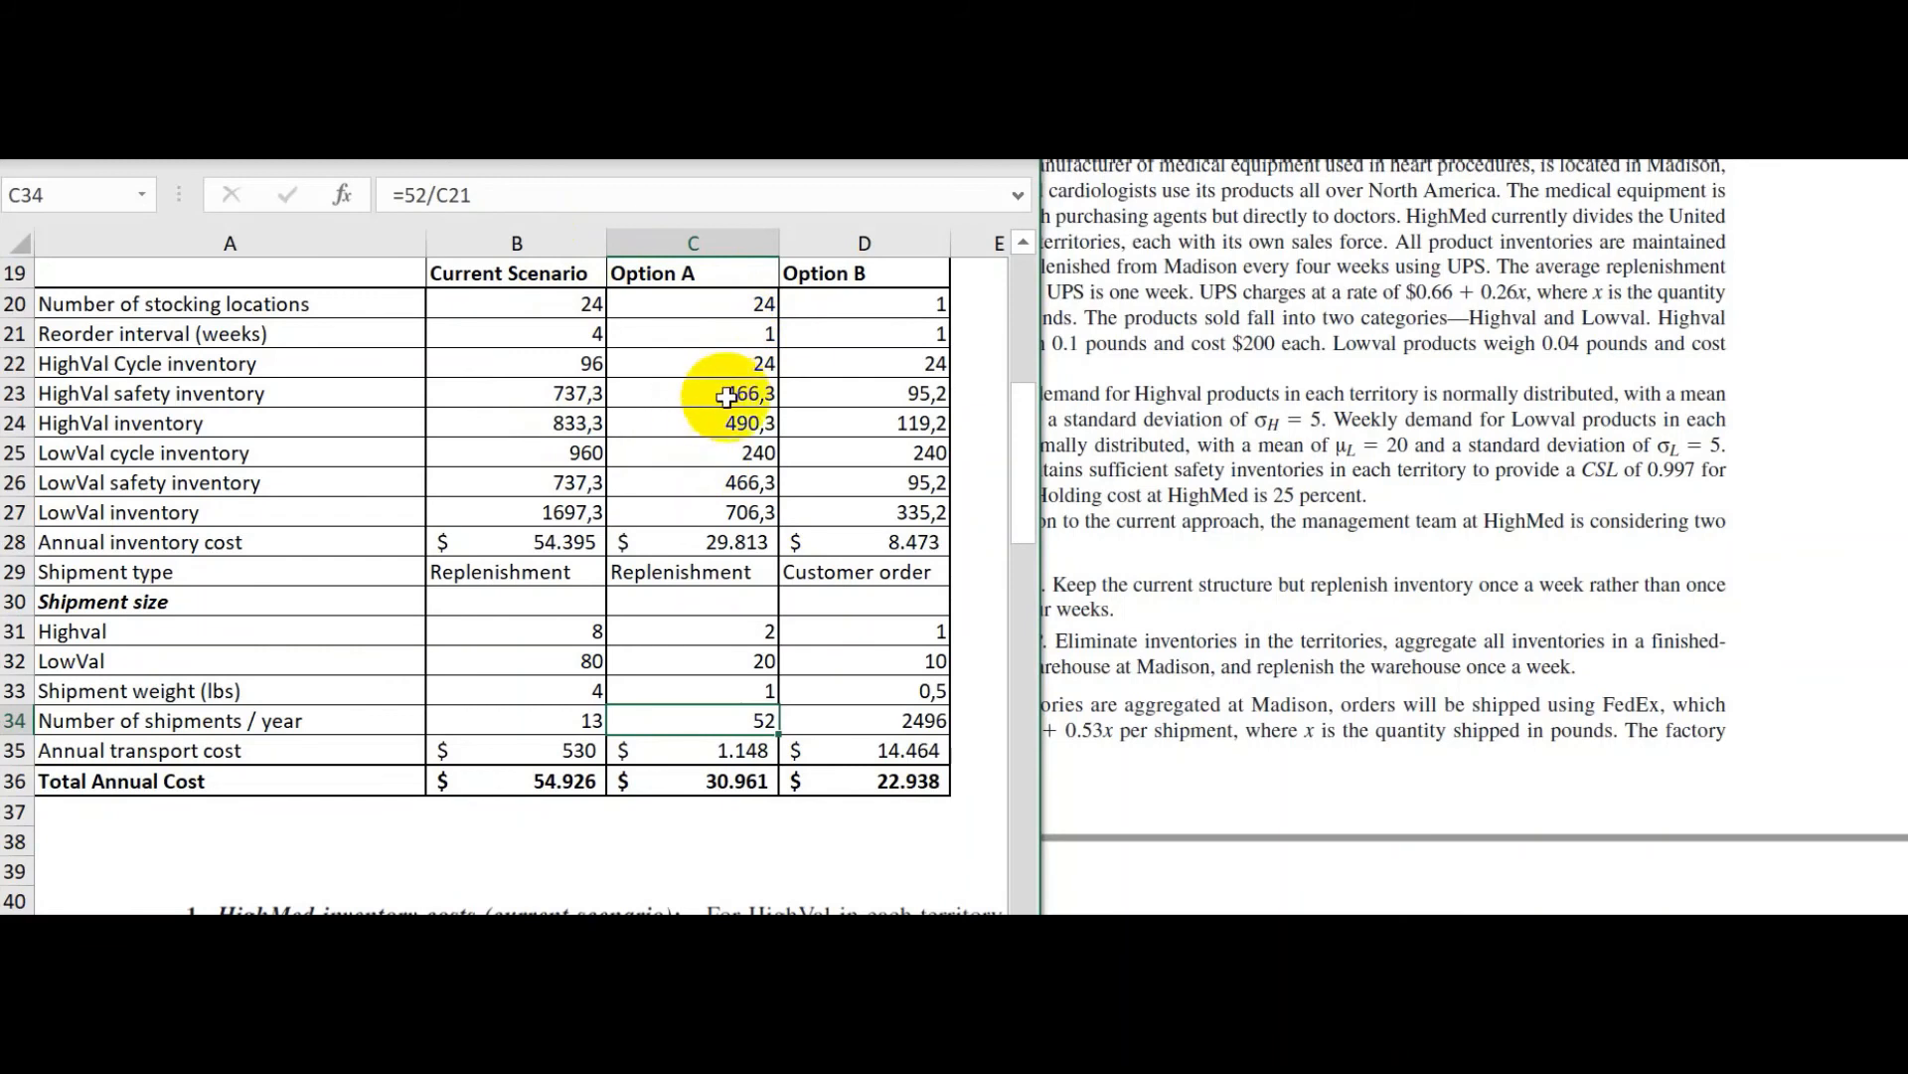
pyautogui.doubleClick(756, 720)
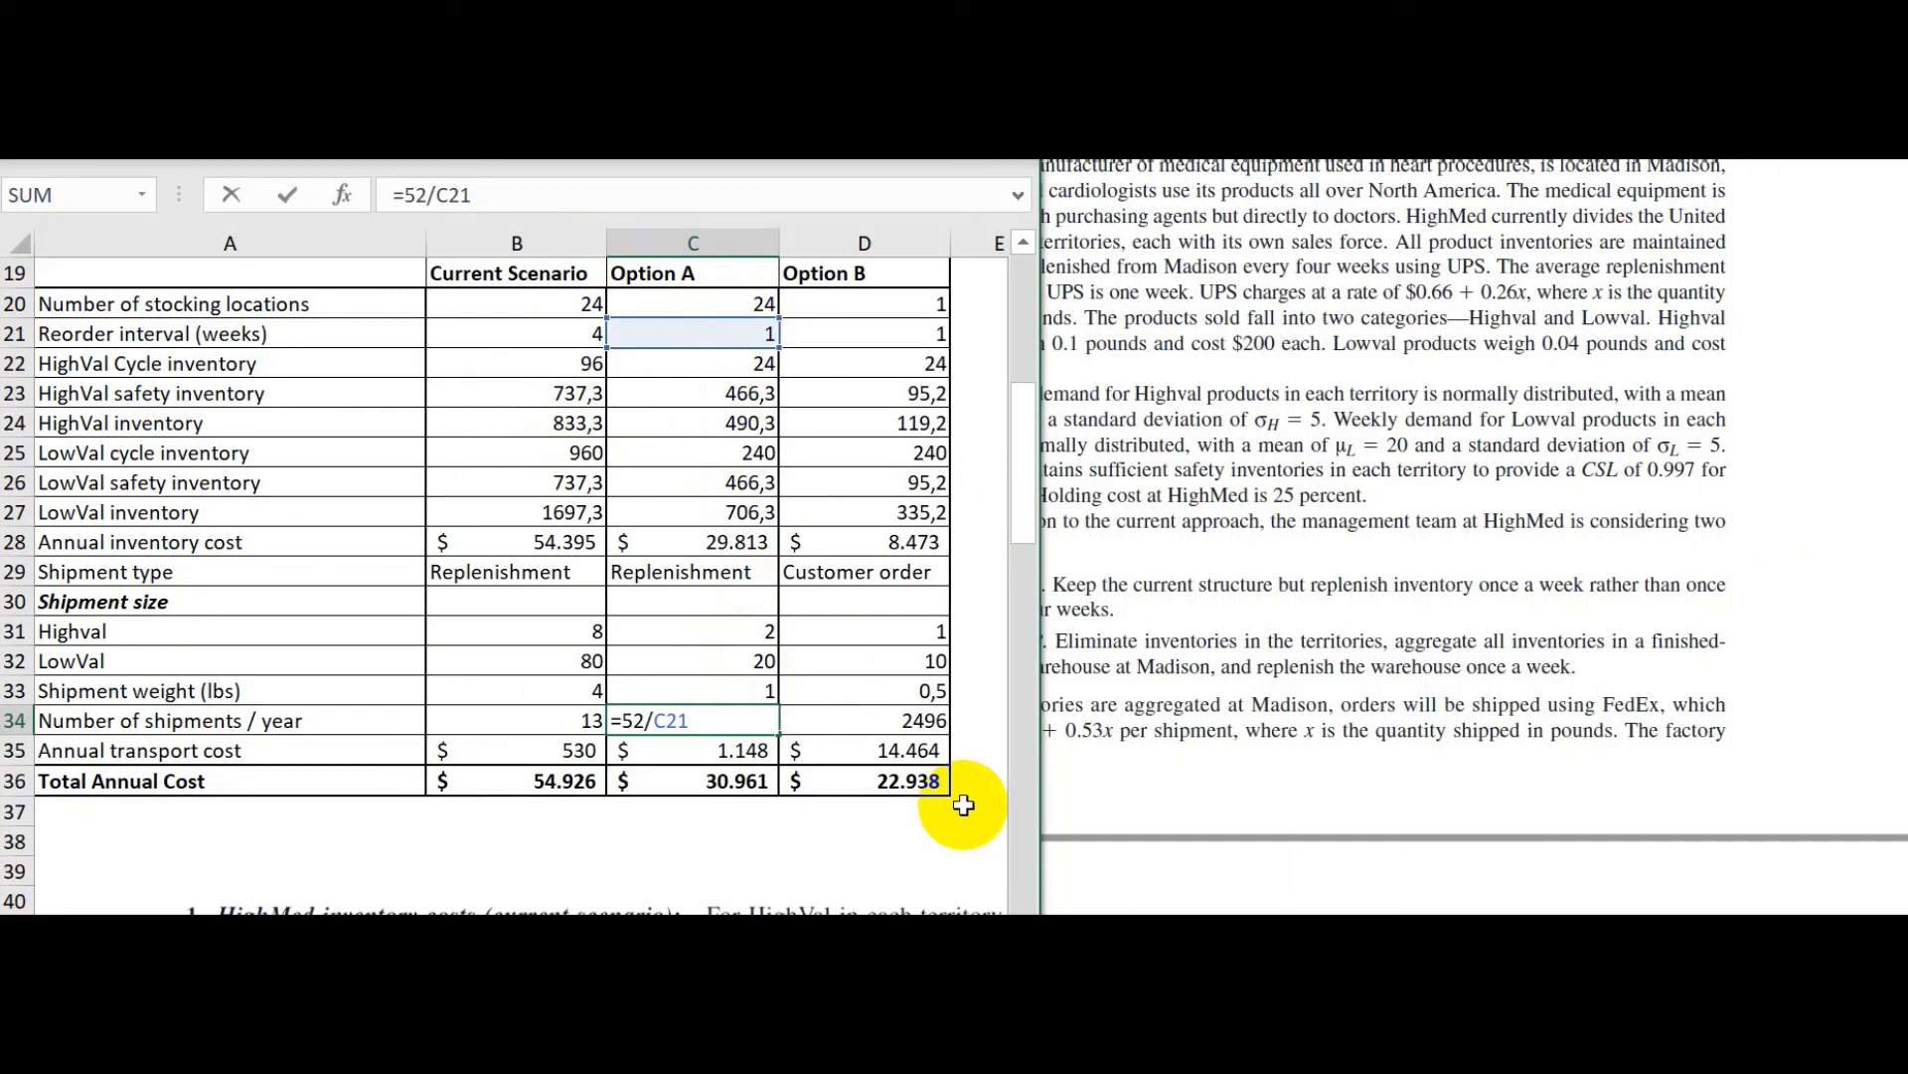
pyautogui.press('Escape')
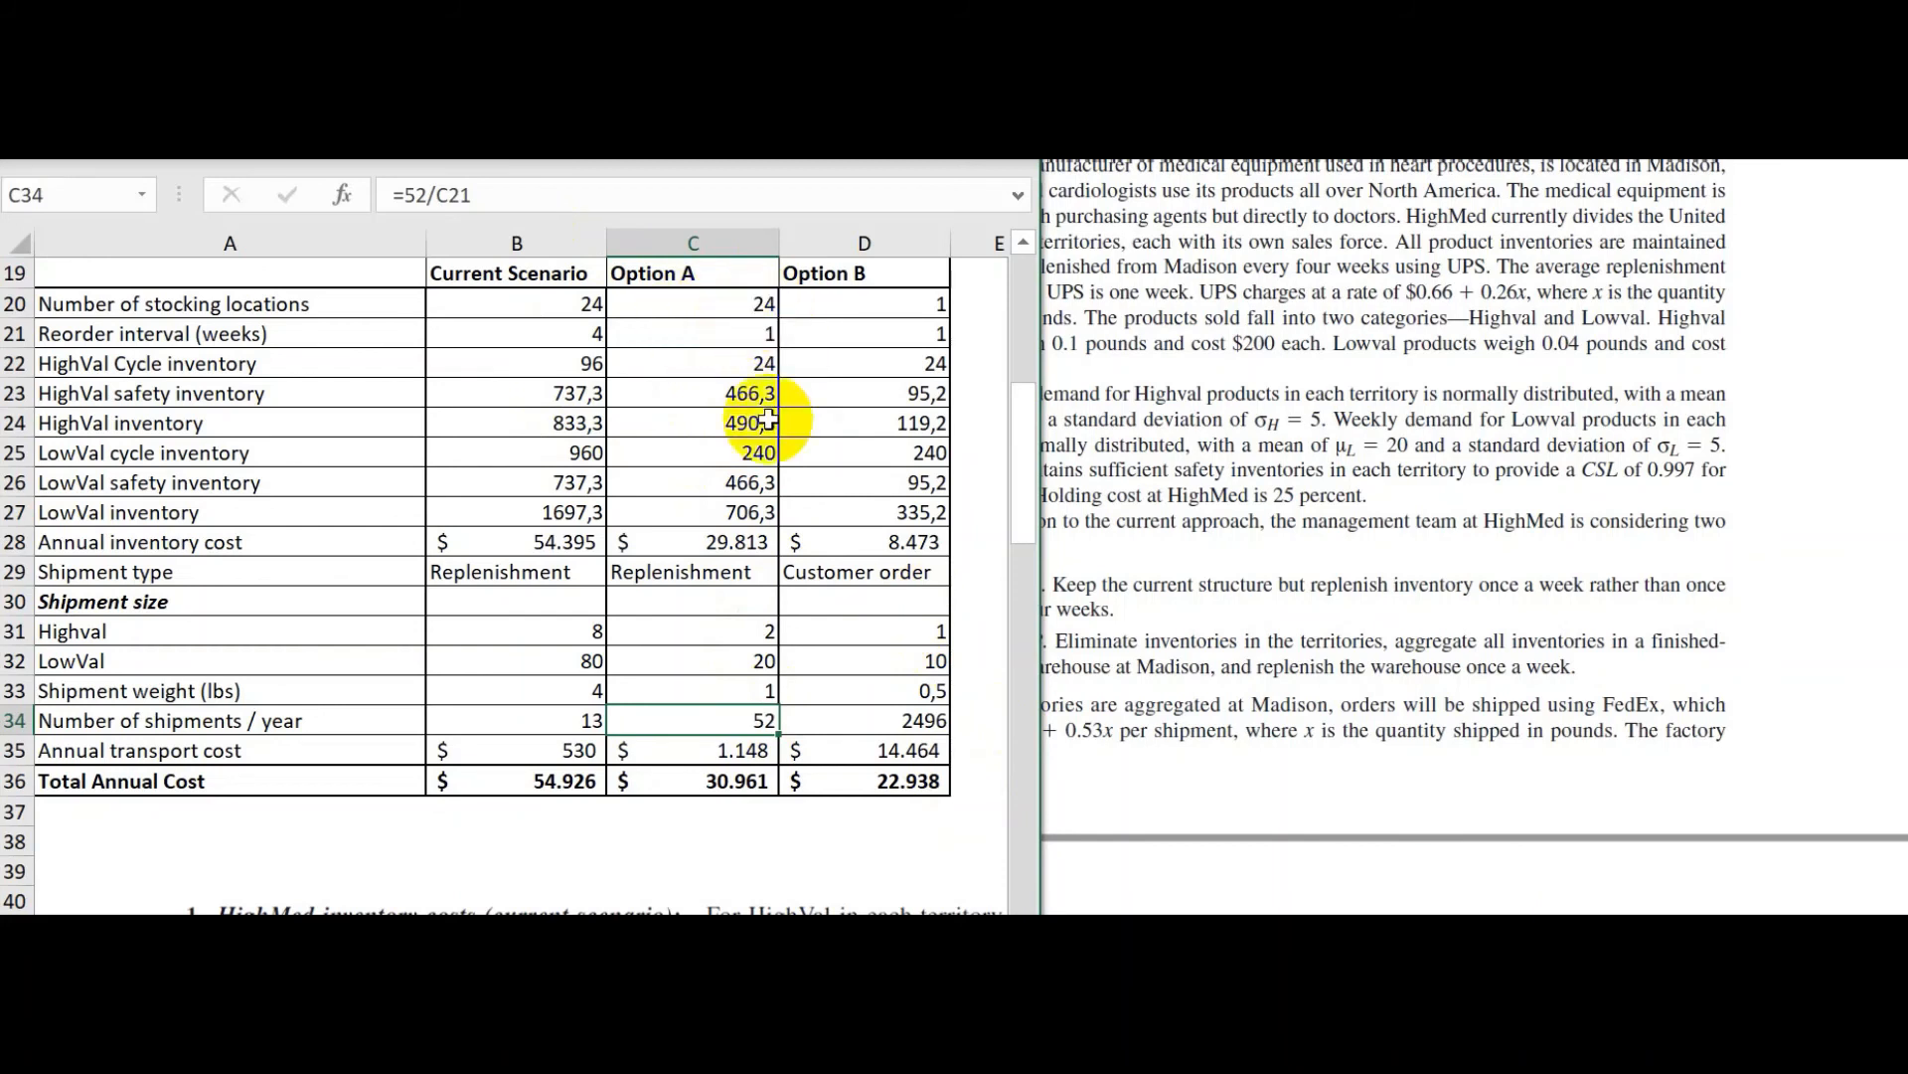
# Inspect Option A's annual transport cost and total annual cost formulas
pyautogui.click(746, 753)
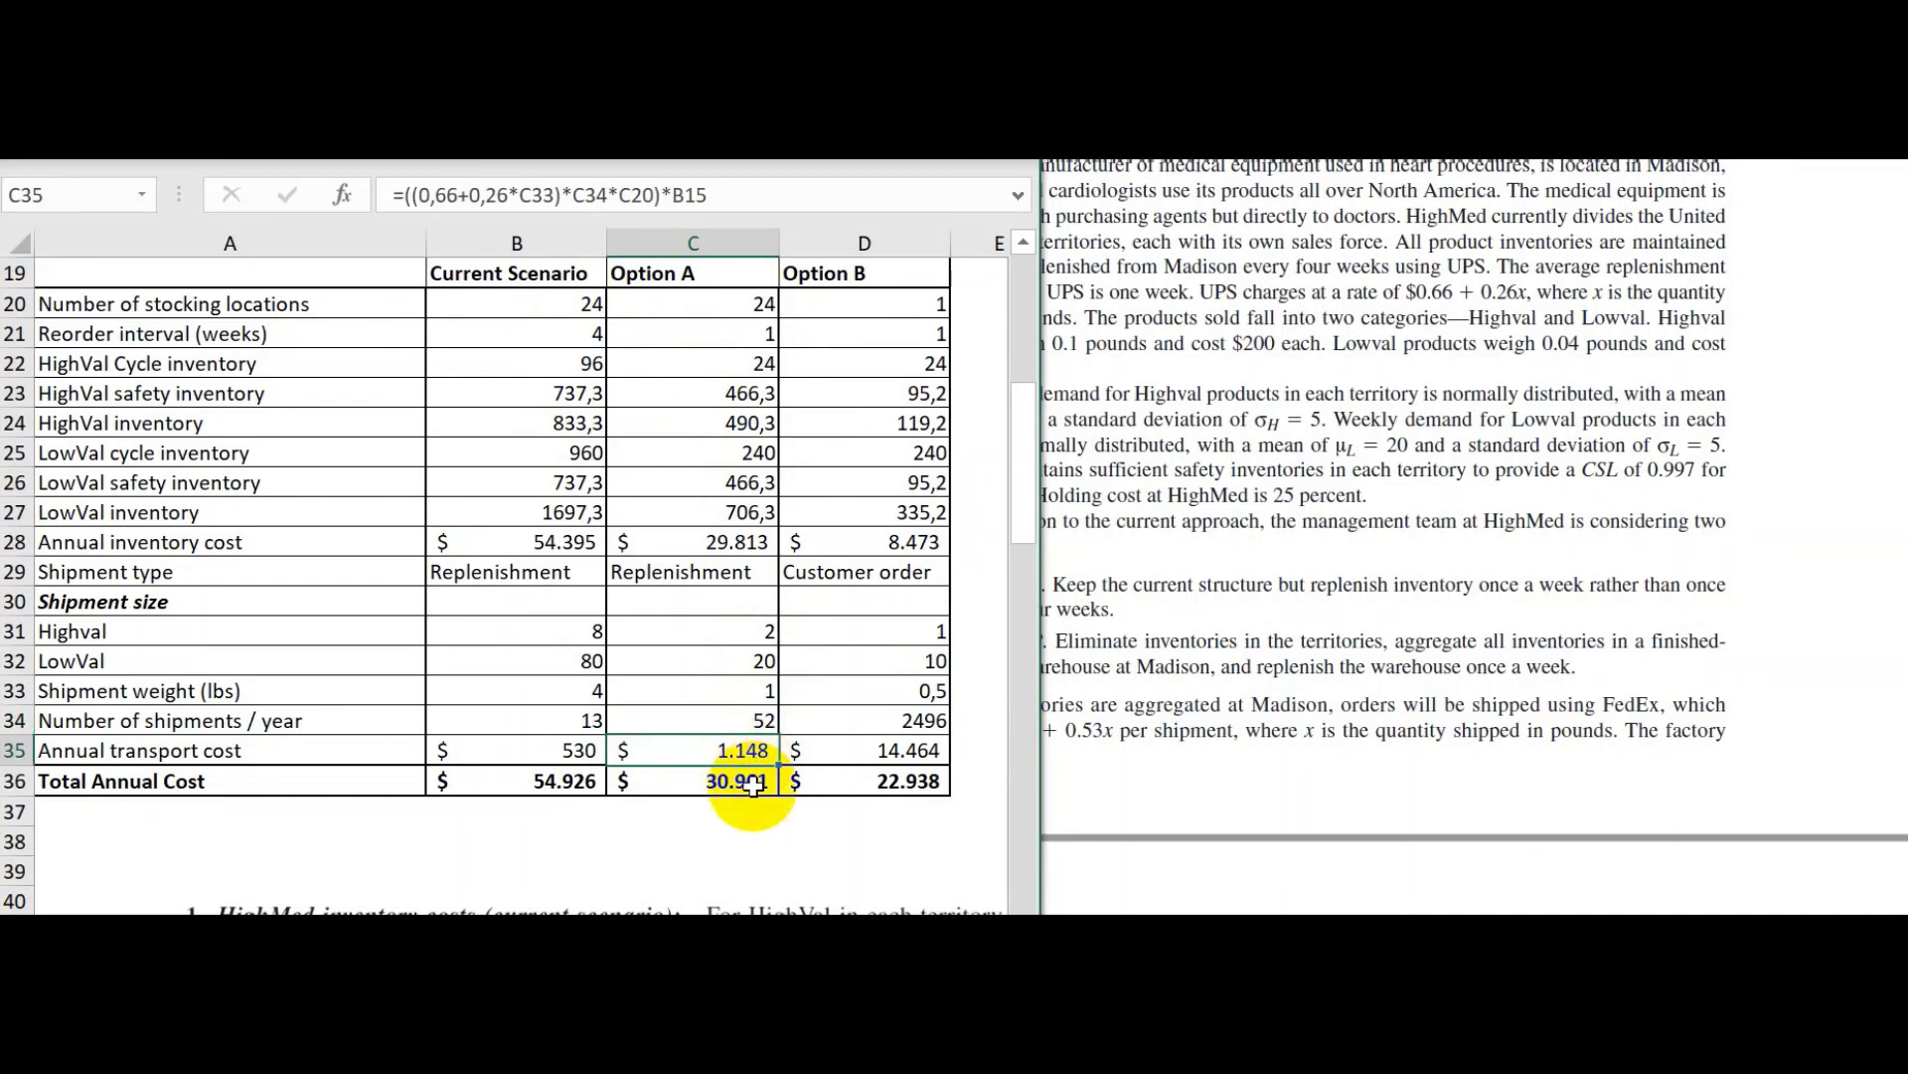
pyautogui.click(752, 784)
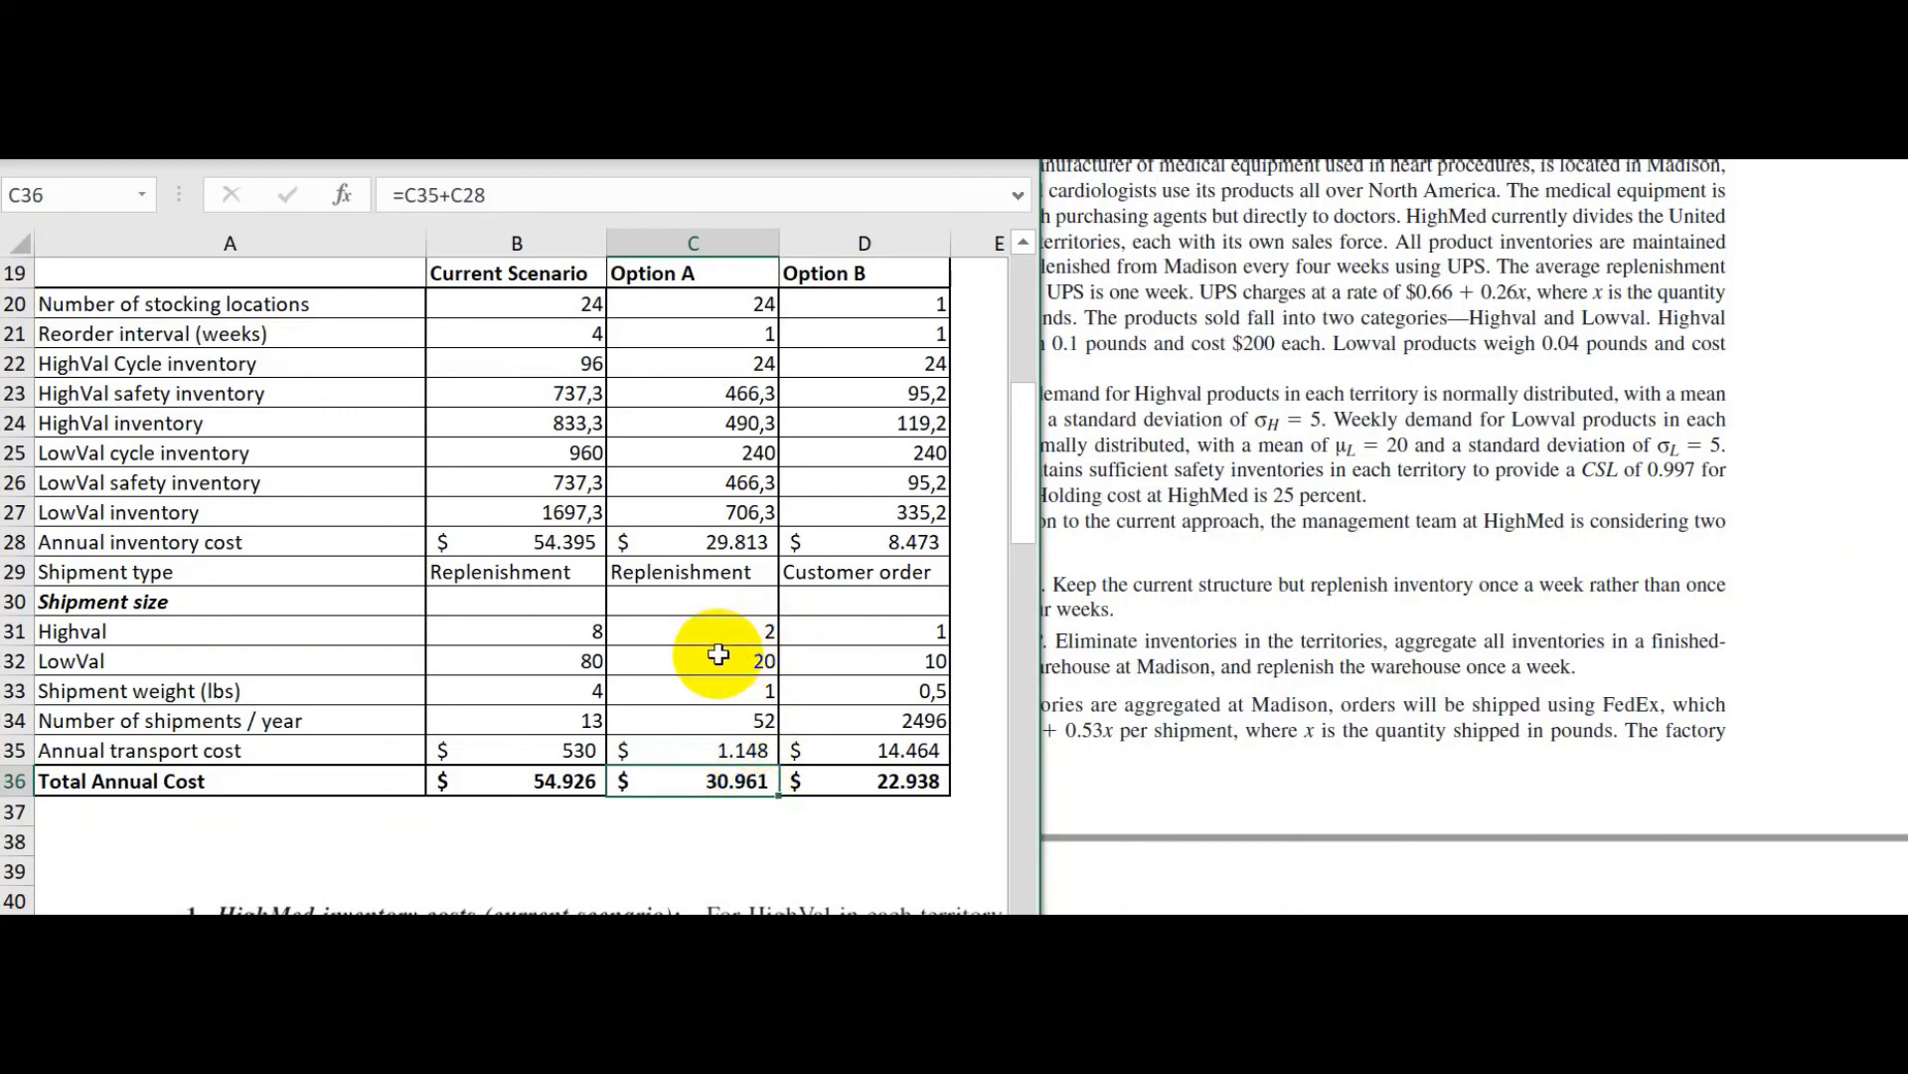
pyautogui.scroll(1, 700, 586)
pyautogui.scroll(-1, 724, 647)
# Switch to the textbook PDF and read the Option B description and its FedEx shipping terms in Example 14-3
pyautogui.click(1348, 557)
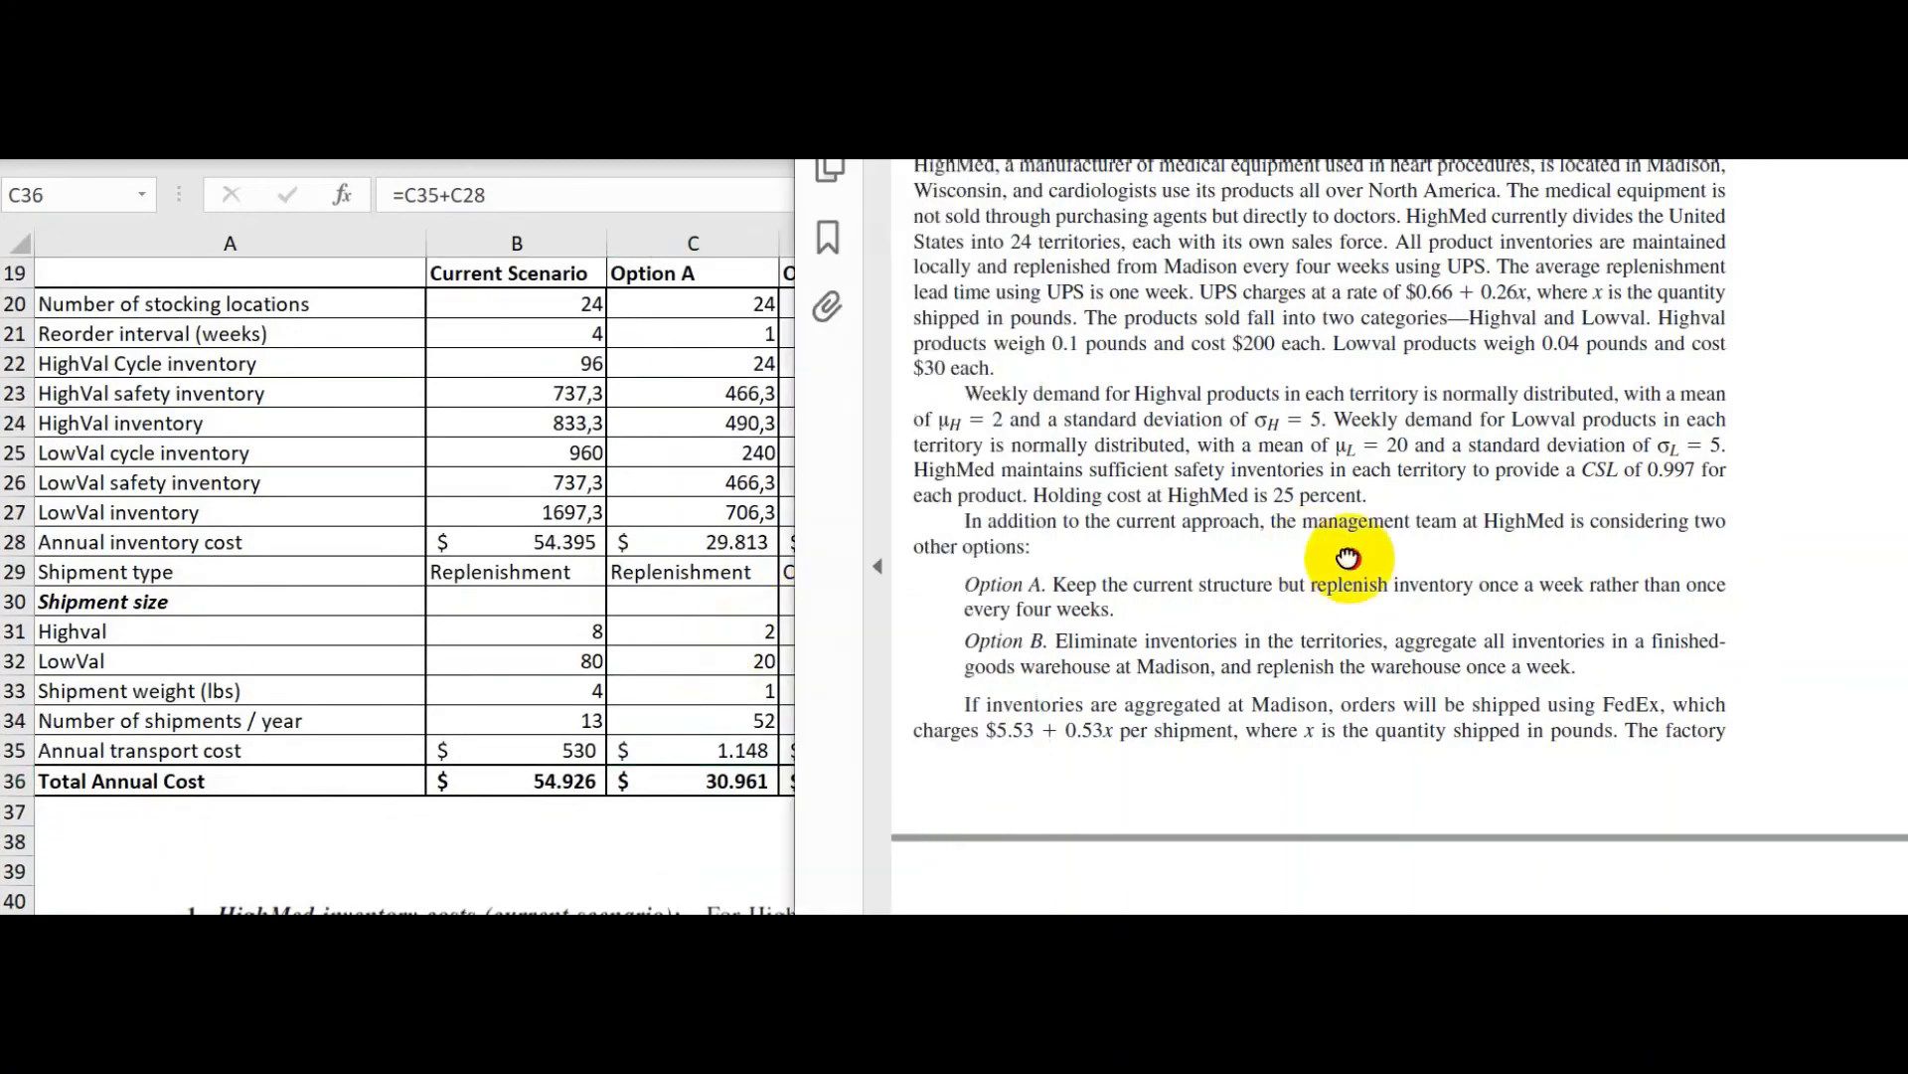
pyautogui.scroll(-1, 1349, 557)
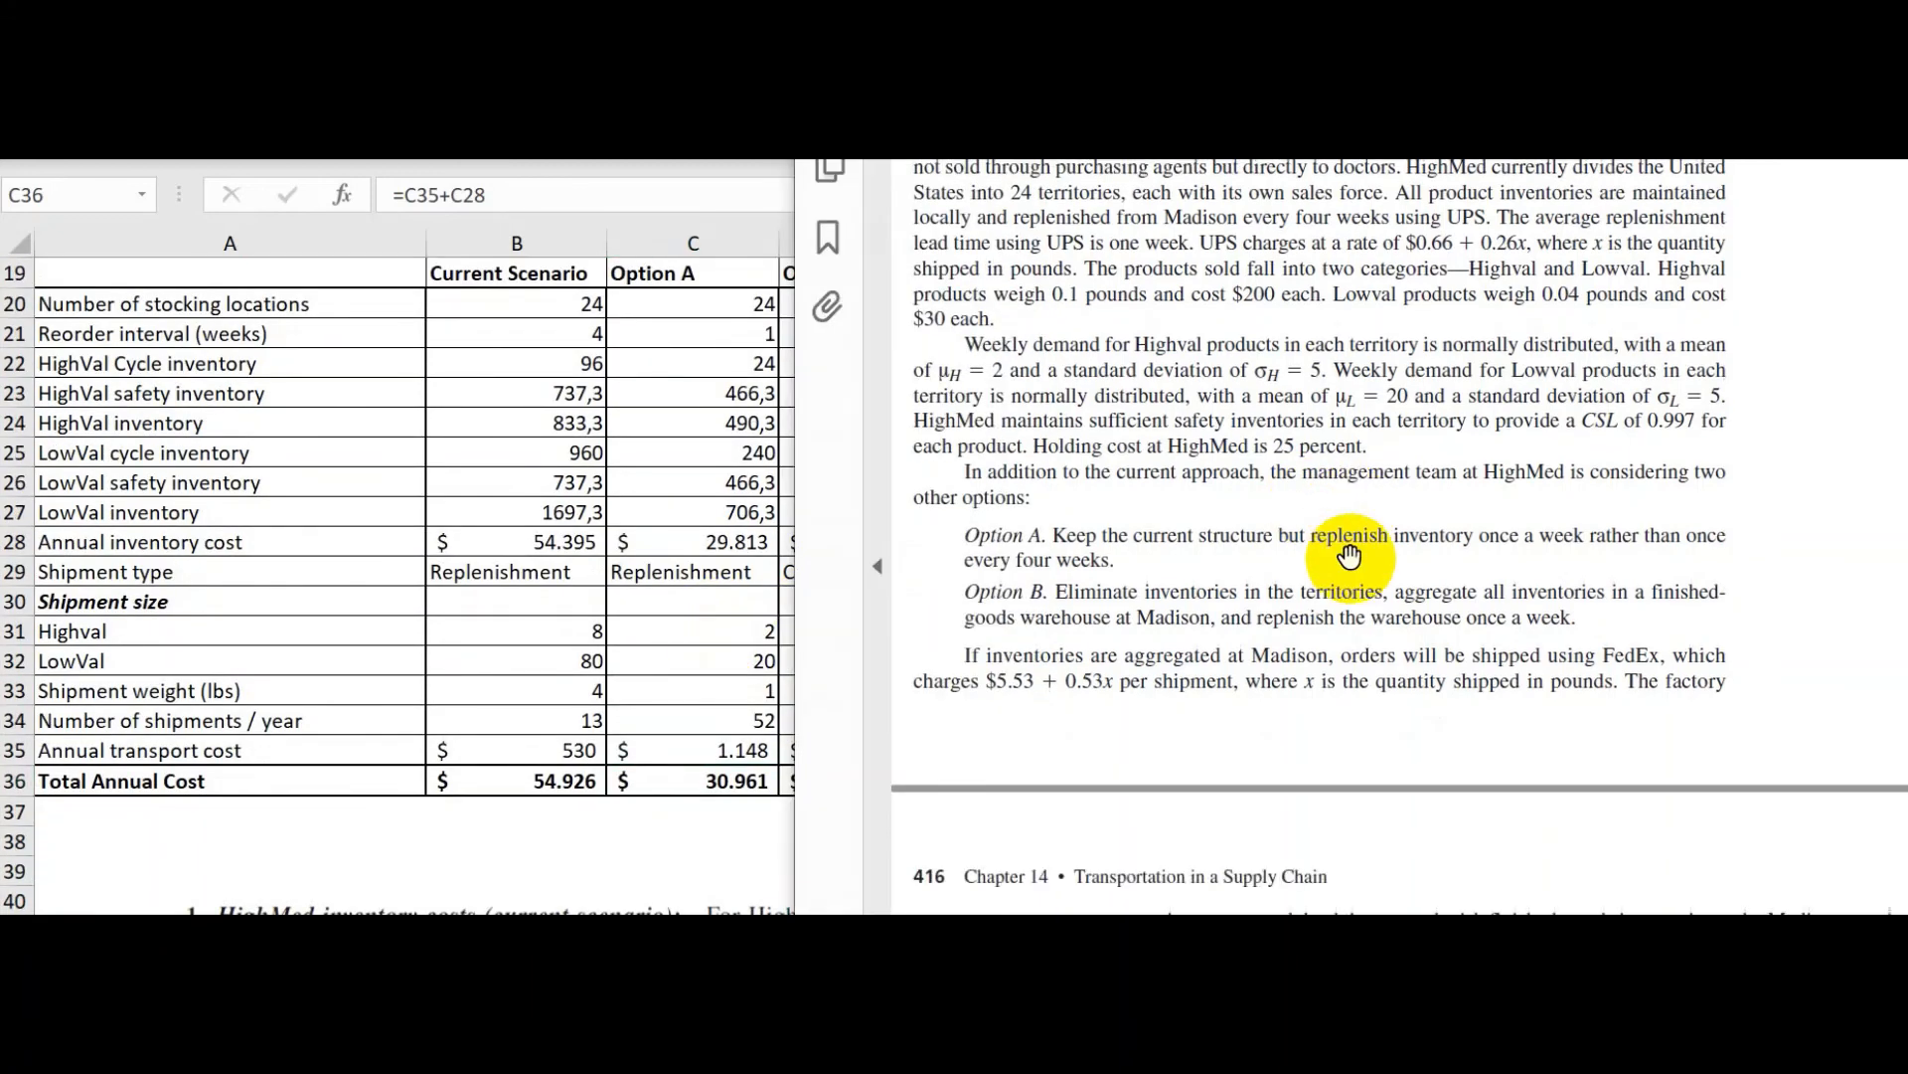
pyautogui.scroll(-1, 1103, 586)
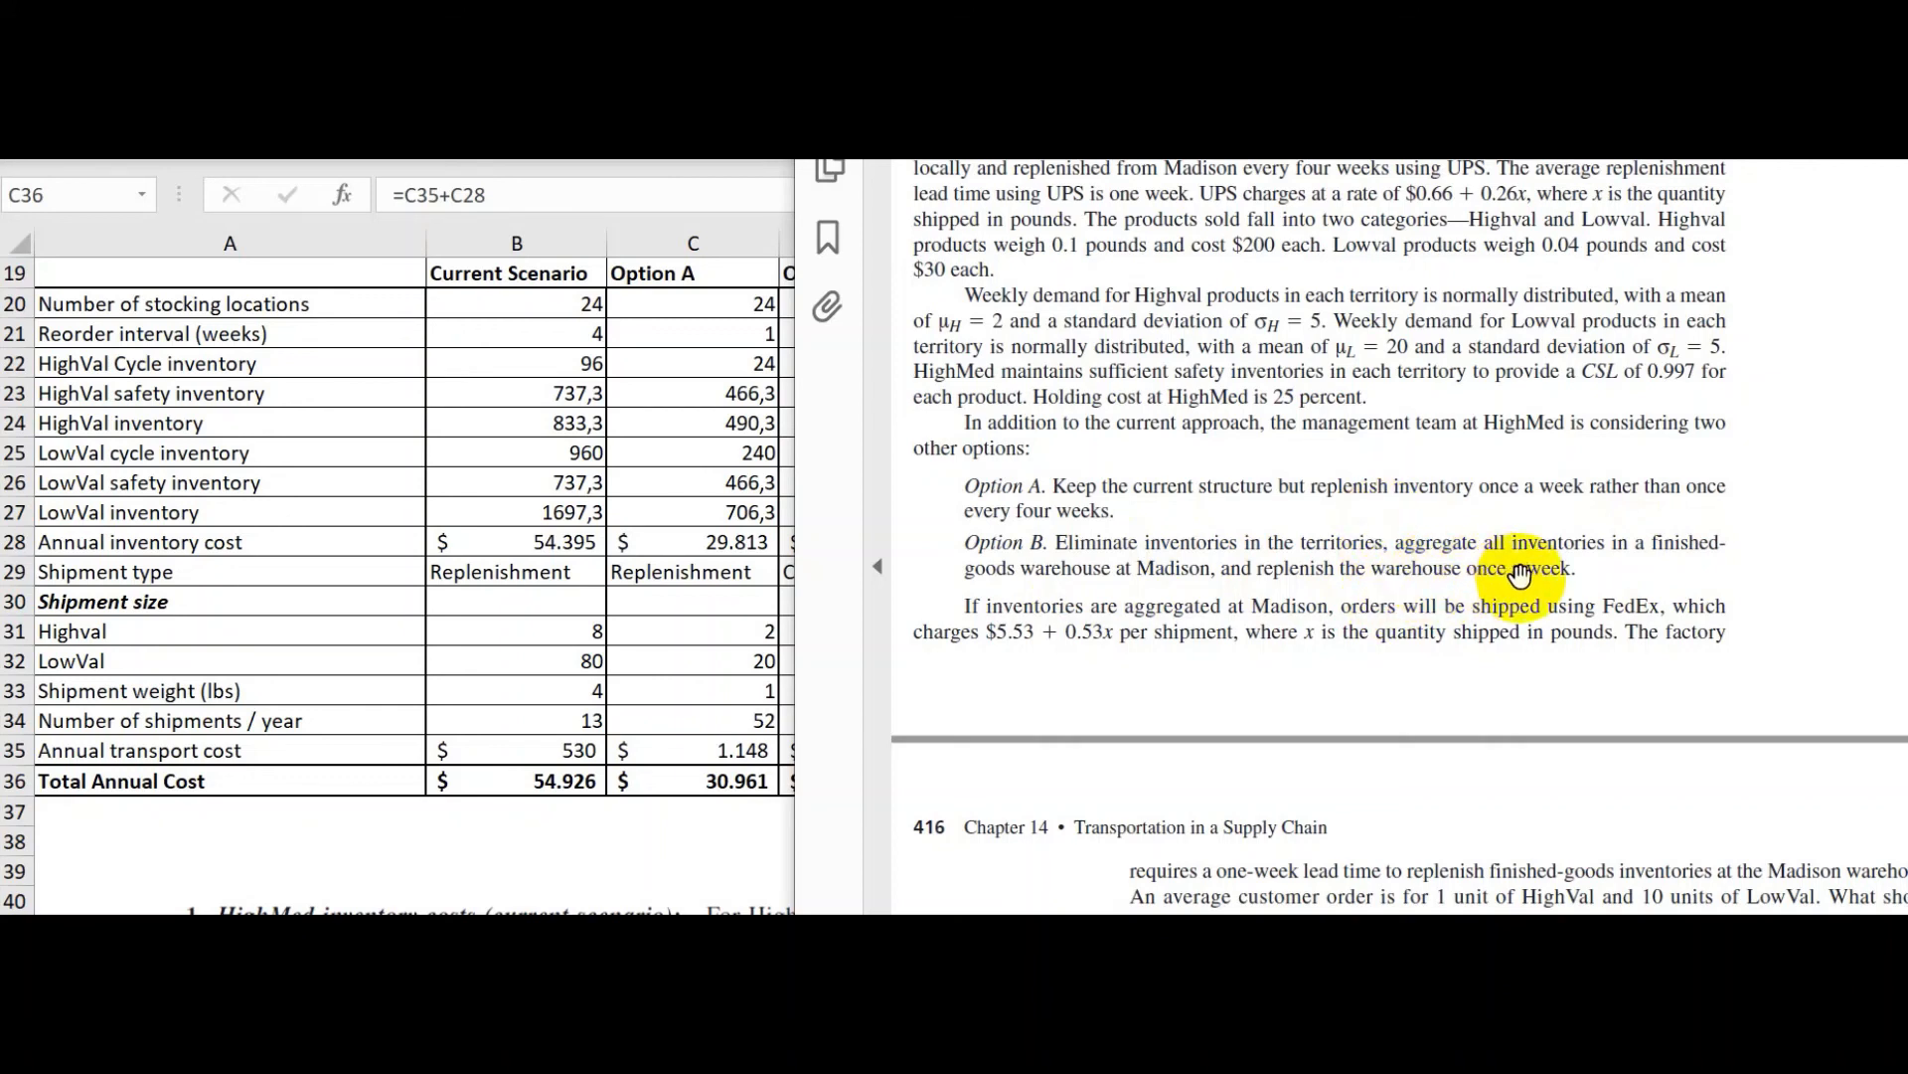
# Return to the Excel sheet and inspect Option B's stocking locations, reorder interval, and HighVal cycle, safety and total inventory formulas
pyautogui.click(716, 466)
pyautogui.click(915, 305)
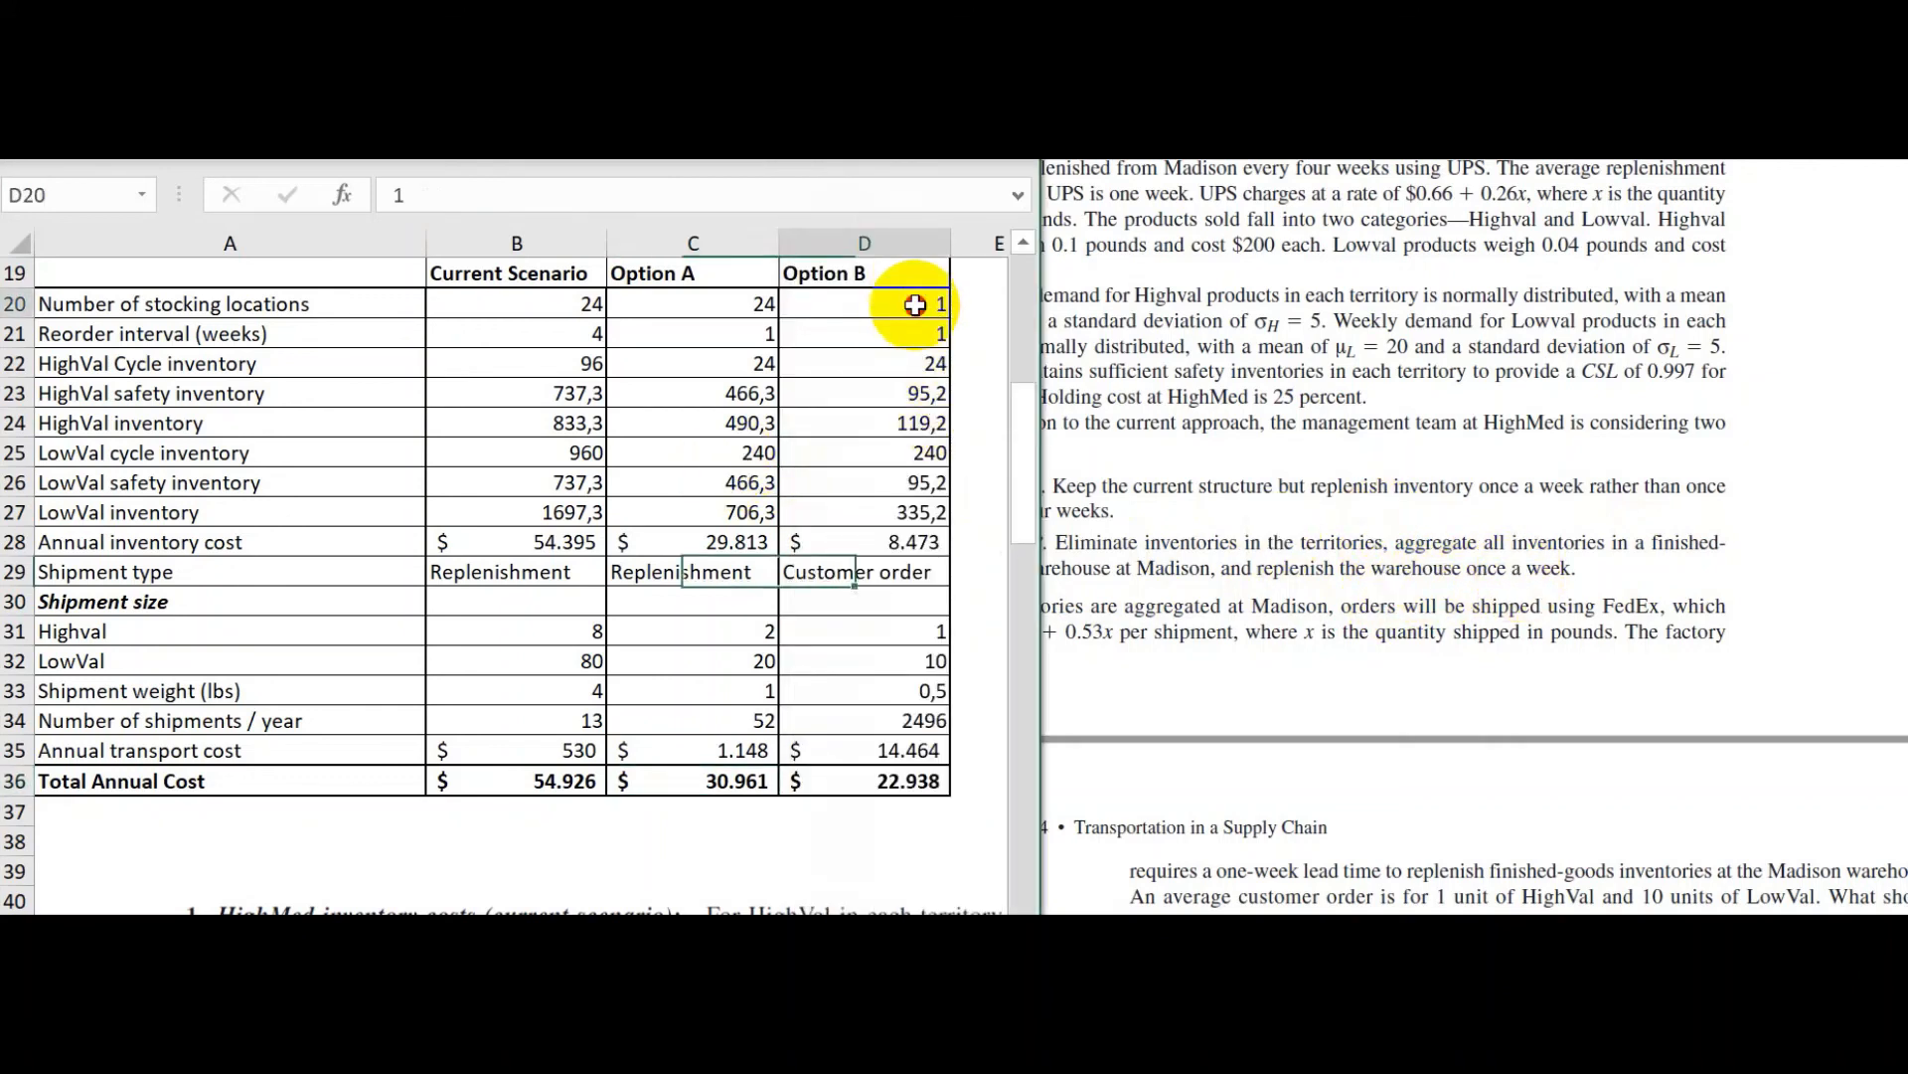
pyautogui.scroll(1, 855, 437)
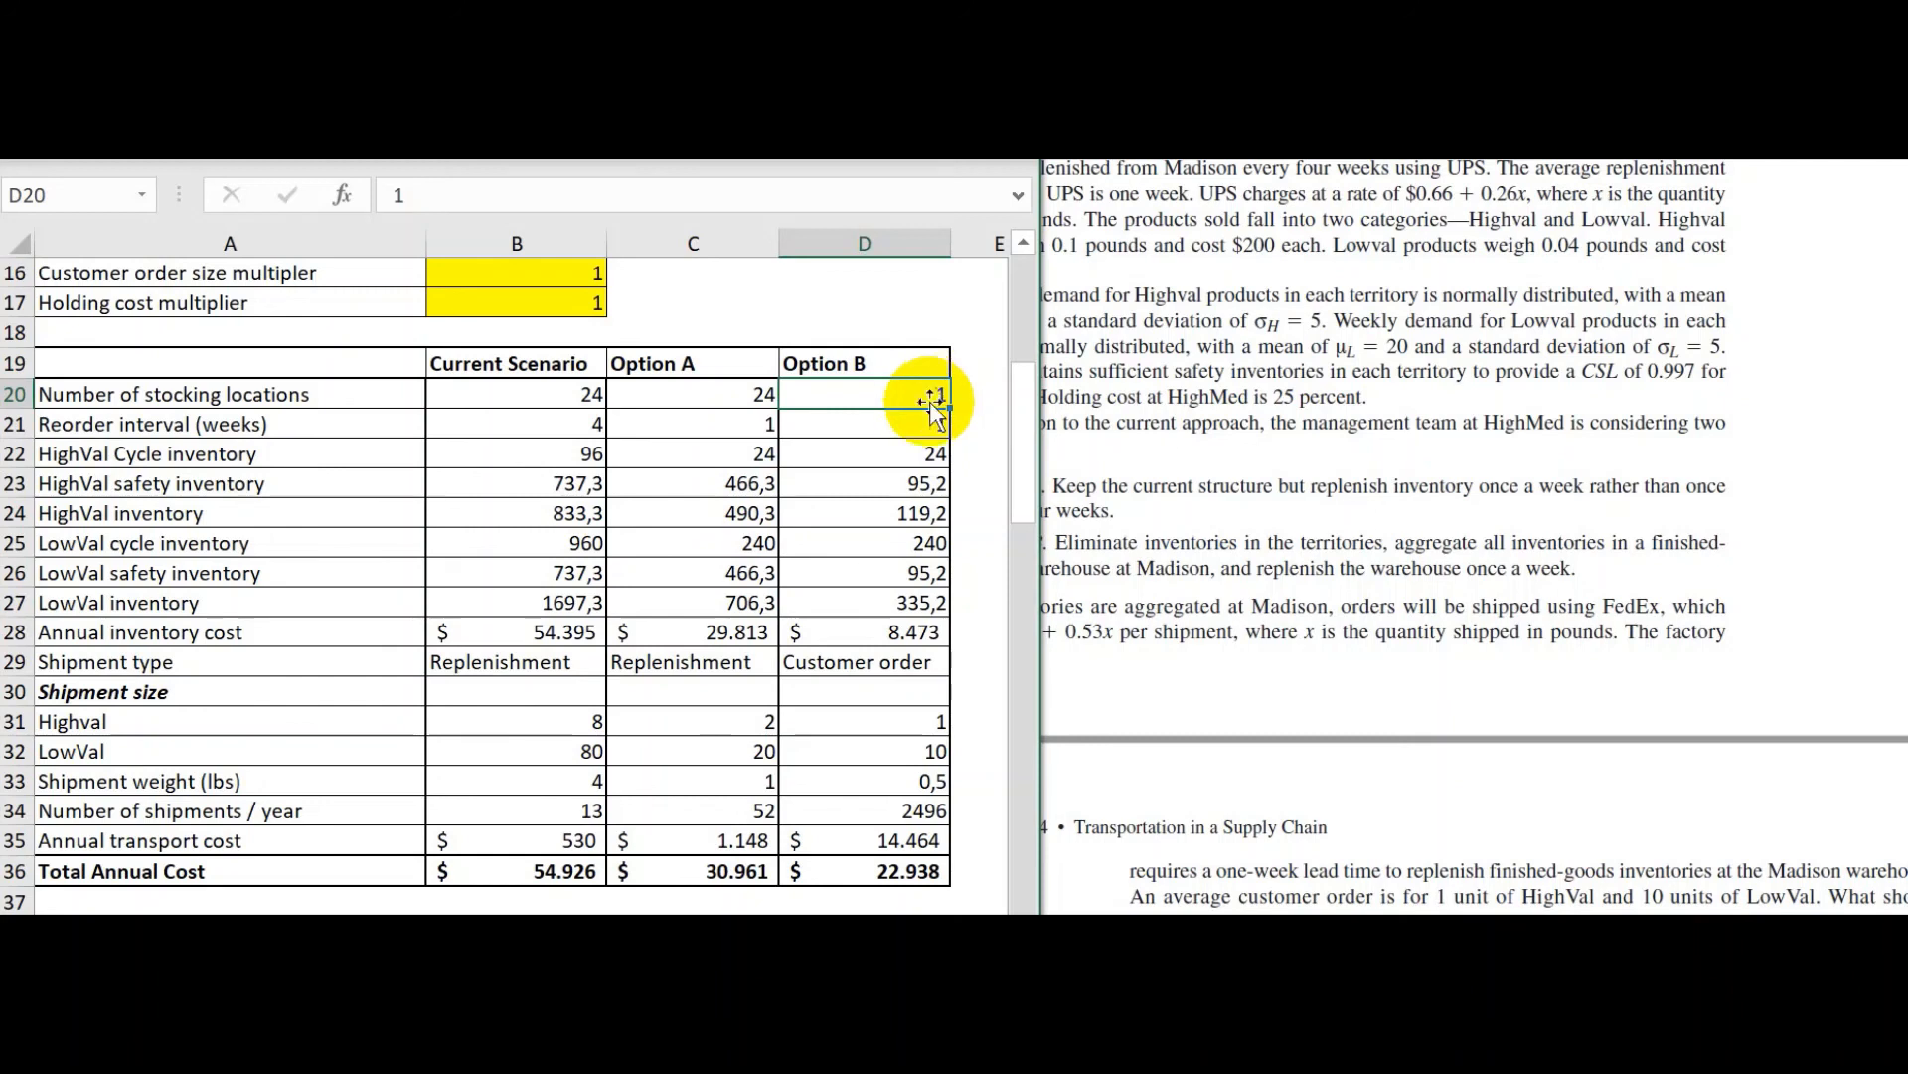
pyautogui.click(903, 425)
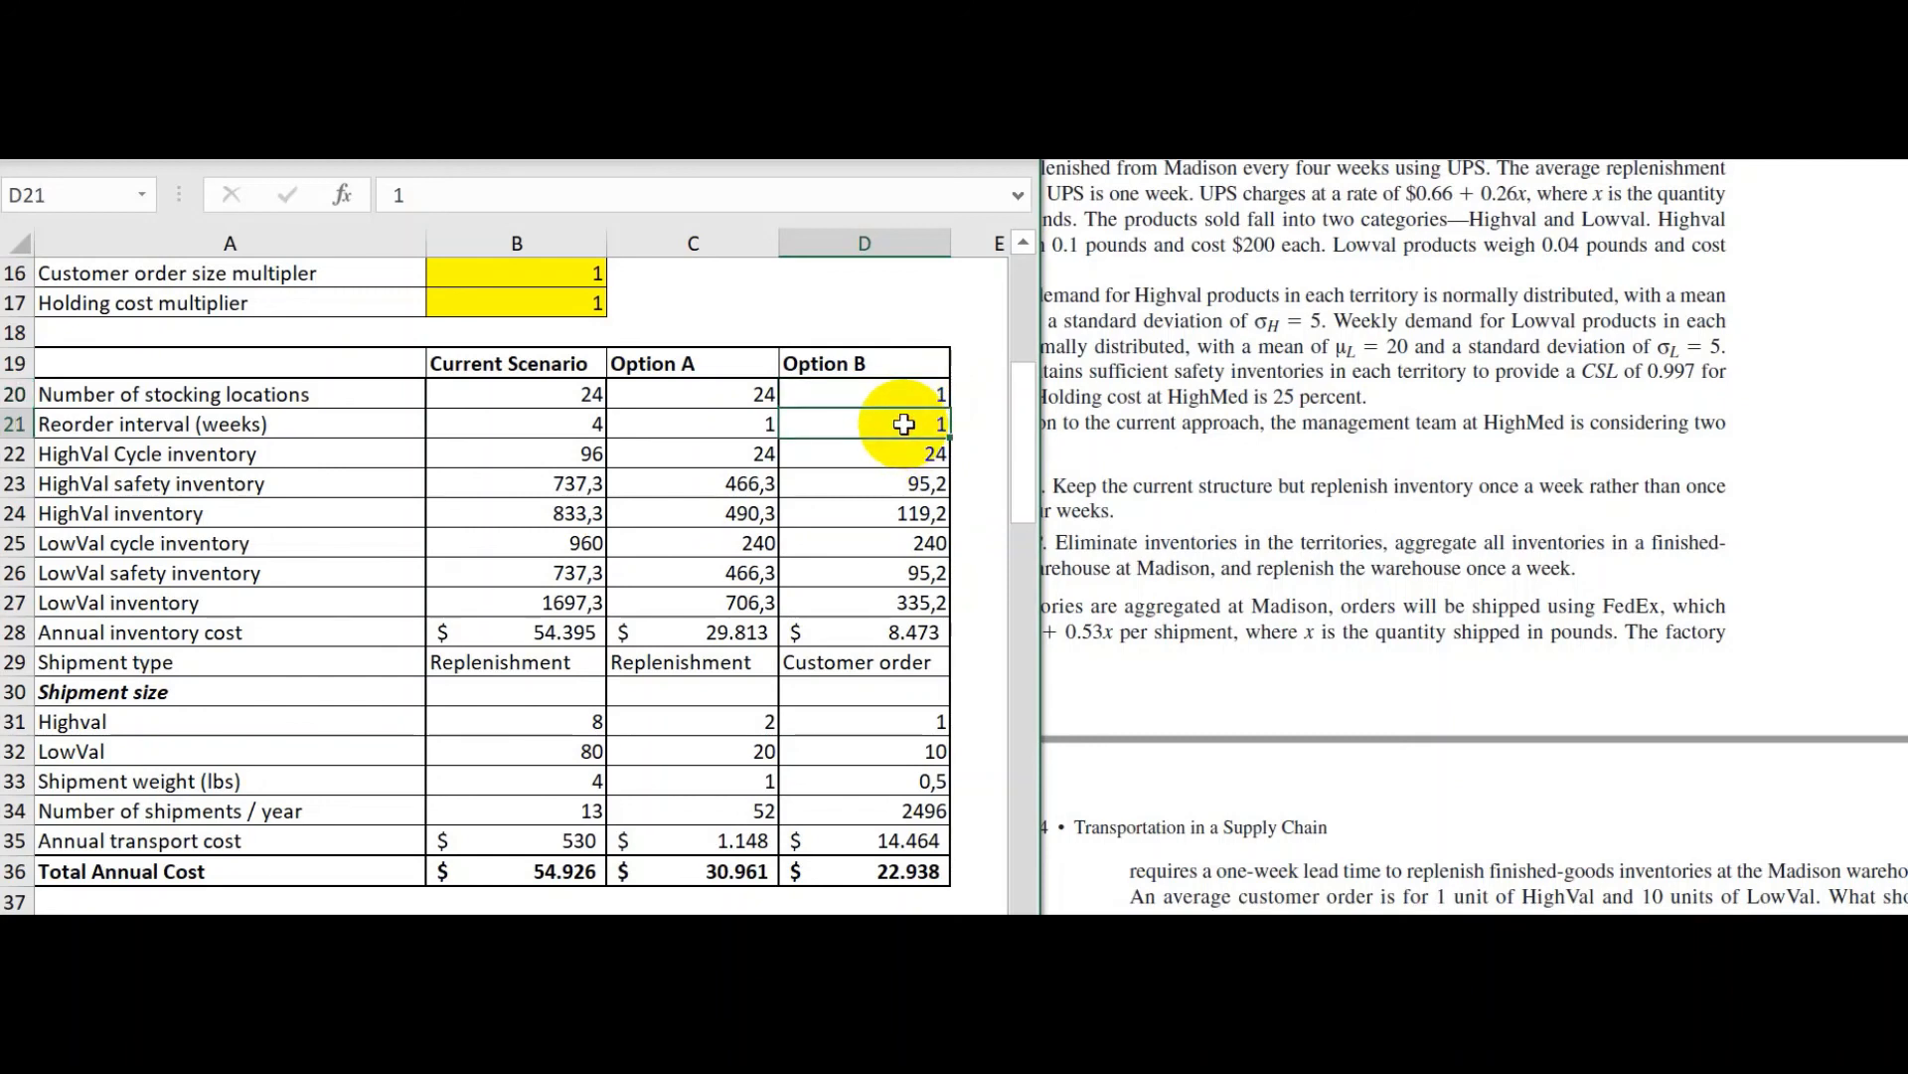
pyautogui.click(902, 454)
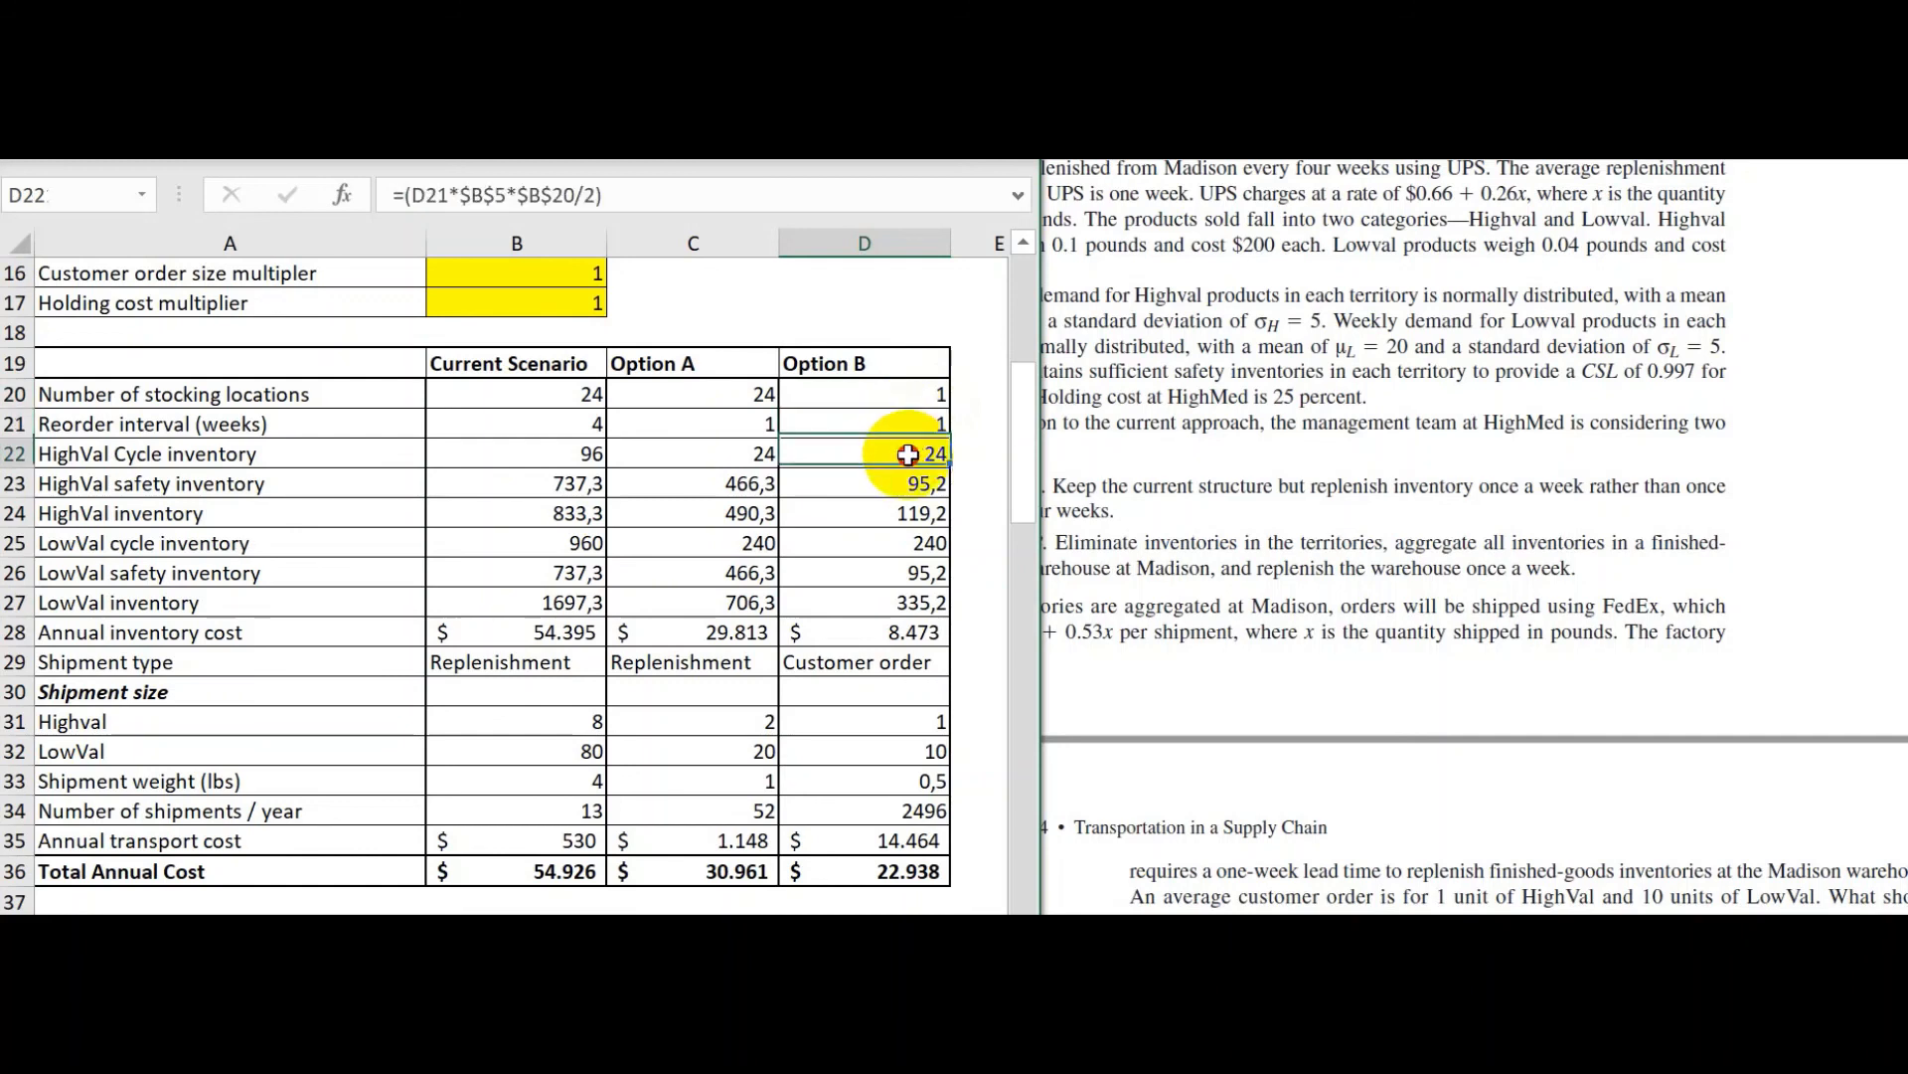
pyautogui.click(906, 486)
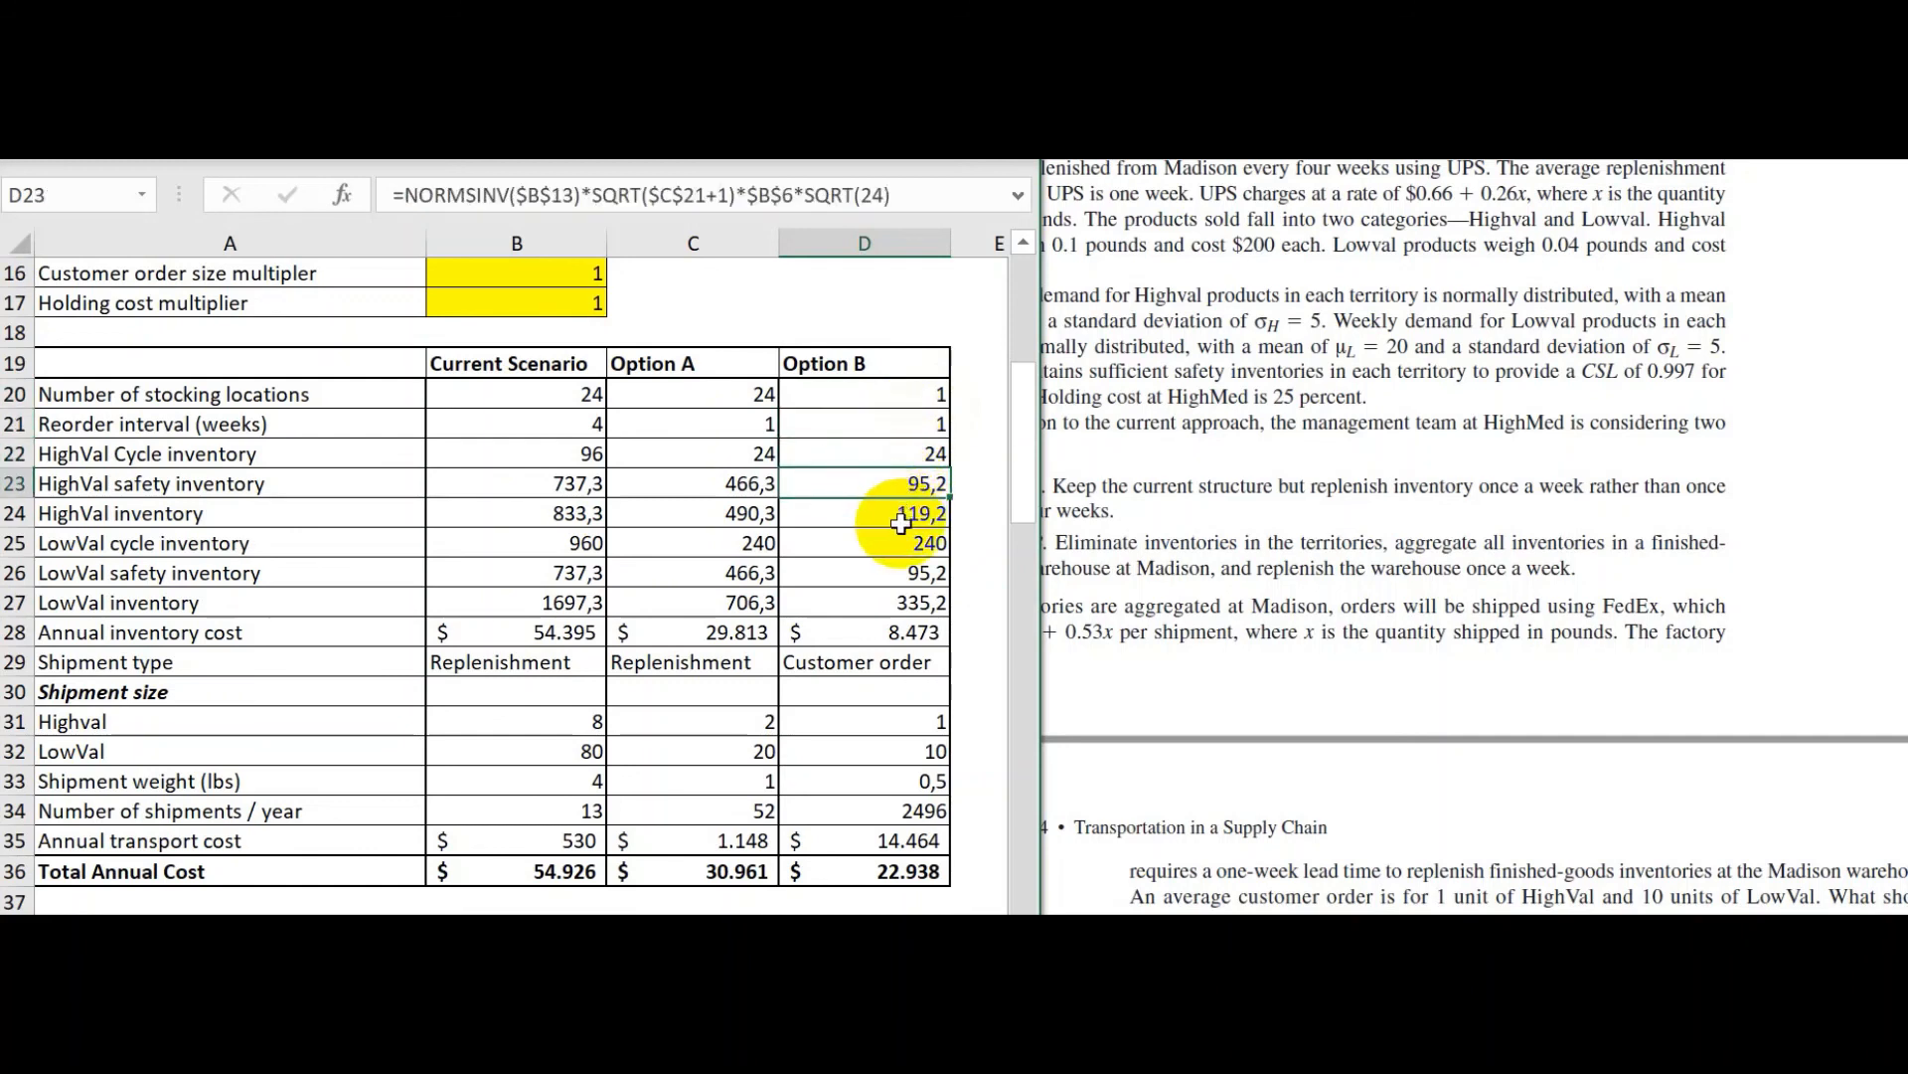
pyautogui.click(907, 514)
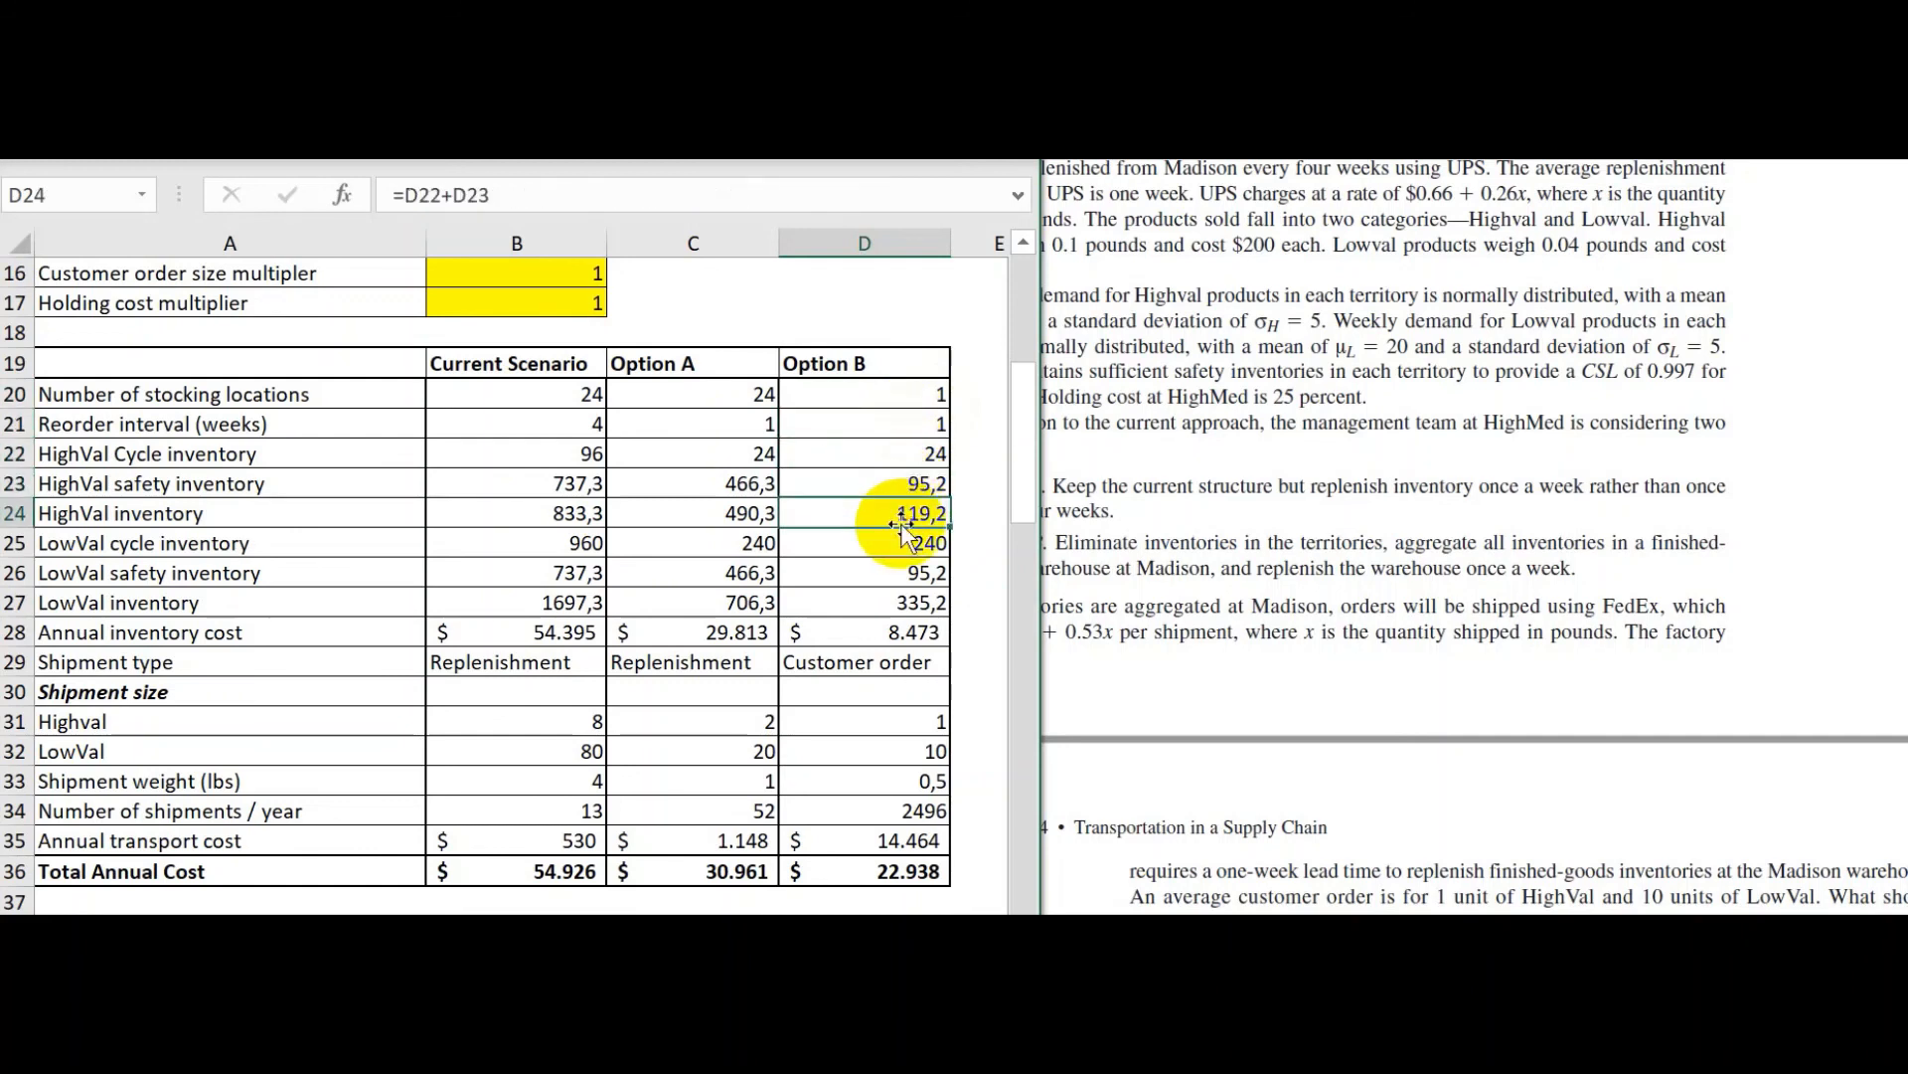
# Inspect Option B's formulas for annual inventory cost, annual transport cost and total annual cost
pyautogui.click(897, 634)
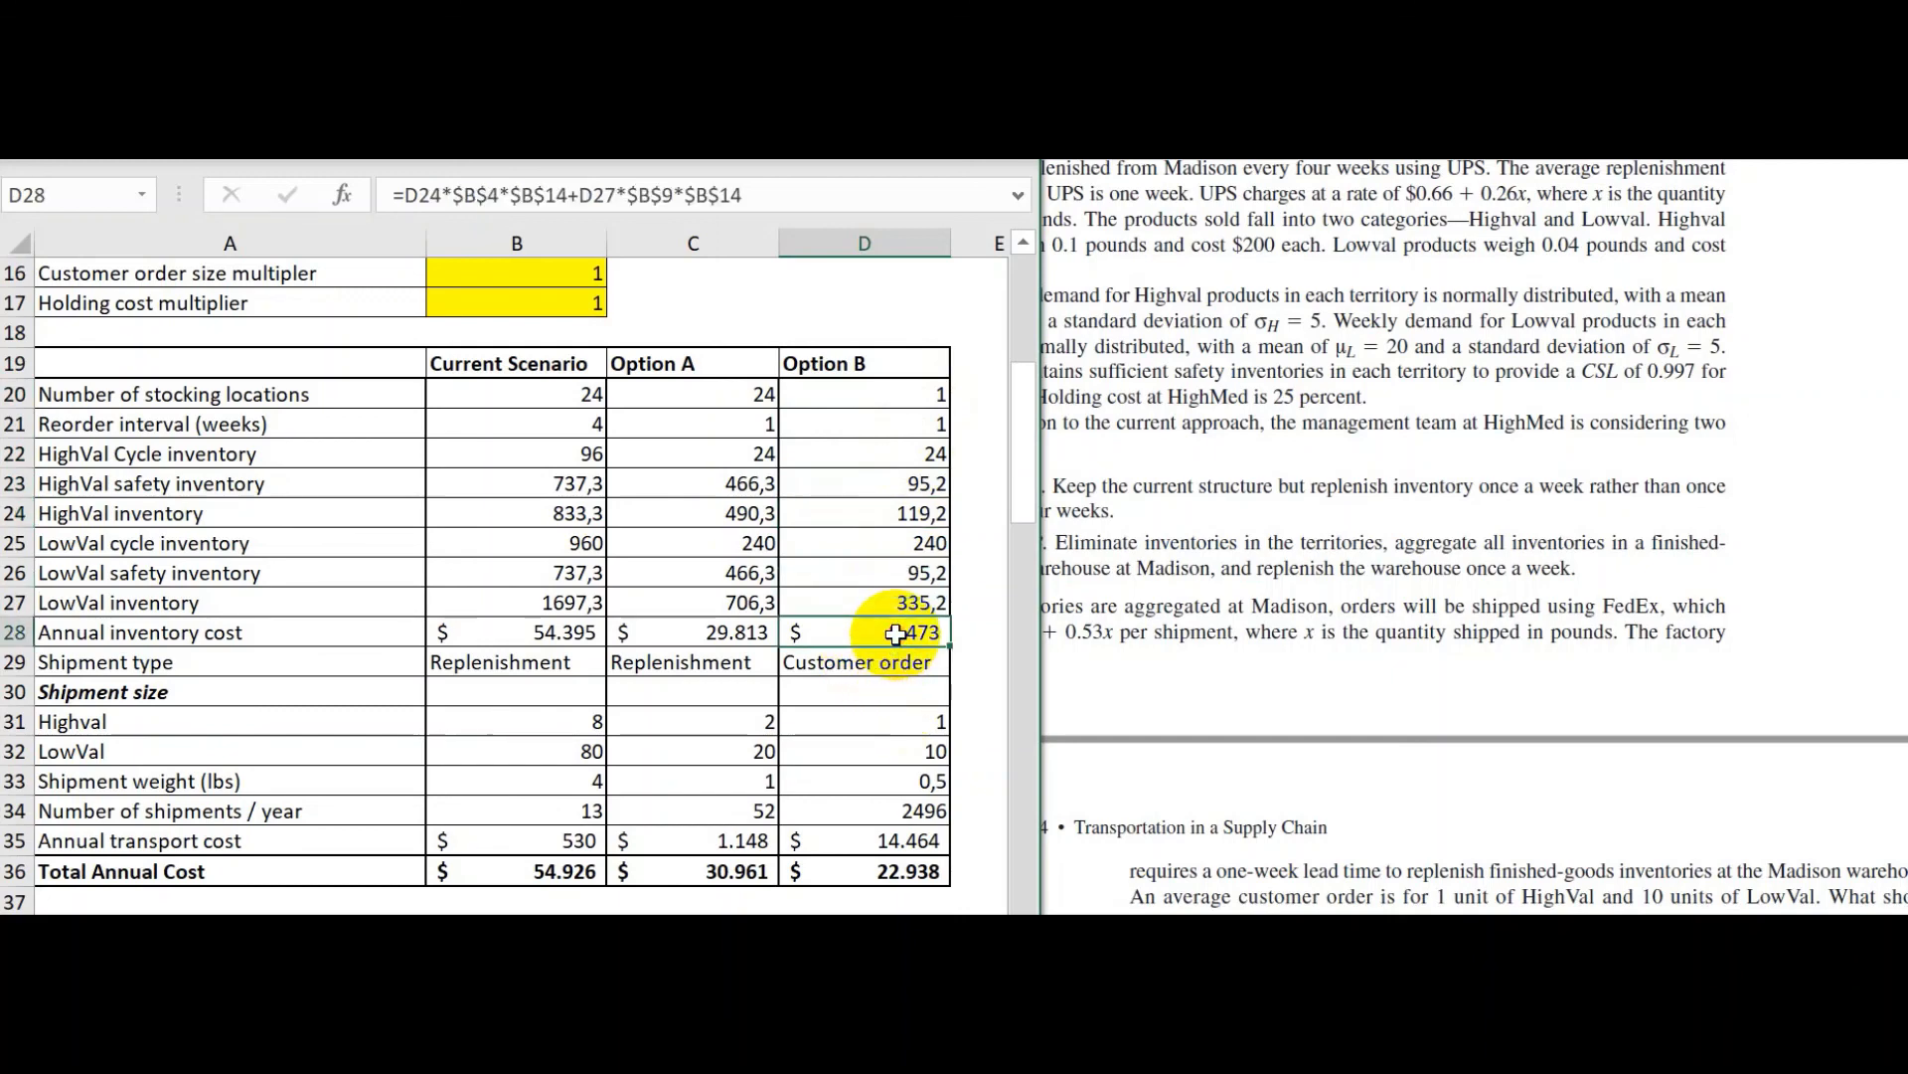
pyautogui.scroll(-1, 893, 639)
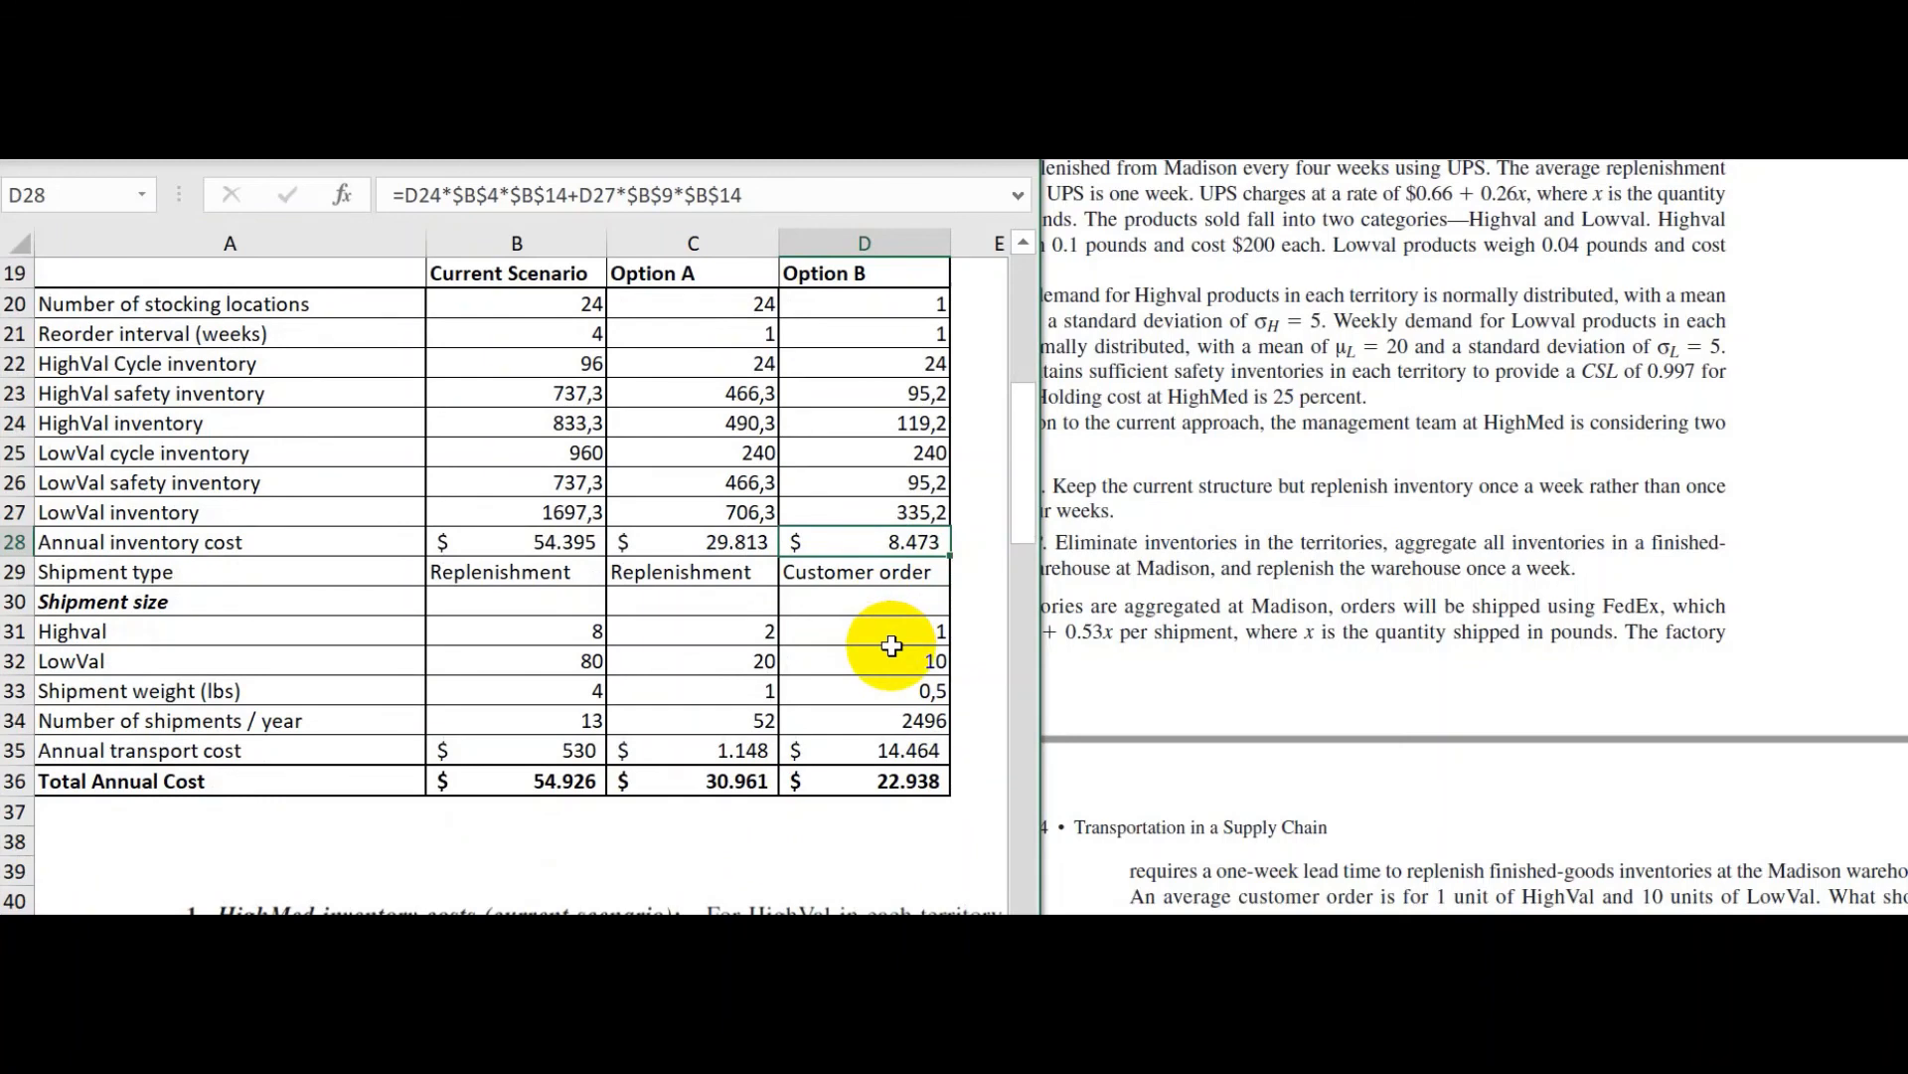
pyautogui.click(888, 752)
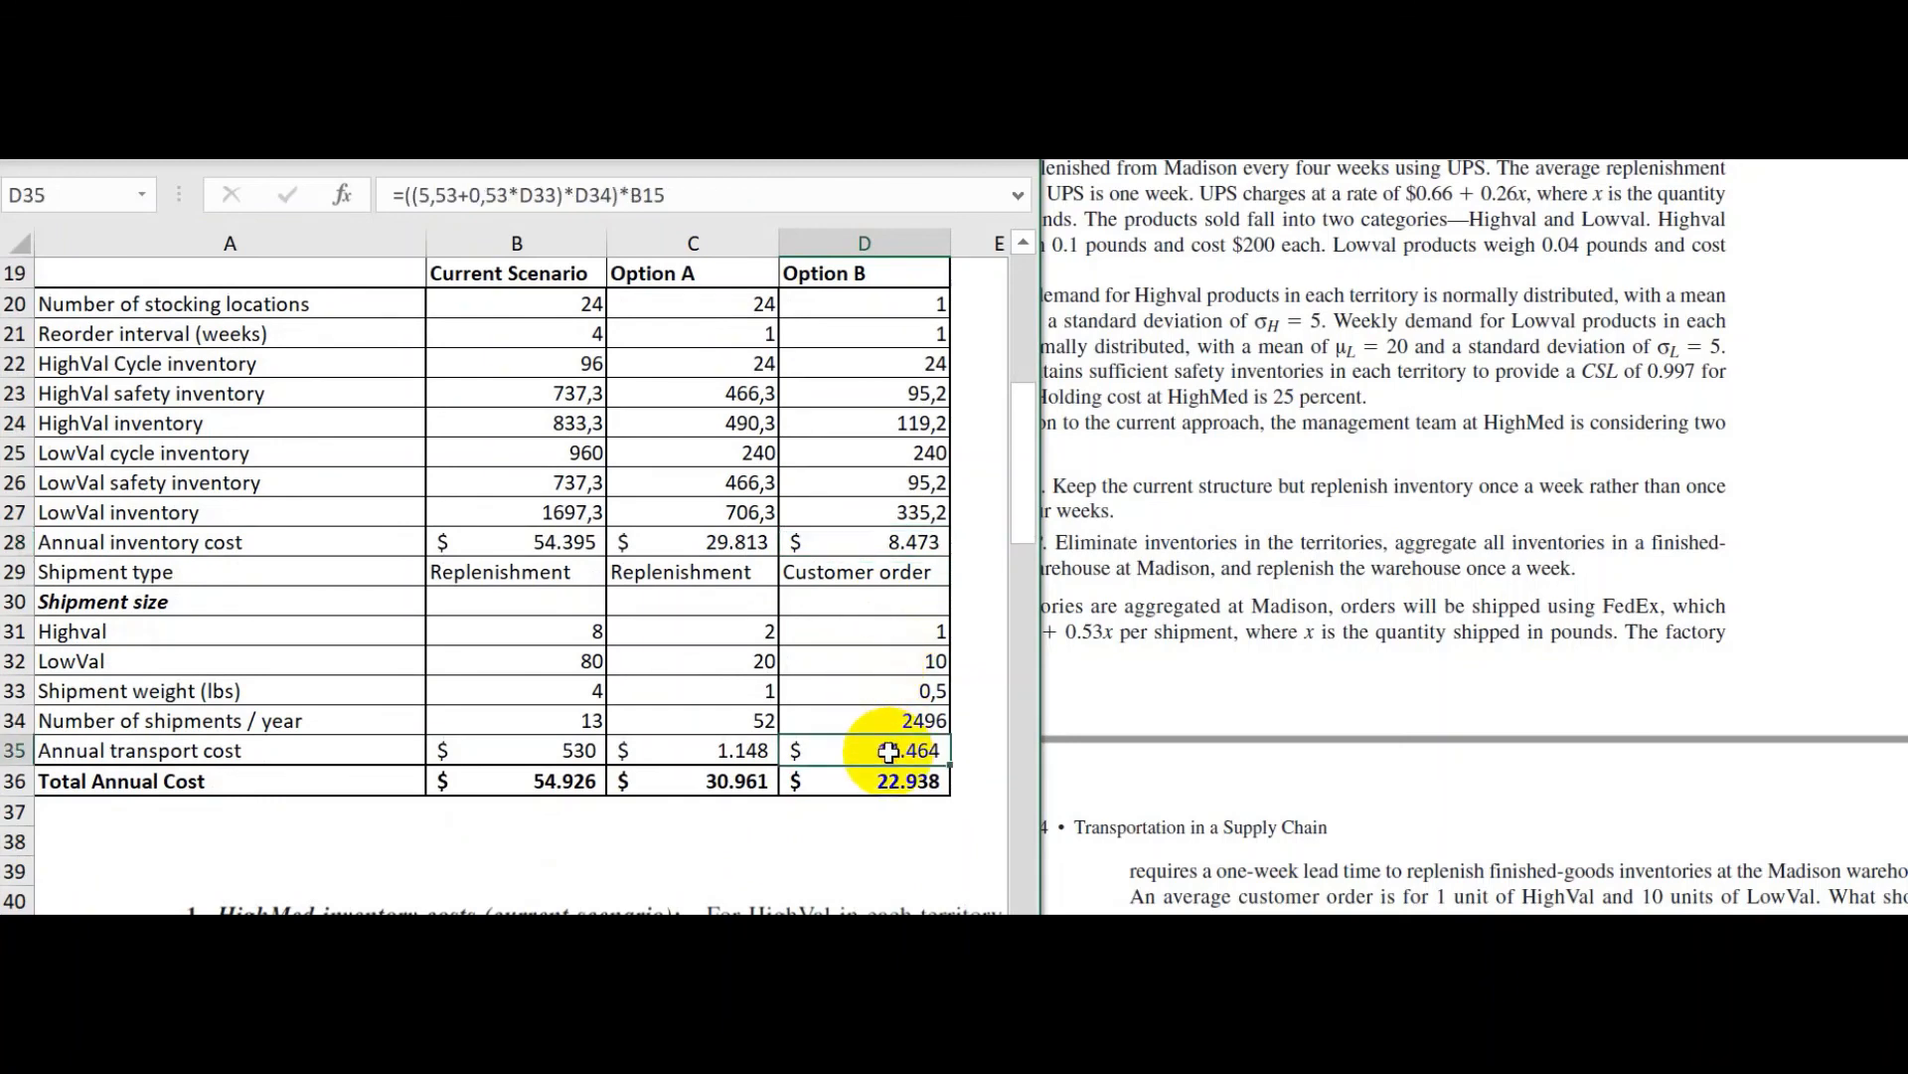
pyautogui.scroll(-1, 888, 752)
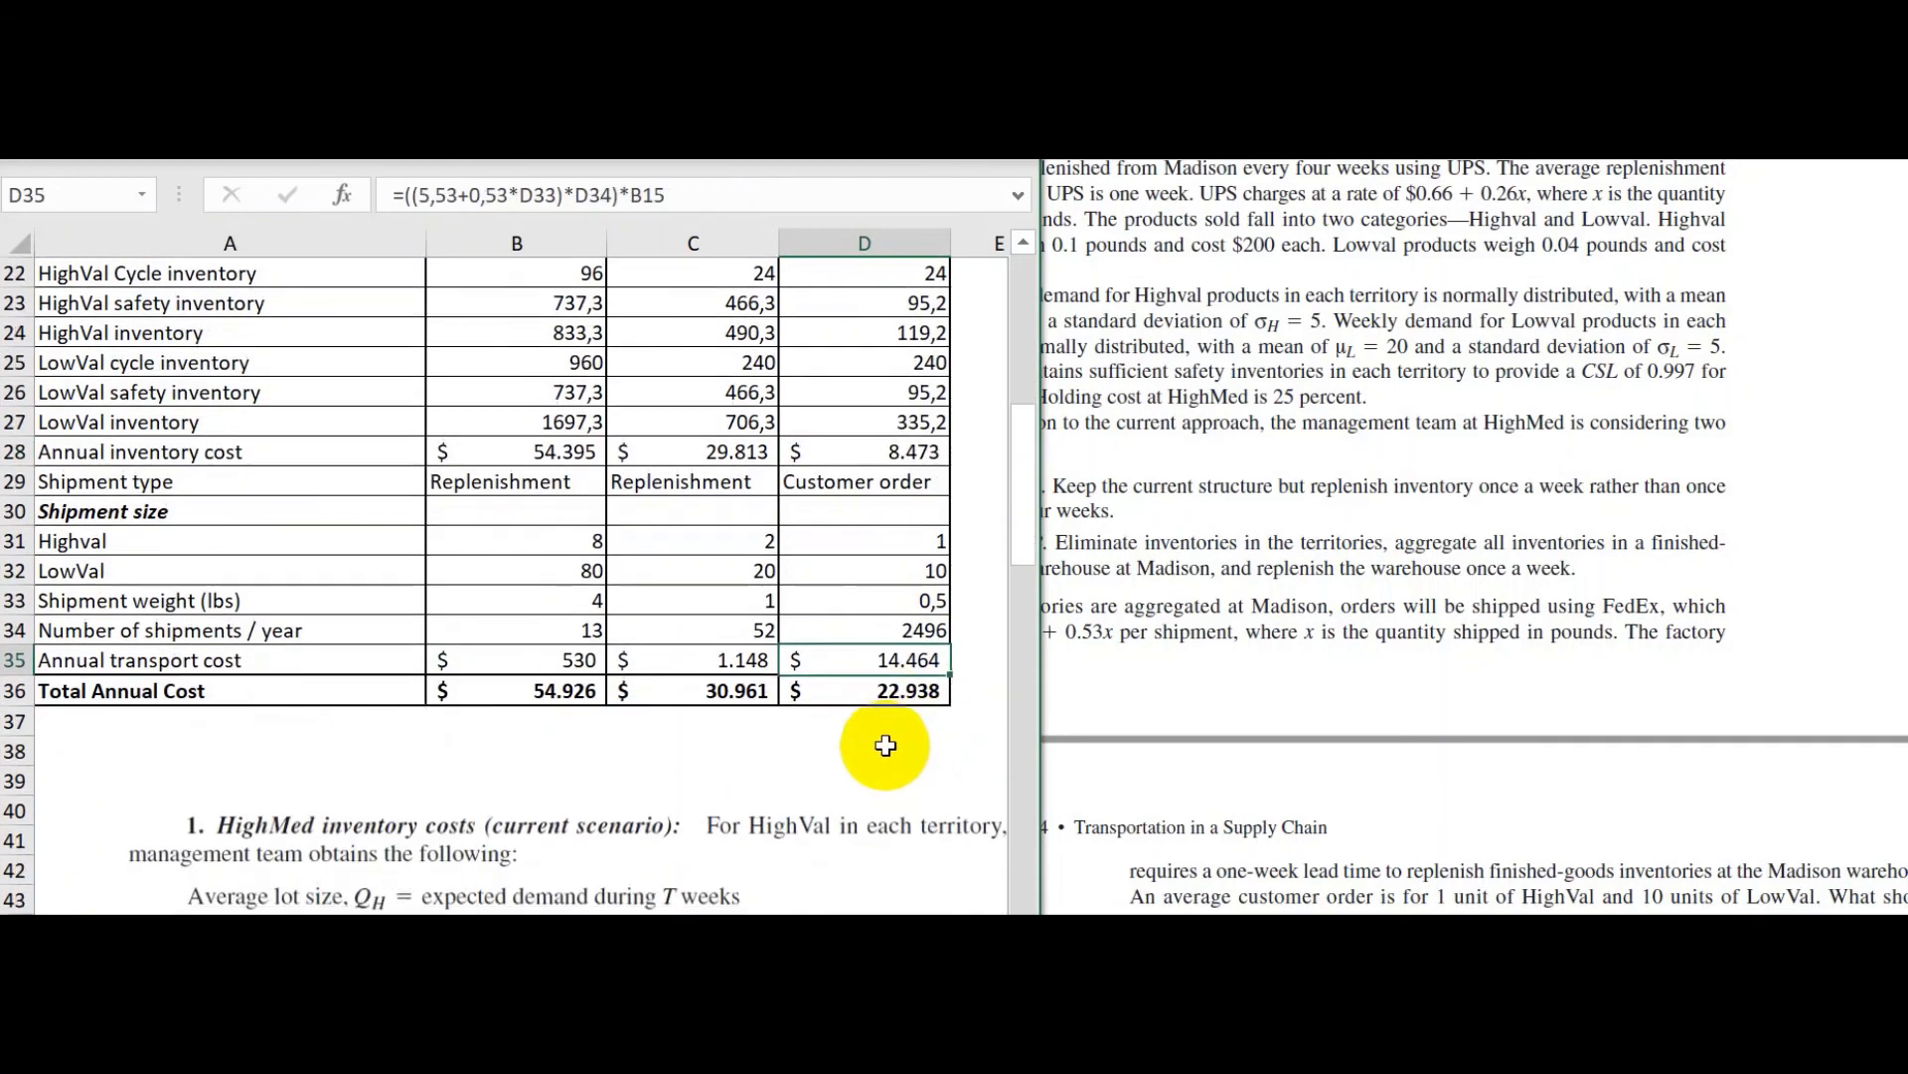
pyautogui.click(892, 694)
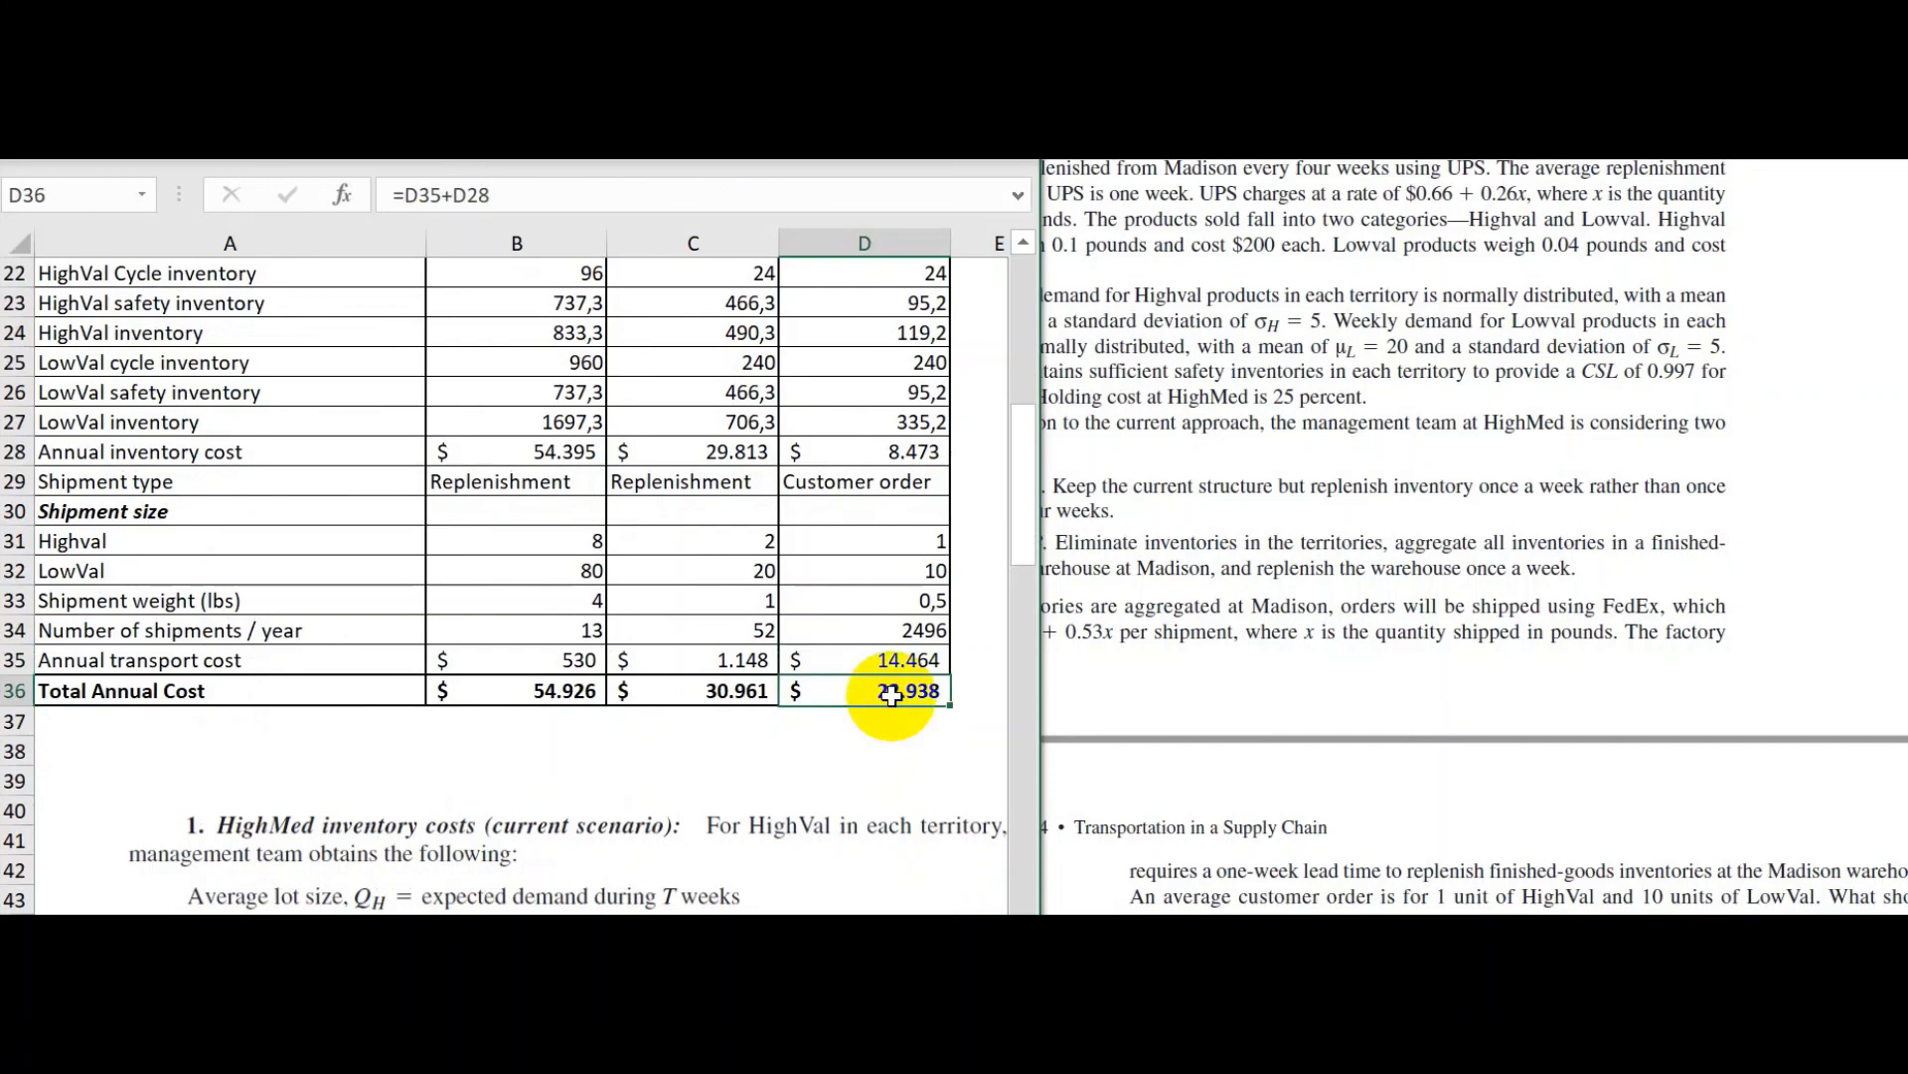
# Switch to the textbook PDF and review Example 14-3's analysis through the smaller customer order case and the Key Point on inventory aggregation
pyautogui.click(1281, 486)
pyautogui.scroll(-4, 1281, 486)
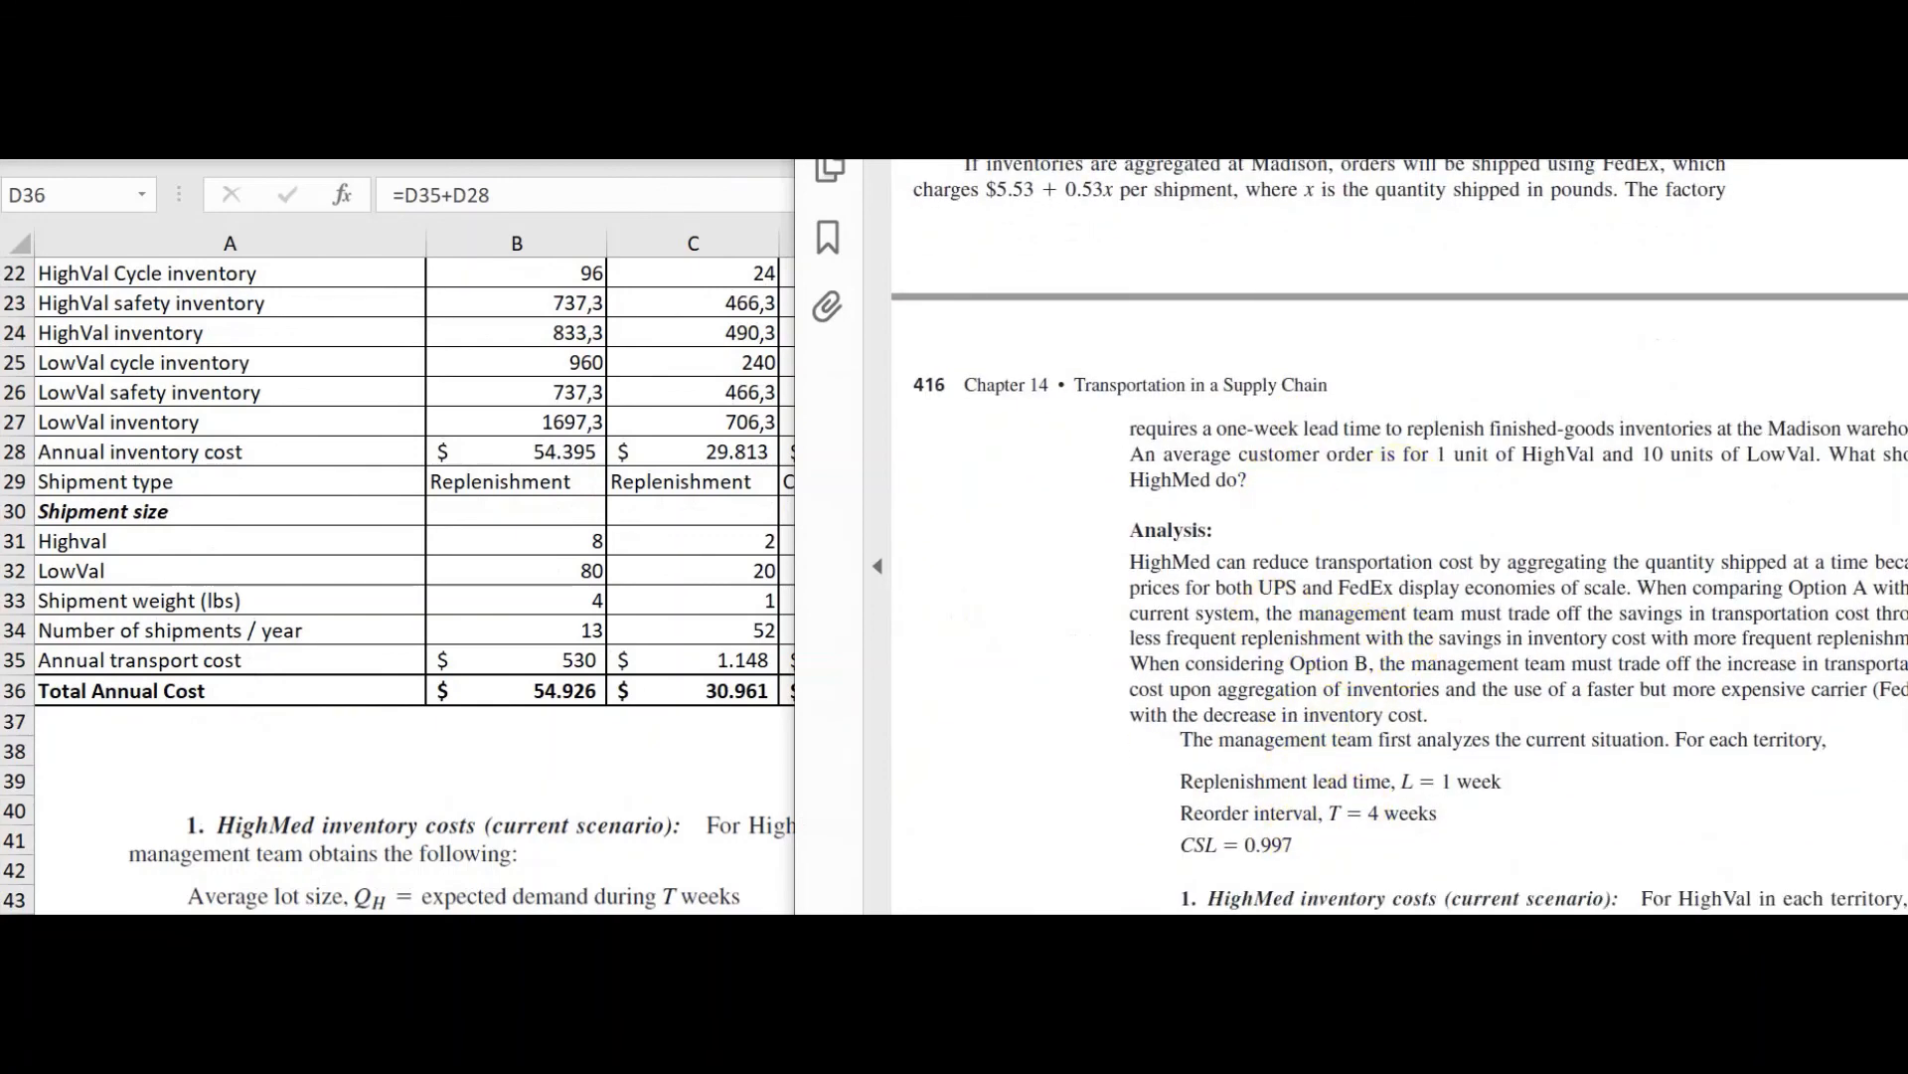
pyautogui.moveTo(1401, 99); pyautogui.dragTo(1251, 98)
pyautogui.scroll(-1, 1230, 534)
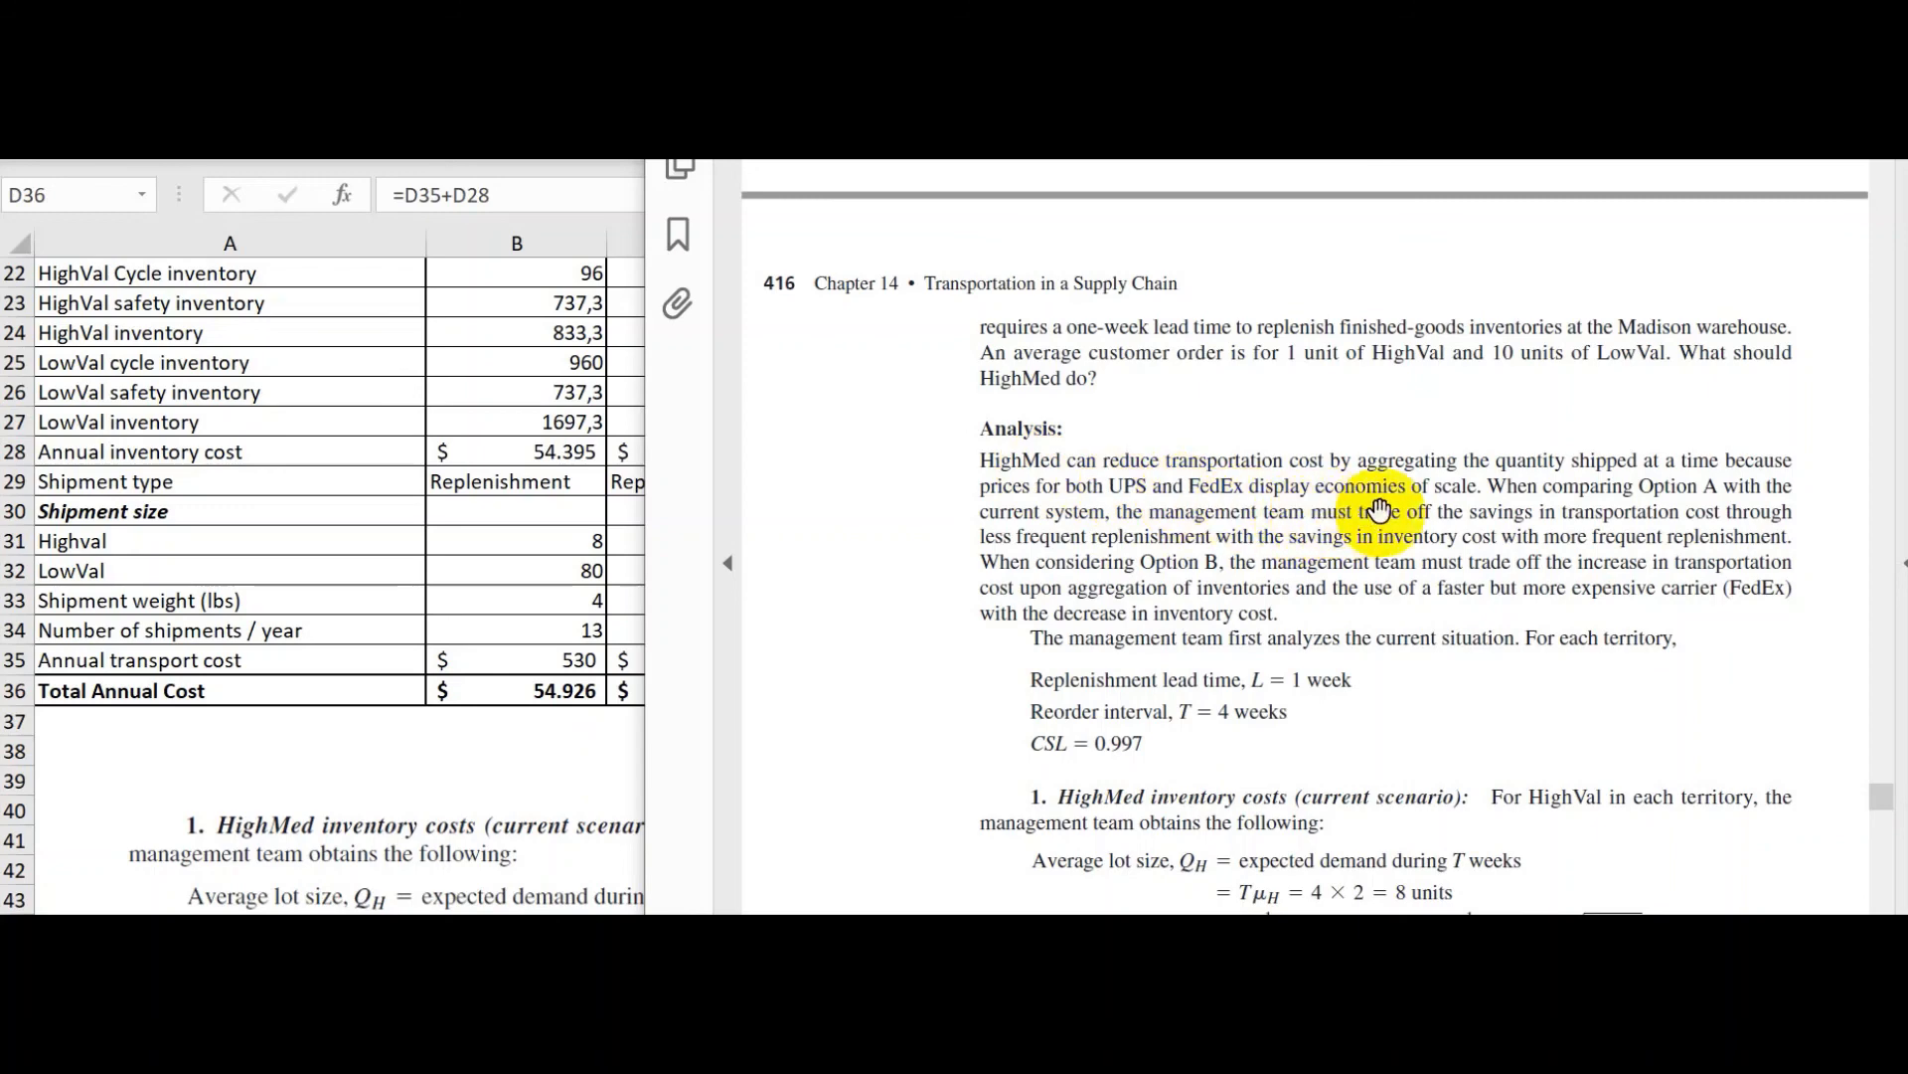
pyautogui.scroll(-3, 1421, 495)
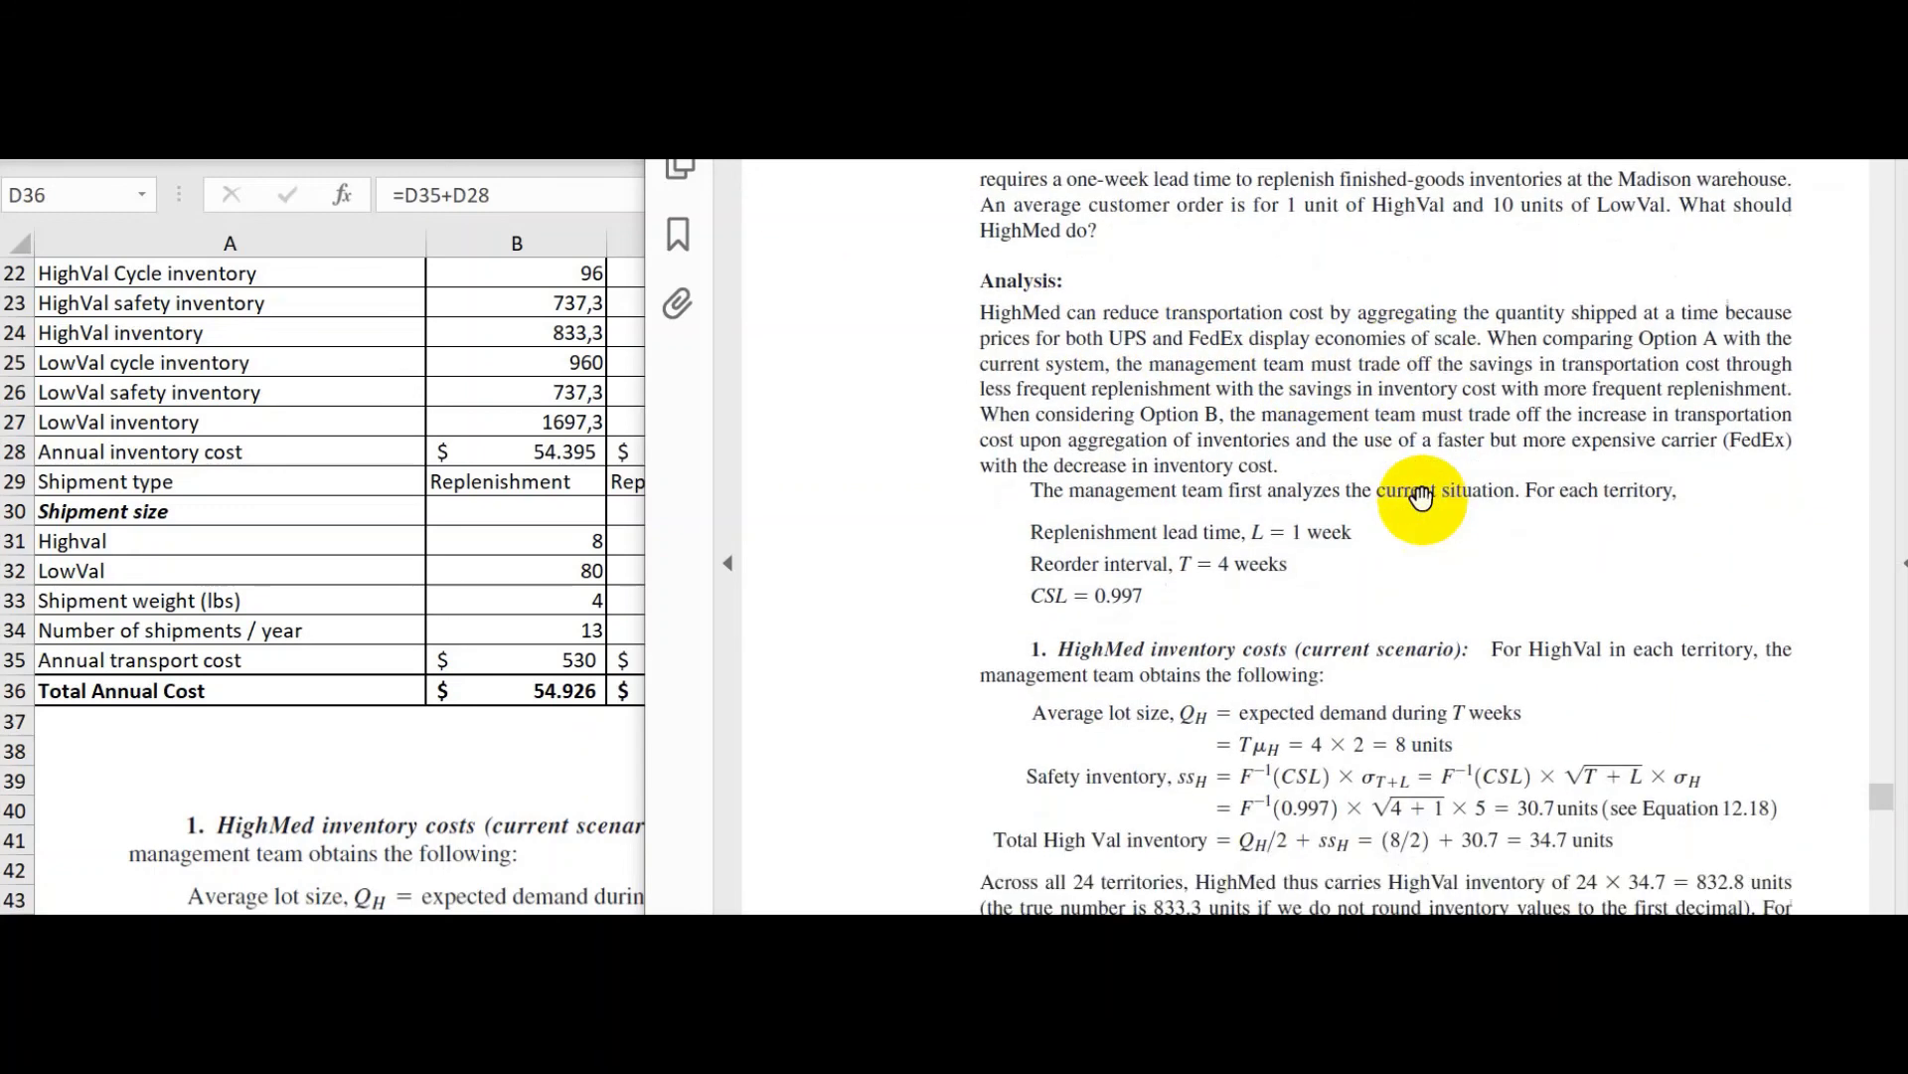
pyautogui.scroll(-15, 1421, 495)
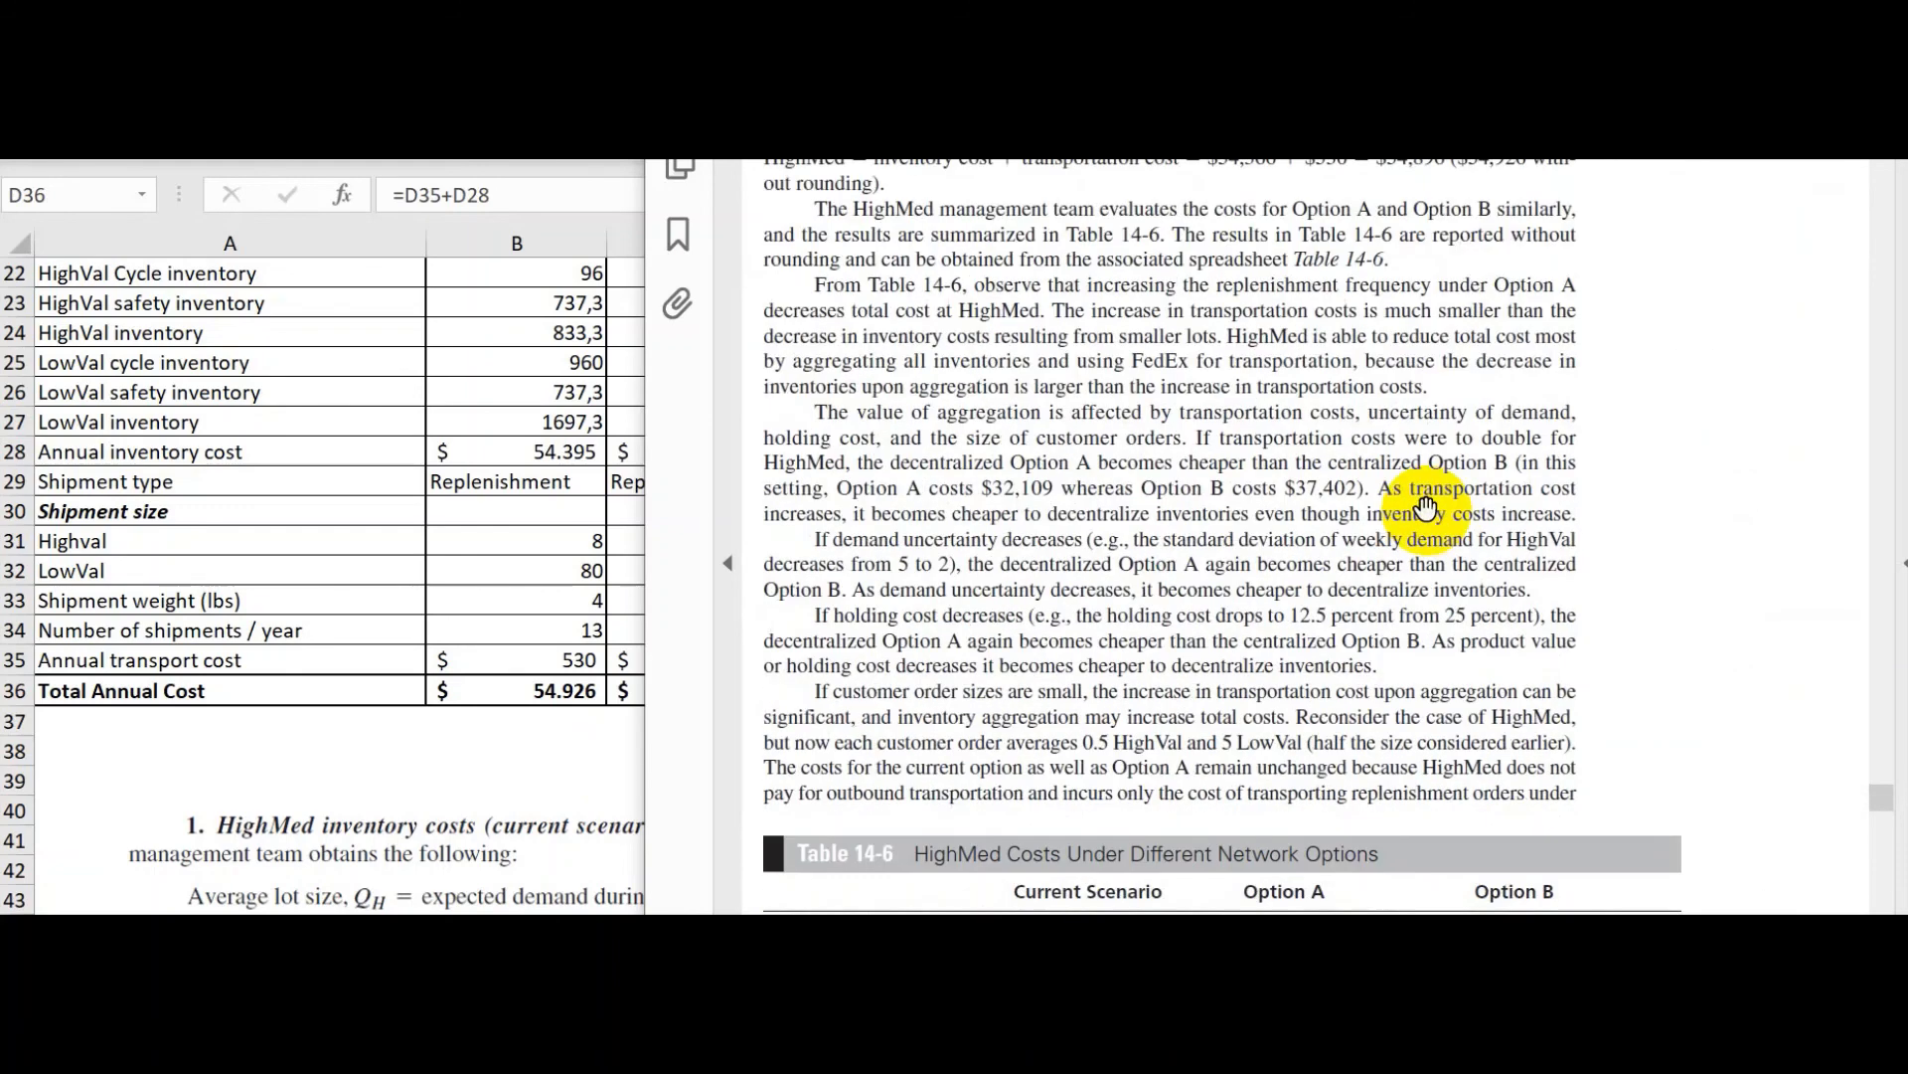
pyautogui.scroll(-15, 1423, 507)
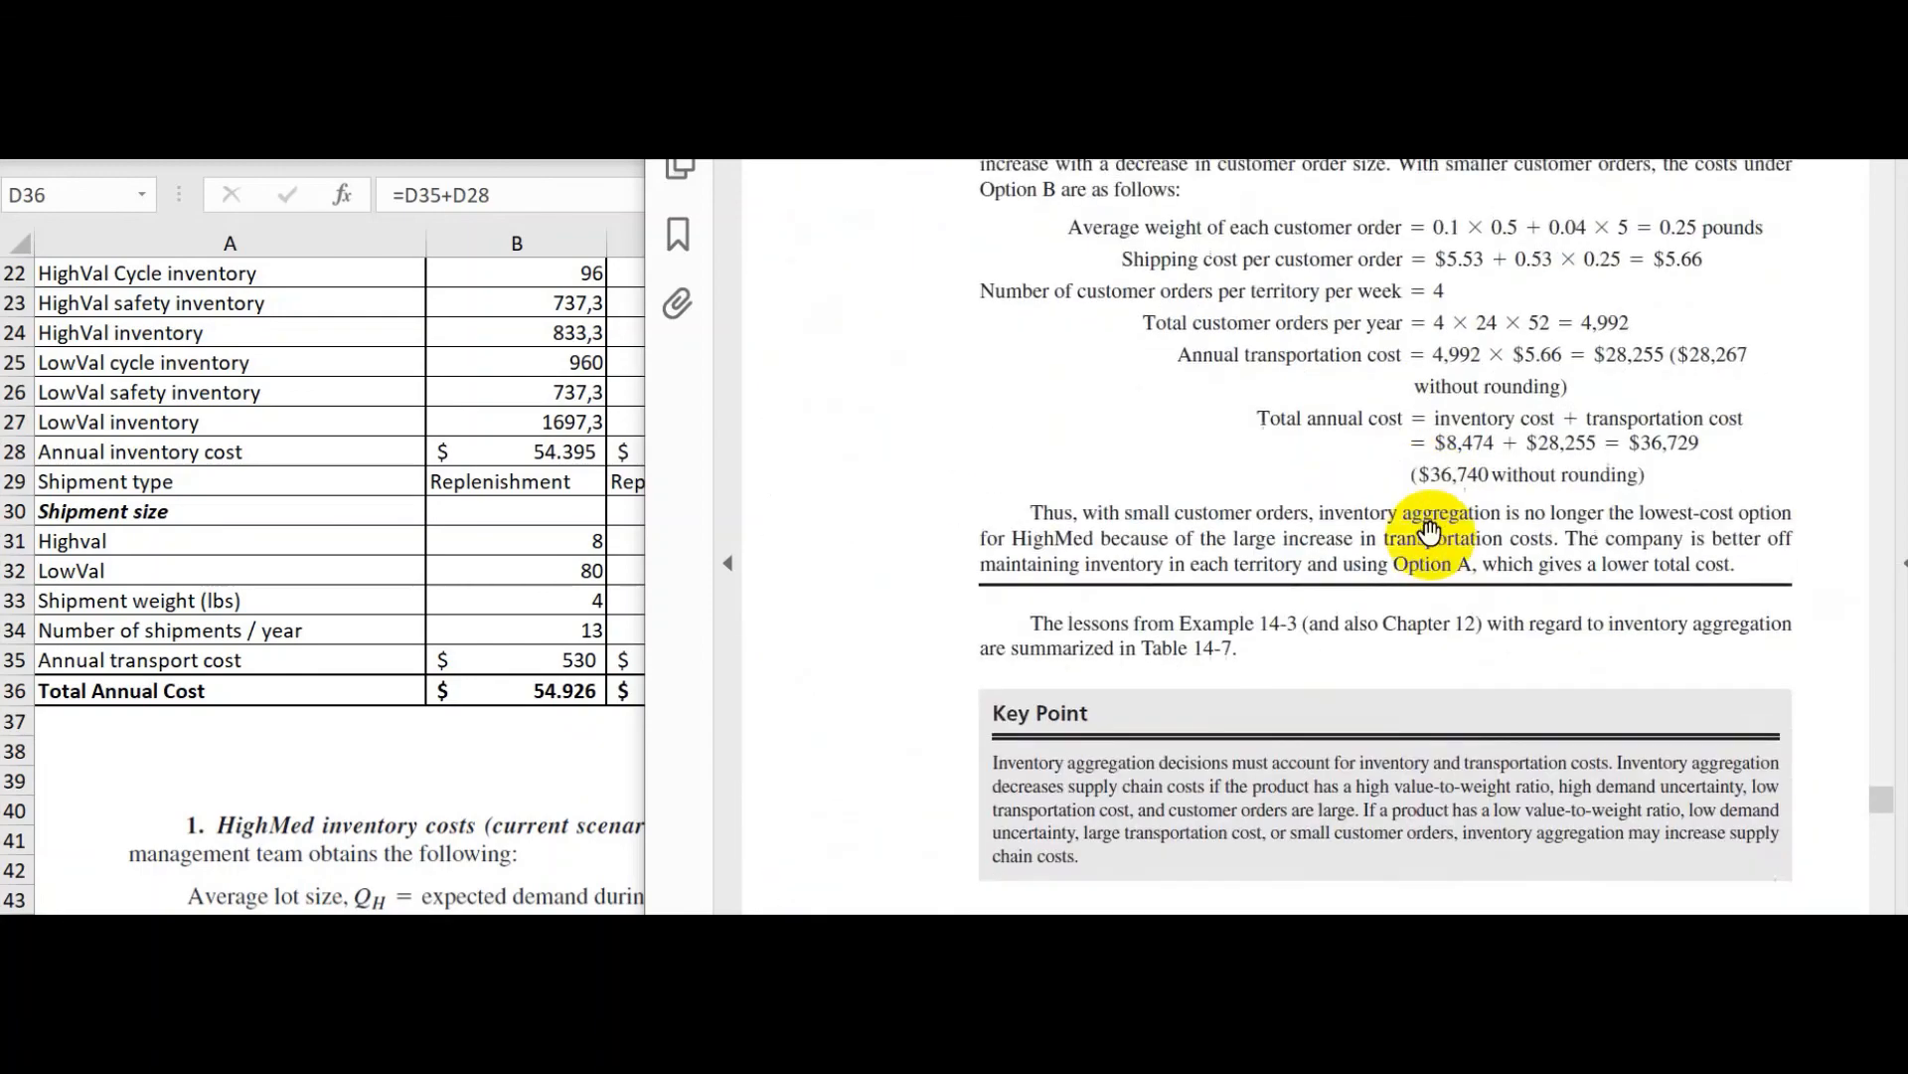